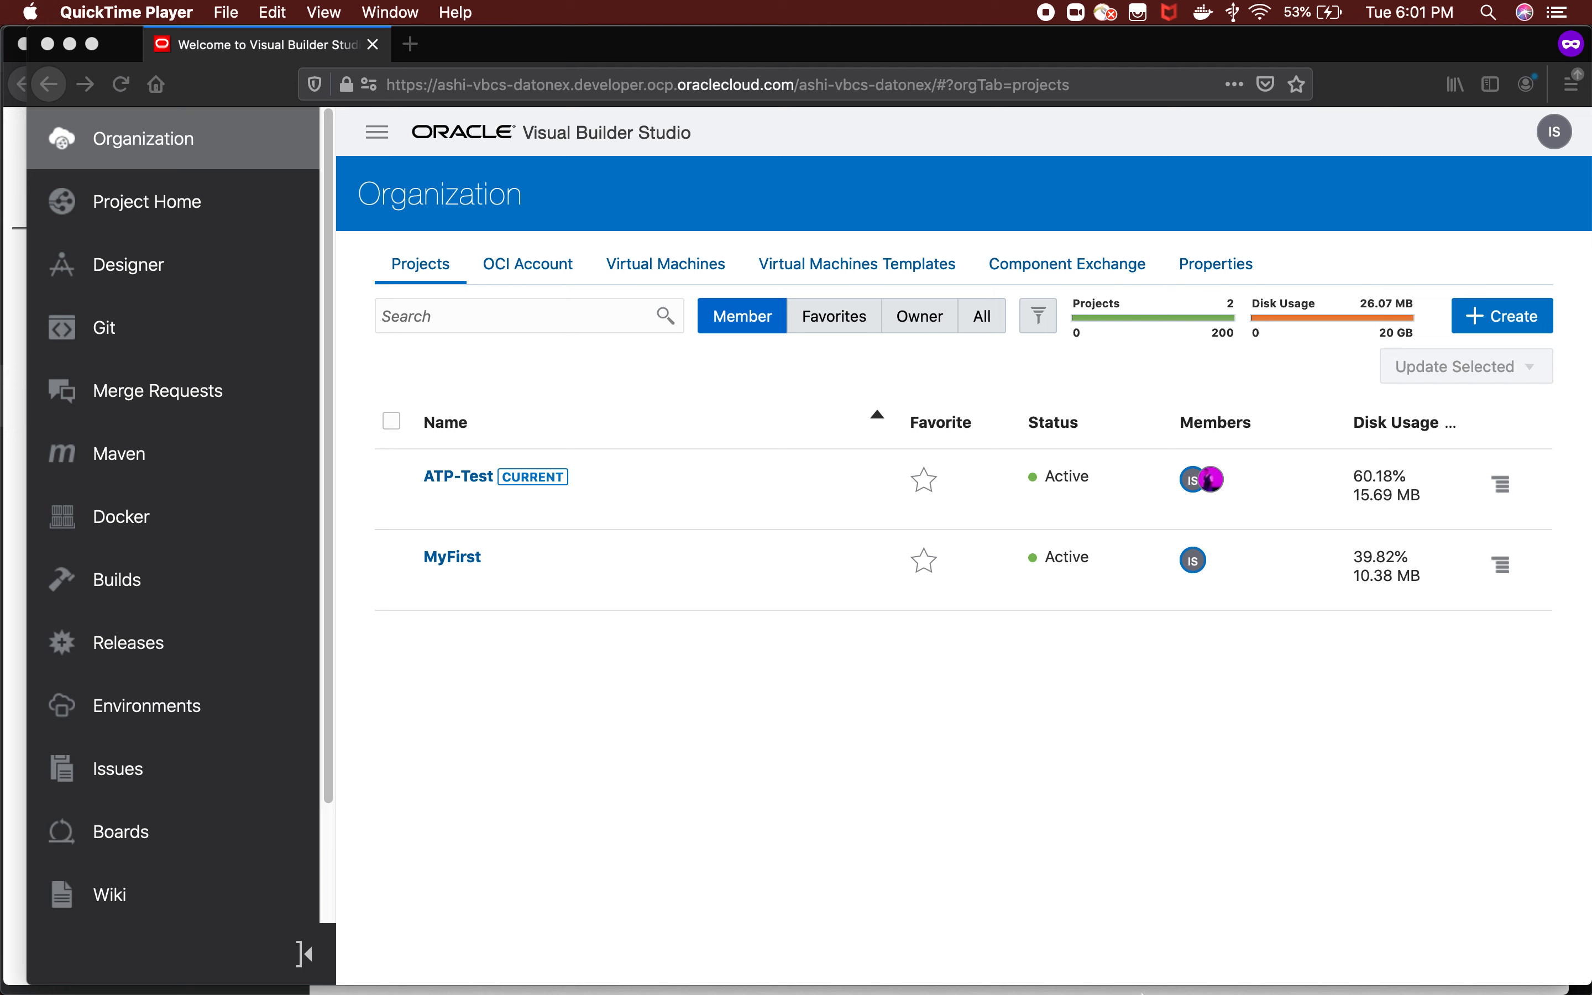
Switch to SQL Developer, collapse the PERSONS table in the ATPTest connection, and look up the available Git team commands.
{"action": "mouse_move", "coordinate": [1080, 991]}
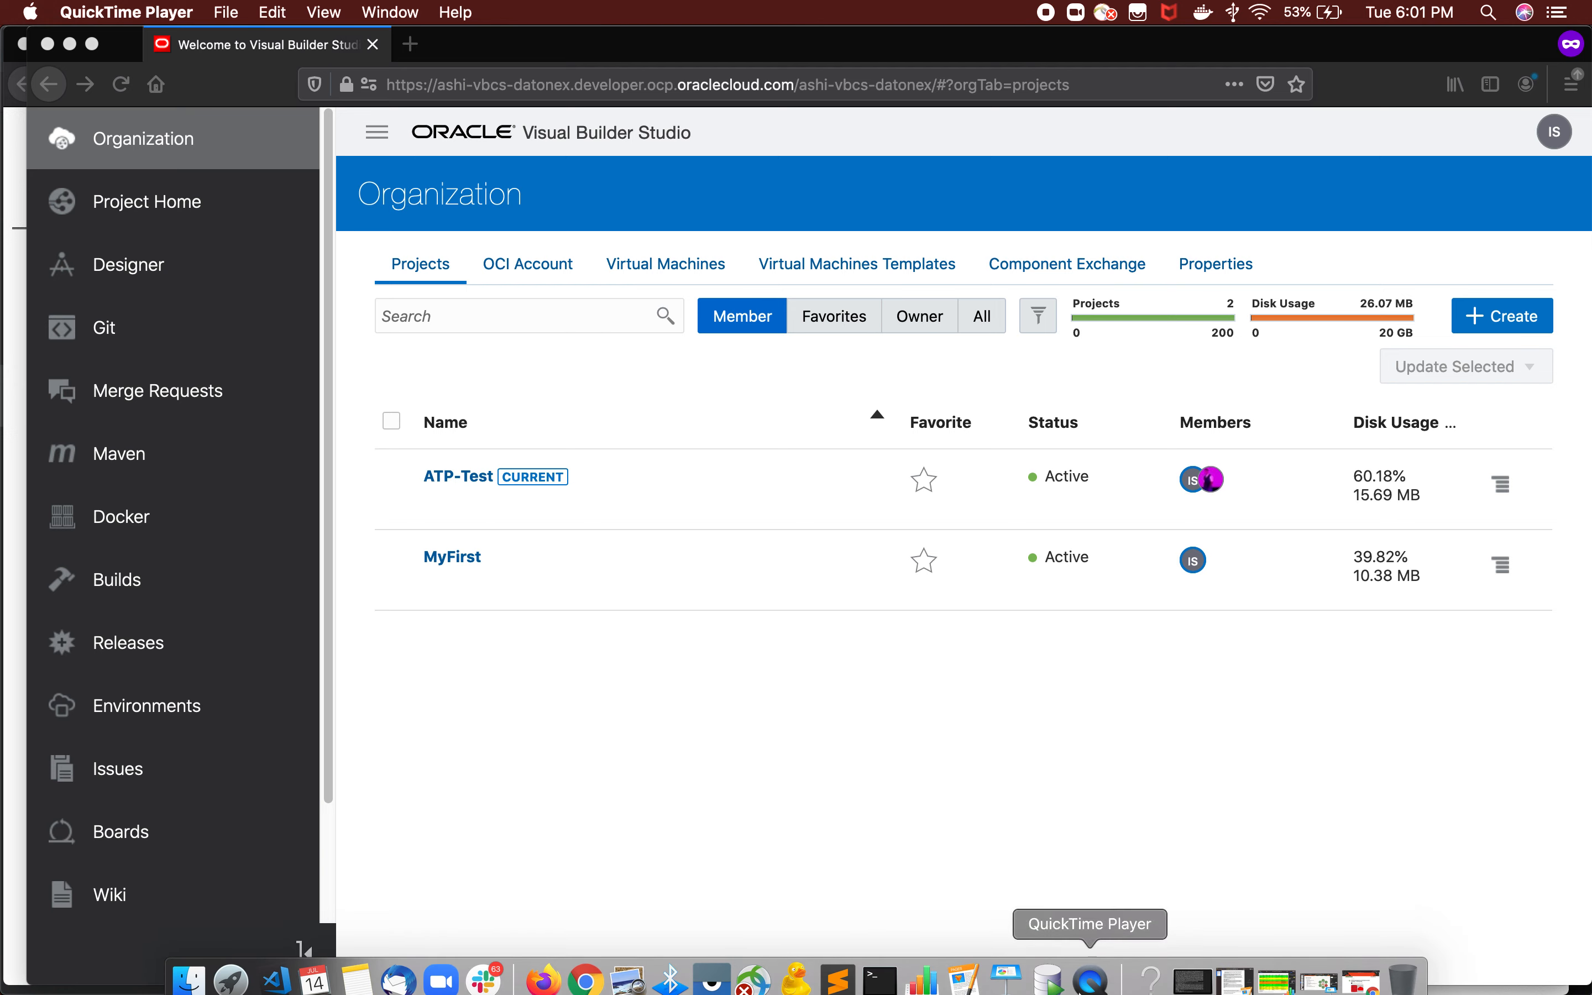
{"action": "left_click", "coordinate": [1049, 971]}
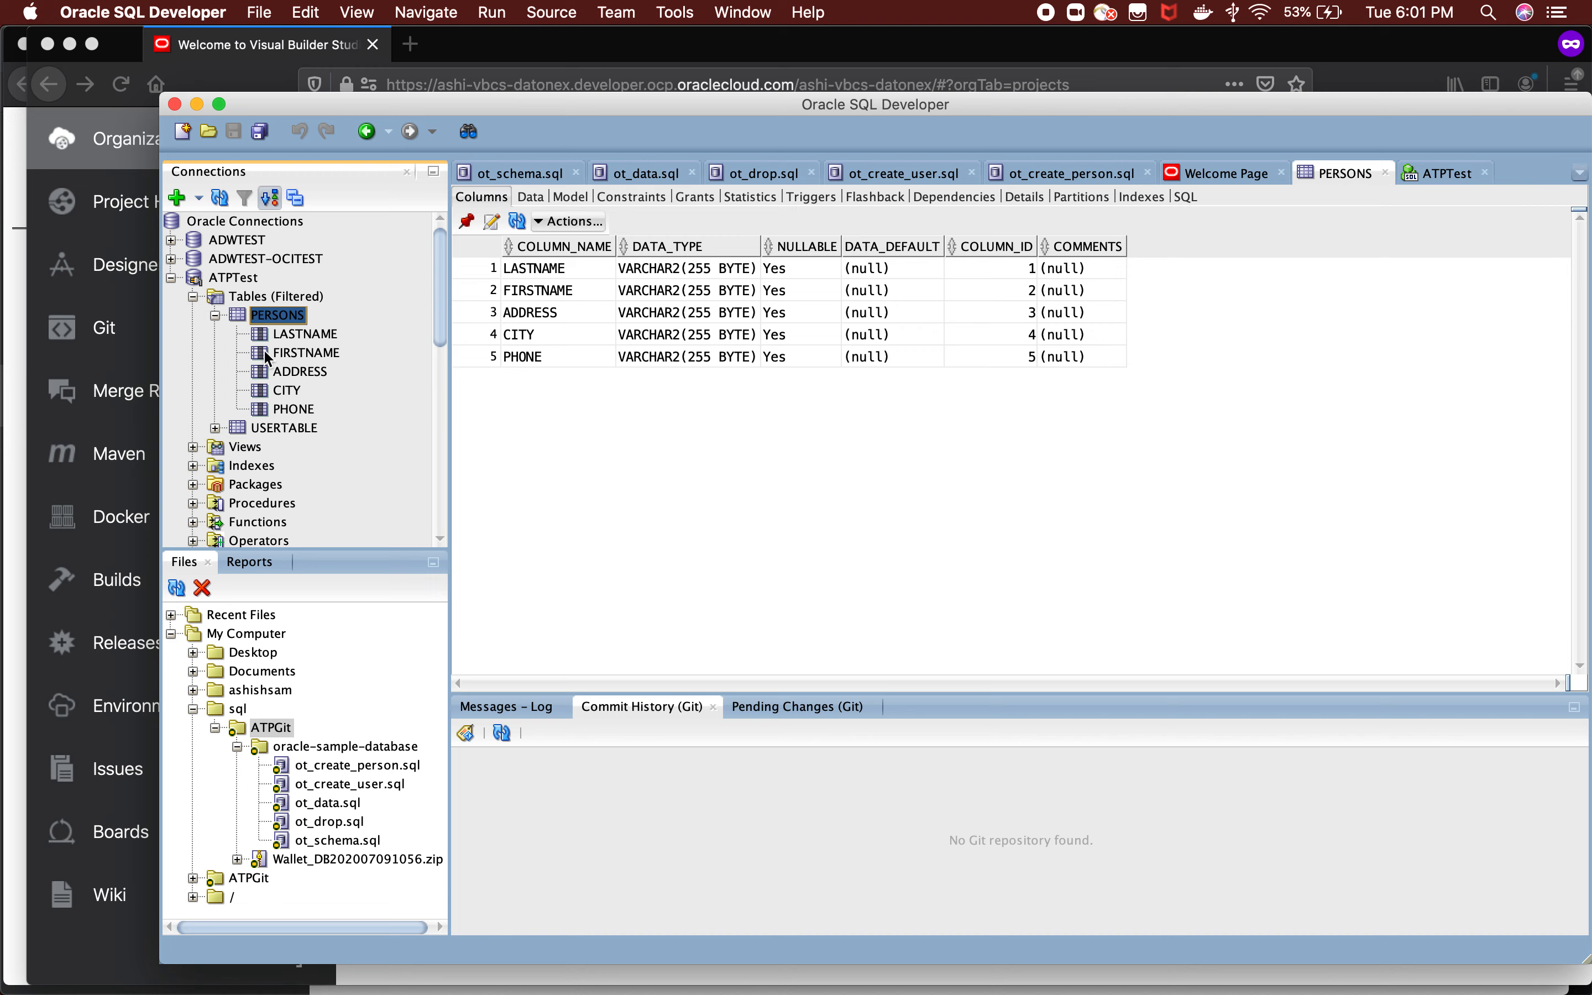
{"action": "left_click", "coordinate": [215, 315]}
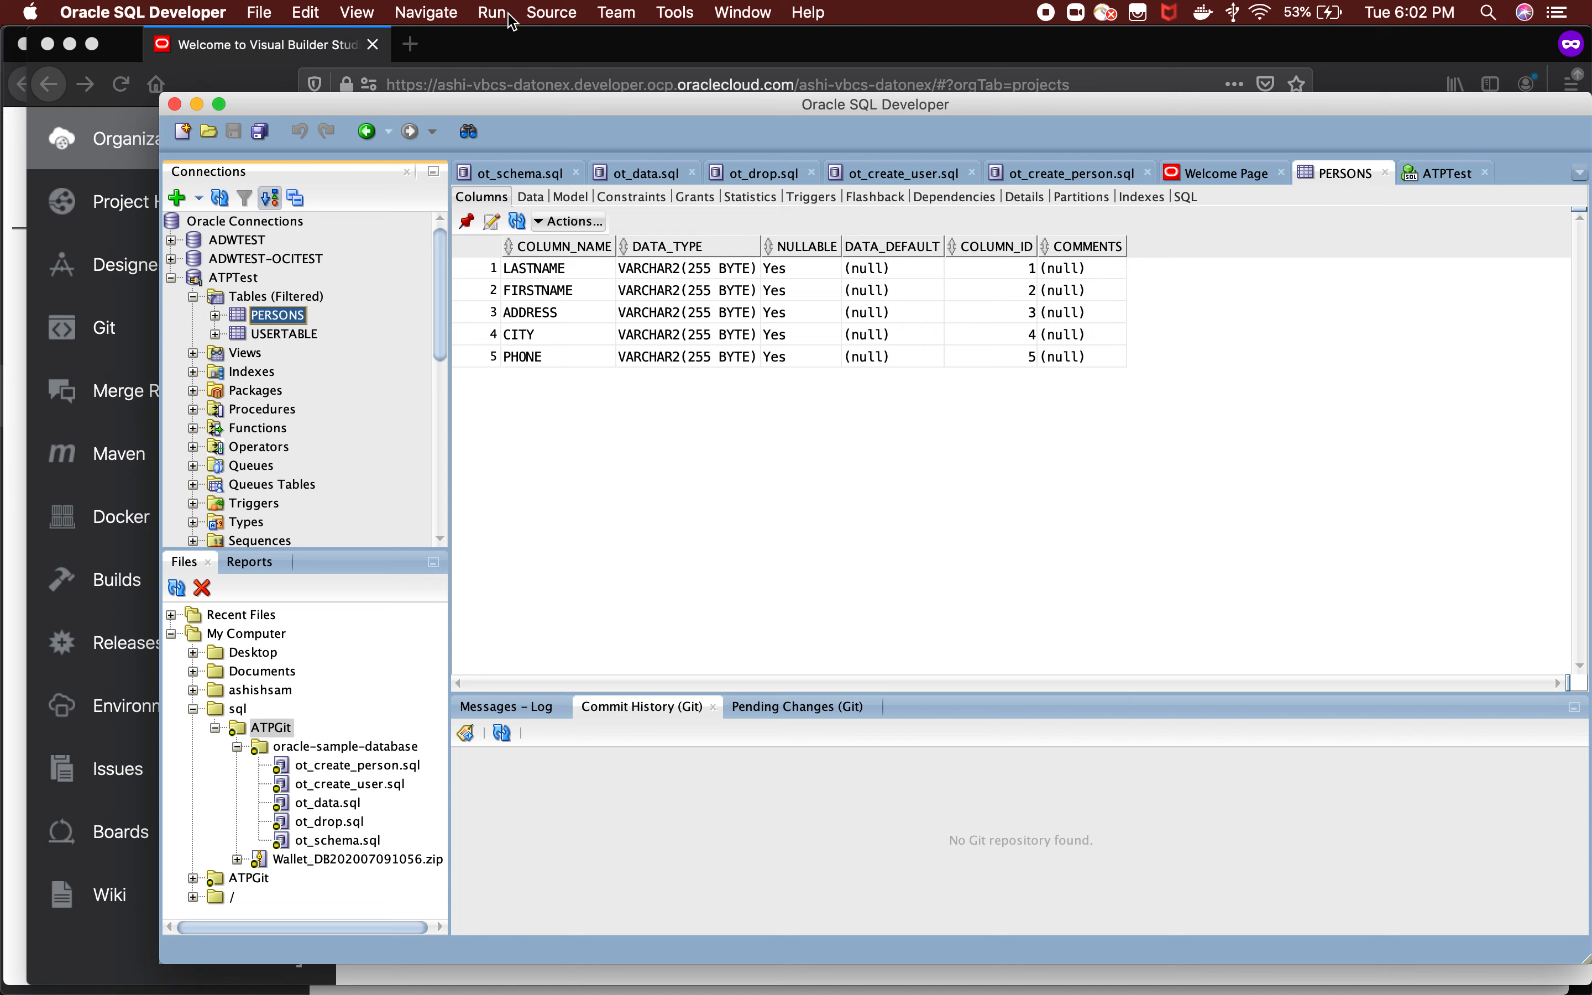
{"action": "left_click", "coordinate": [671, 20]}
{"action": "mouse_move", "coordinate": [622, 26]}
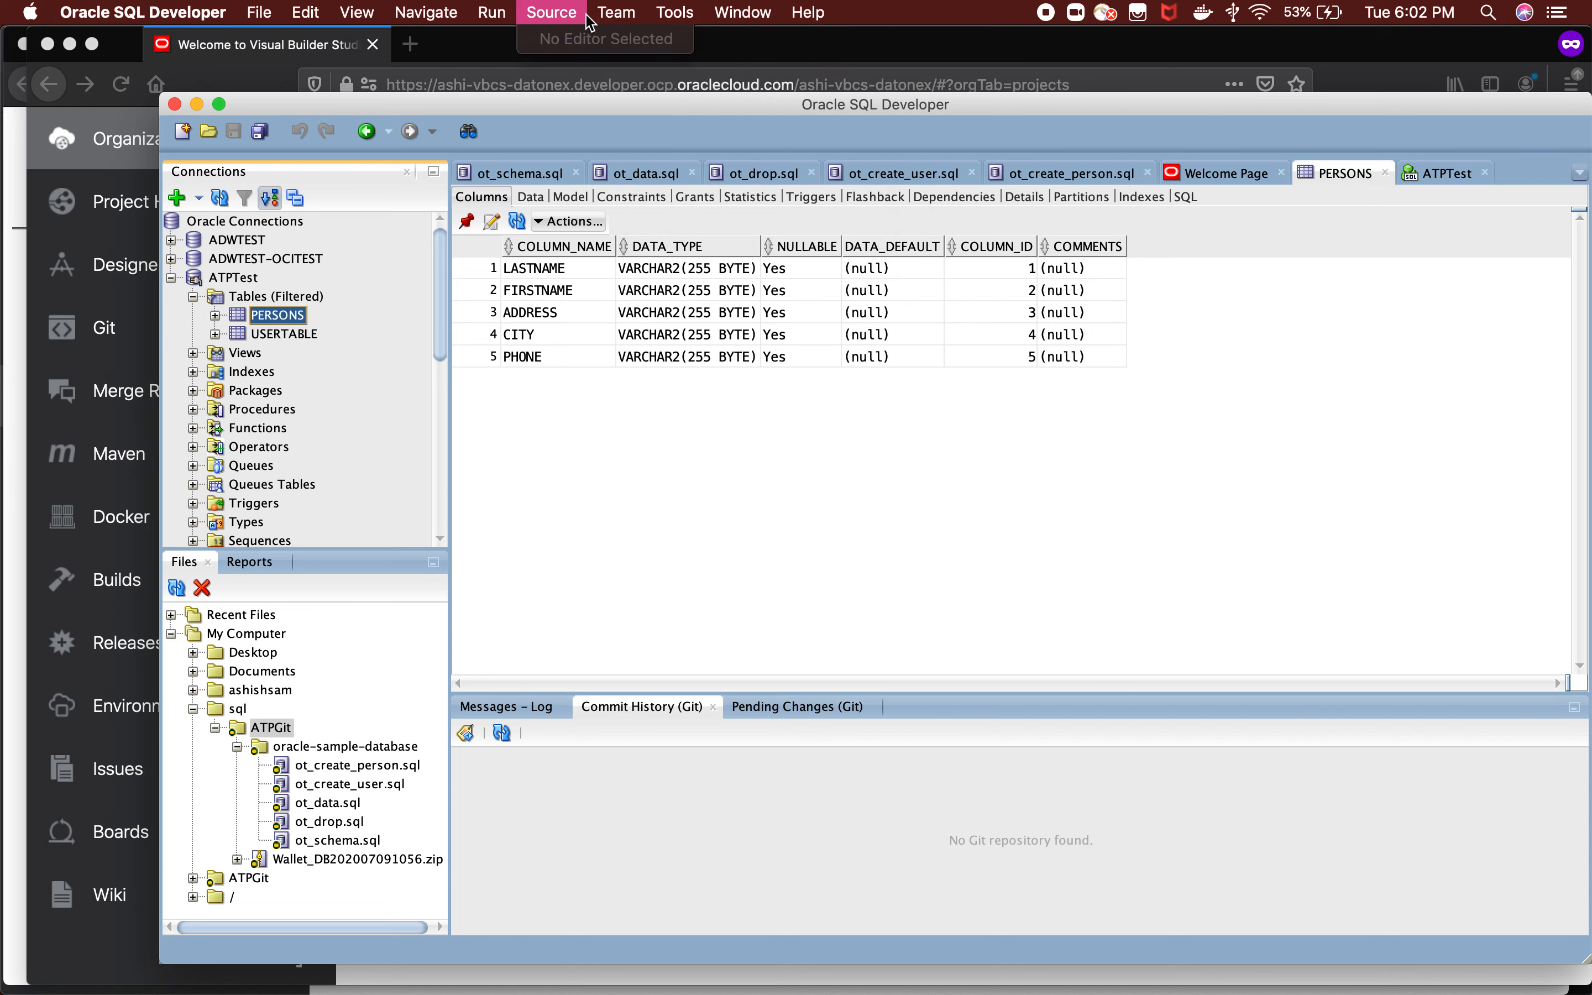
{"action": "mouse_move", "coordinate": [625, 74]}
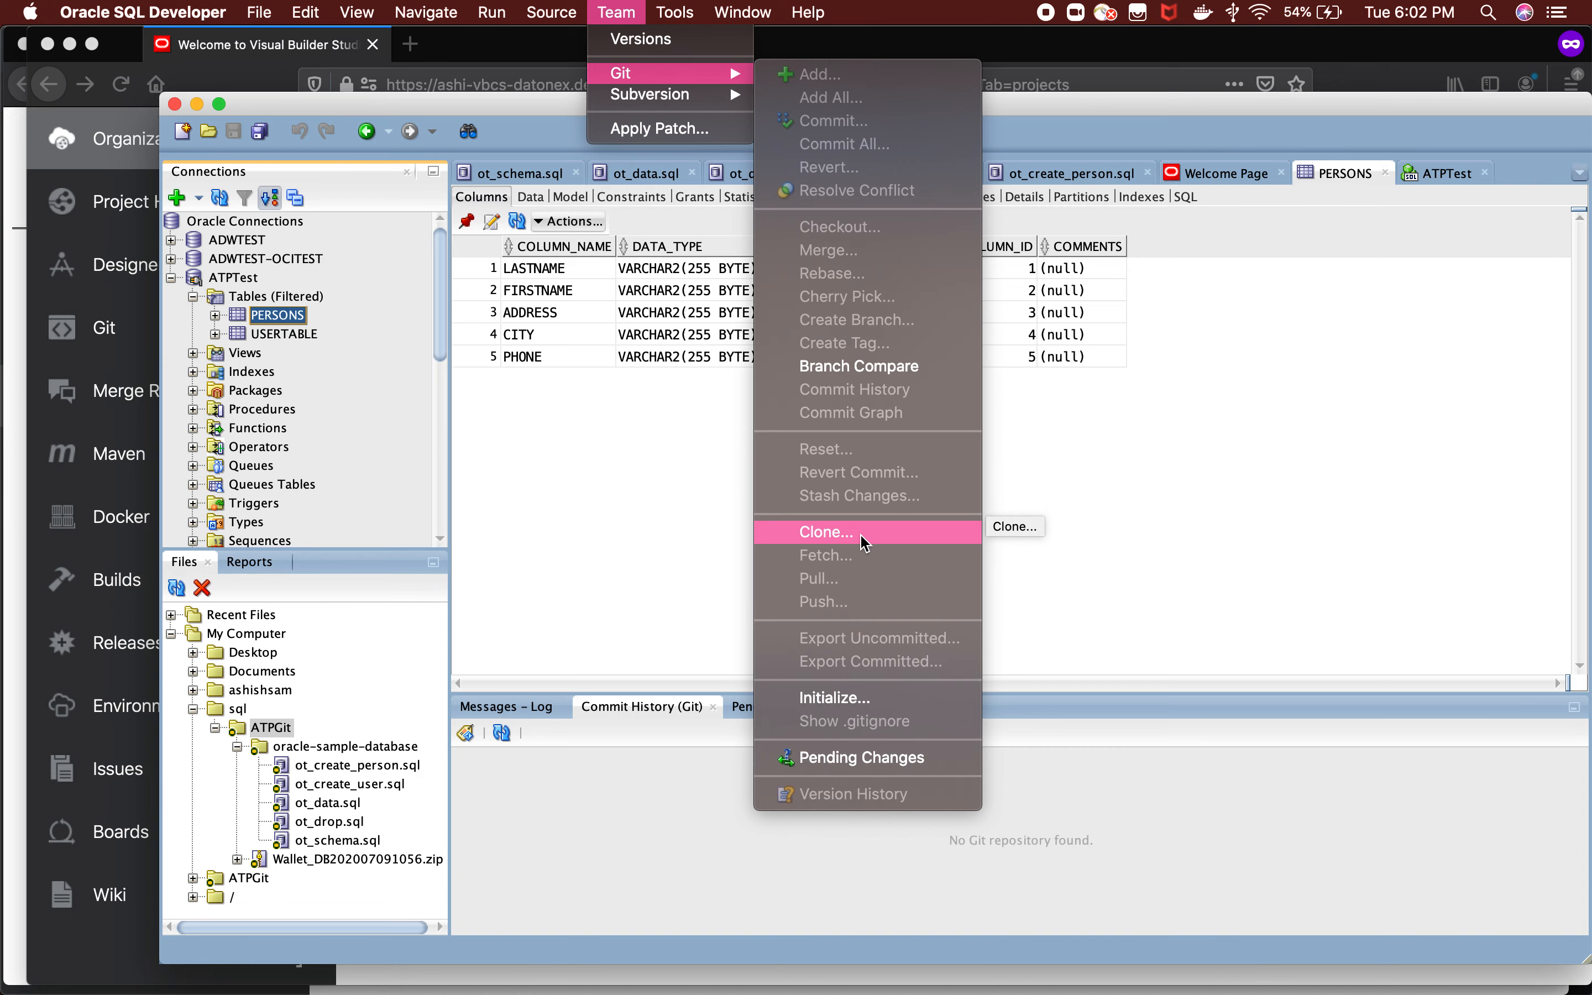
Switch to Visual Builder Studio in Firefox, view the master branch of ATPGit.git, and show the repository's clone addresses.
{"action": "left_click", "coordinate": [94, 174]}
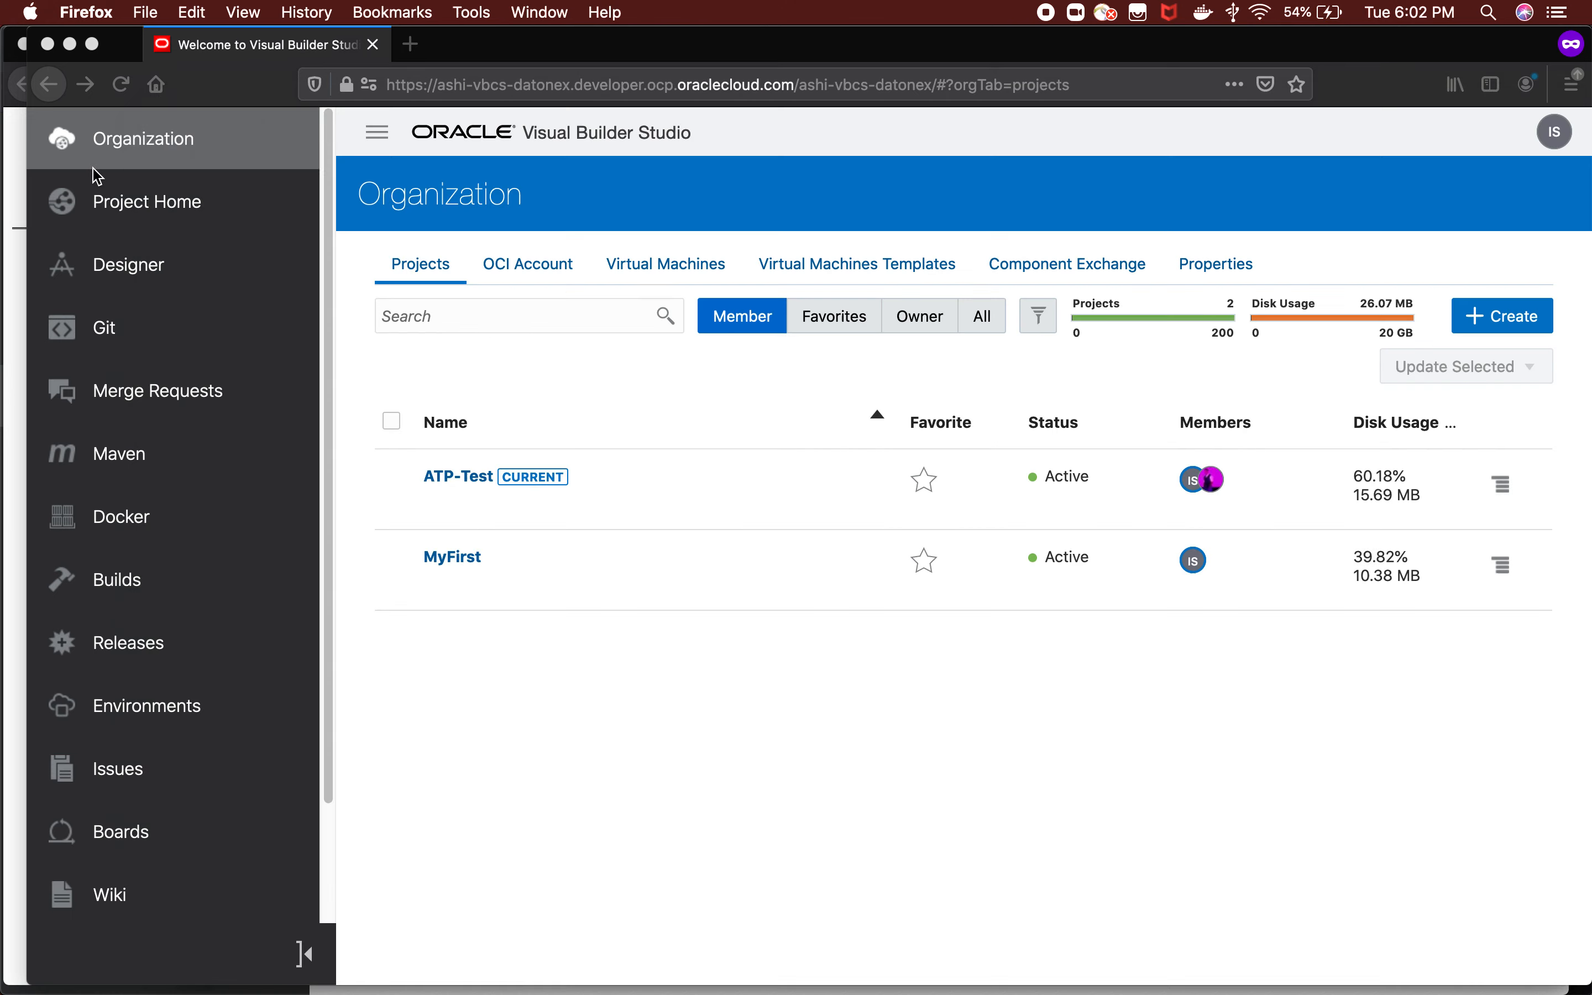
{"action": "left_click", "coordinate": [123, 331]}
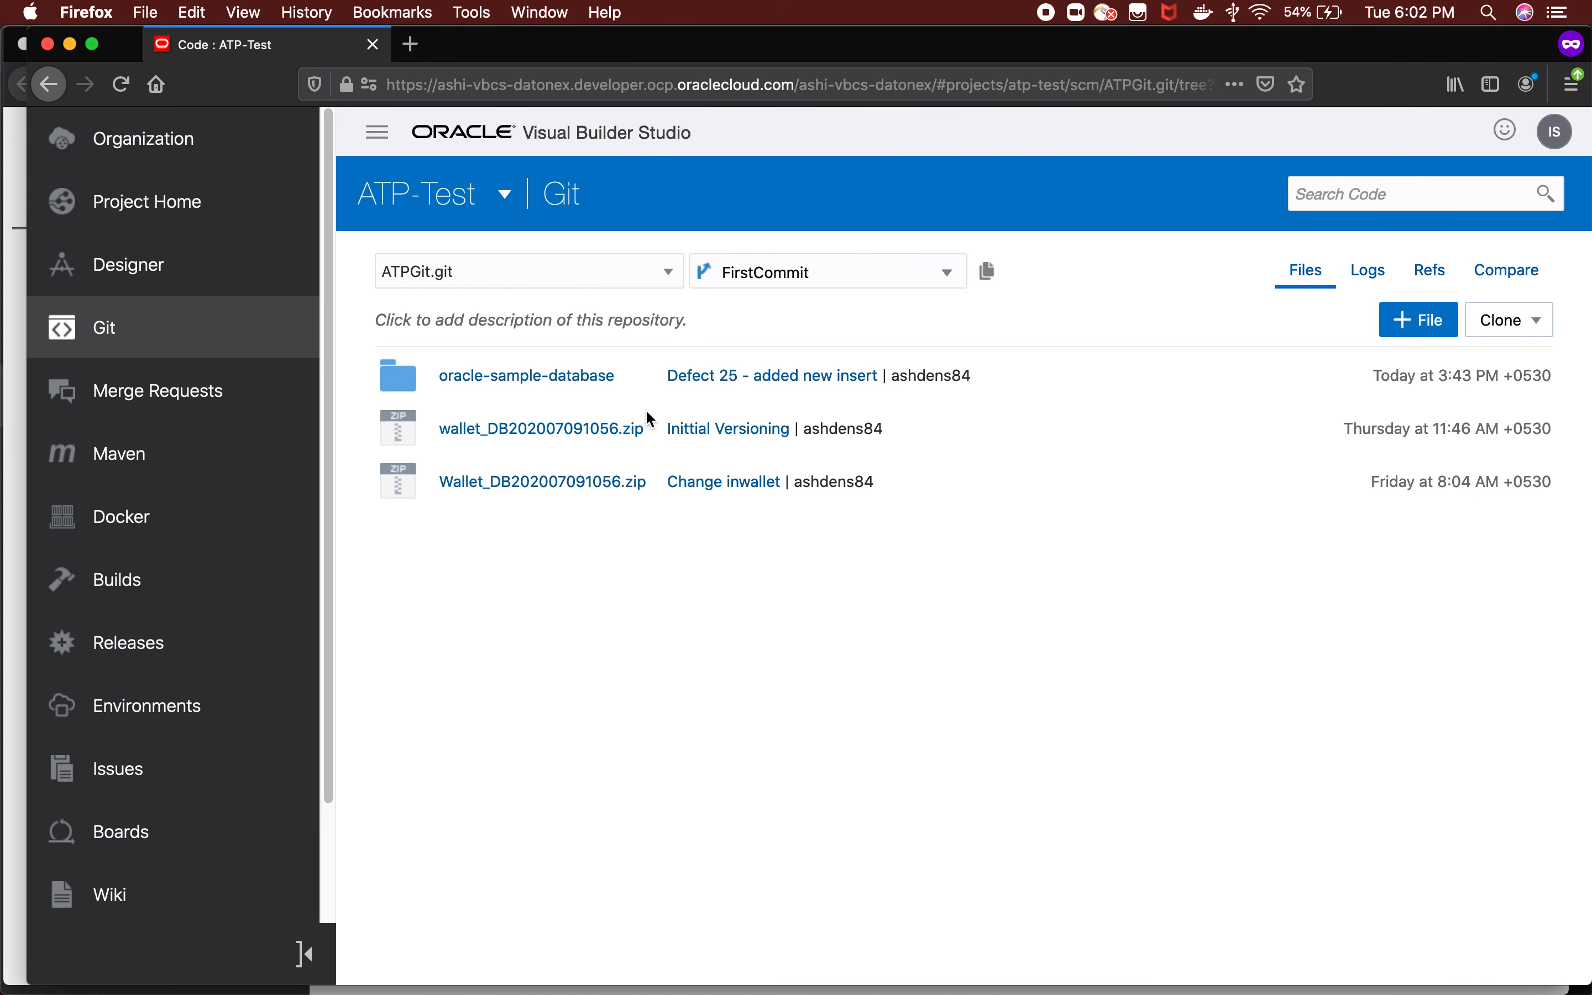
{"action": "left_click", "coordinate": [807, 272]}
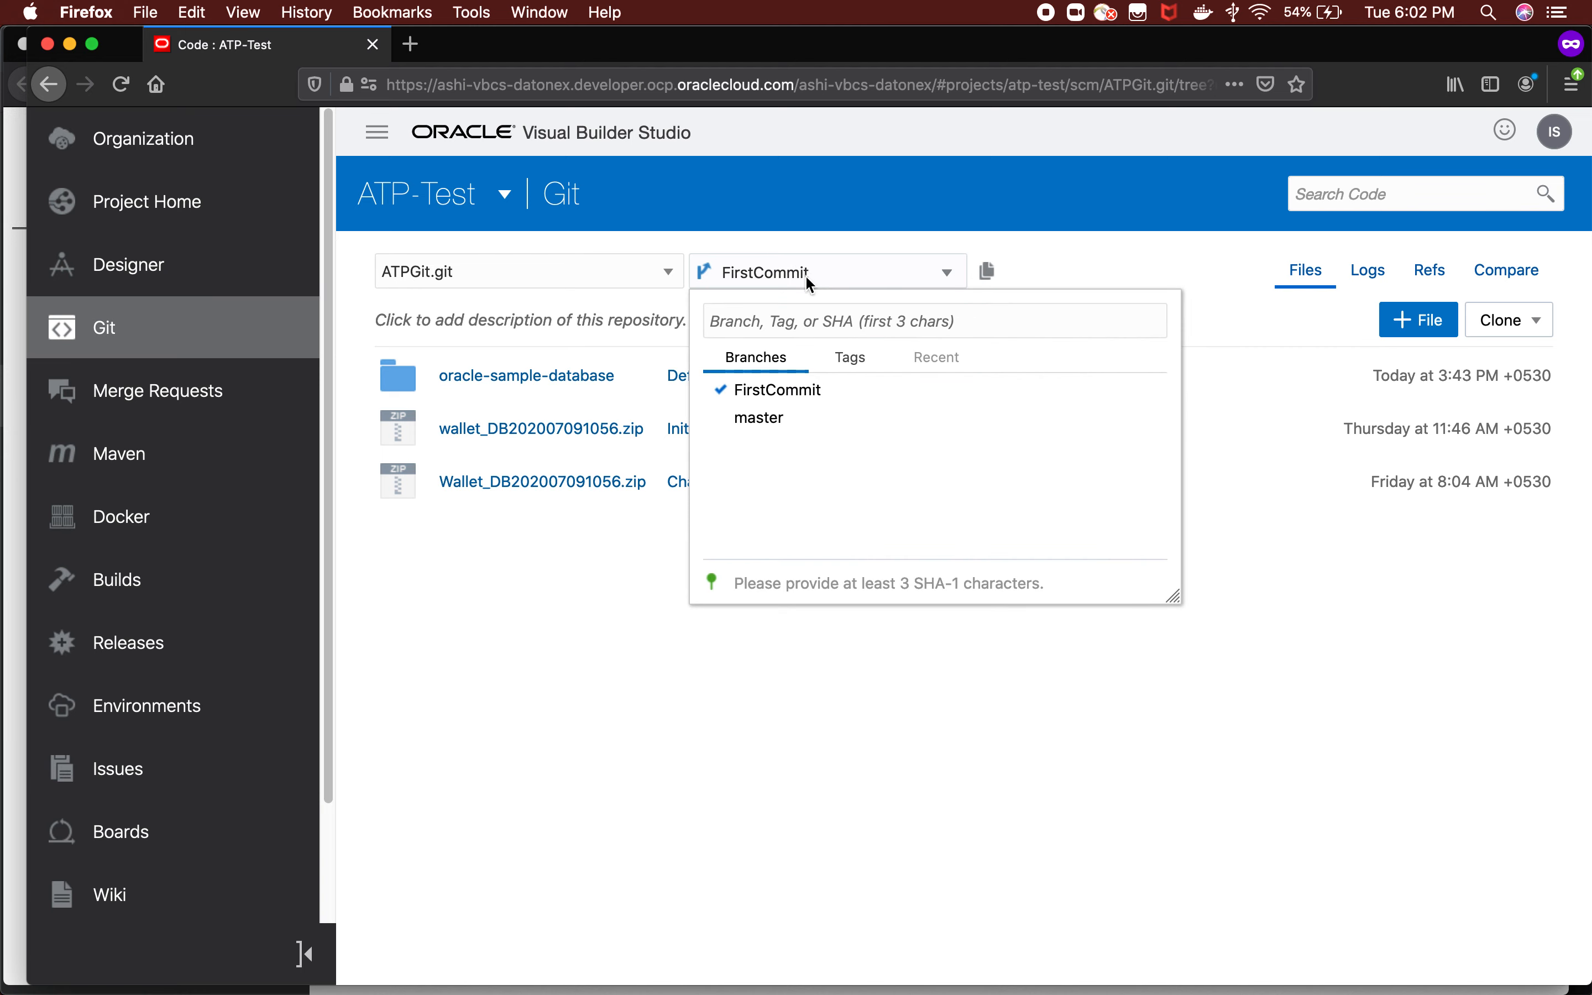
{"action": "left_click", "coordinate": [769, 418]}
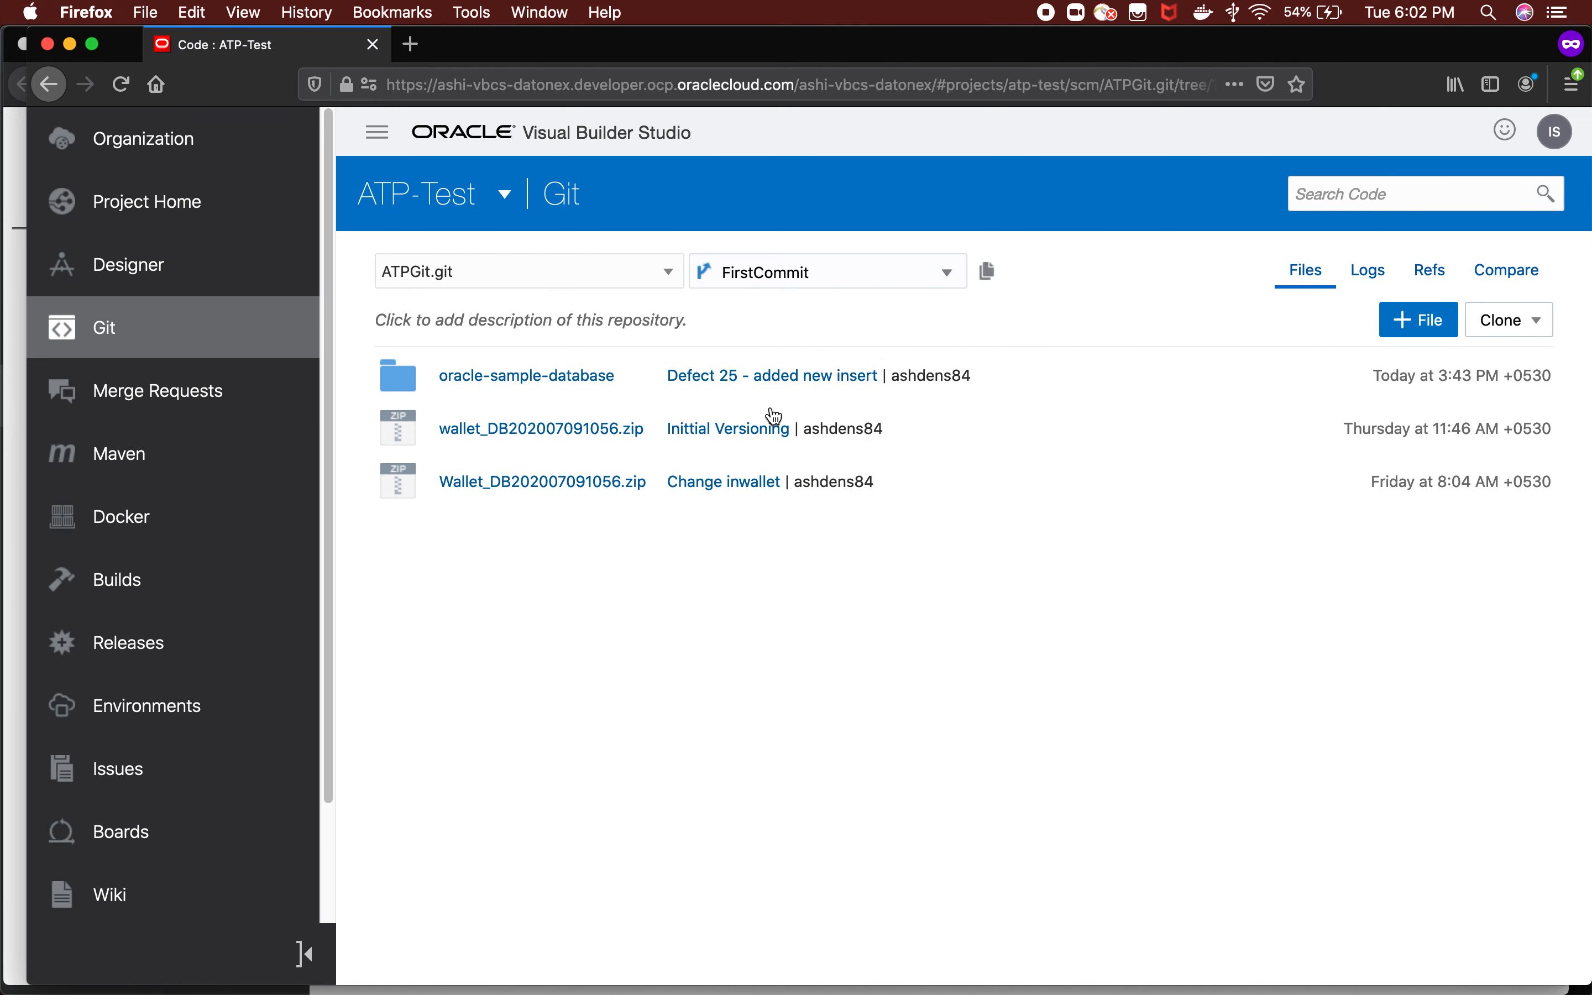
{"action": "left_click", "coordinate": [1519, 320]}
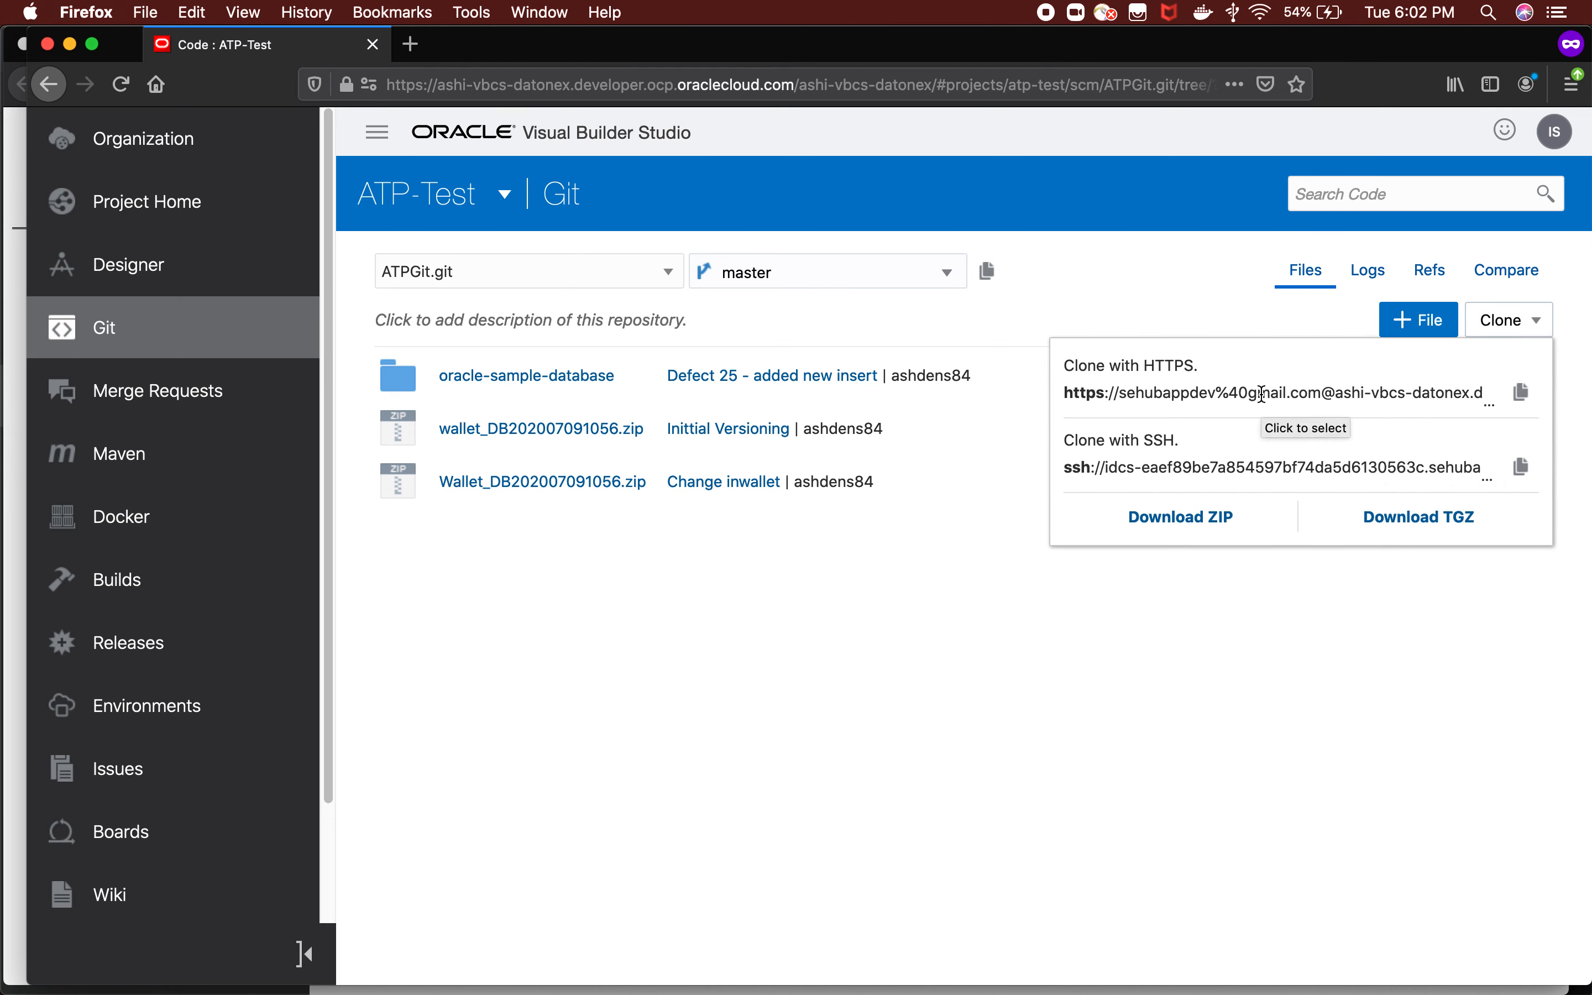
In SQL Developer, review the Git clone wizard's remote repository settings, cancel the wizard, and select the local sql folder.
{"action": "key", "text": "super+Tab"}
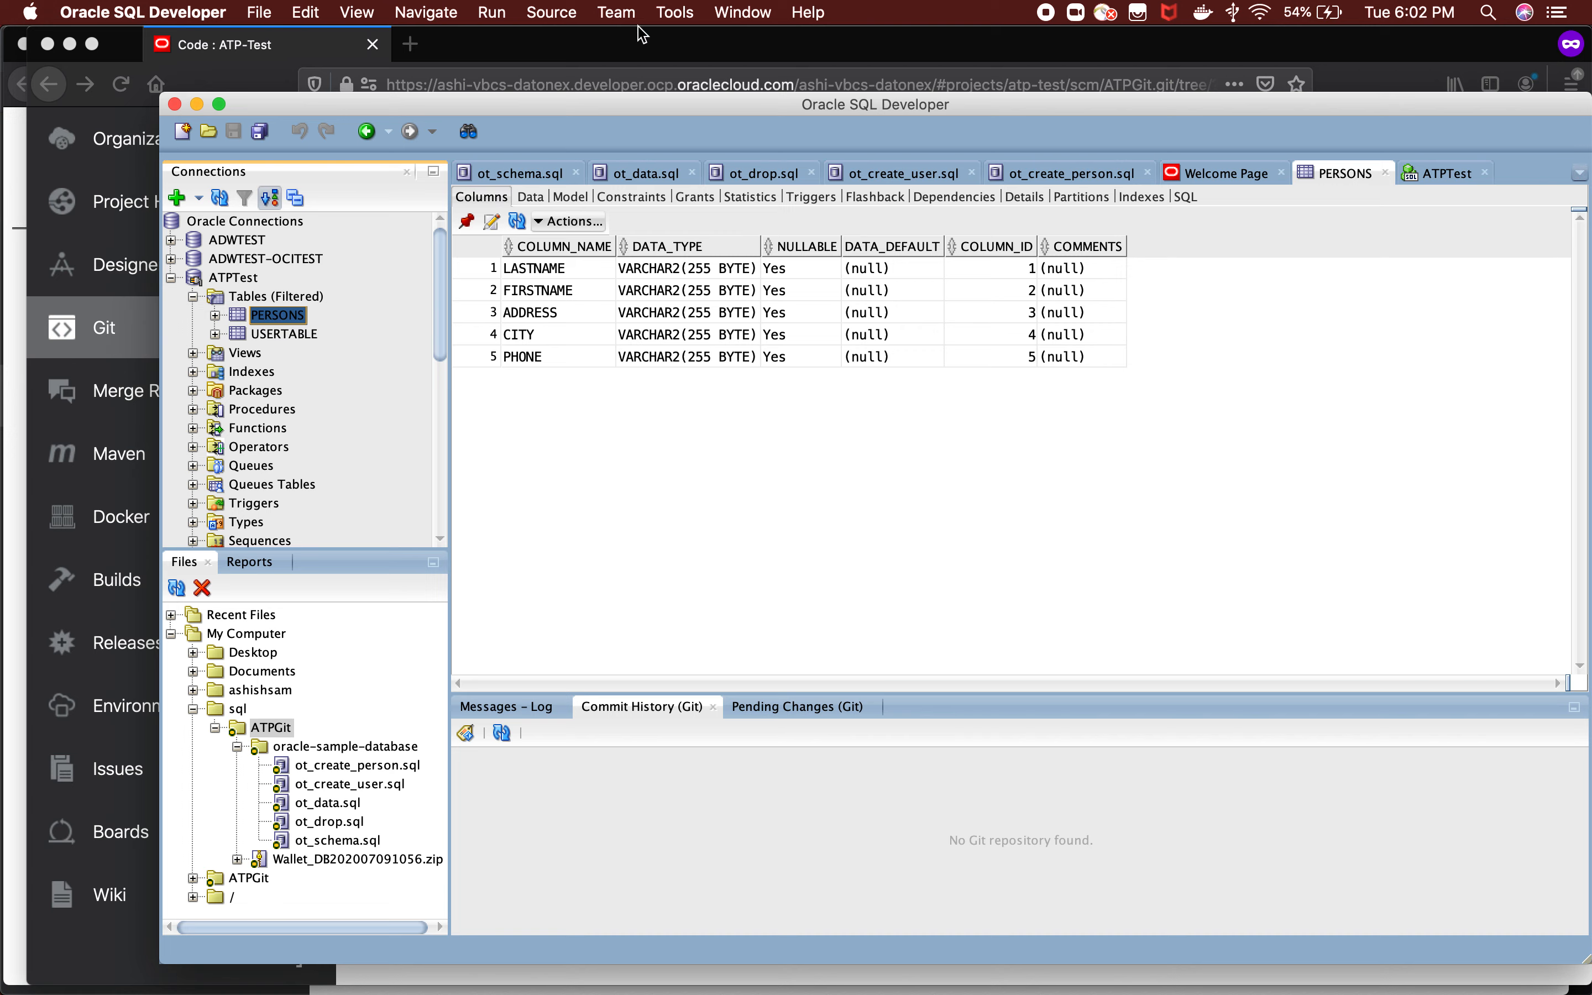
{"action": "left_click", "coordinate": [622, 14]}
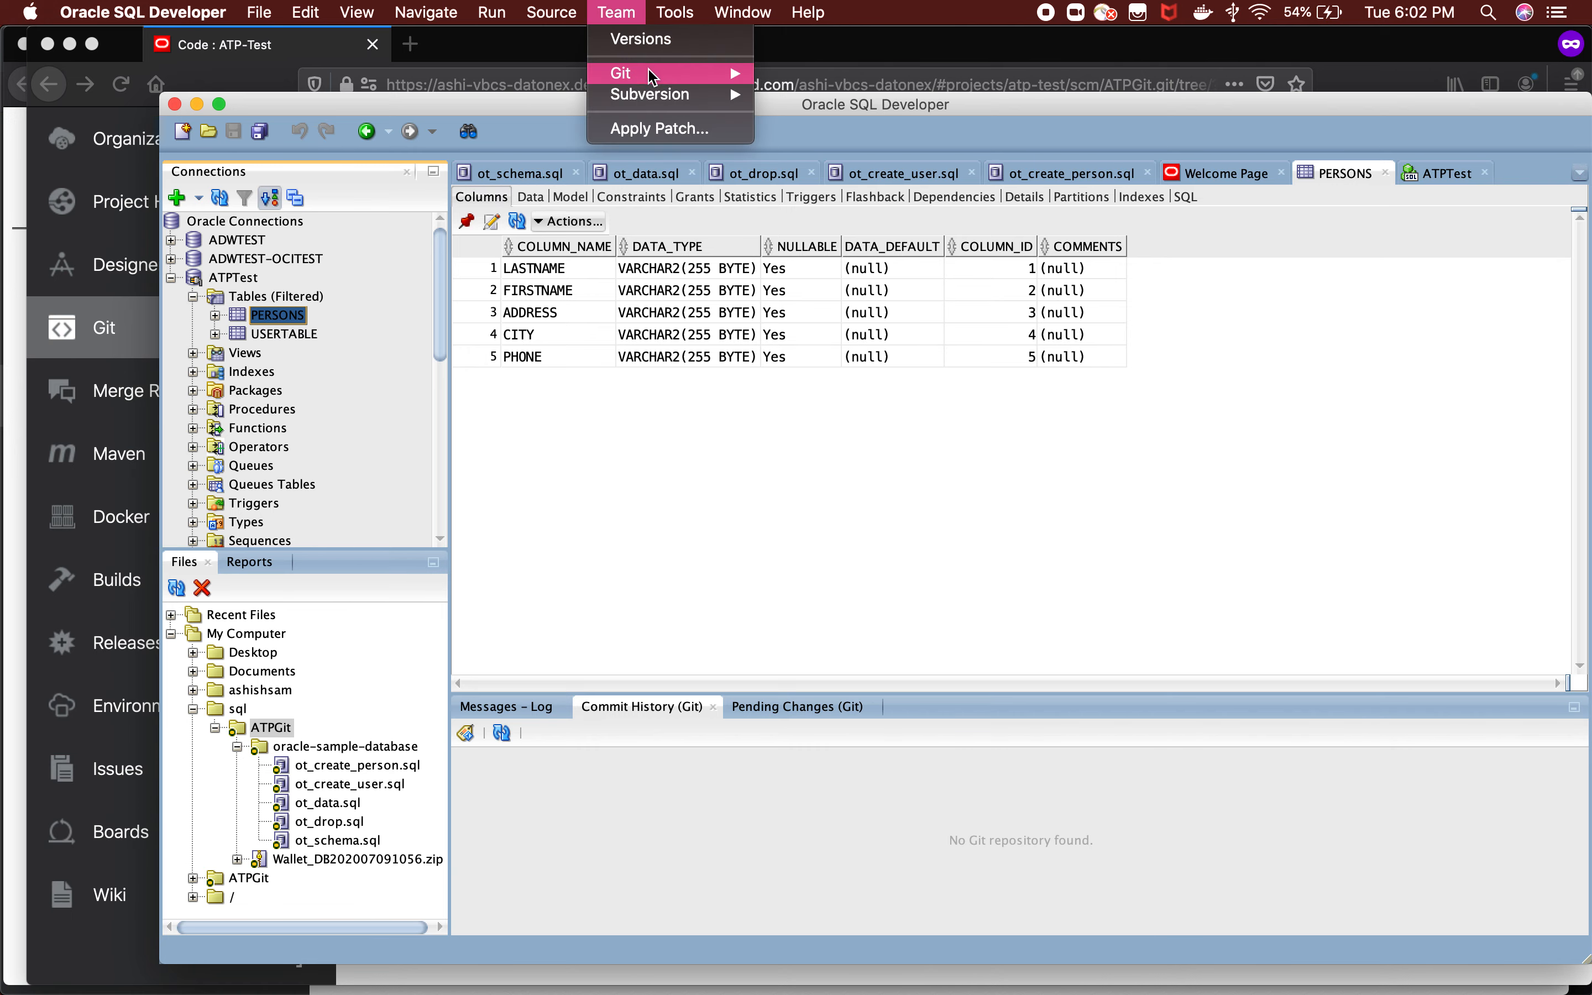
{"action": "left_click", "coordinate": [837, 532]}
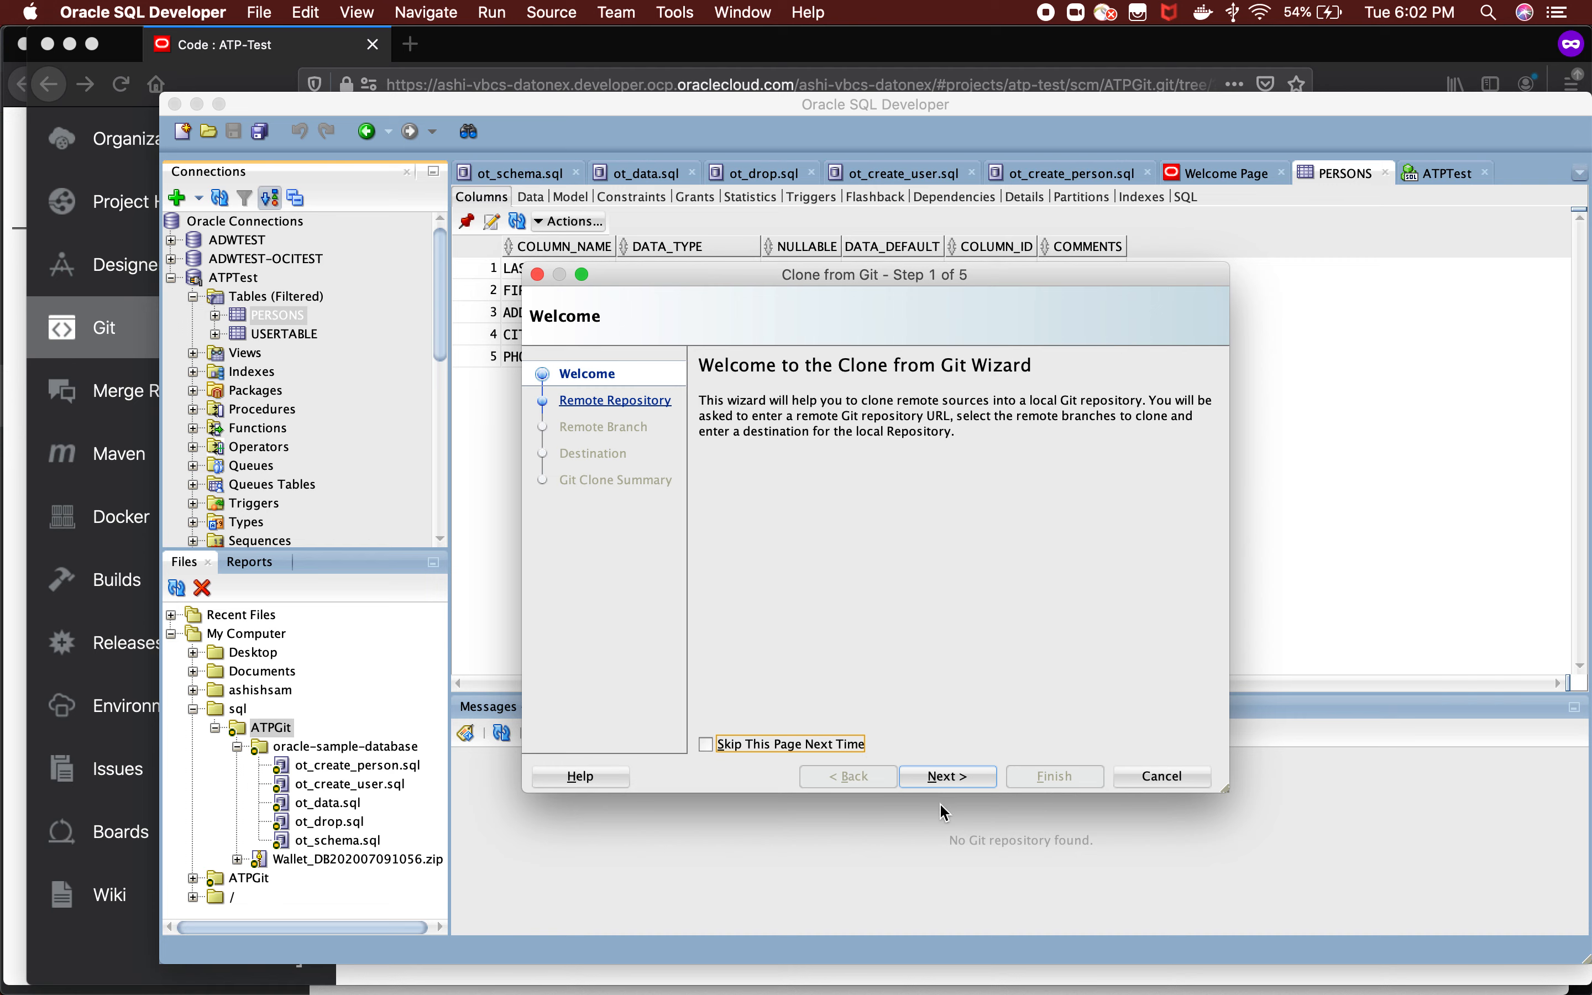
{"action": "left_click", "coordinate": [948, 778]}
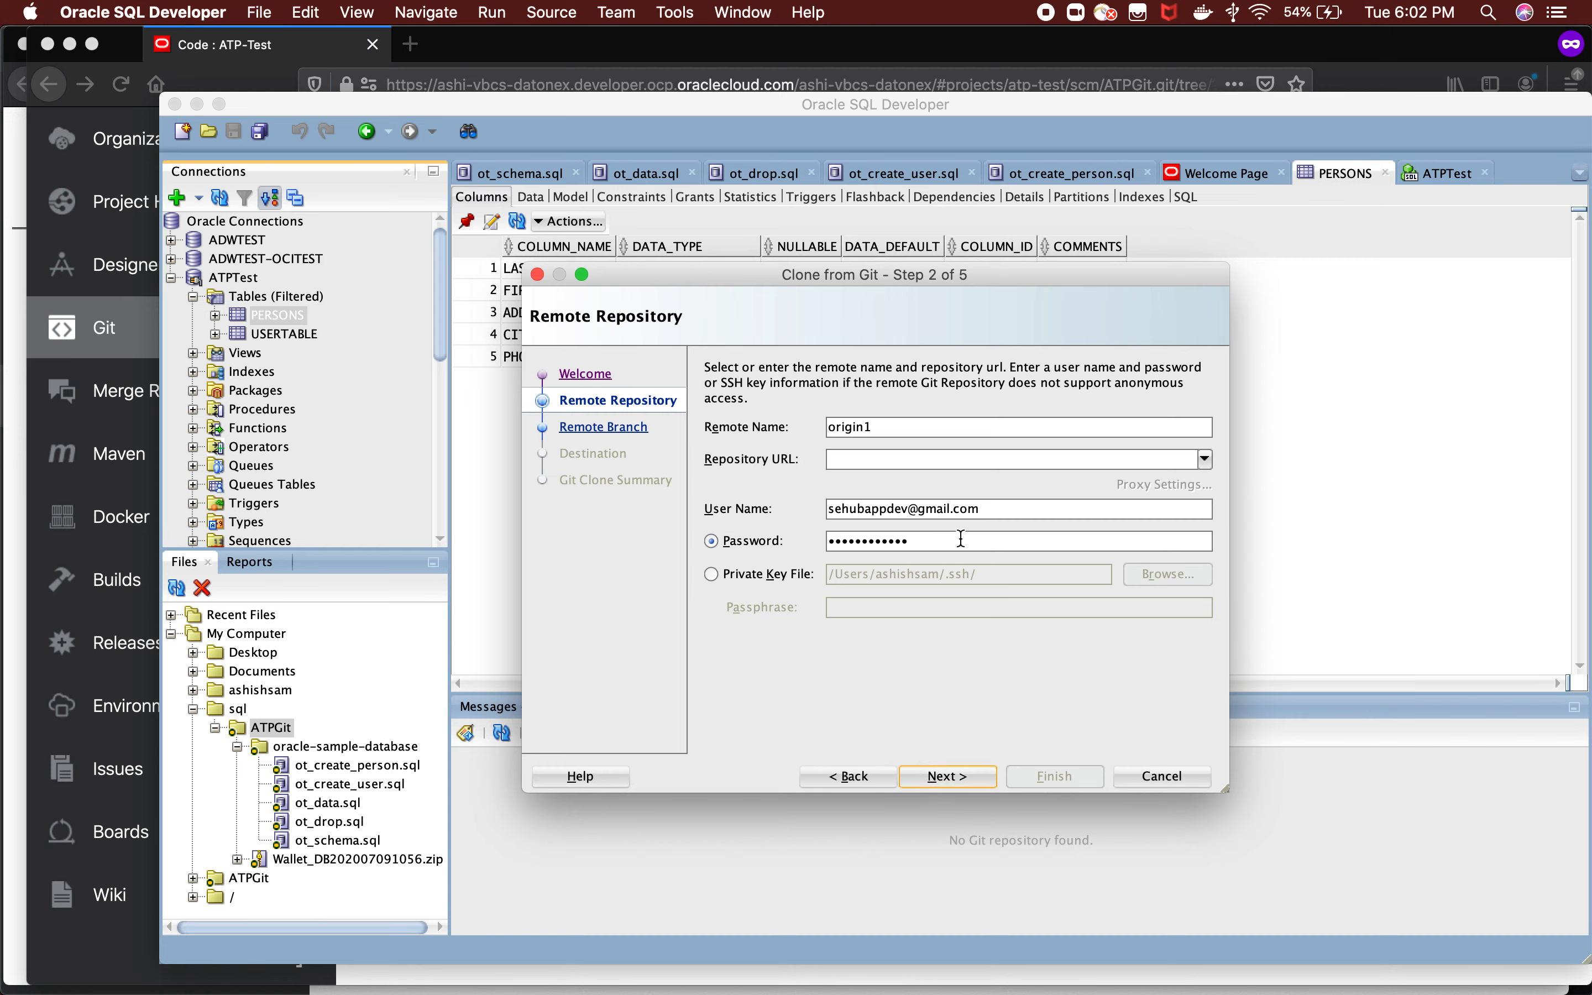
{"action": "left_click_drag", "start_coordinate": [910, 541], "coordinate": [821, 538]}
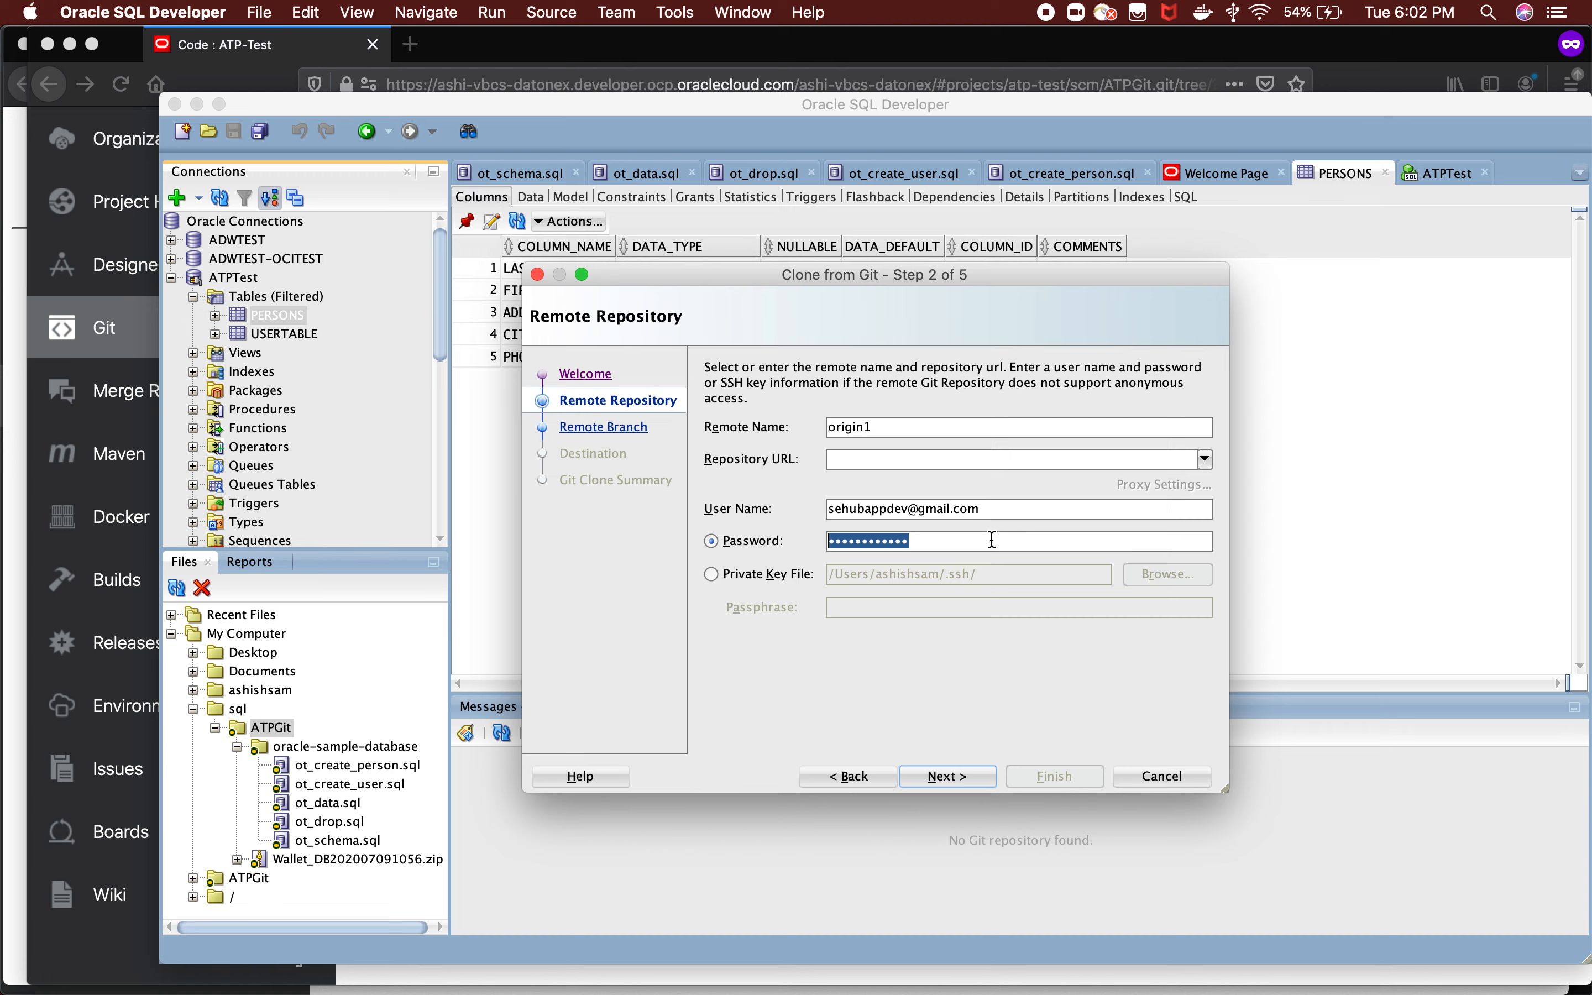
{"action": "left_click", "coordinate": [952, 774]}
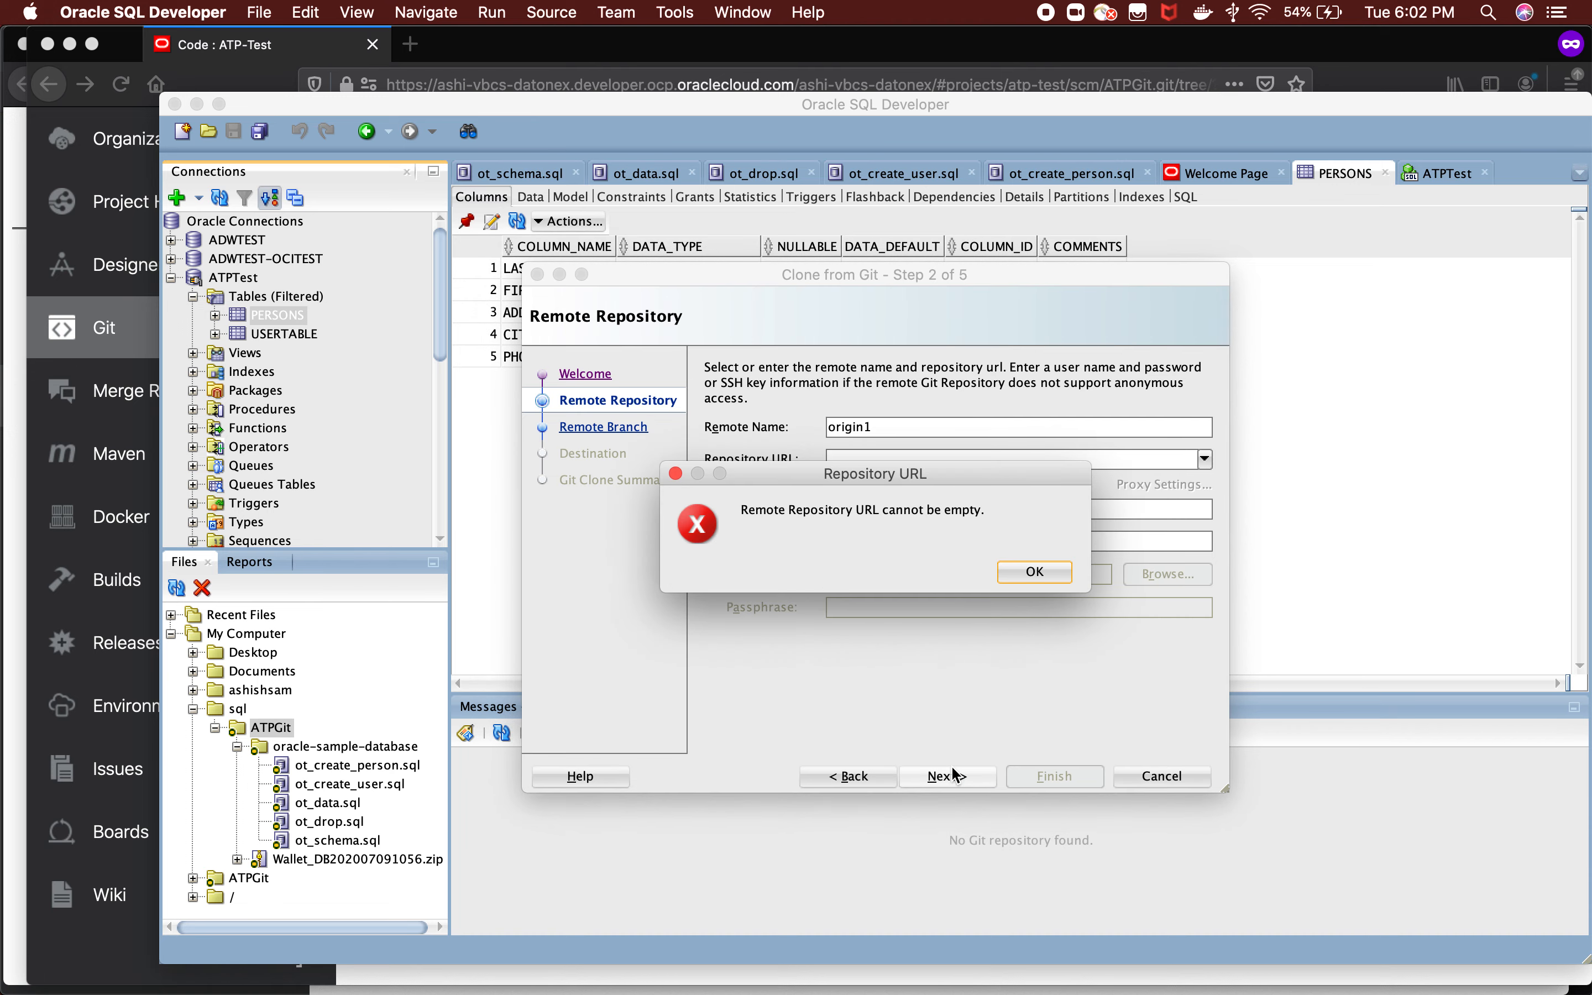
{"action": "left_click", "coordinate": [1031, 580]}
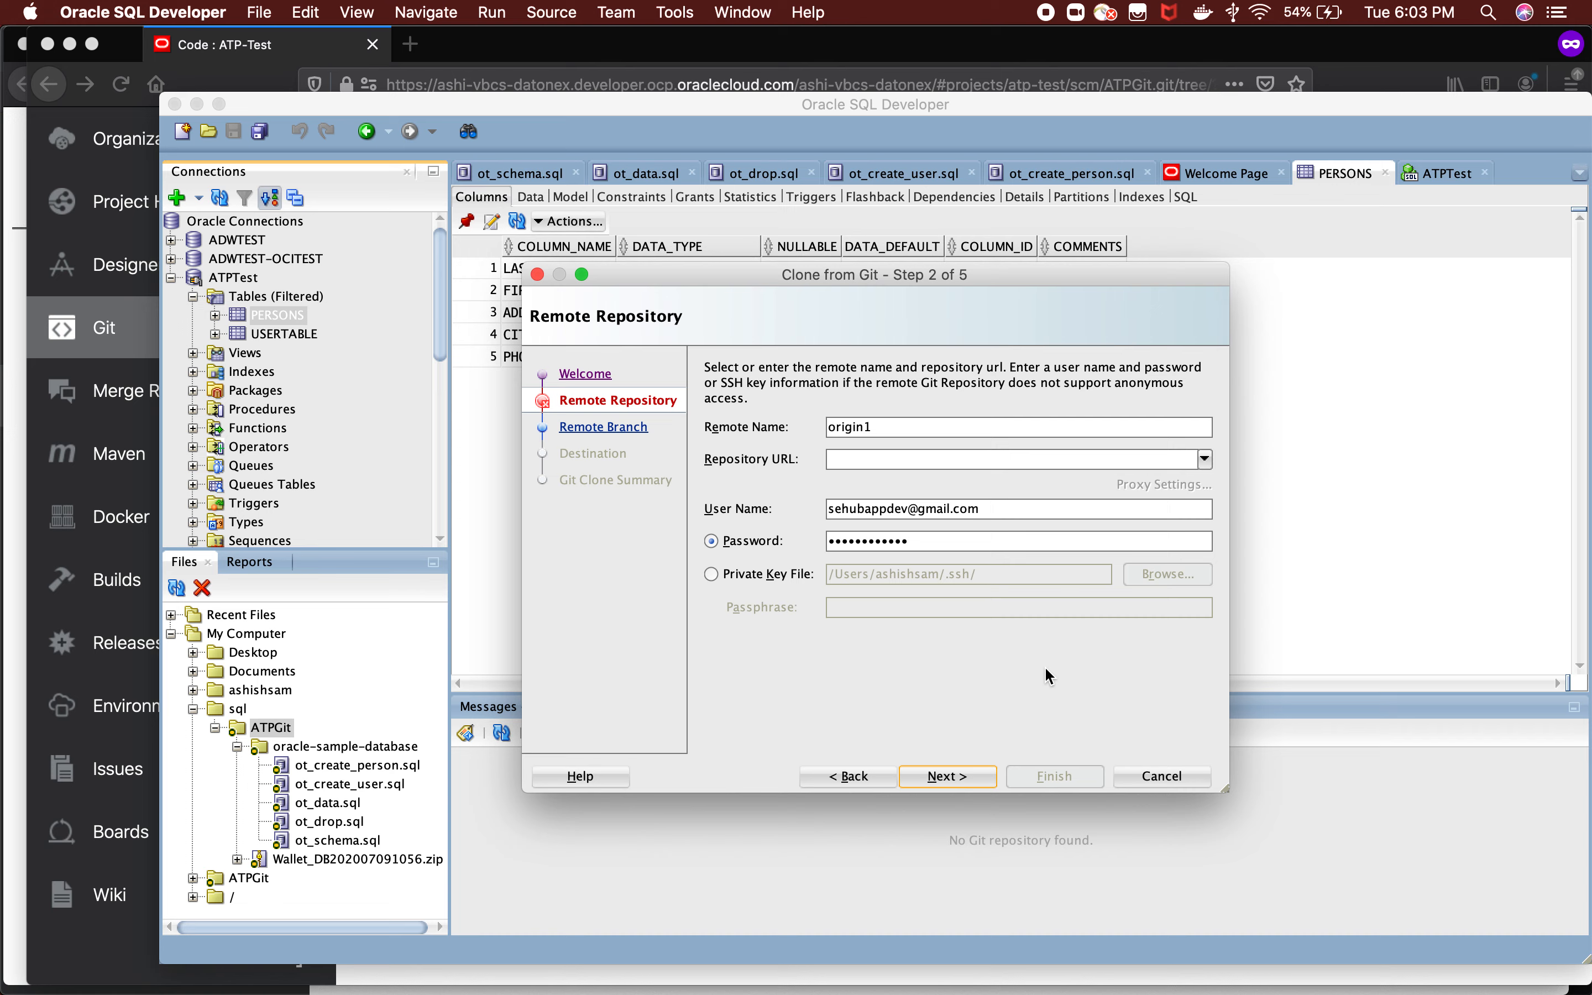
{"action": "left_click", "coordinate": [1145, 780]}
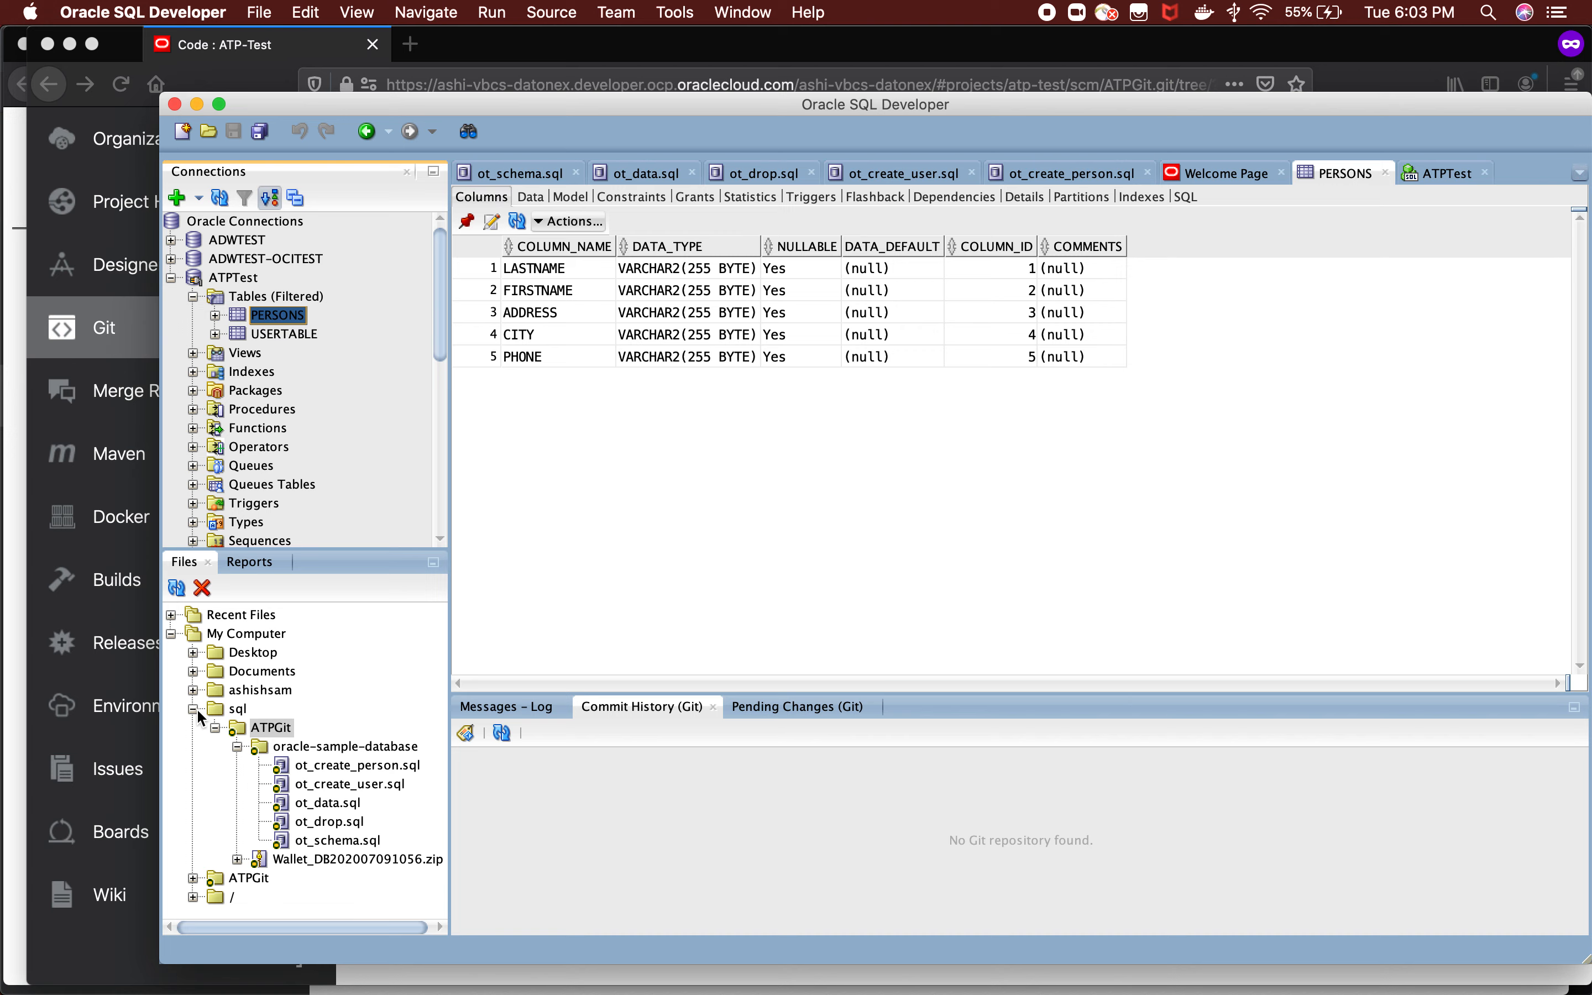
{"action": "left_click", "coordinate": [229, 708]}
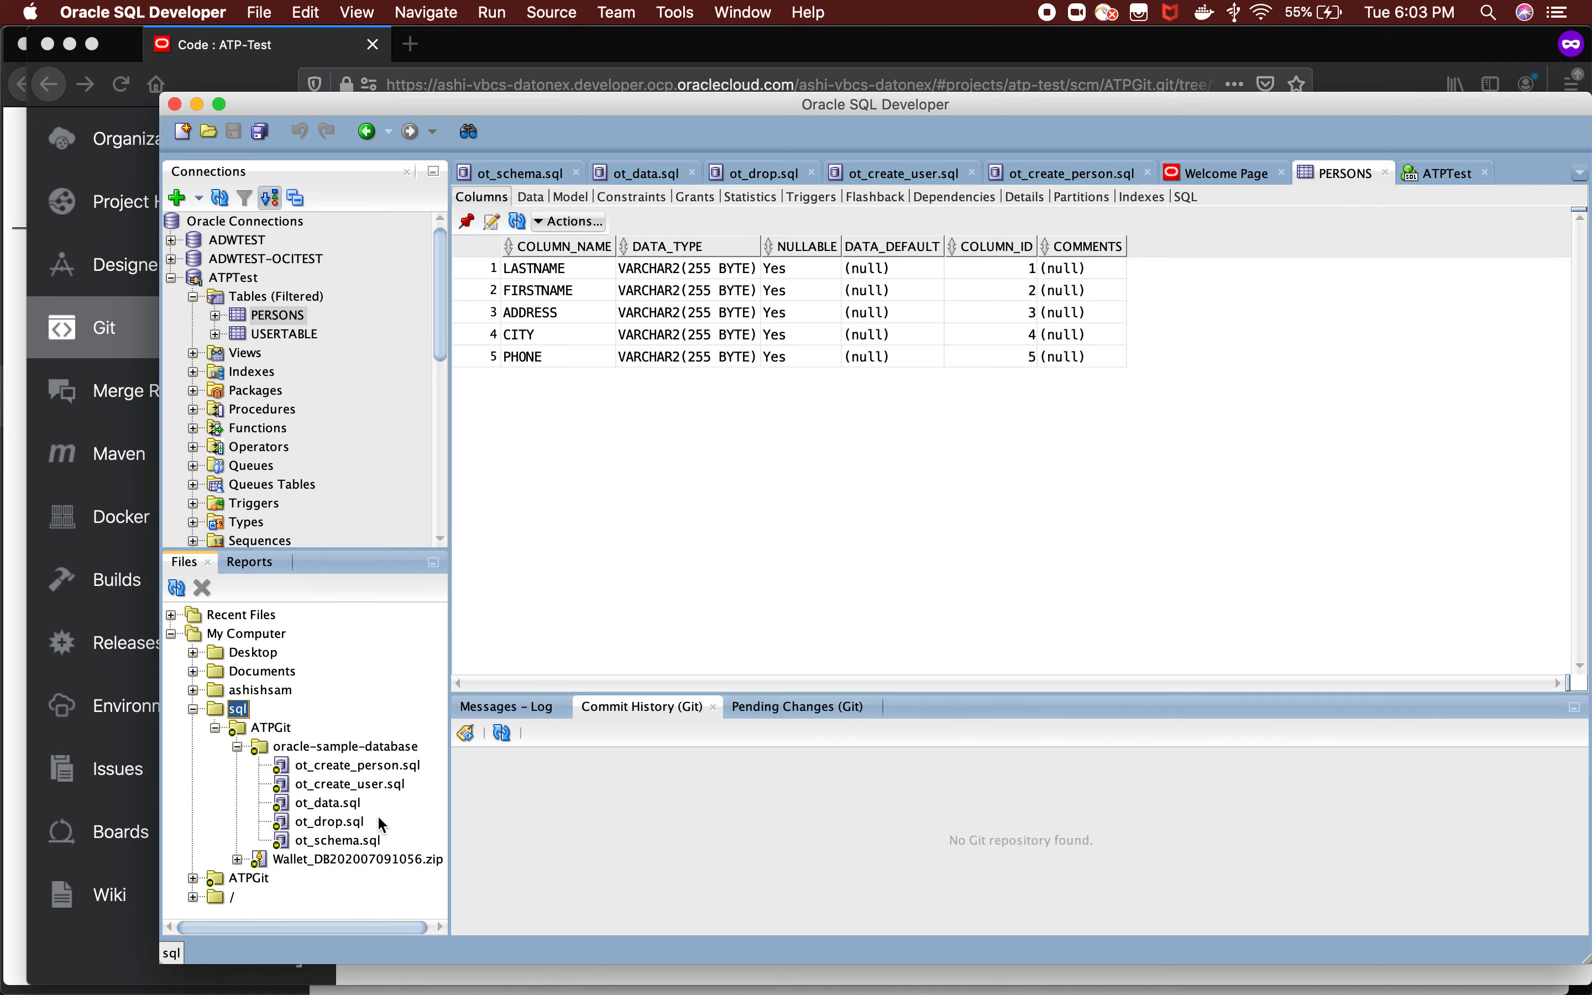
Return to Visual Builder Studio in Firefox, switch ATPGit.git to the FirstCommit branch, and check the list of branches.
{"action": "key", "text": "super+Tab"}
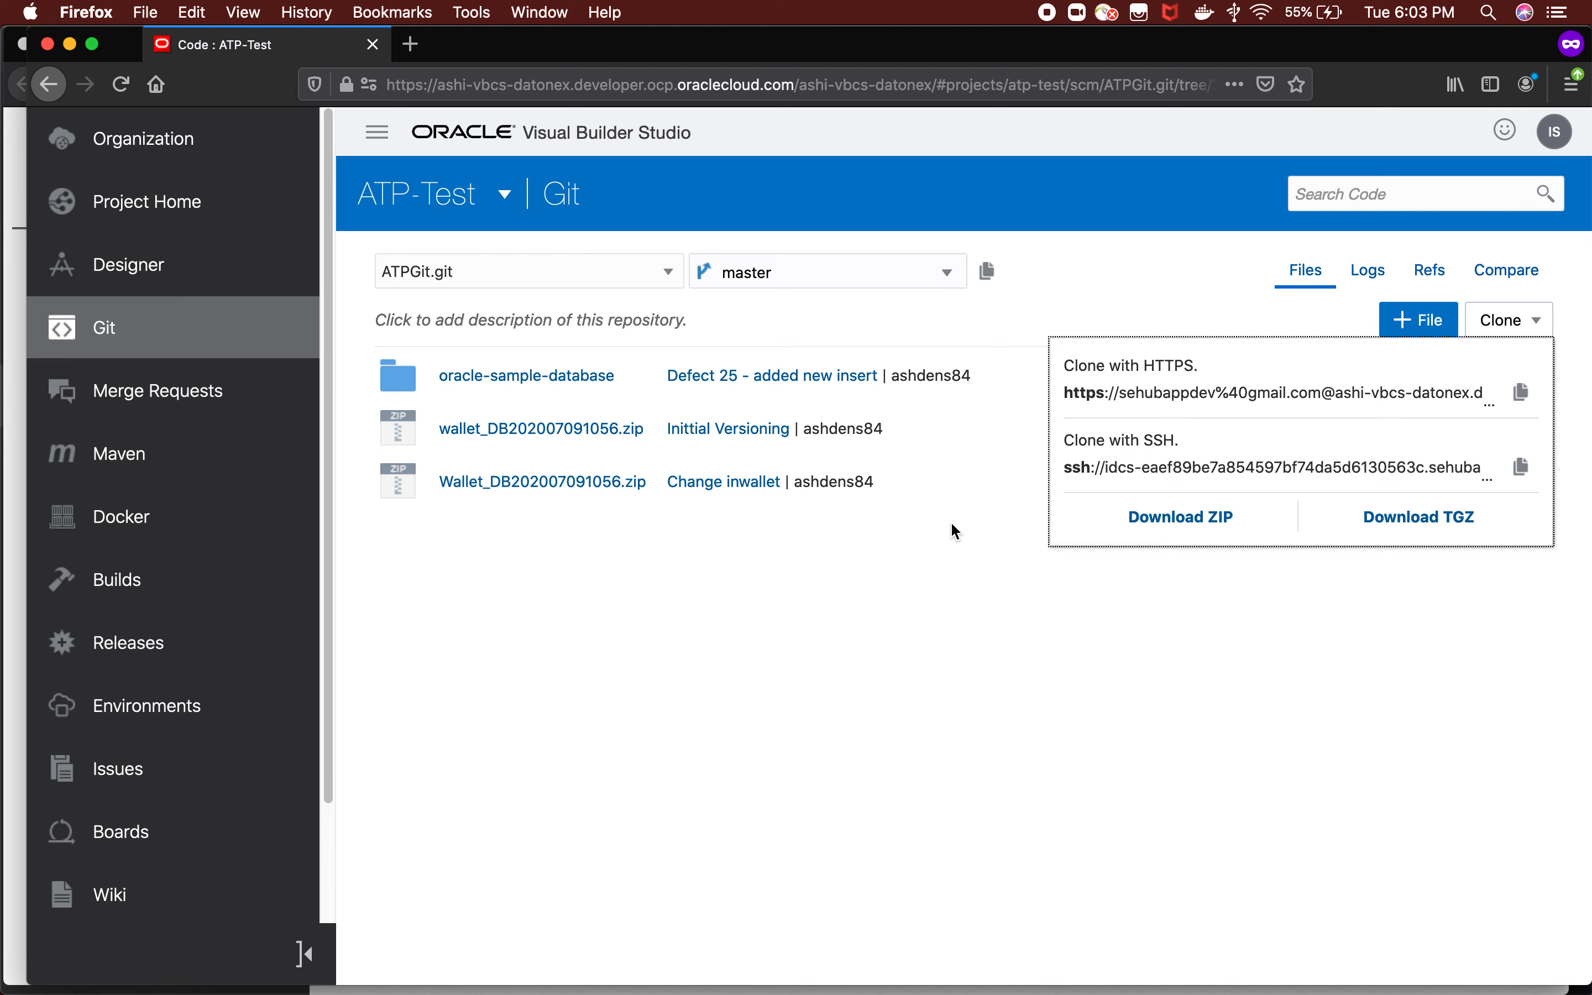
{"action": "left_click", "coordinate": [938, 597]}
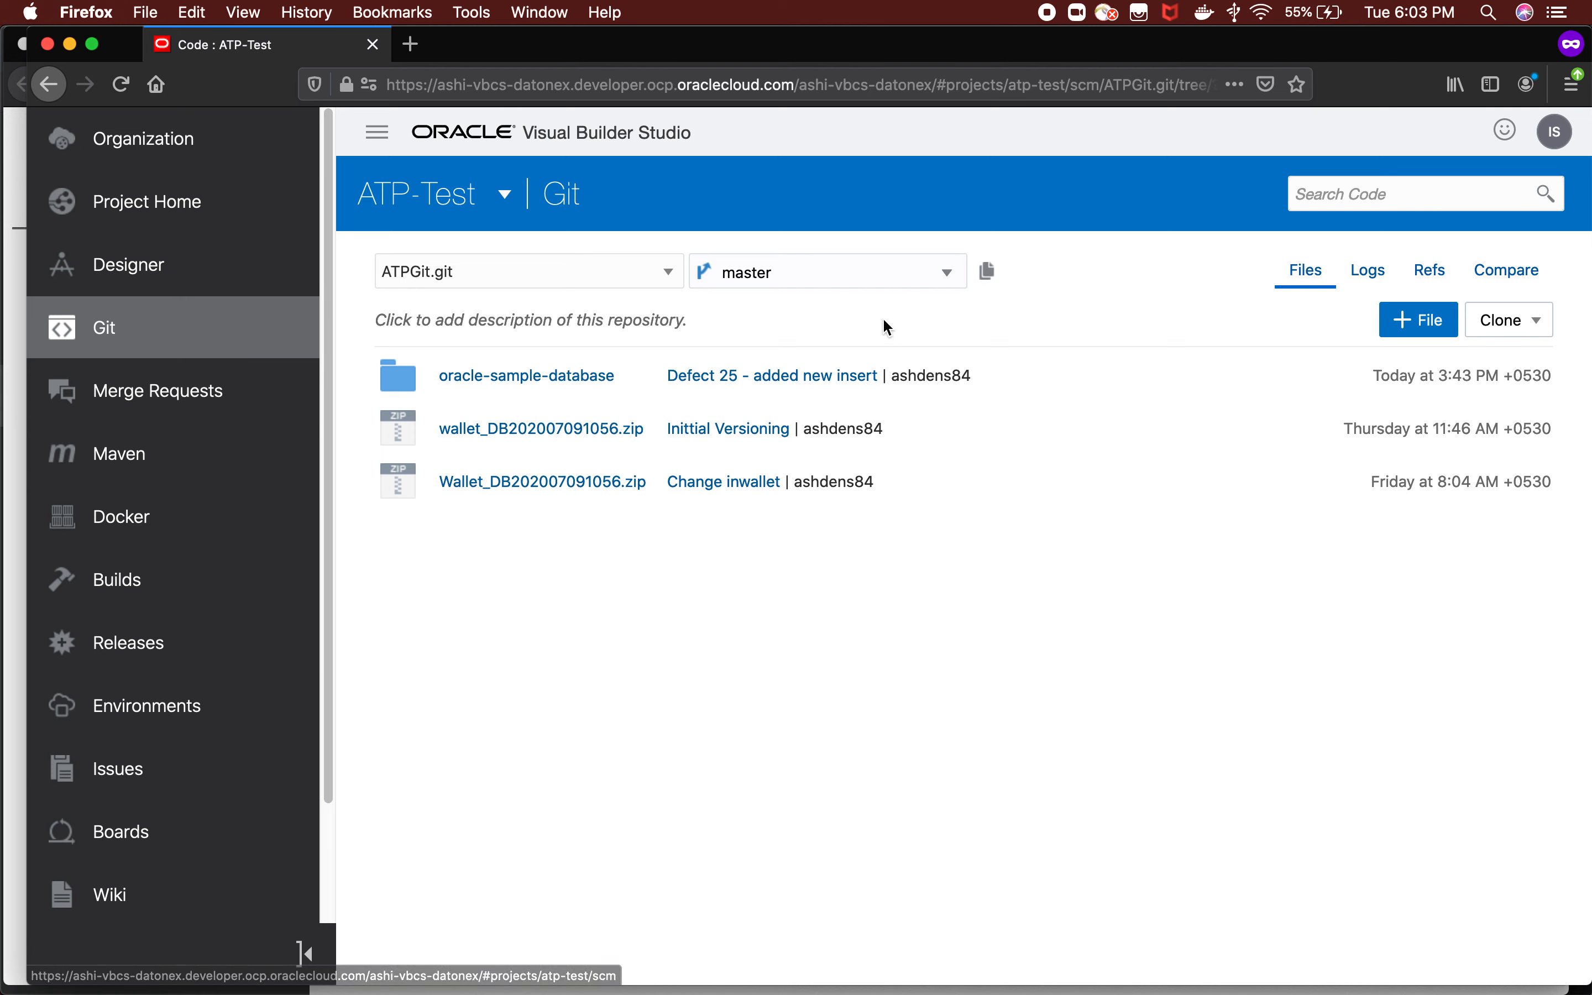
{"action": "left_click", "coordinate": [874, 280]}
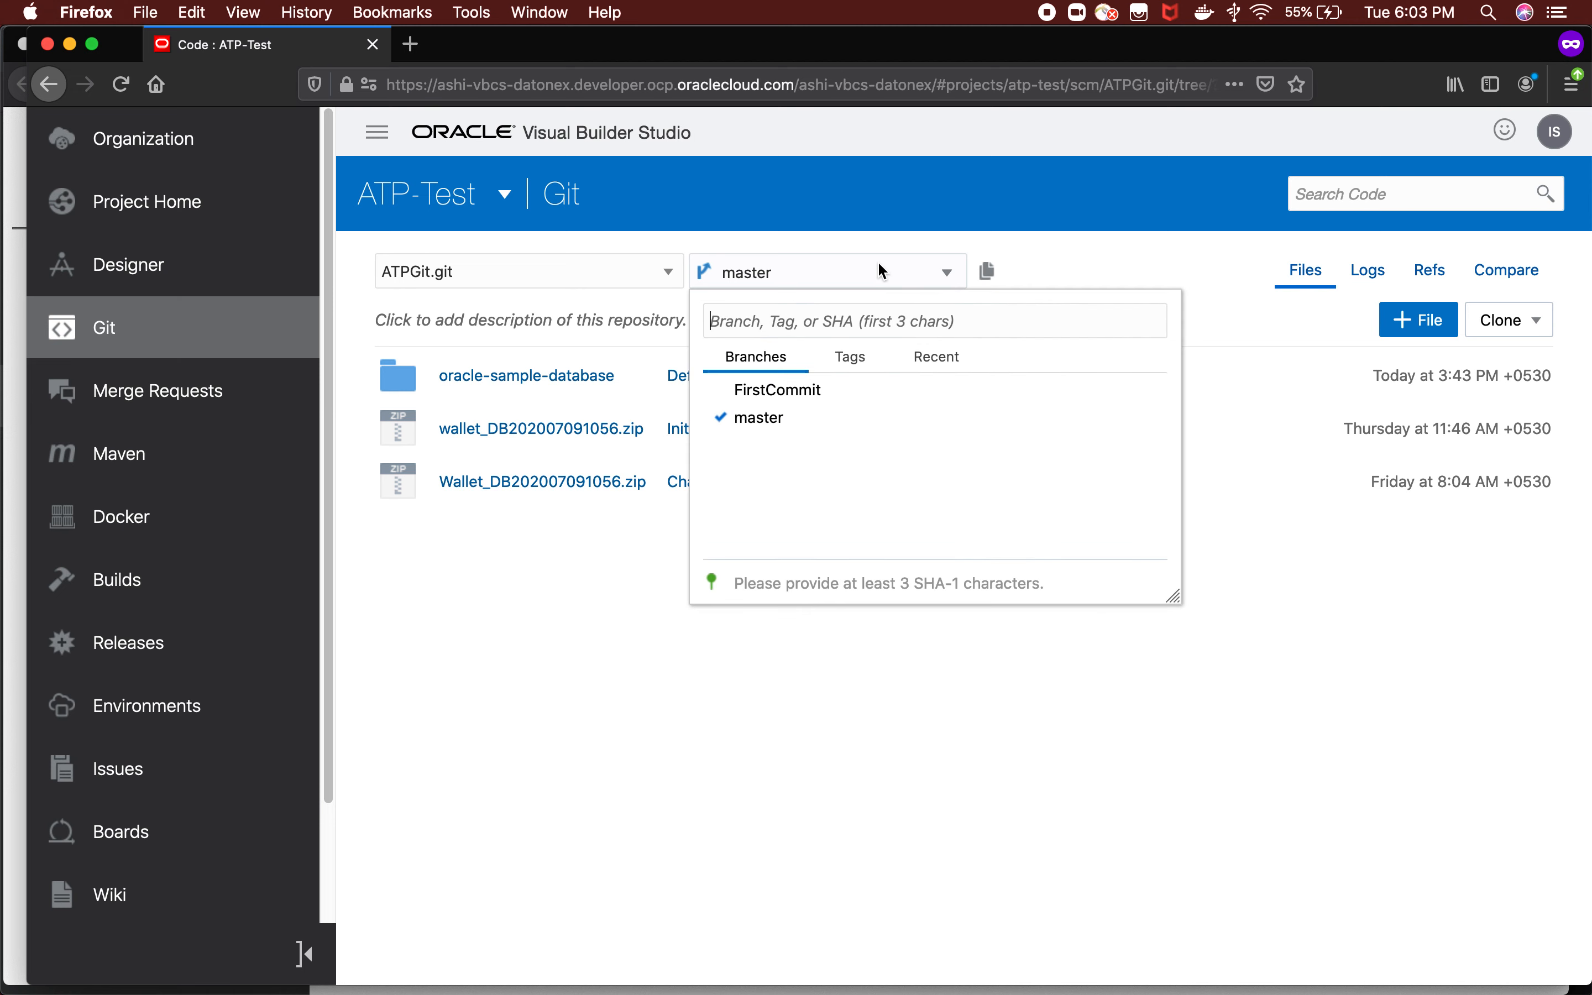
{"action": "left_click", "coordinate": [786, 391]}
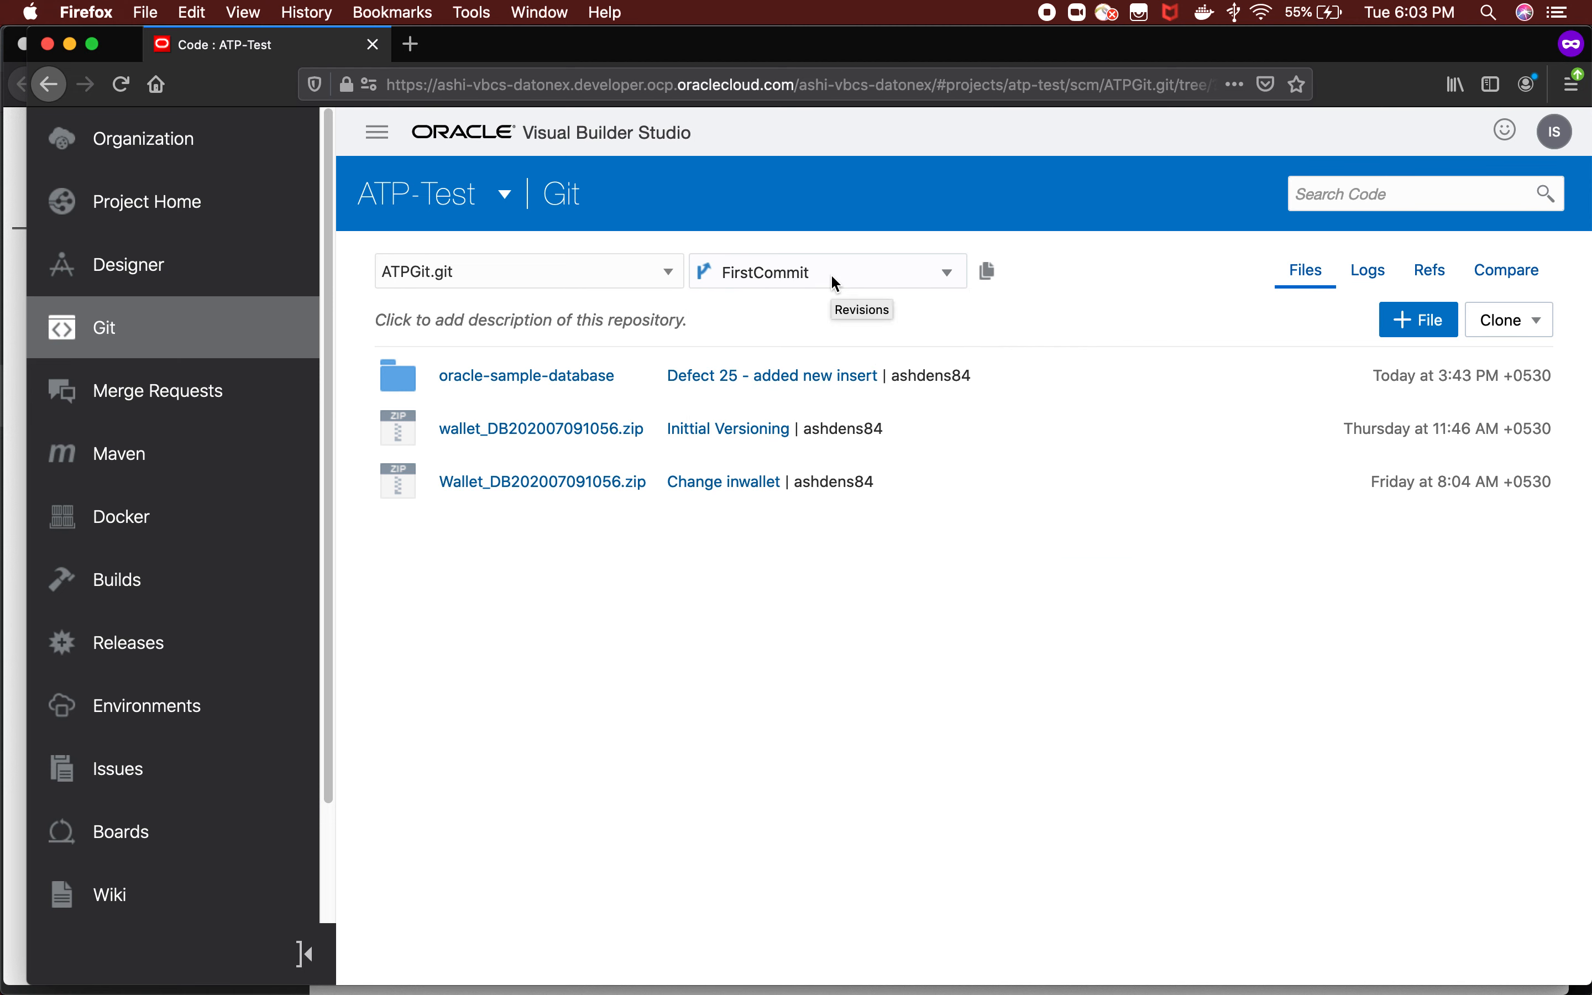
{"action": "left_click", "coordinate": [826, 271]}
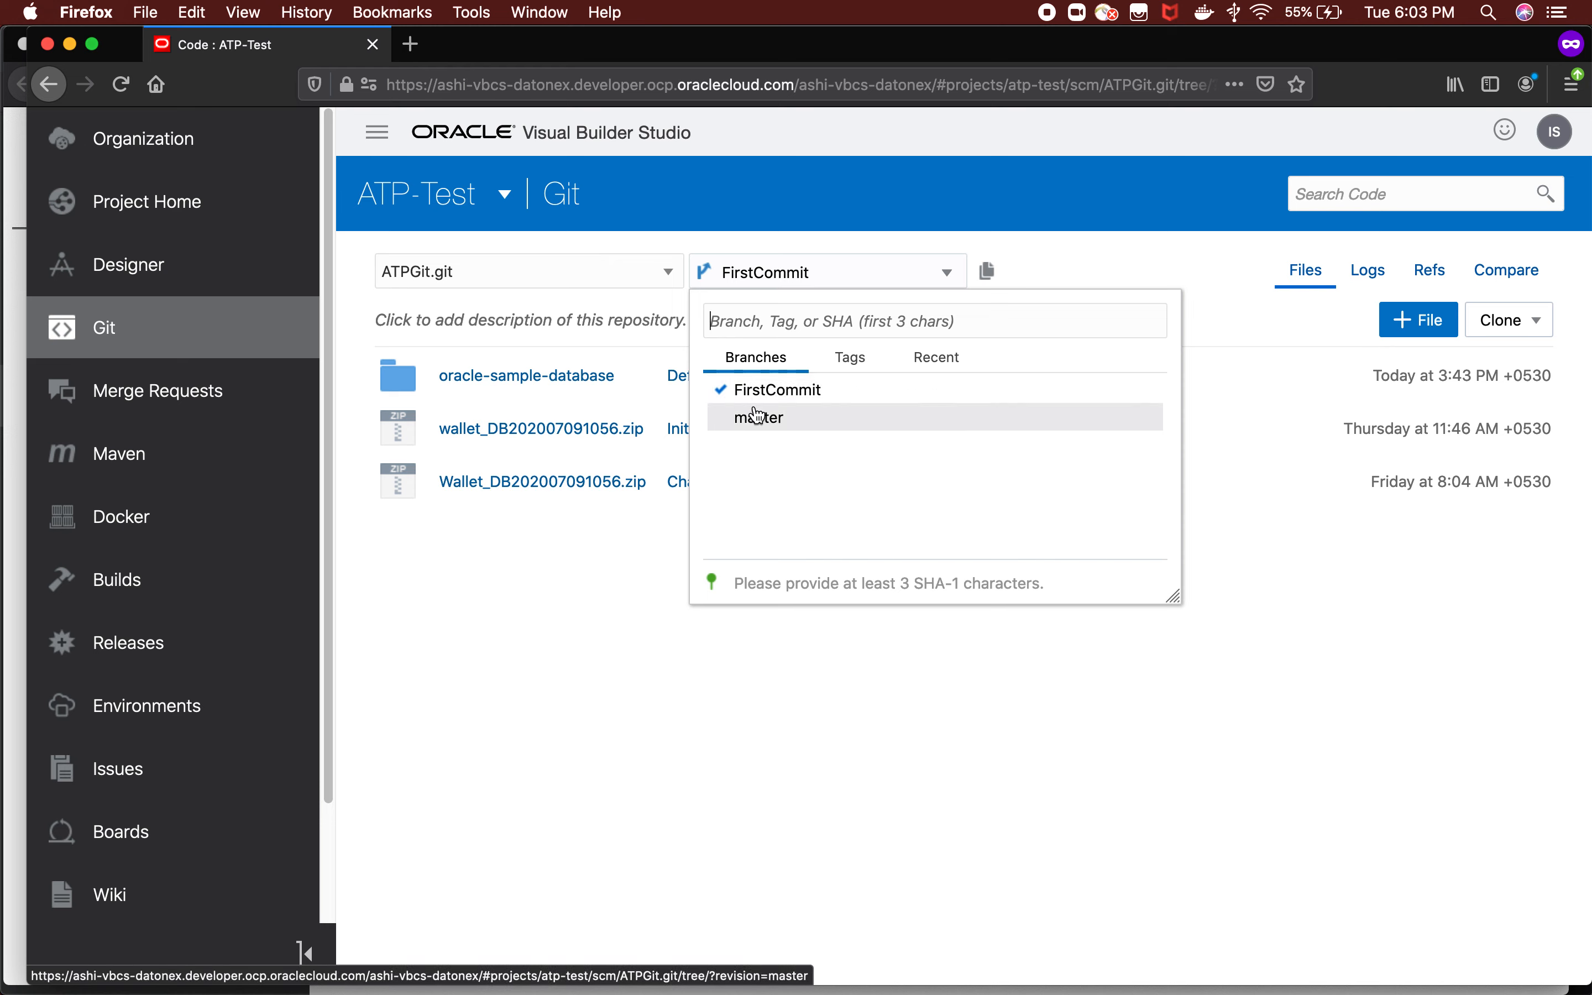
{"action": "left_click", "coordinate": [458, 710]}
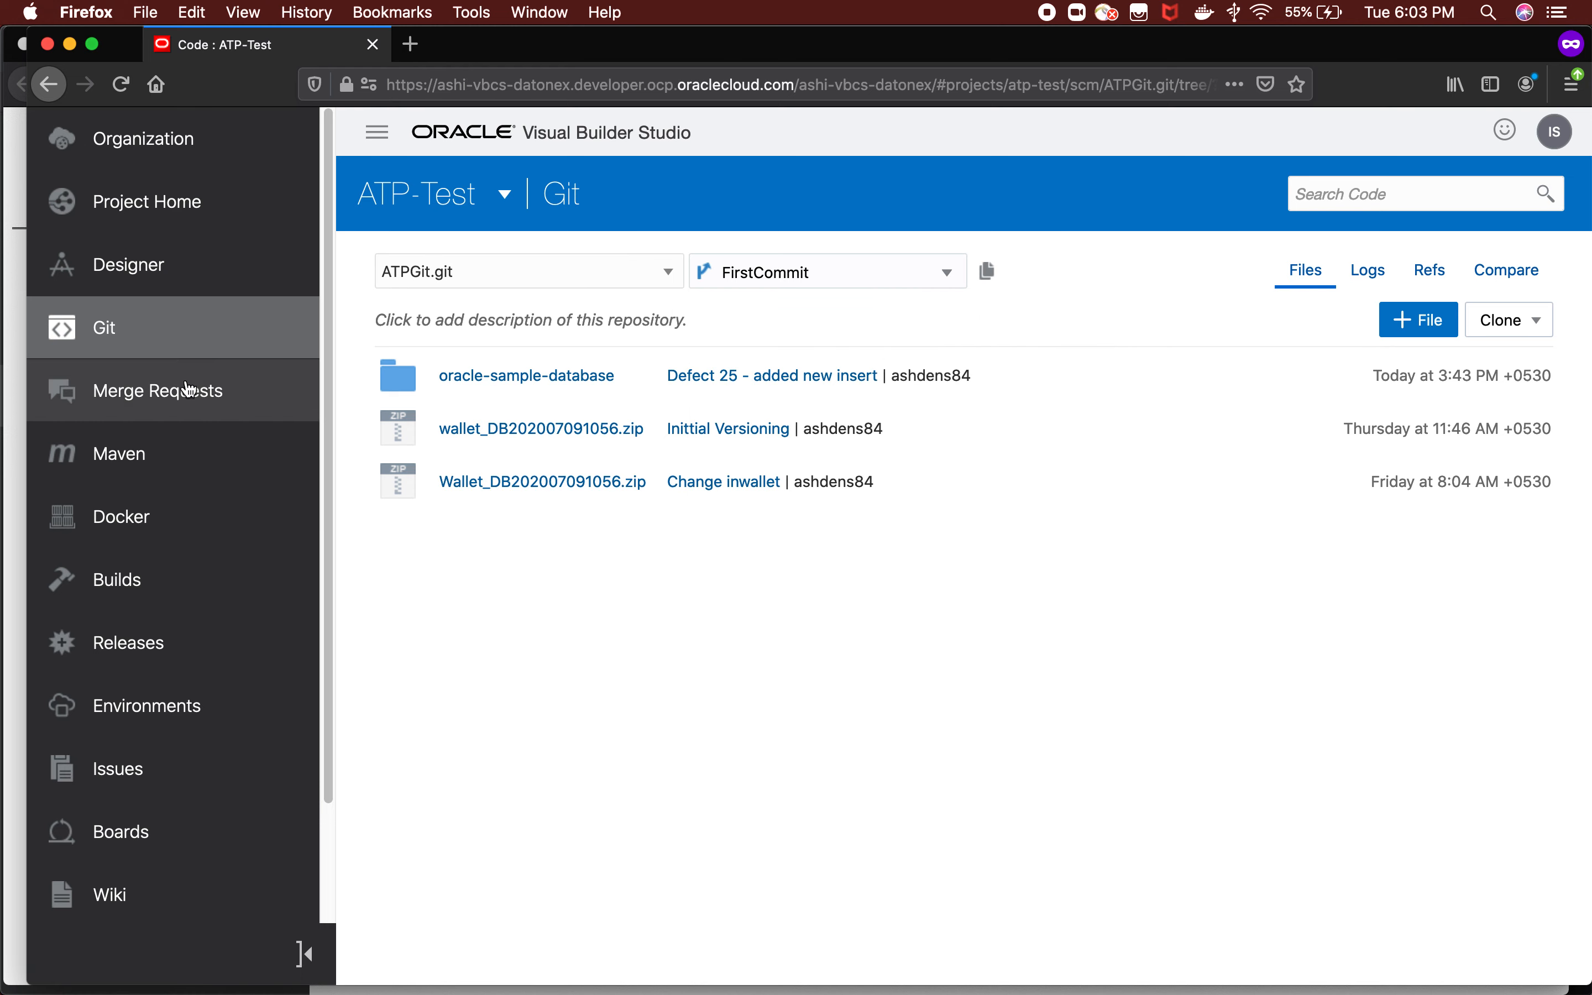
View the ATP-Test project's merge requests and its recently changed issues.
{"action": "left_click", "coordinate": [149, 417]}
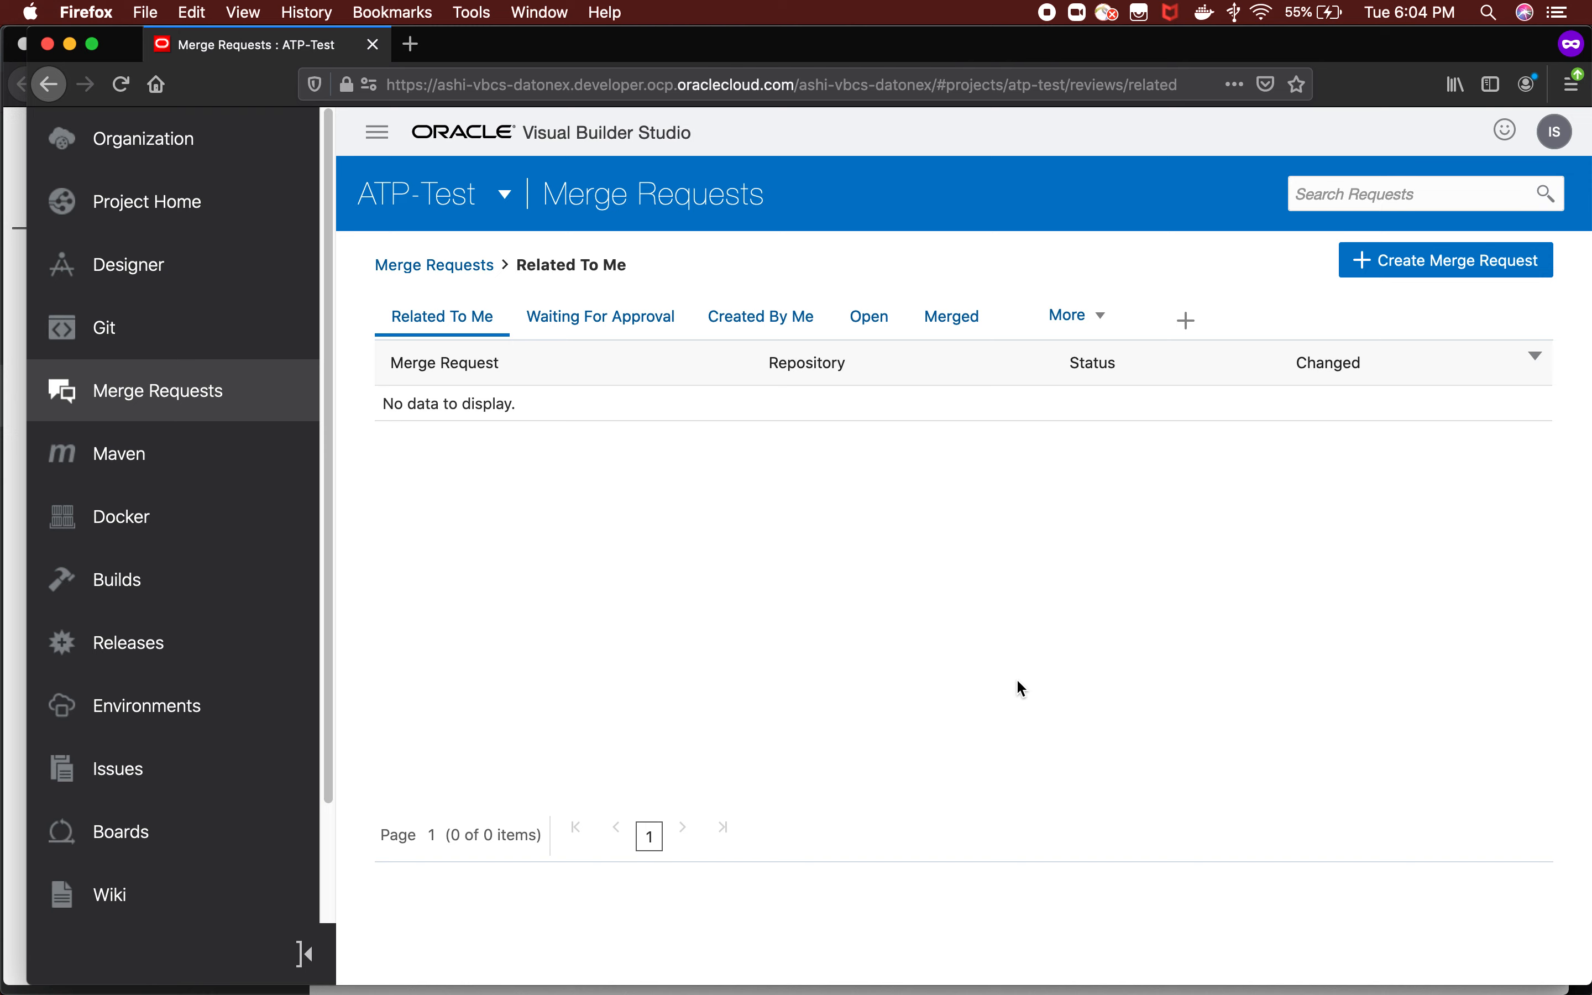
{"action": "left_click", "coordinate": [124, 784]}
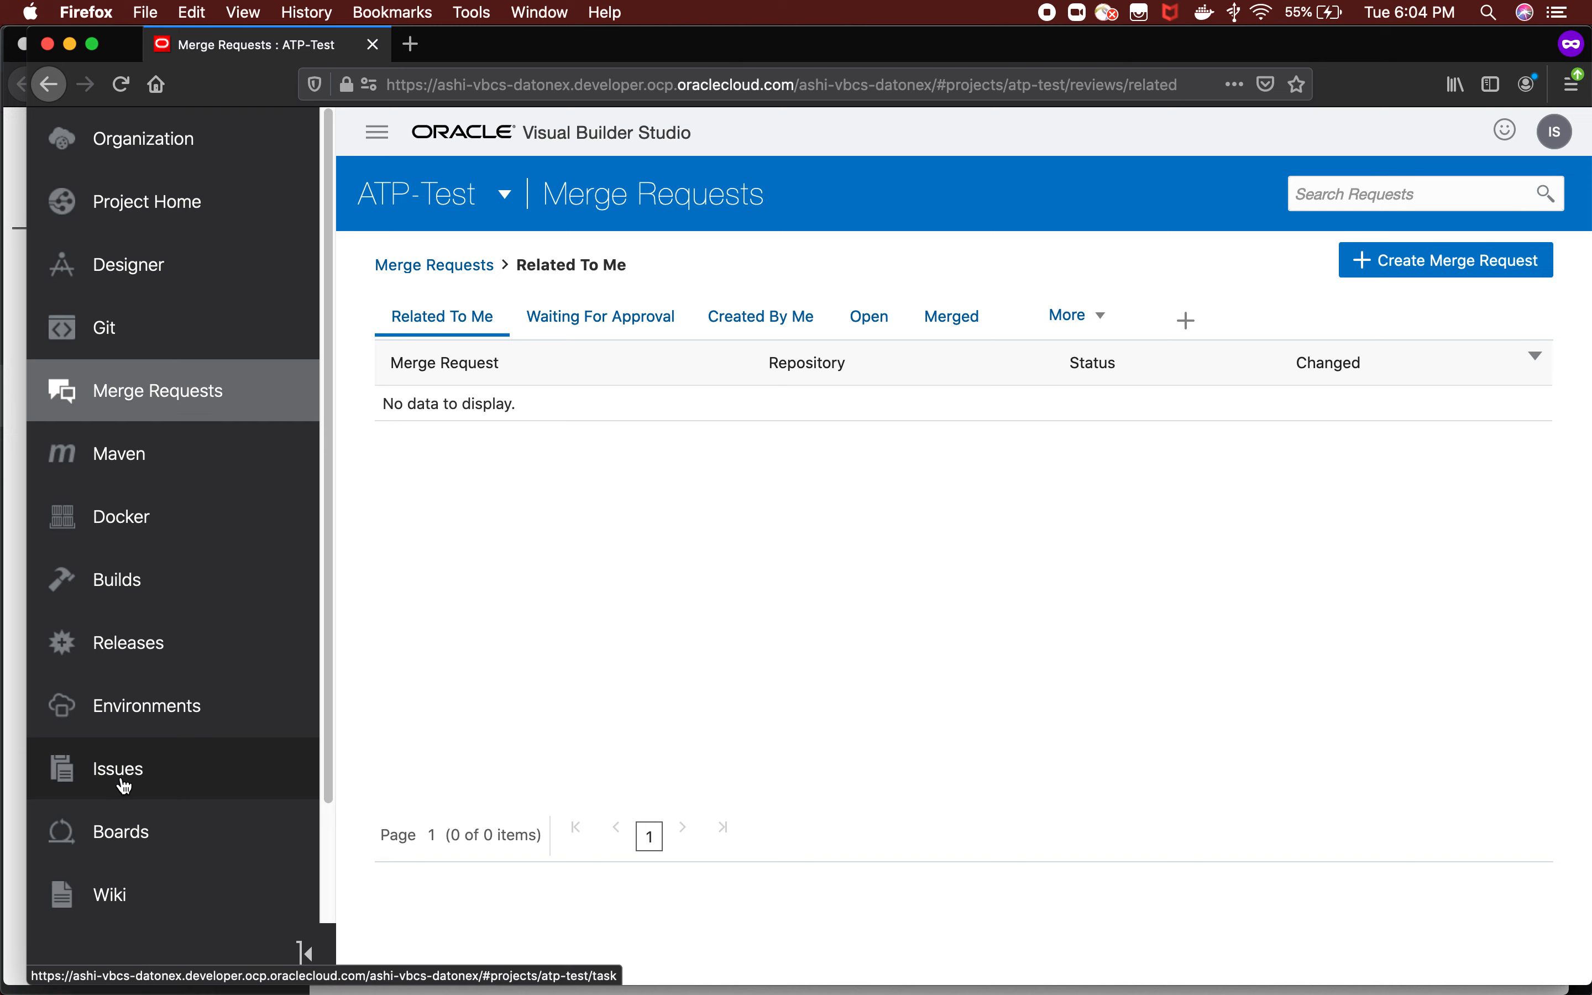
Open the ATPSync build job's configuration and review its Git repository settings and branch choices.
{"action": "left_click", "coordinate": [148, 597]}
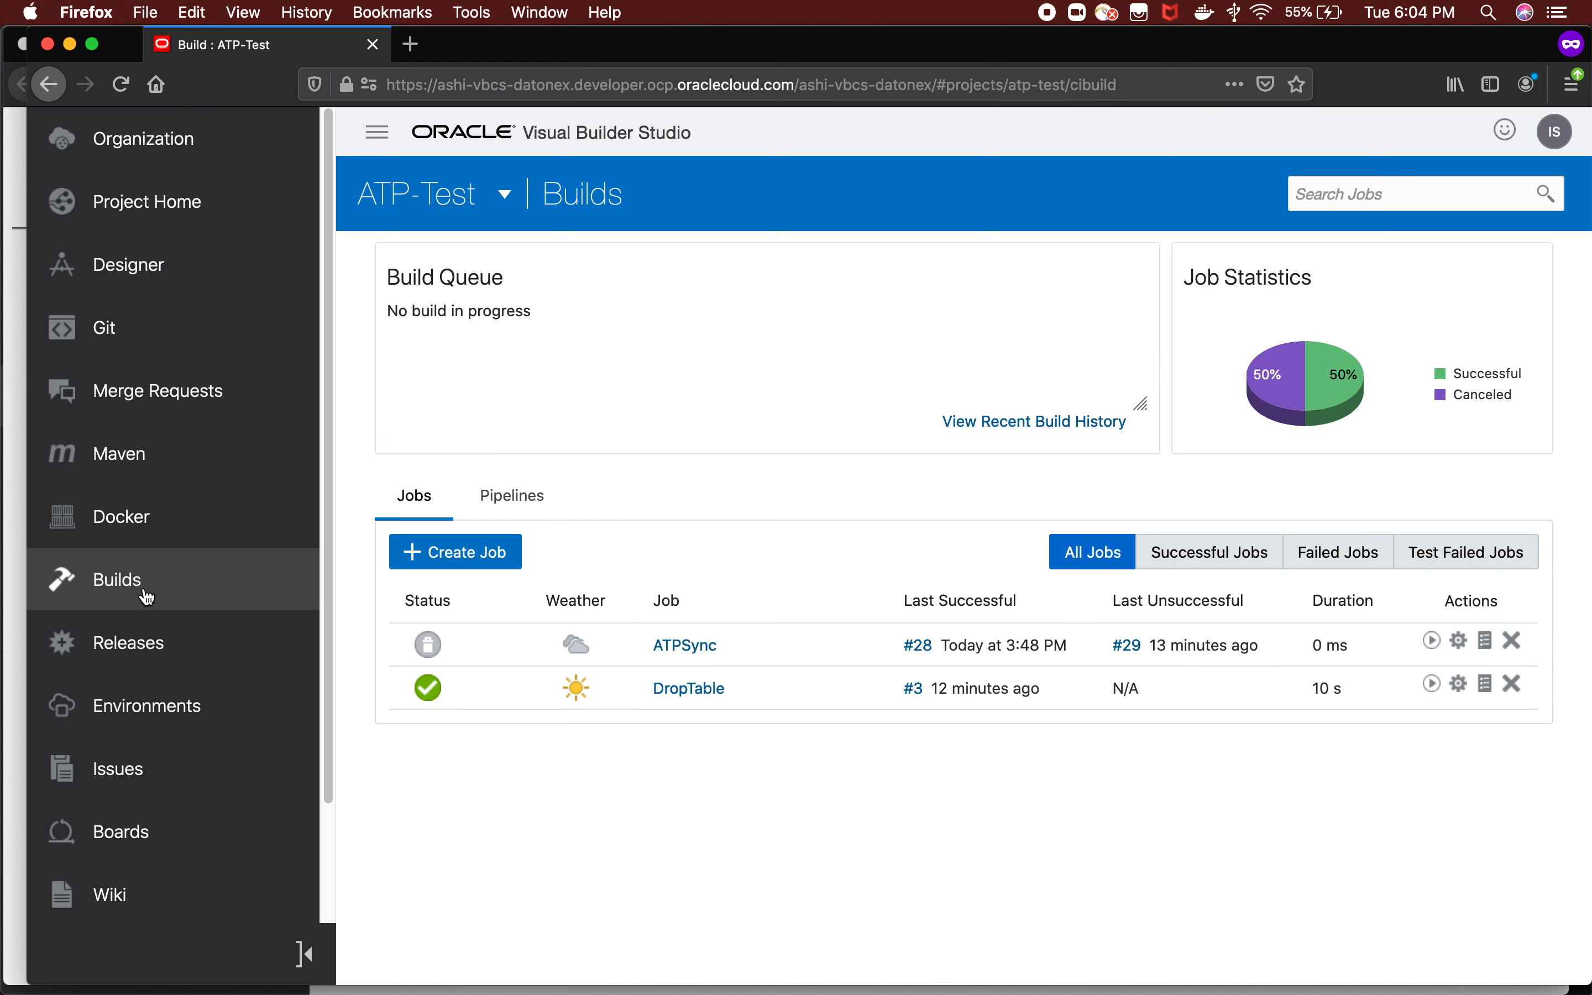
{"action": "left_click", "coordinate": [703, 646]}
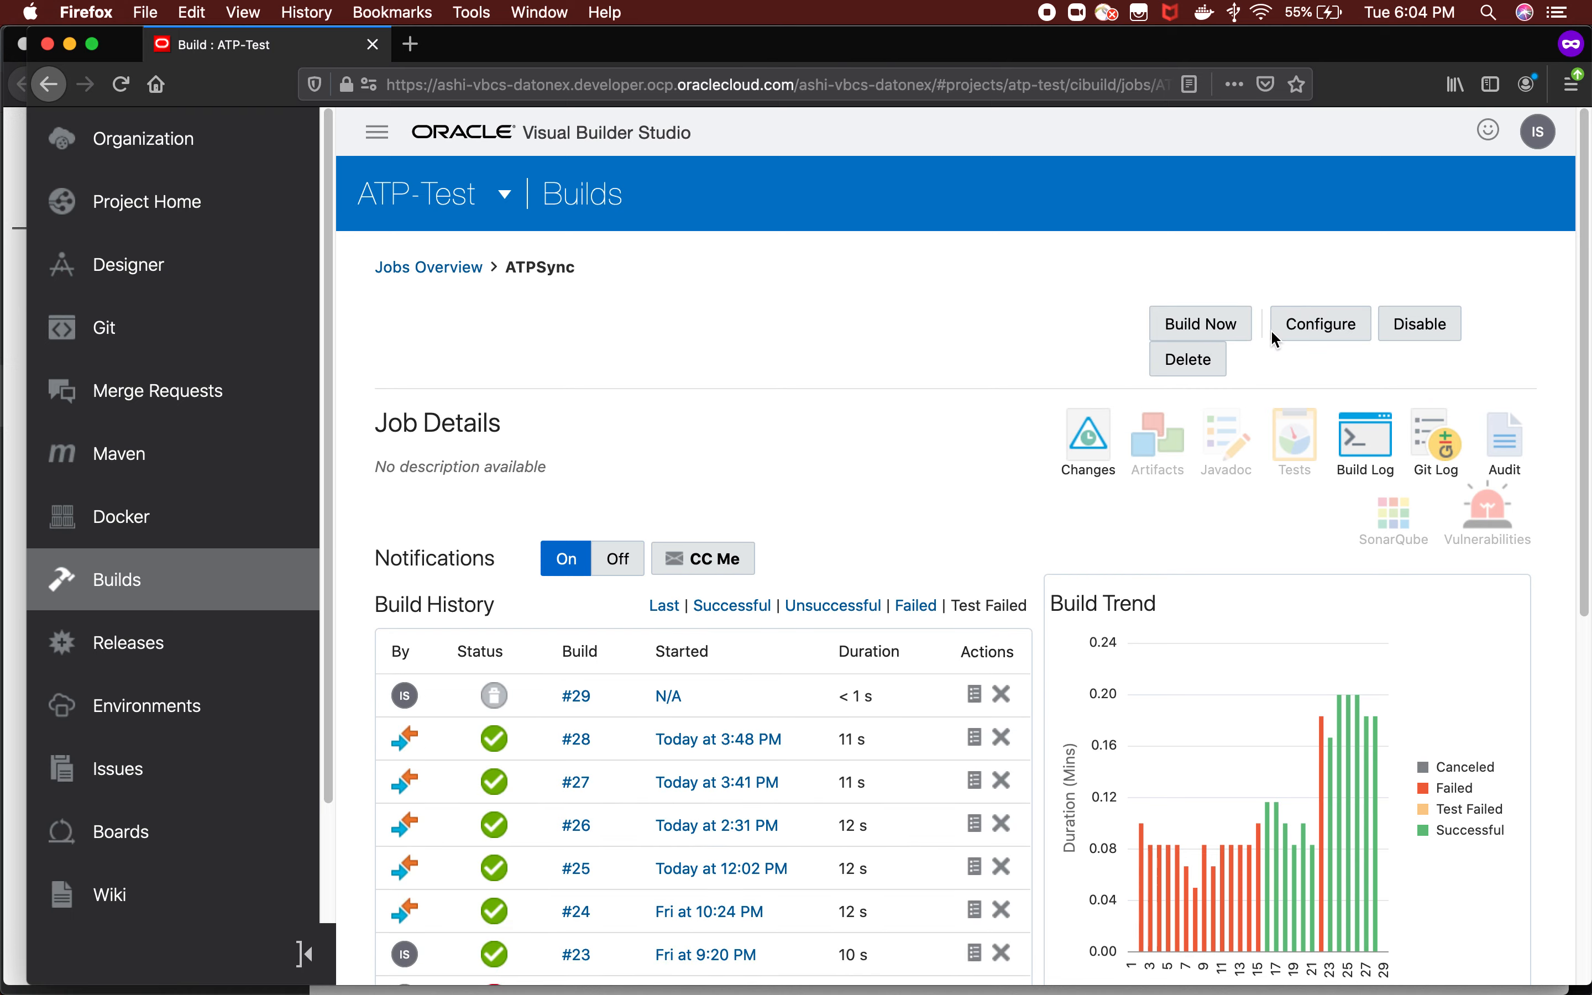
{"action": "left_click", "coordinate": [1318, 339]}
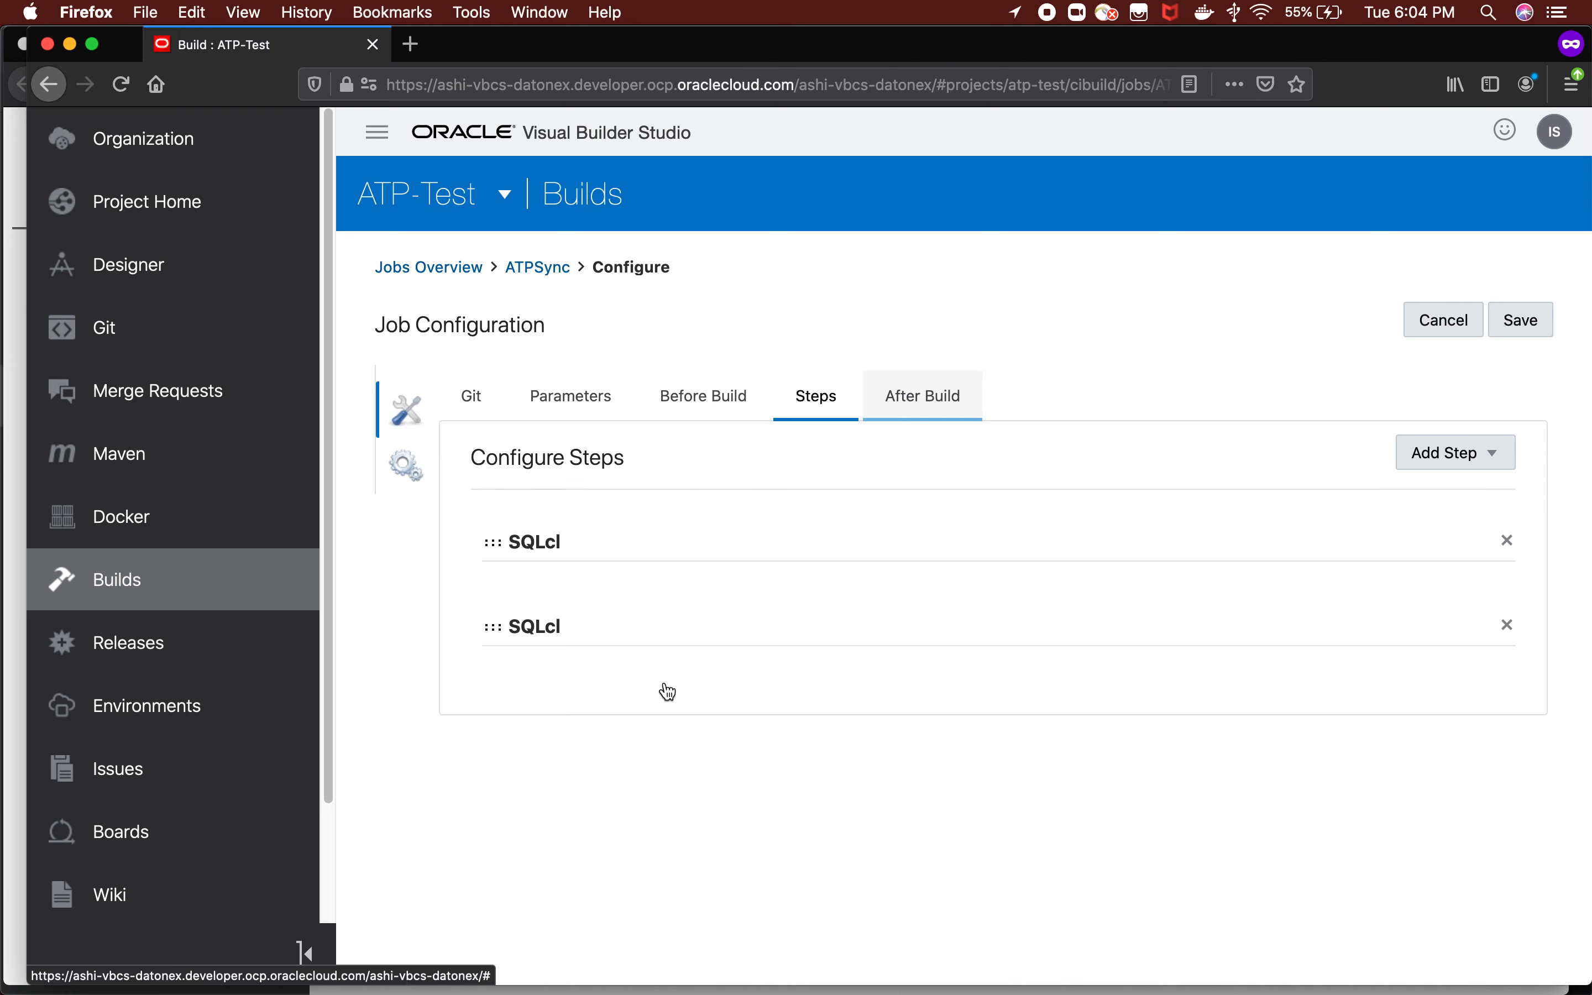
{"action": "left_click", "coordinate": [474, 398]}
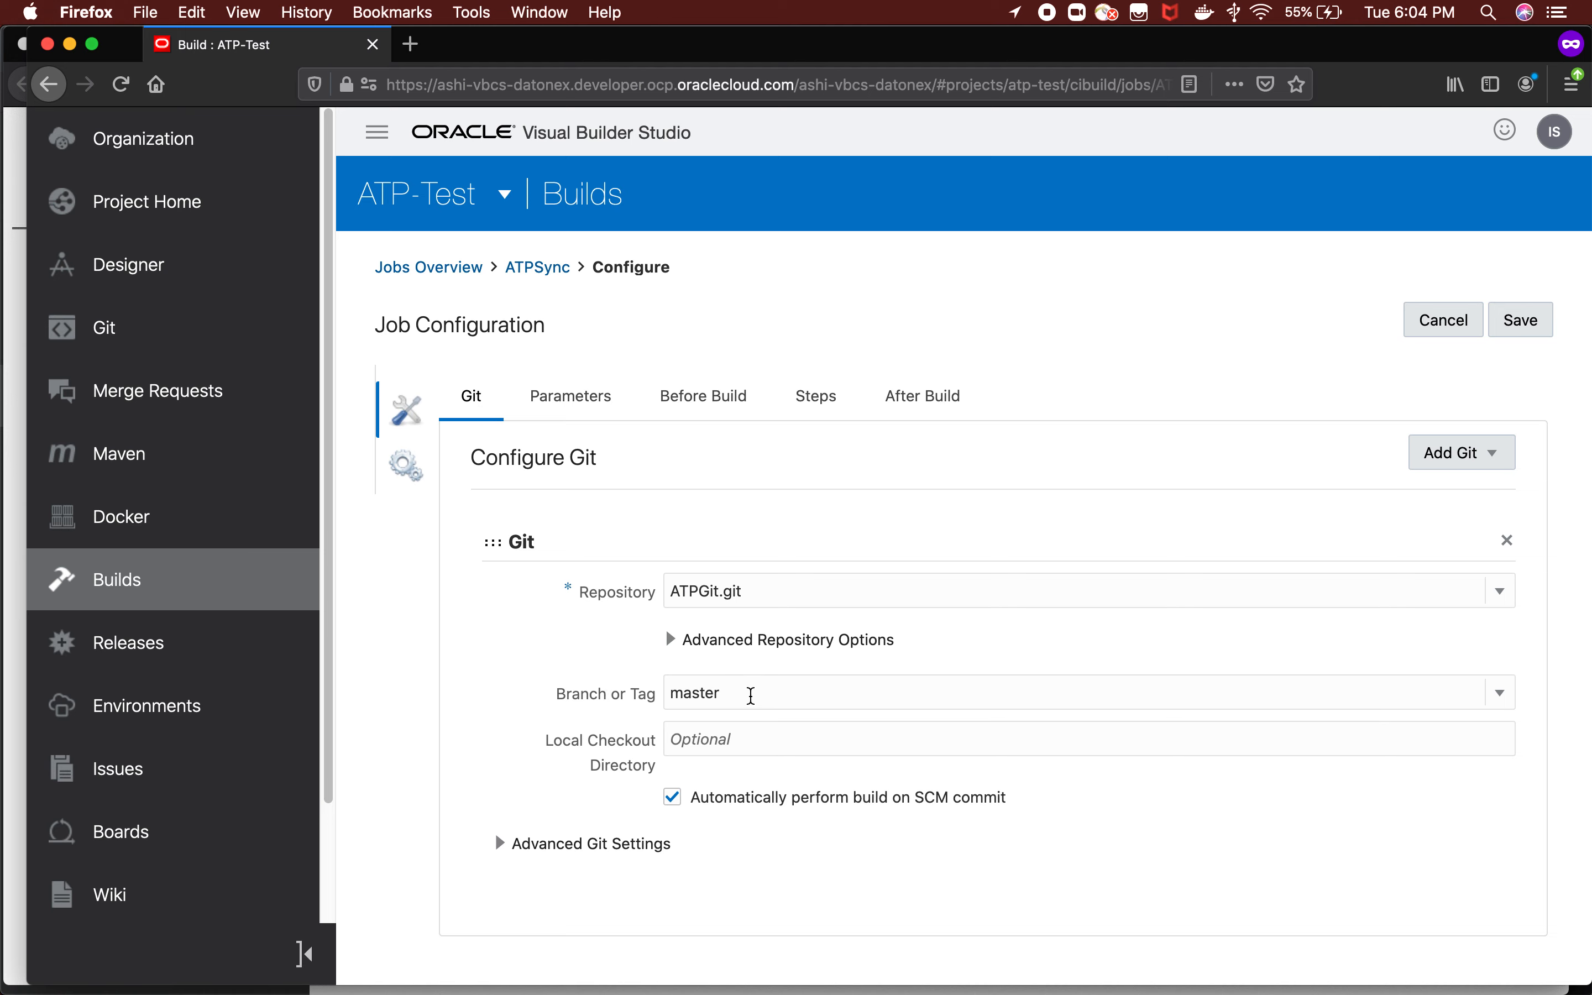
{"action": "left_click", "coordinate": [752, 695]}
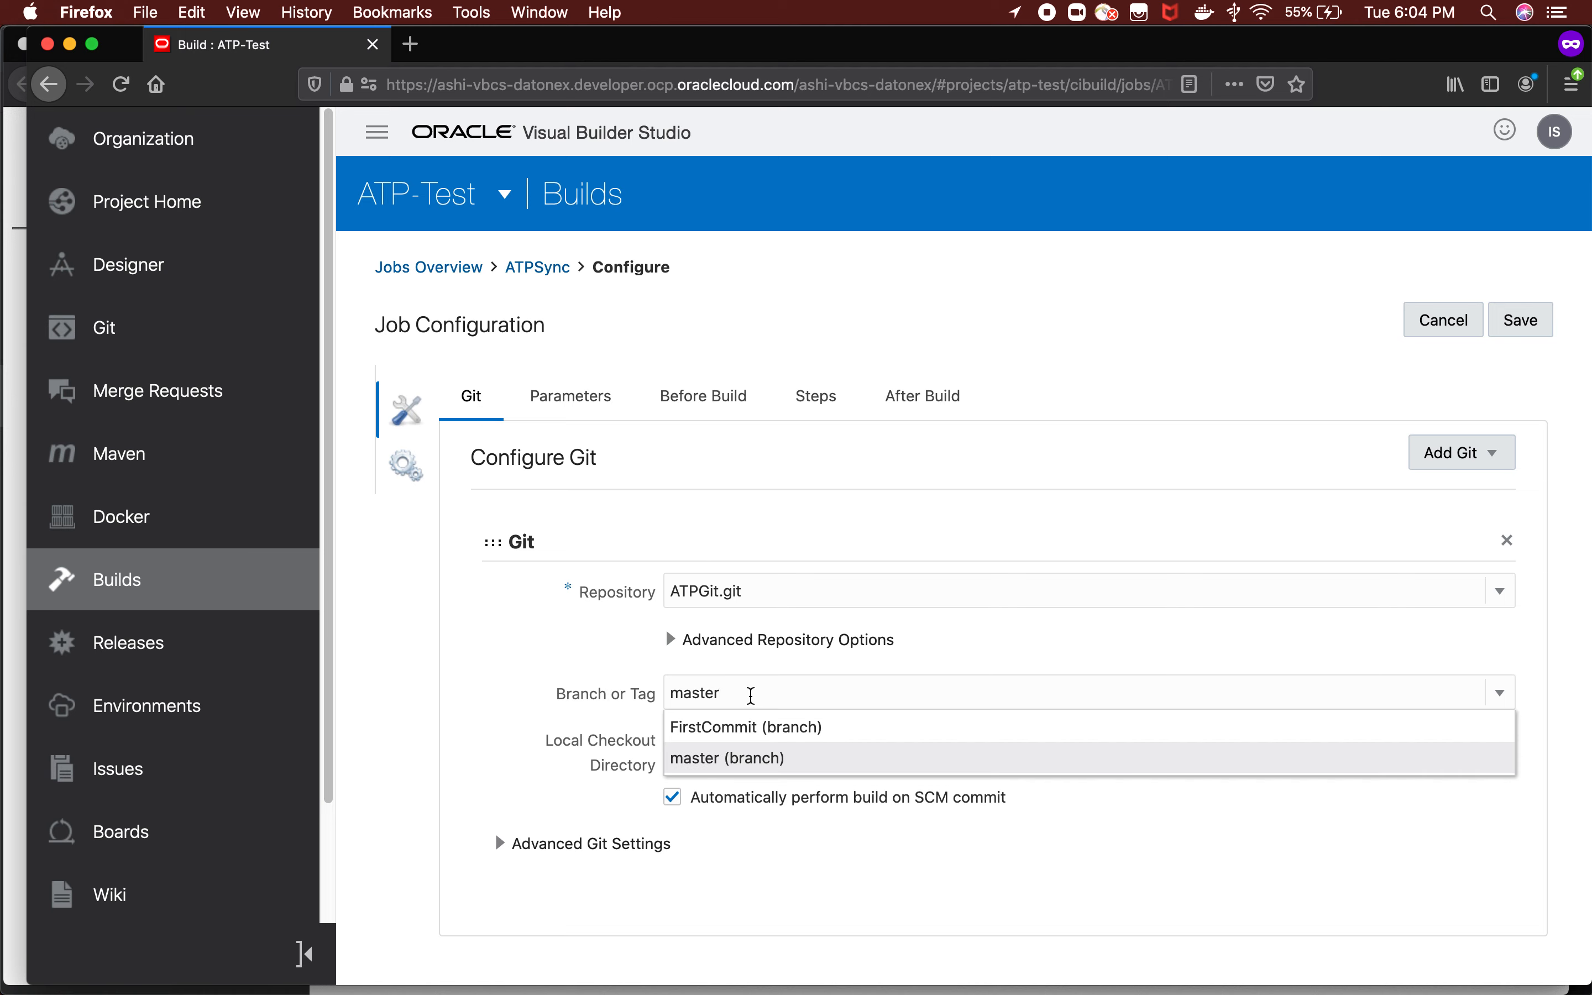
{"action": "left_click", "coordinate": [556, 684]}
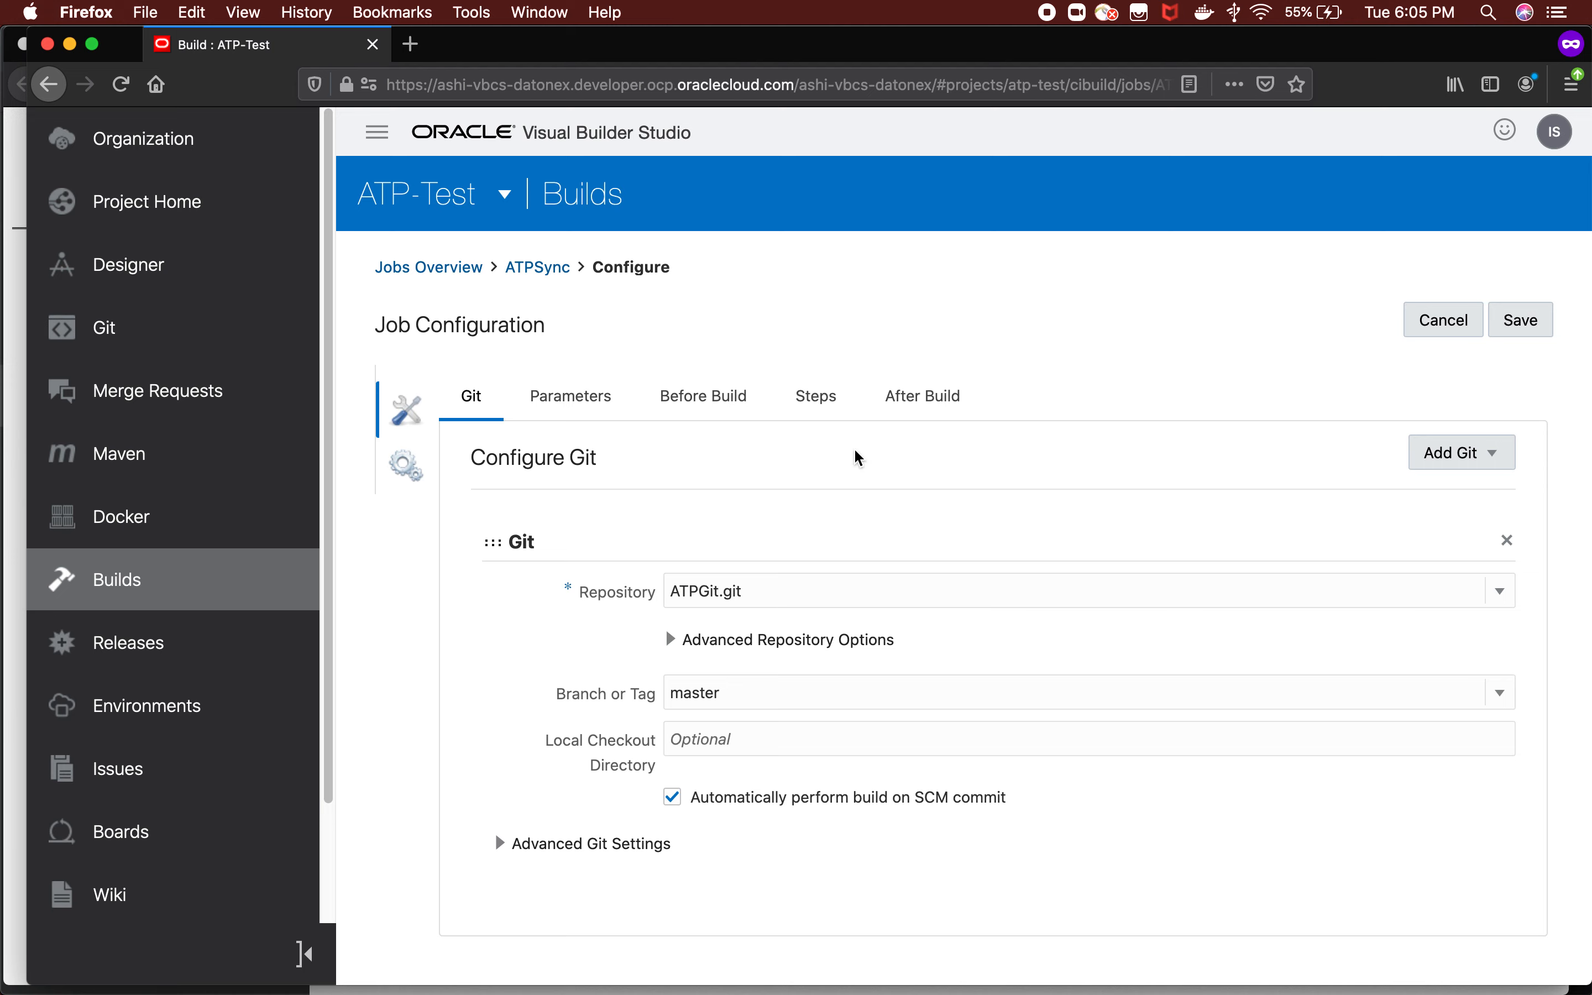
Review the SQLcl steps configured for the ATPSync job, including credentials file, connect string and SQL file path.
{"action": "left_click", "coordinate": [841, 404]}
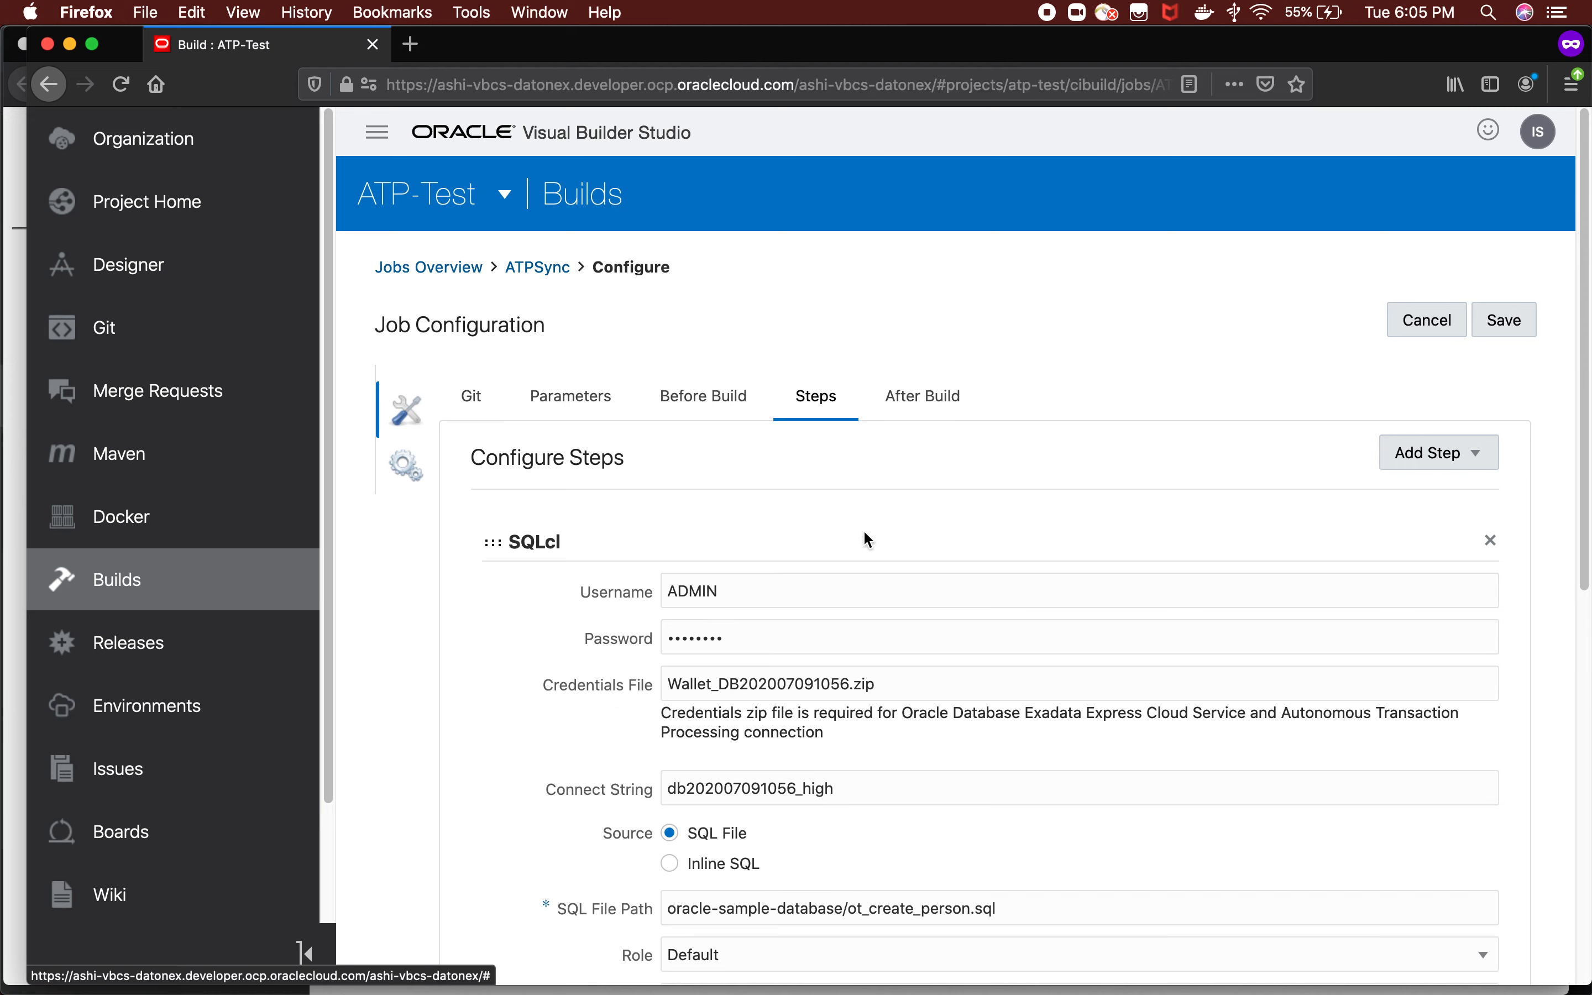
{"action": "scroll", "coordinate": [869, 566], "scroll_direction": "down", "scroll_amount": 4}
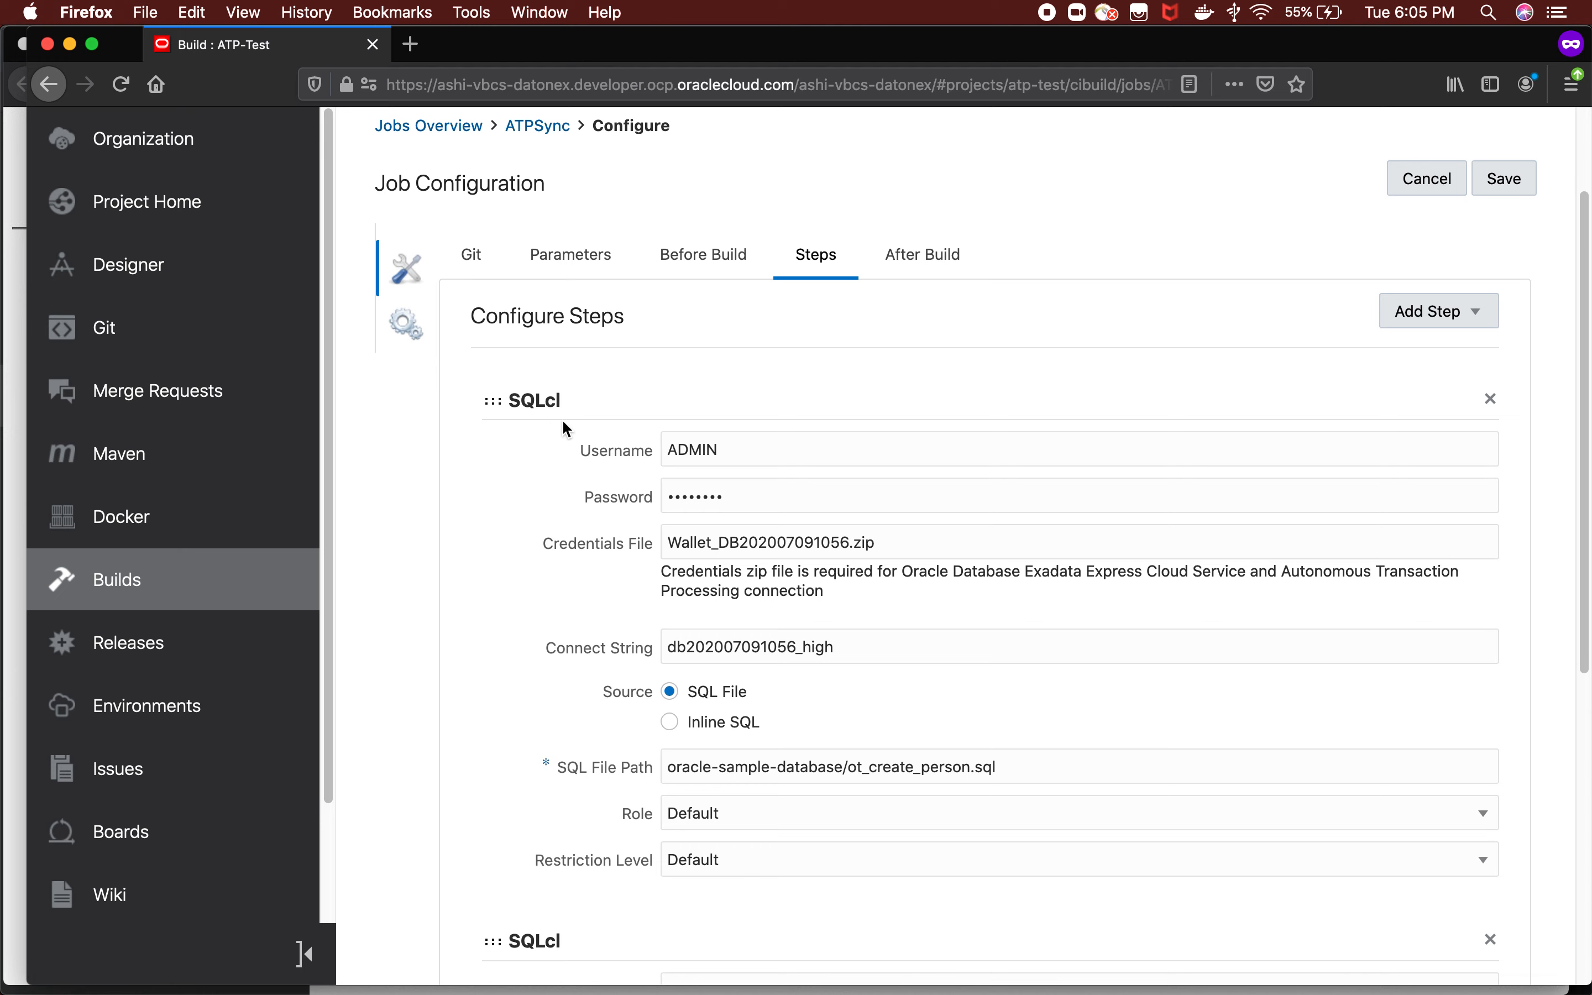
{"action": "scroll", "coordinate": [564, 424], "scroll_direction": "down", "scroll_amount": 3}
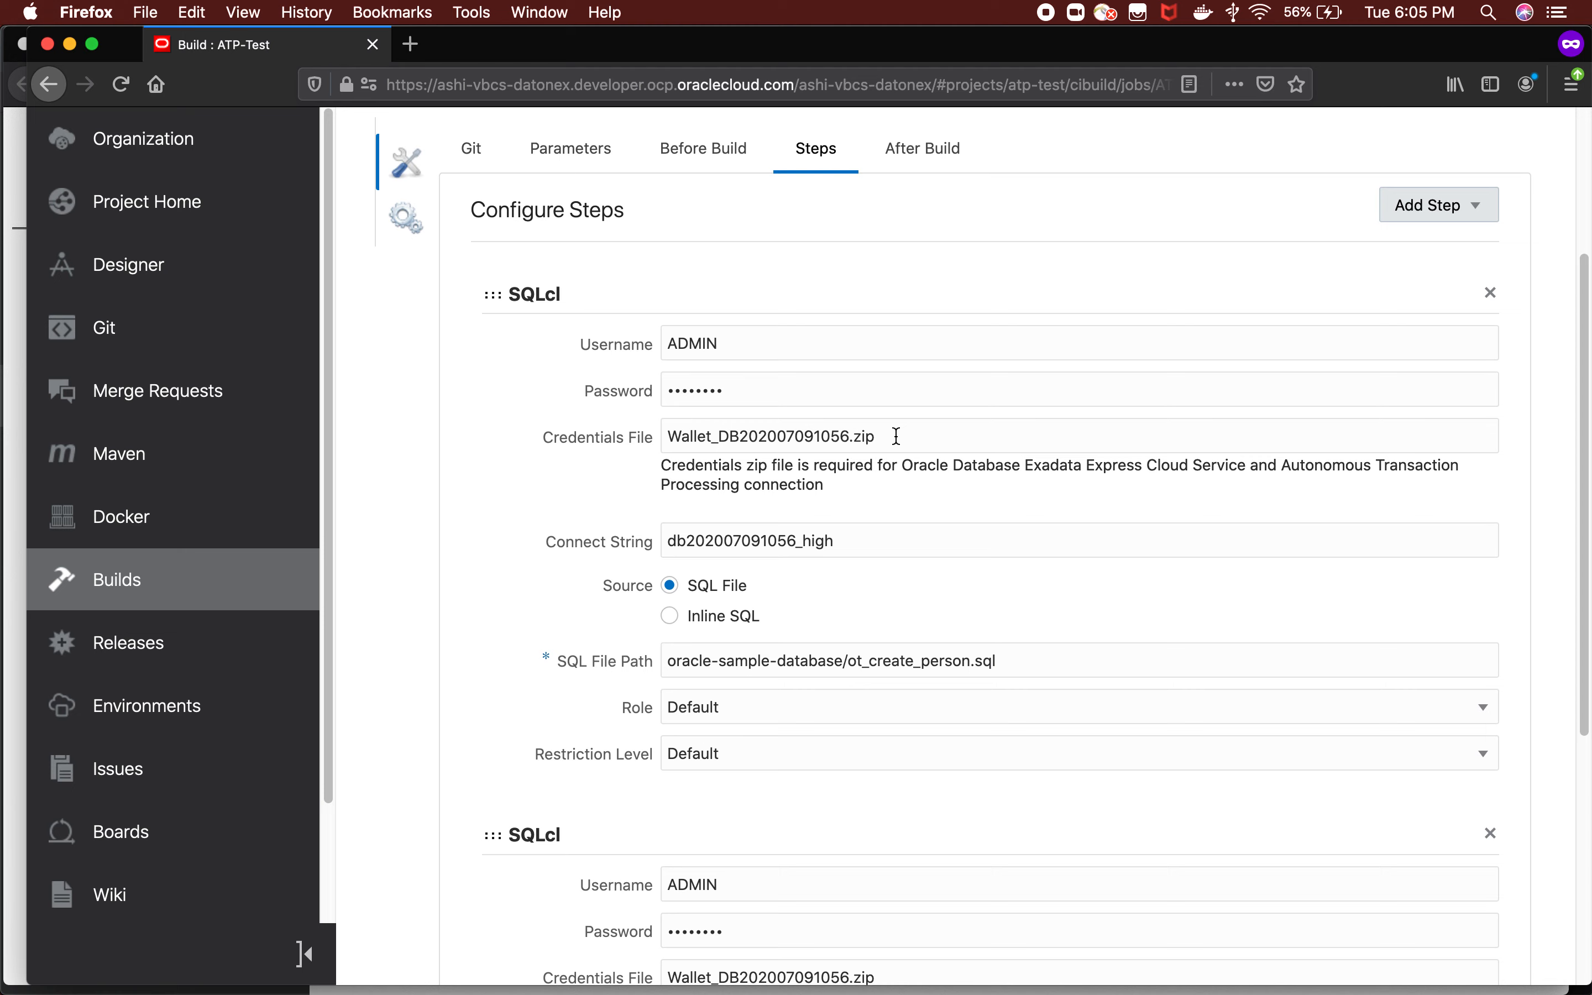
{"action": "left_click_drag", "start_coordinate": [896, 436], "coordinate": [619, 439]}
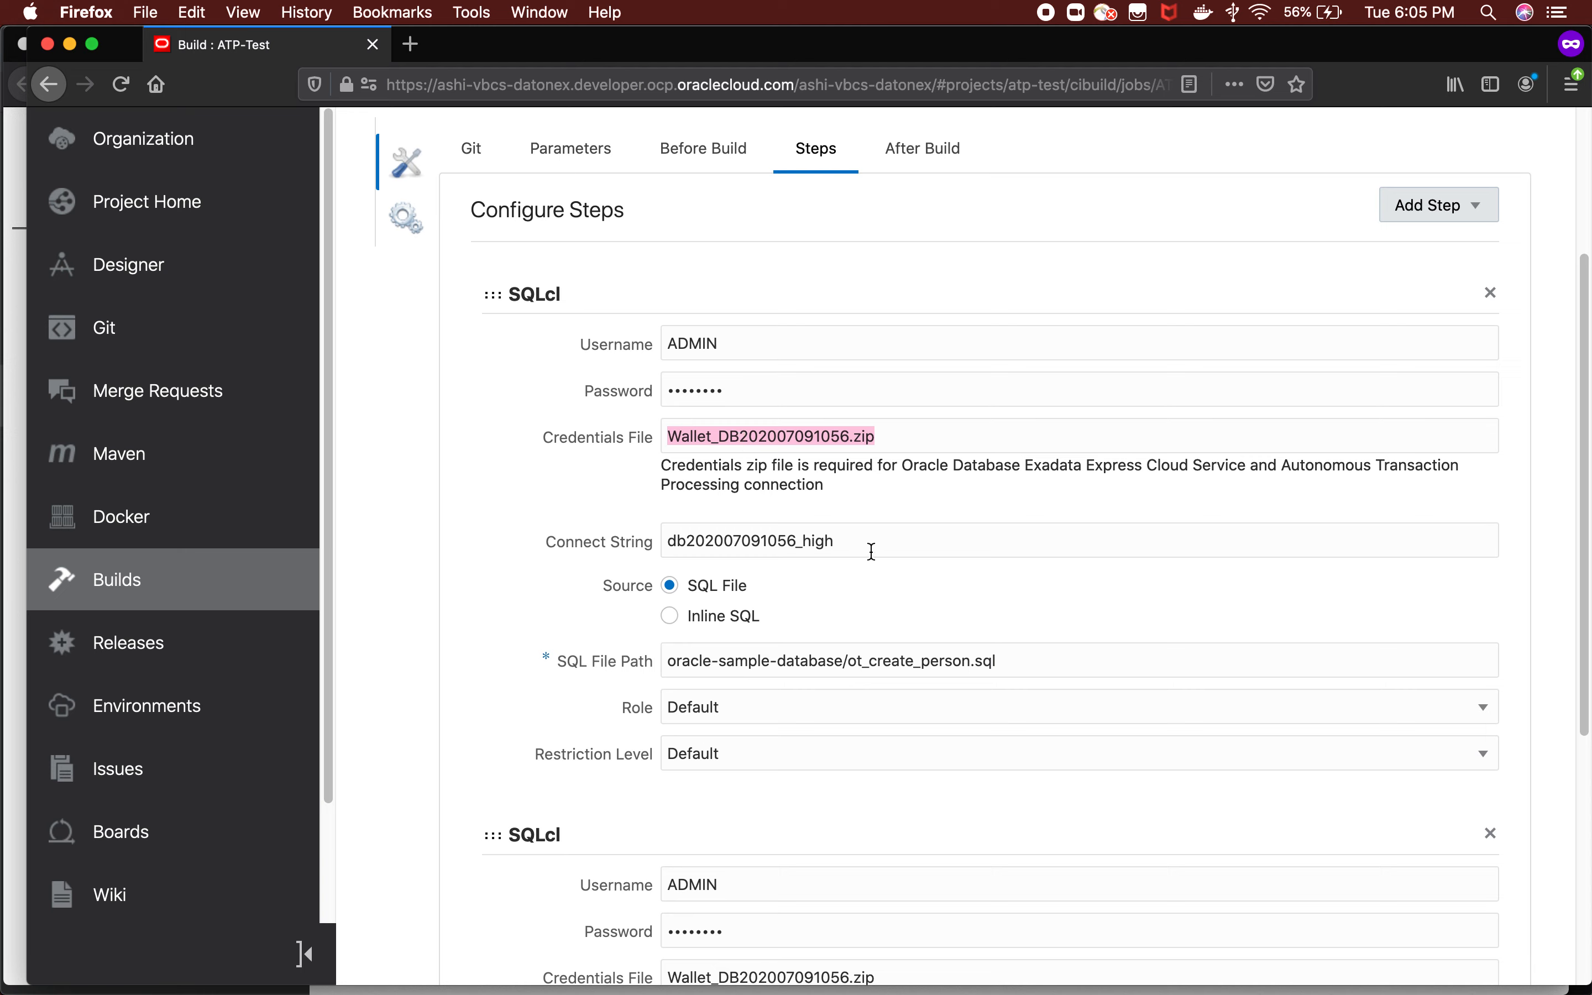
{"action": "left_click_drag", "start_coordinate": [871, 546], "coordinate": [646, 542]}
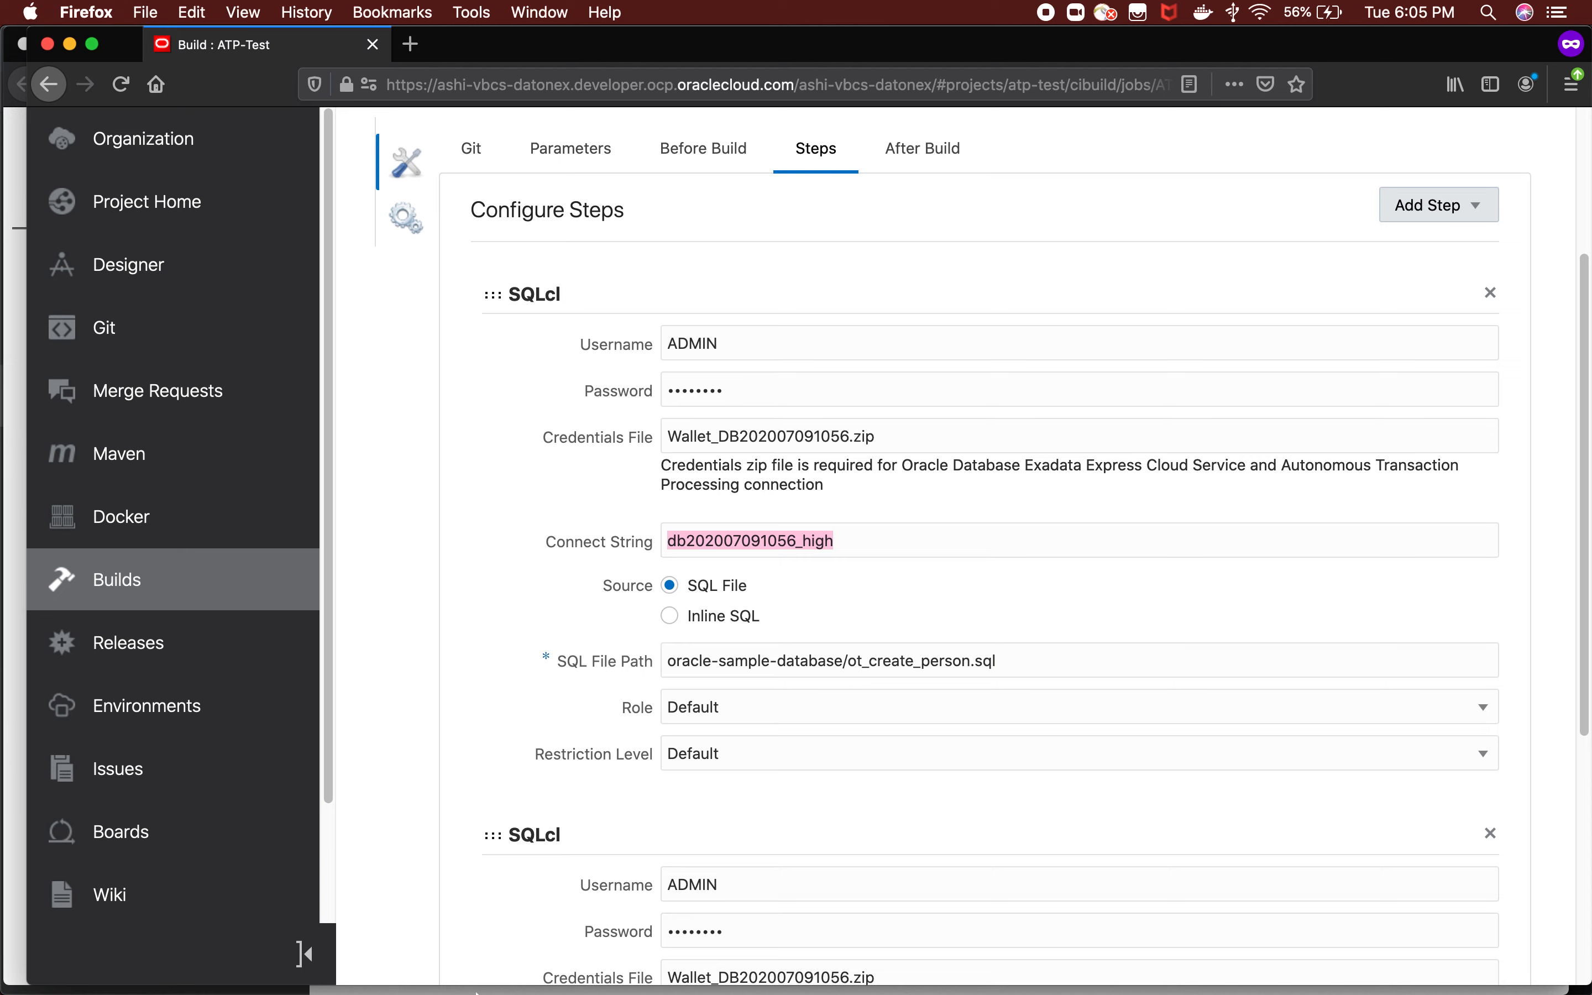
{"action": "left_click", "coordinate": [190, 973]}
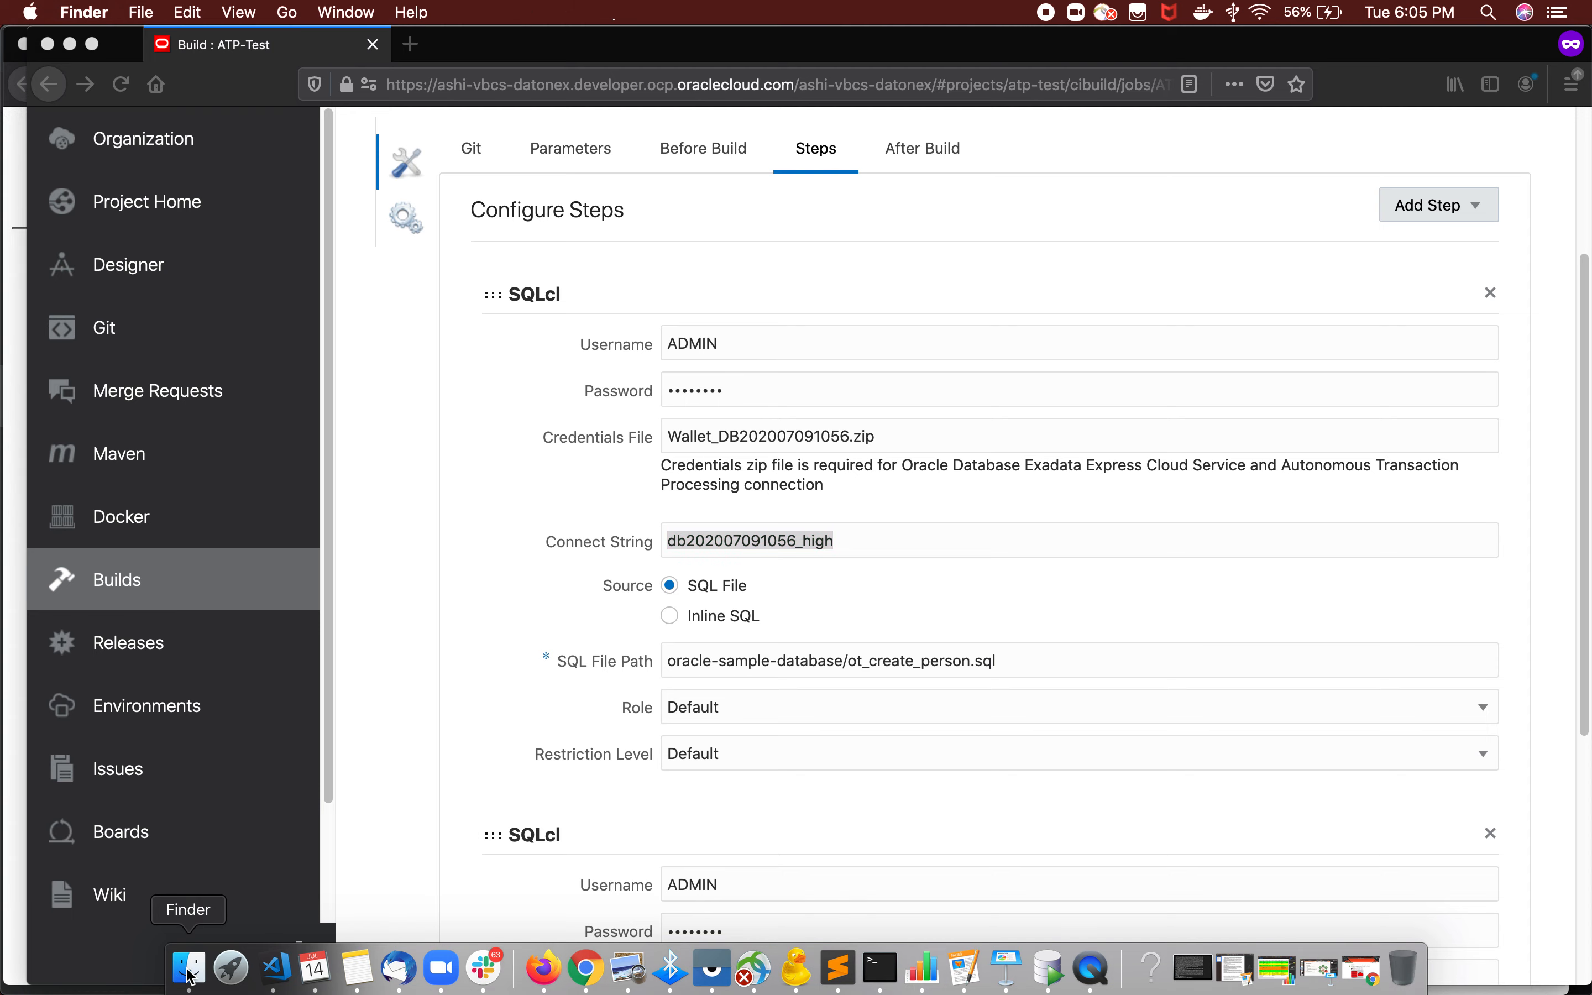
{"action": "left_click", "coordinate": [519, 285]}
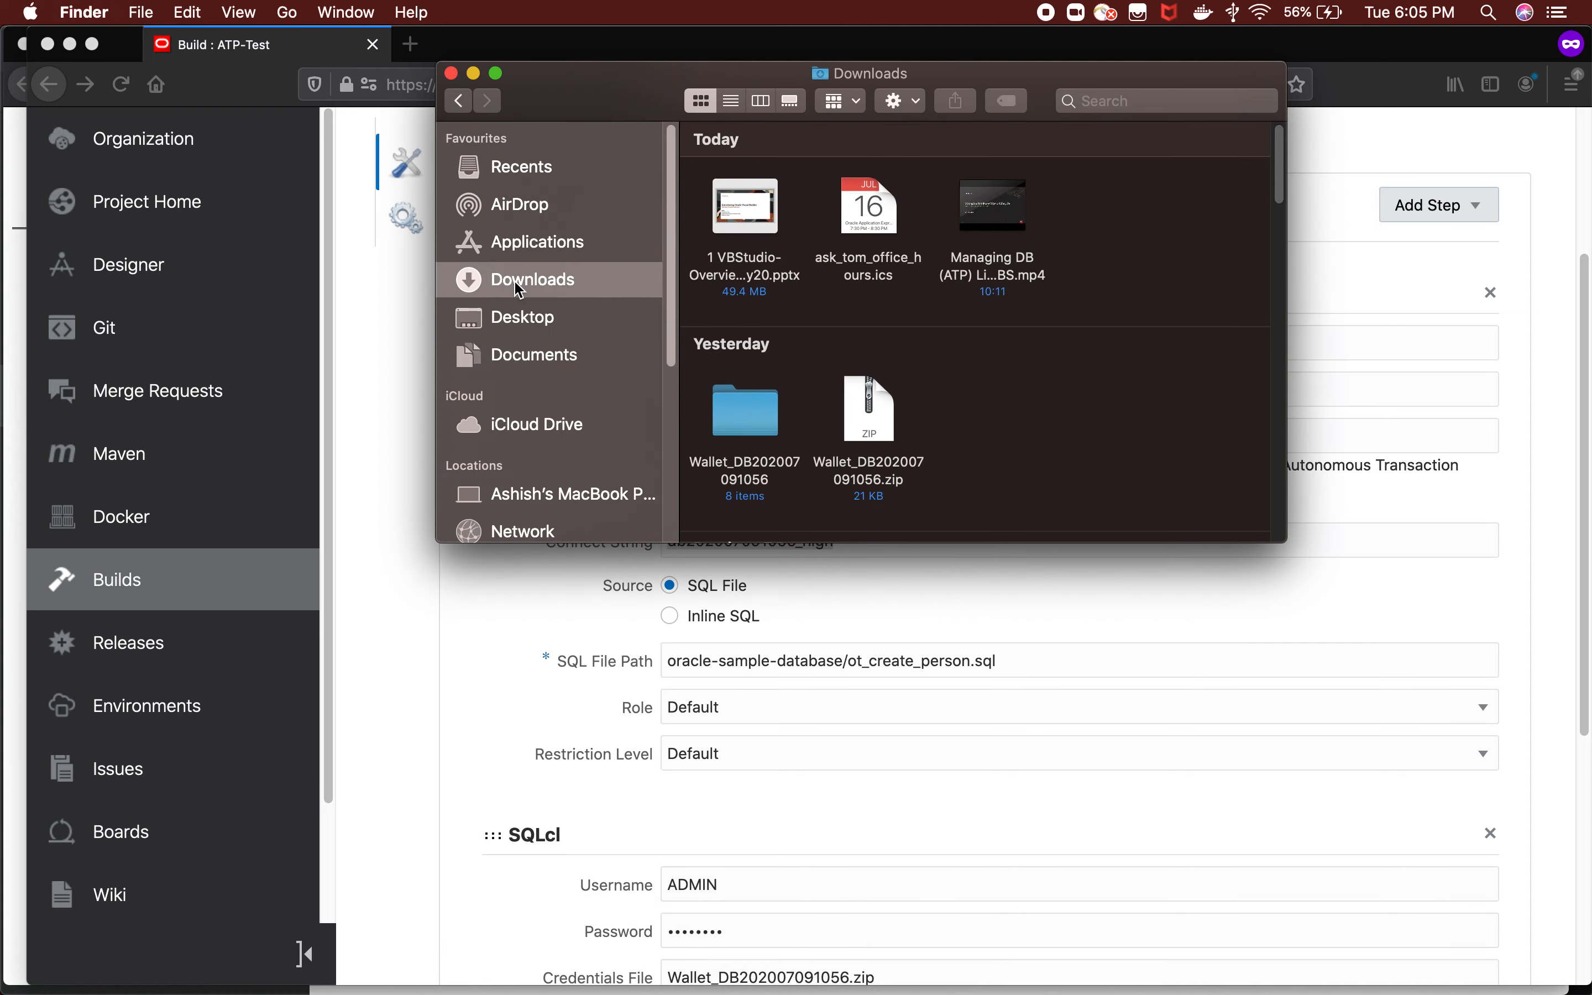
{"action": "double_click", "coordinate": [750, 407]}
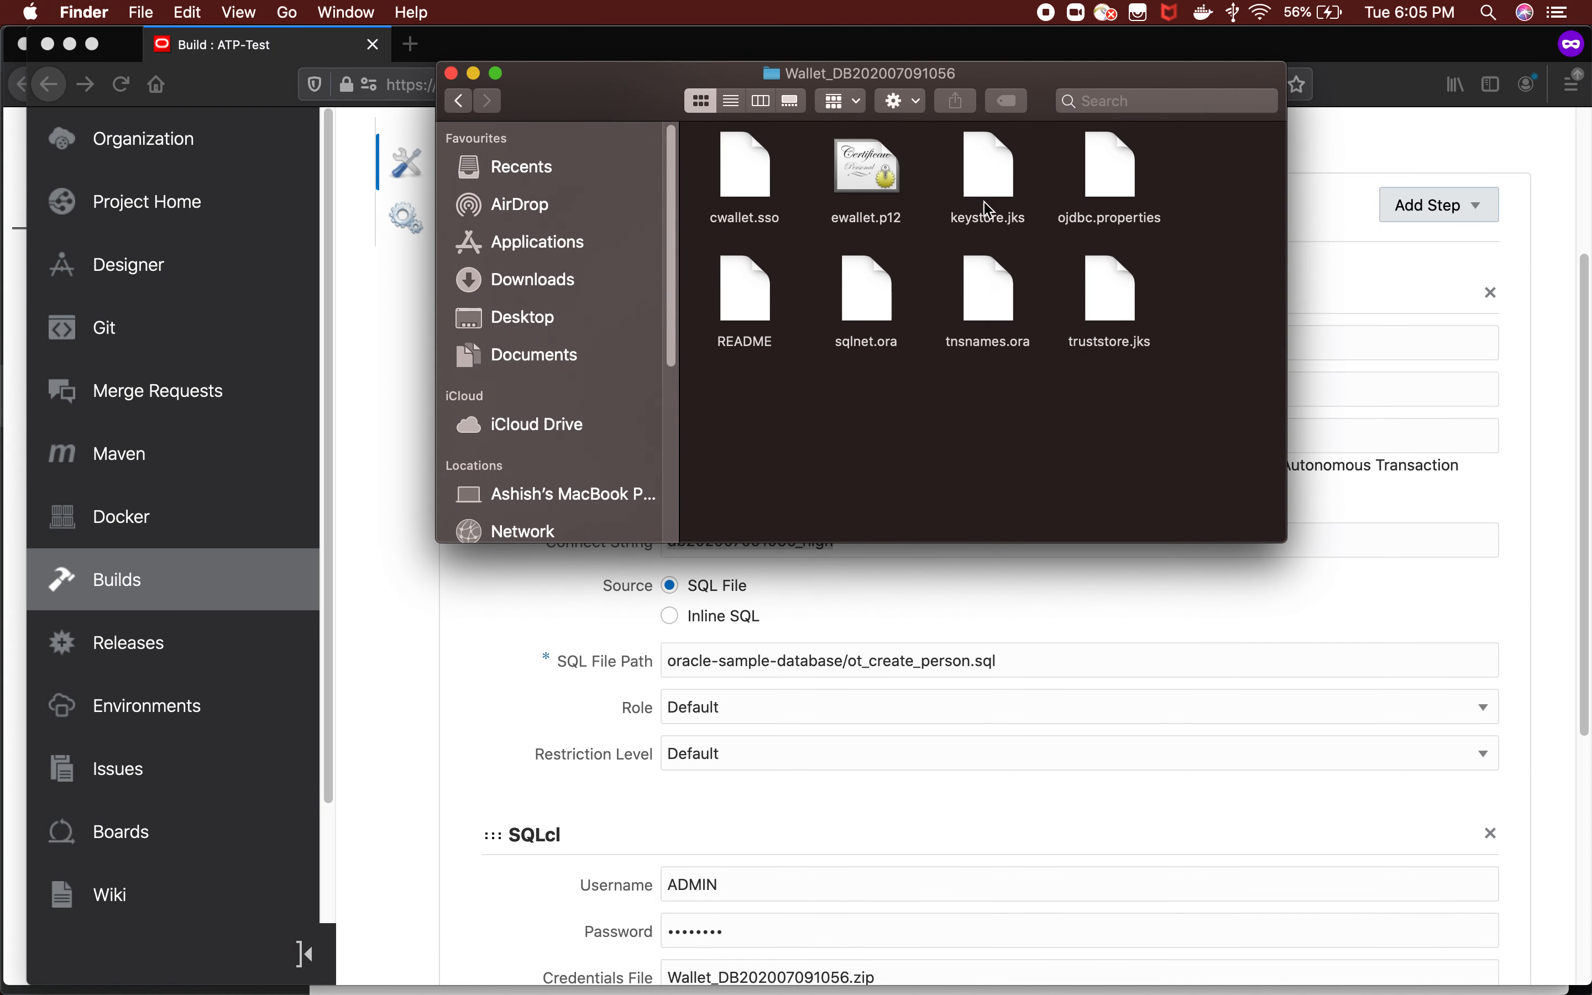
{"action": "left_click", "coordinate": [995, 290]}
{"action": "right_click", "coordinate": [997, 292]}
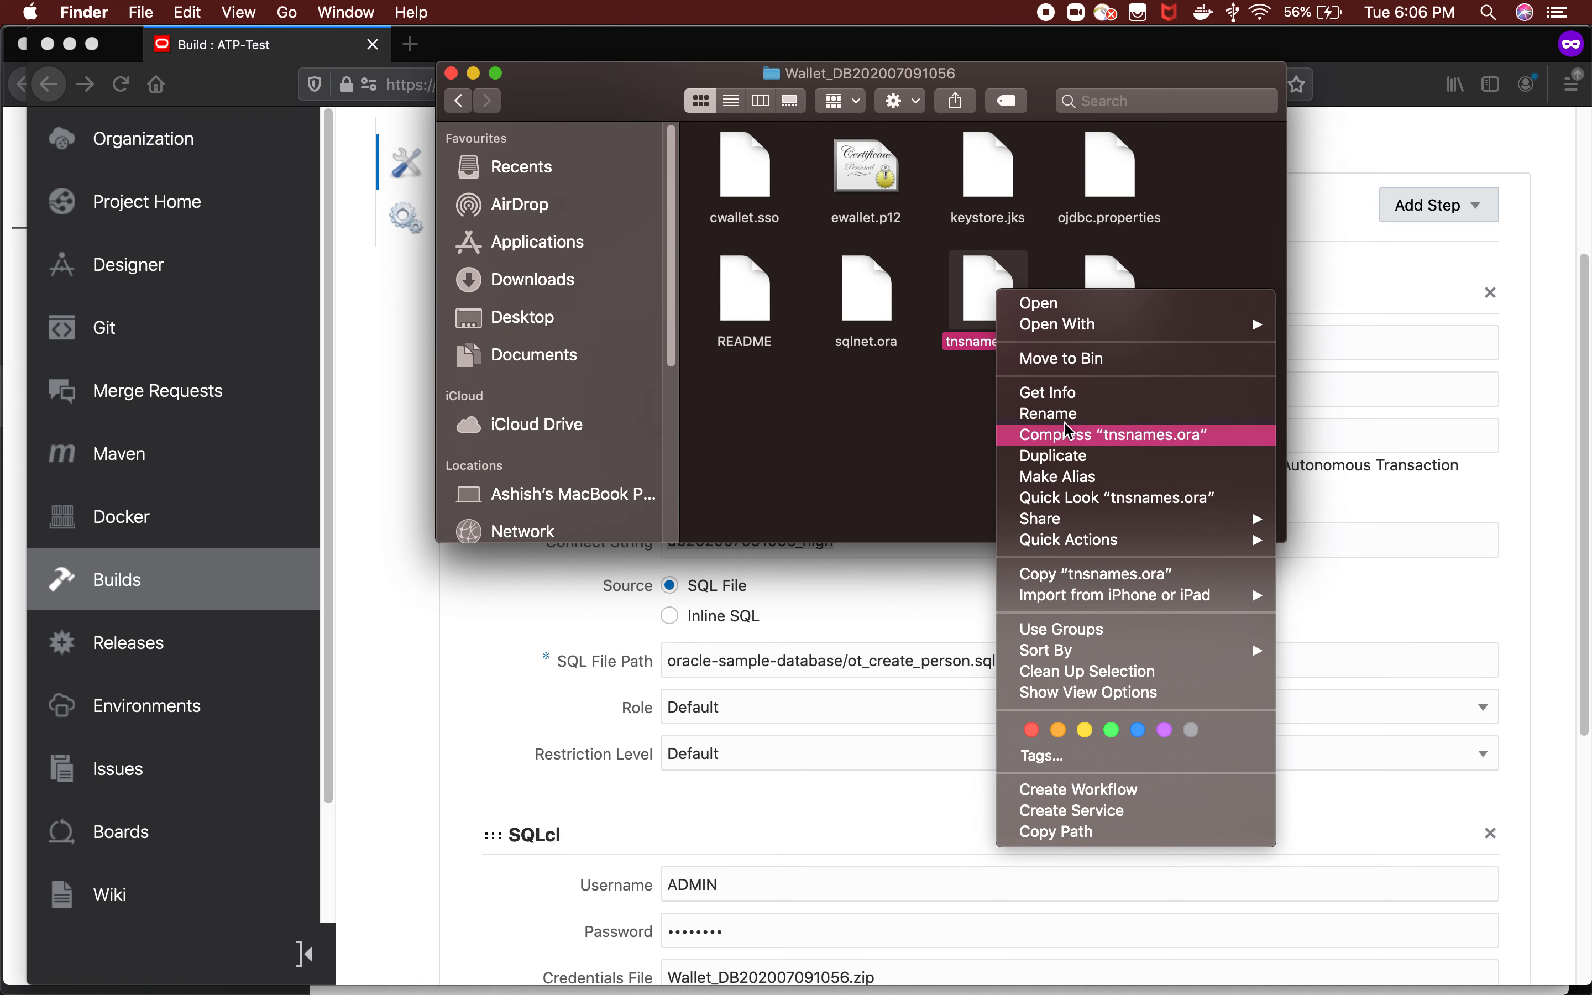
{"action": "left_click", "coordinate": [984, 302]}
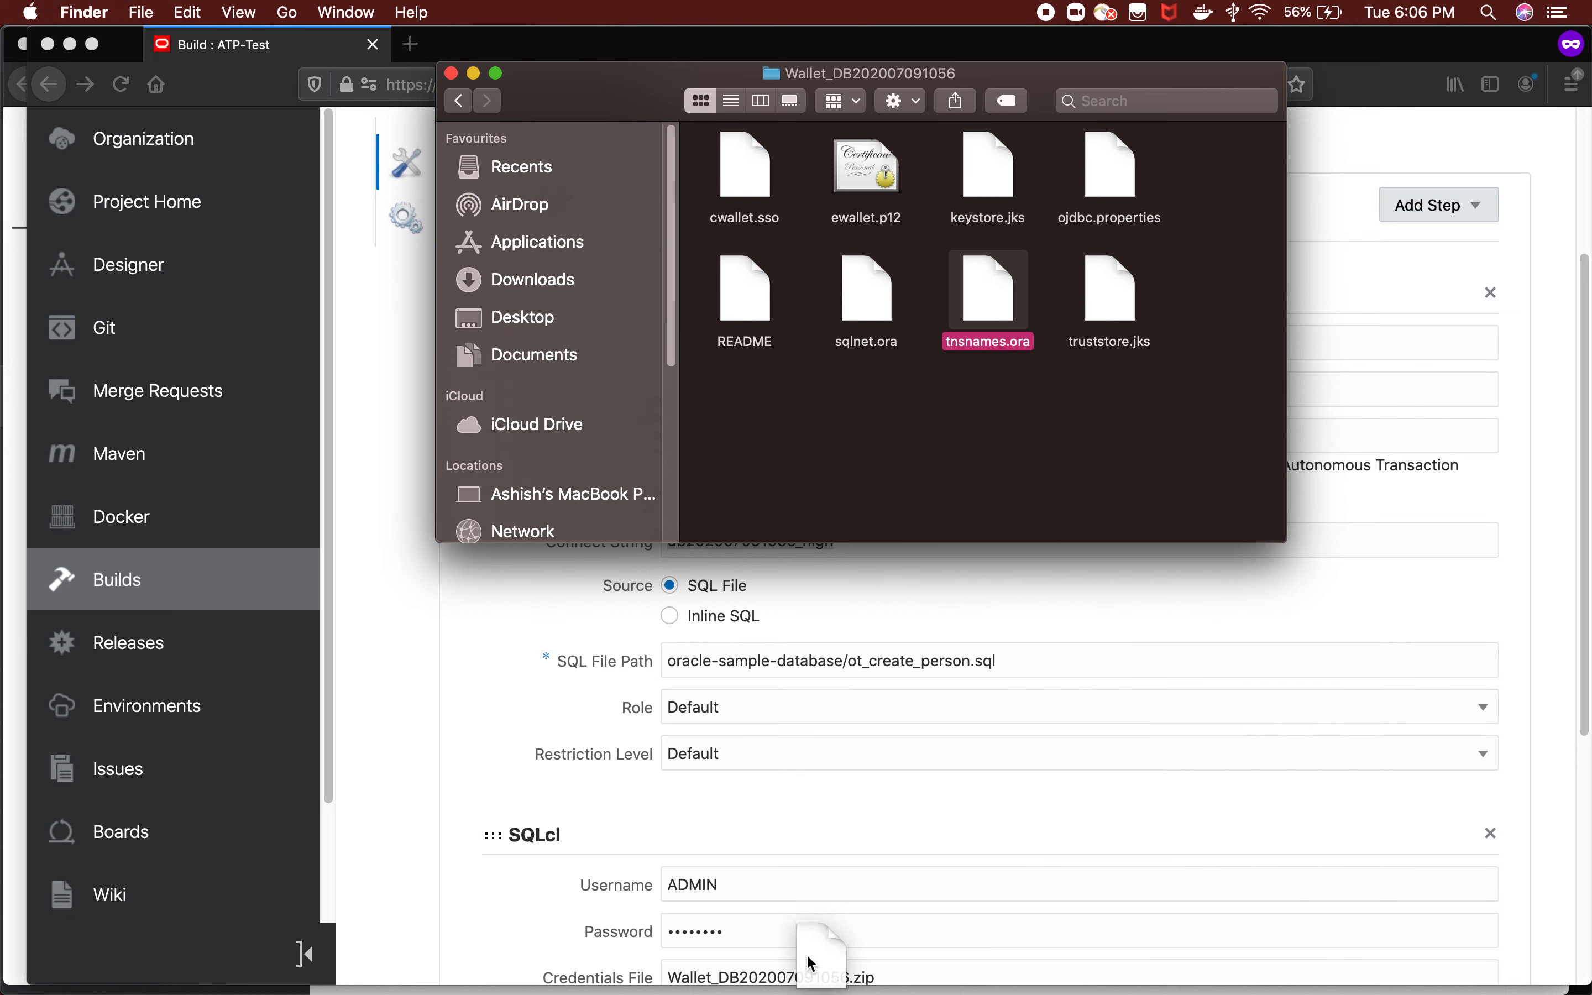
{"action": "scroll", "coordinate": [810, 953], "scroll_direction": "down", "scroll_amount": 2}
{"action": "mouse_move", "coordinate": [830, 981]}
{"action": "left_click", "coordinate": [830, 980]}
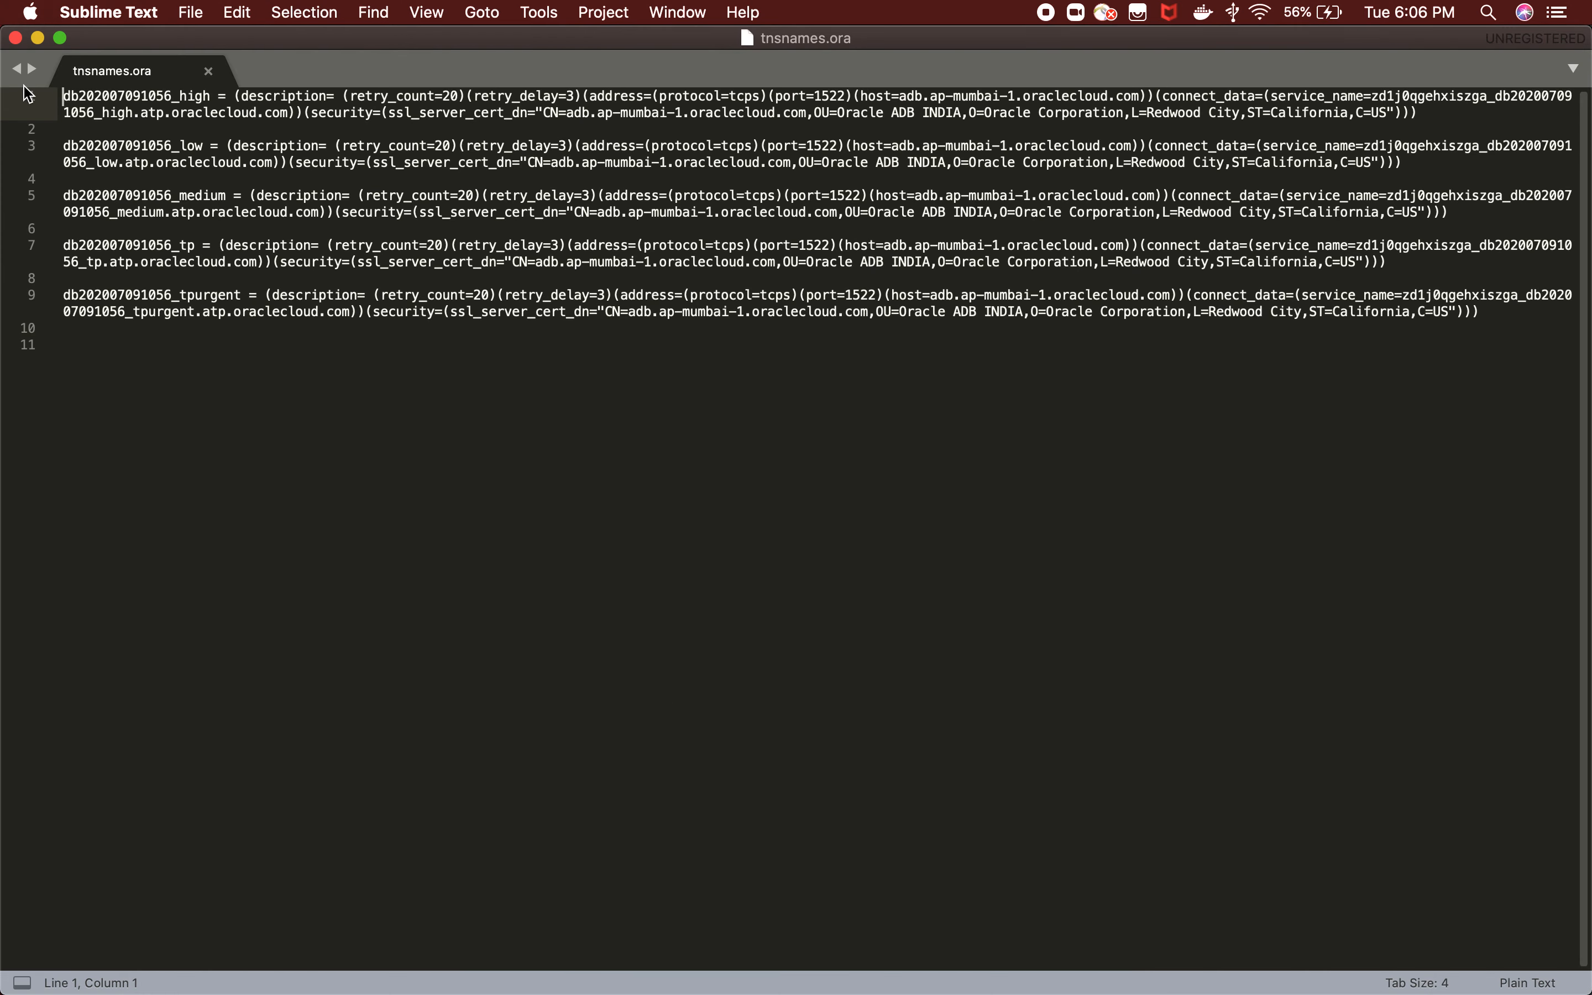
{"action": "double_click", "coordinate": [93, 100]}
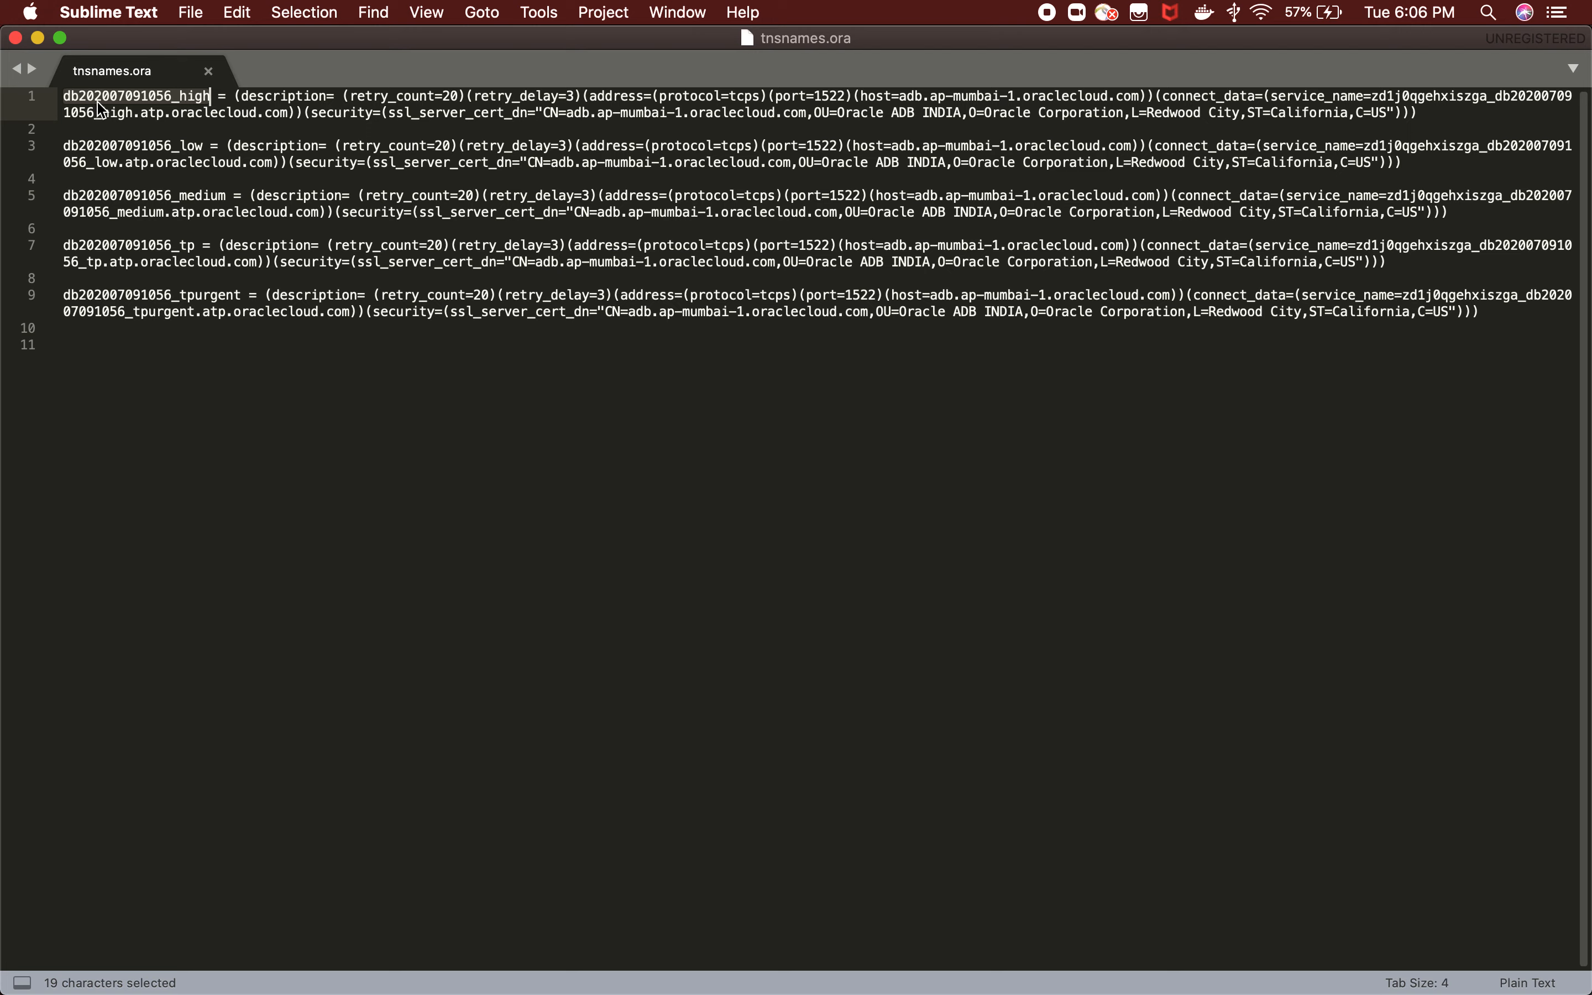
{"action": "left_click", "coordinate": [208, 72]}
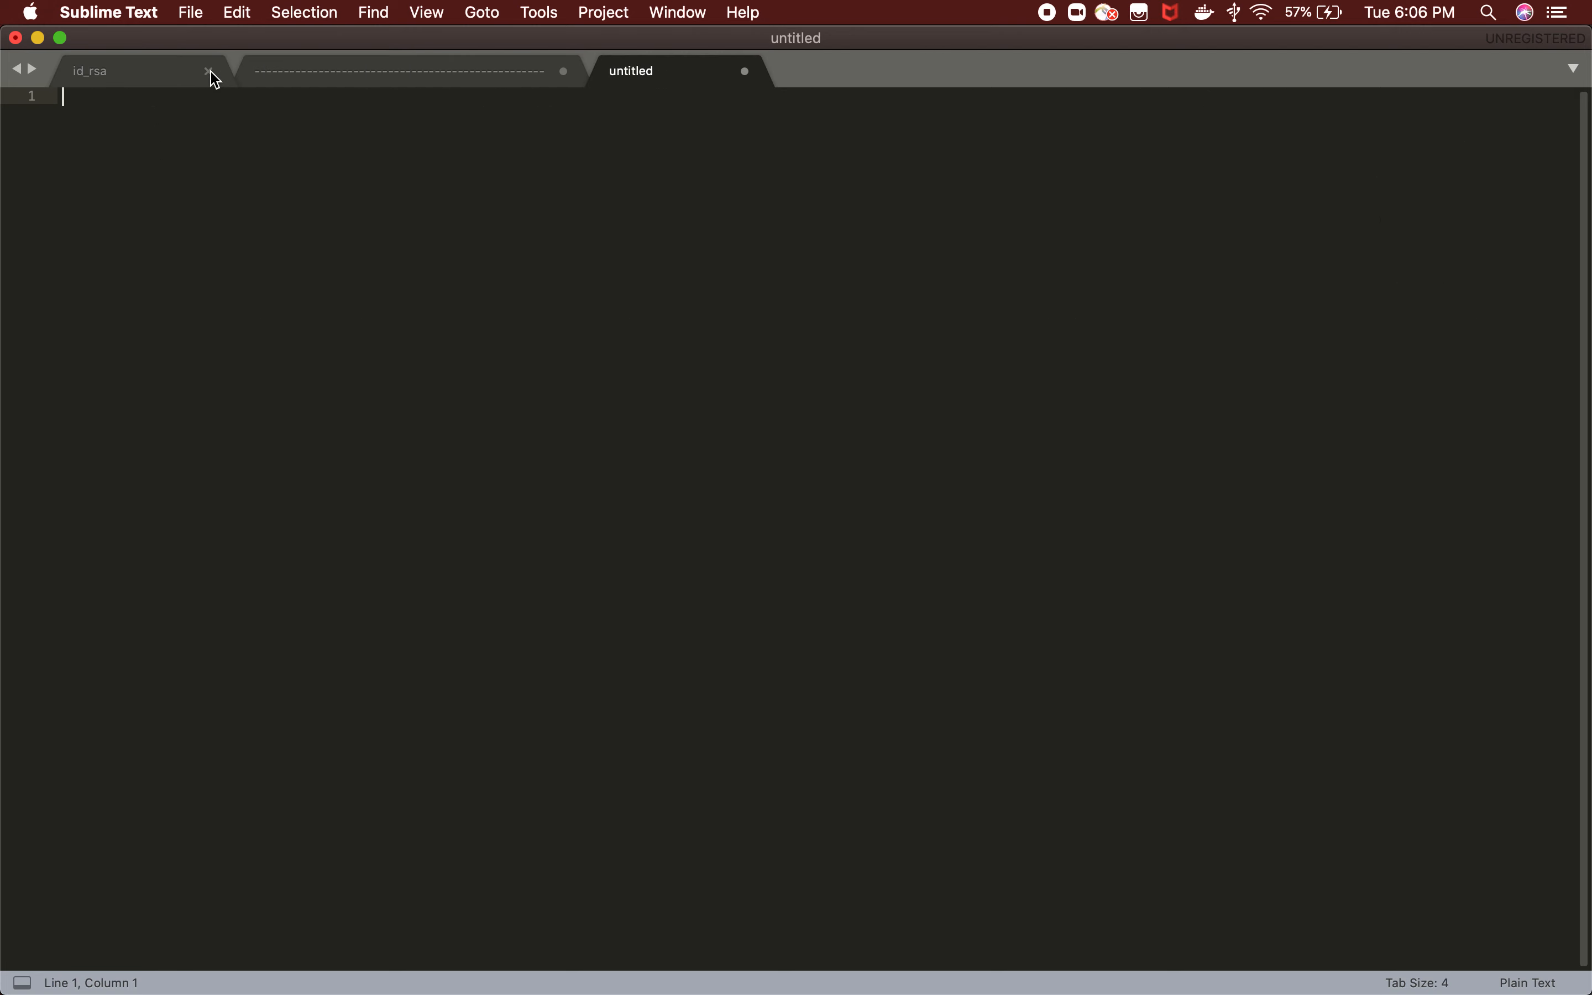
Return to the job configuration in Firefox, and switch to SQL Developer to view the local ATPGit files.
{"action": "key", "text": "super+Tab"}
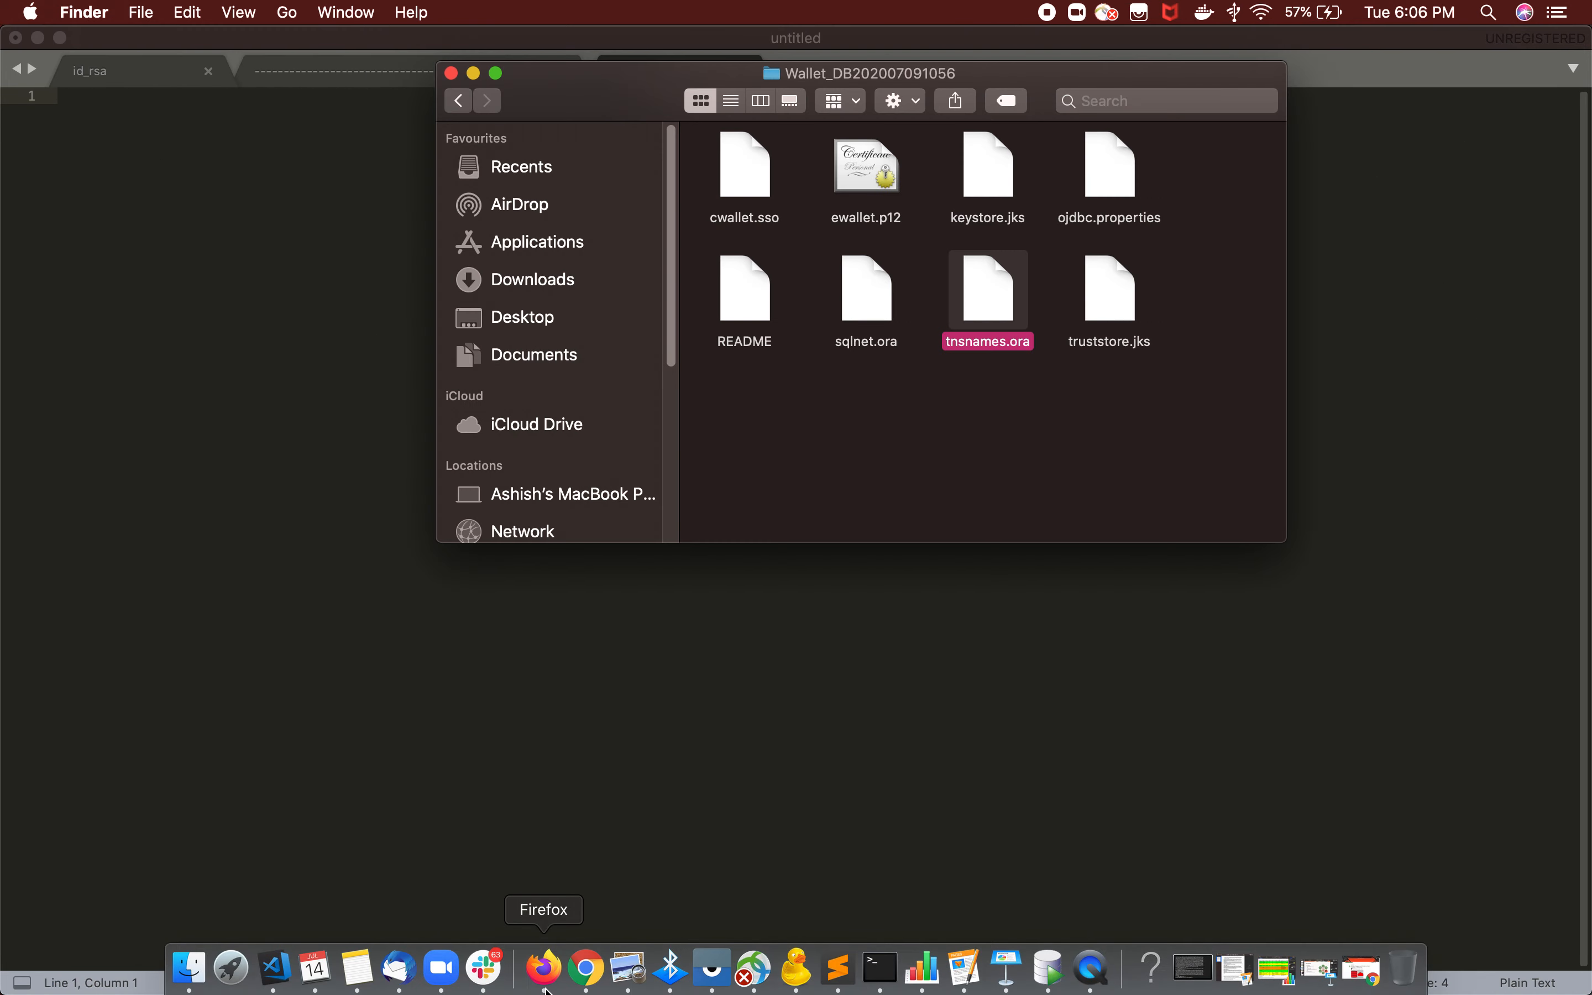
{"action": "left_click", "coordinate": [544, 989]}
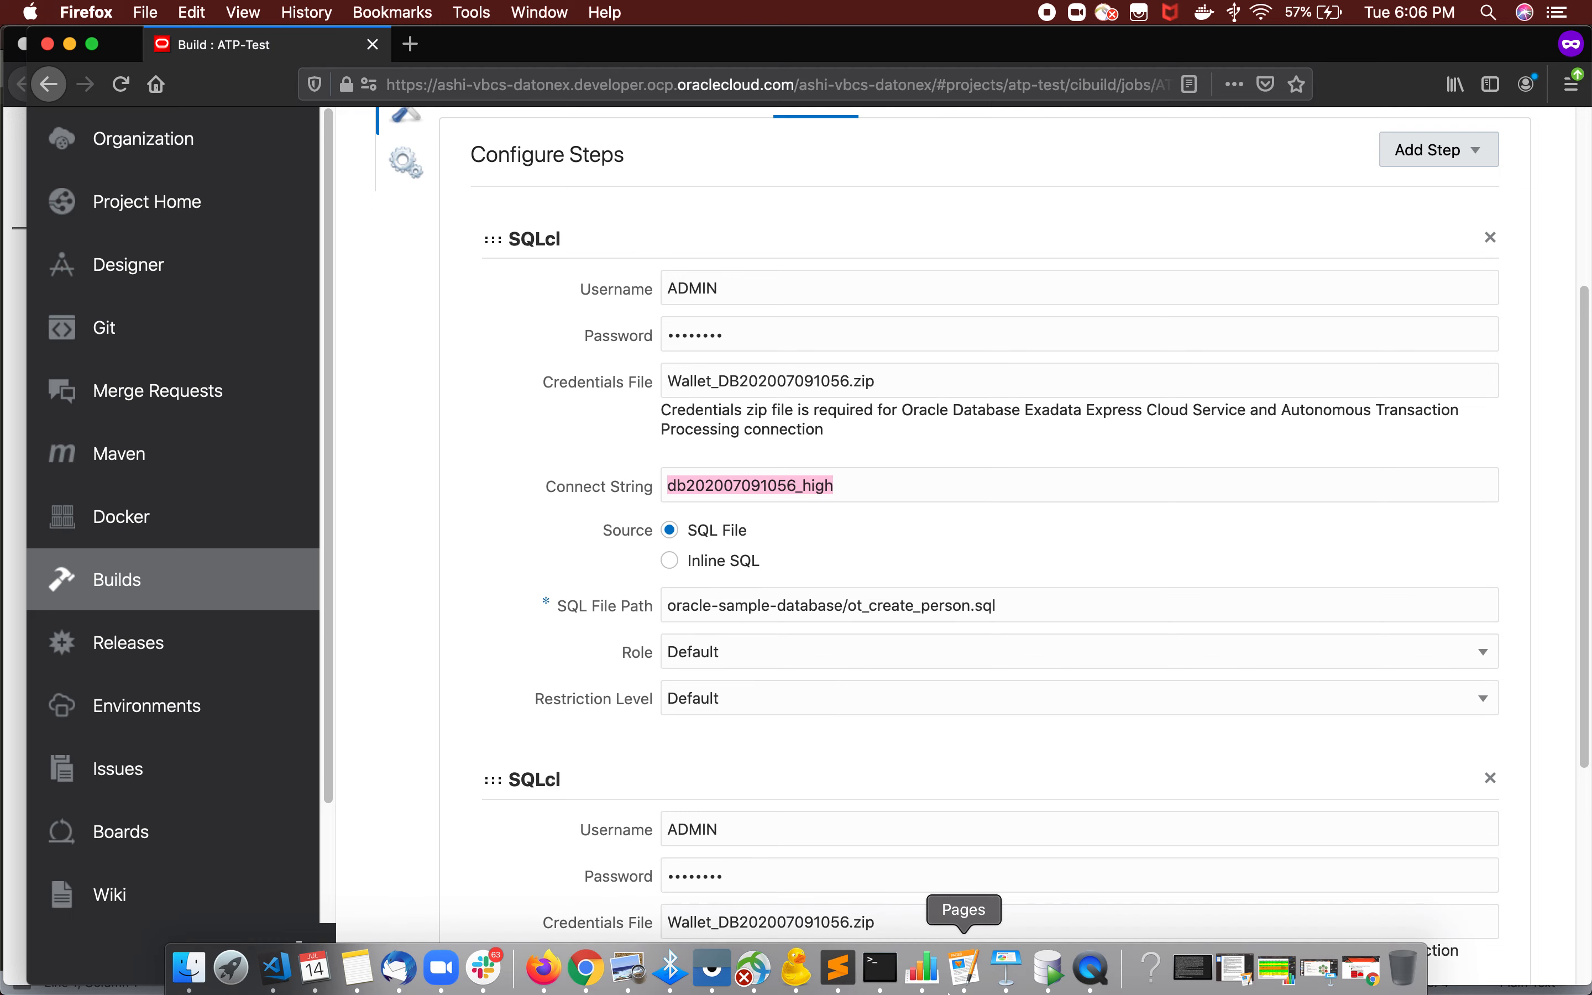
{"action": "left_click", "coordinate": [1047, 966]}
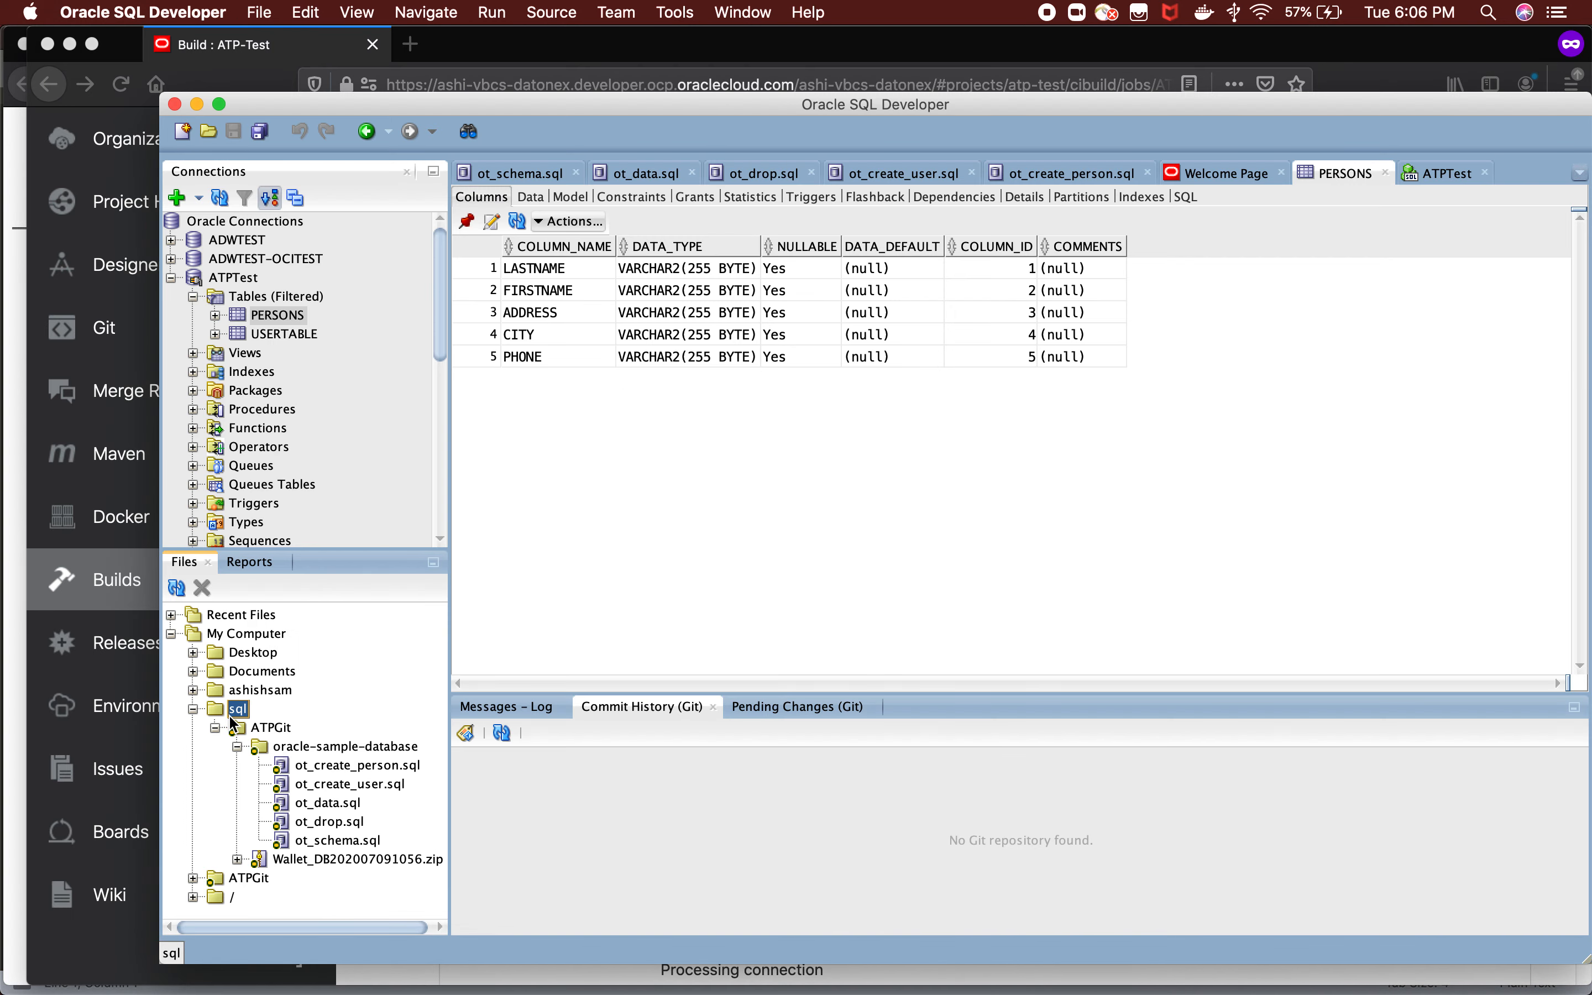
{"action": "mouse_move", "coordinate": [320, 991]}
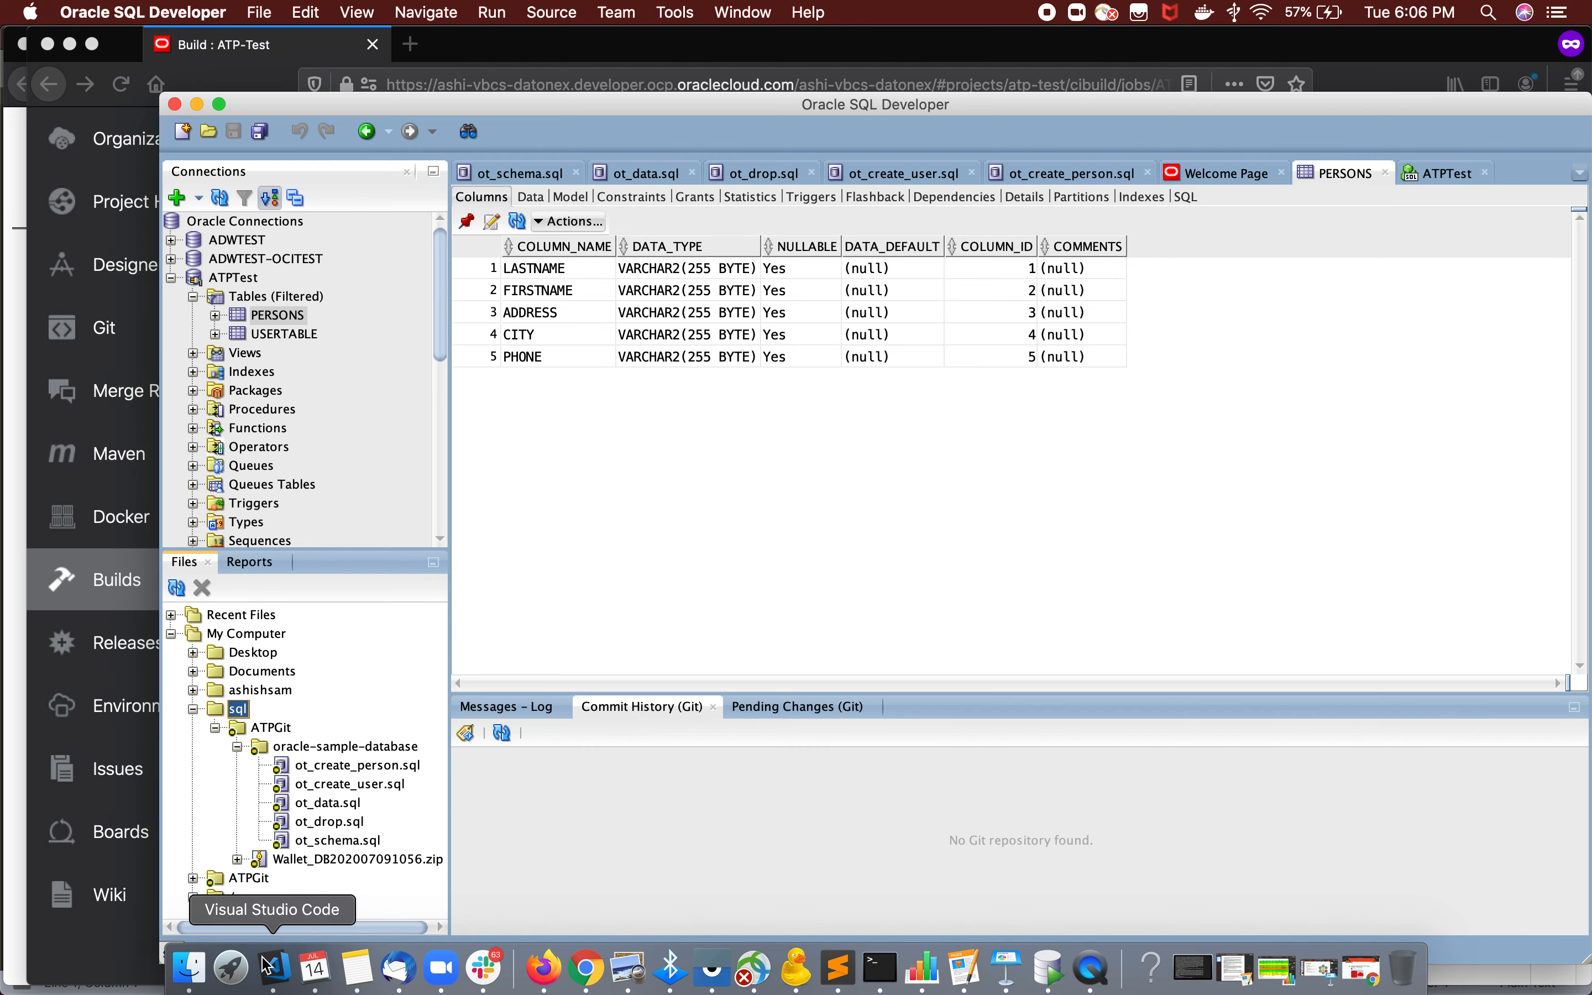
In Finder, browse the Sql/ATPGit folder to examine the wallet zip and the oracle-sample-database scripts, and minimize the window.
{"action": "left_click", "coordinate": [205, 975]}
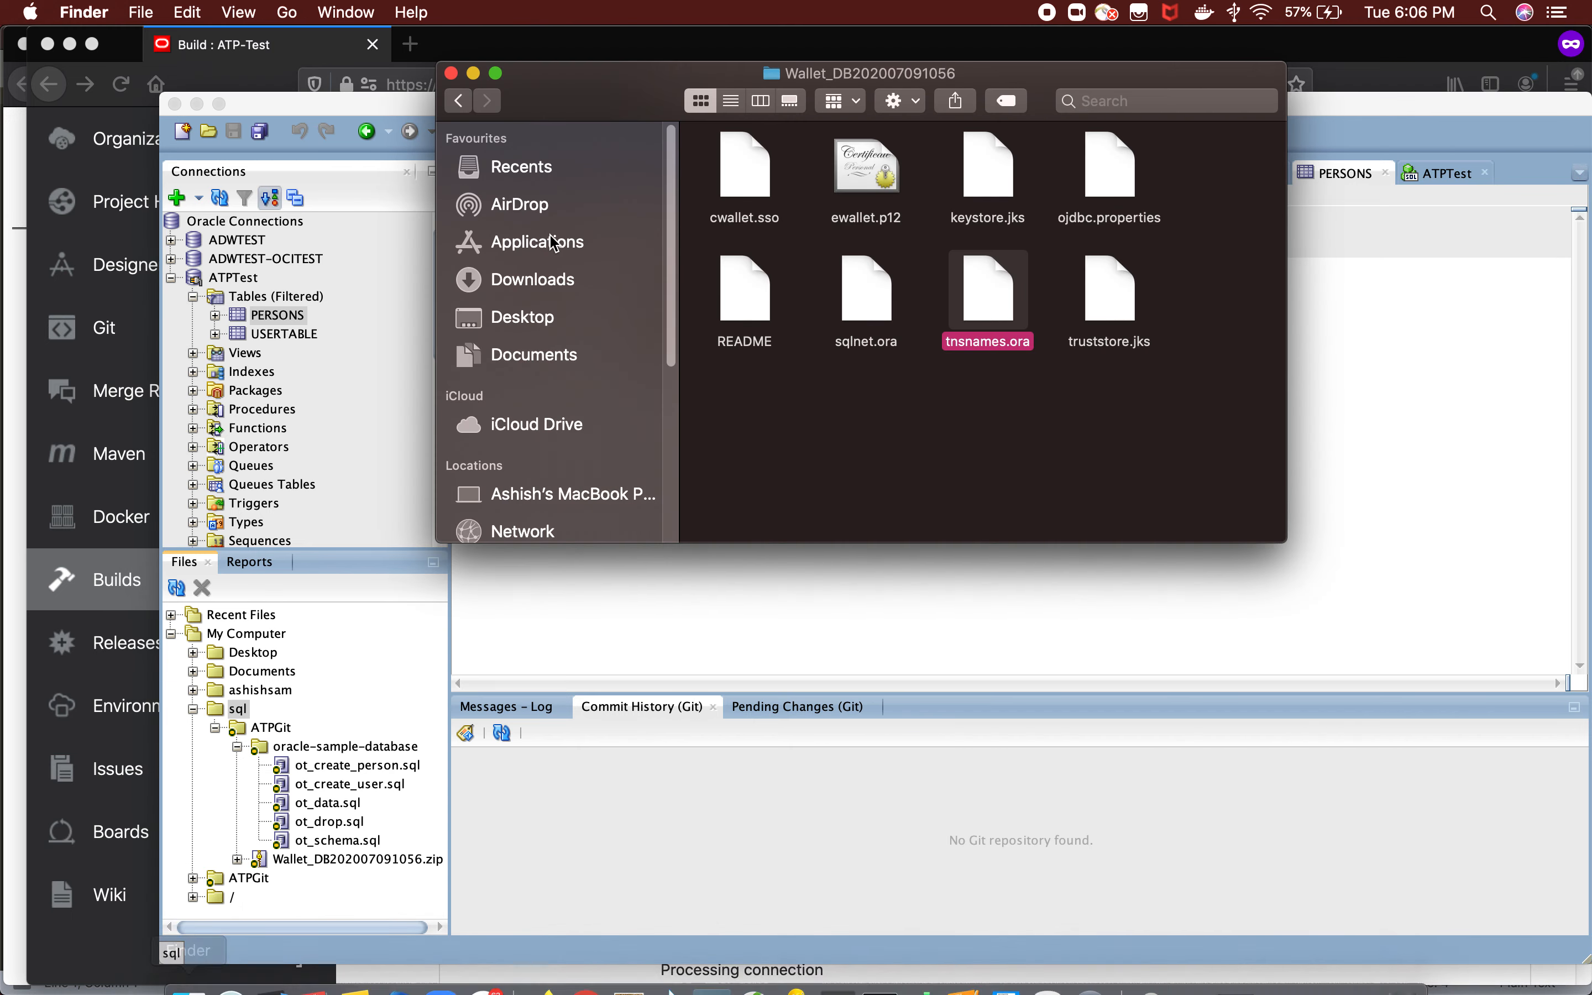
{"action": "left_click", "coordinate": [463, 106]}
{"action": "left_click", "coordinate": [464, 104]}
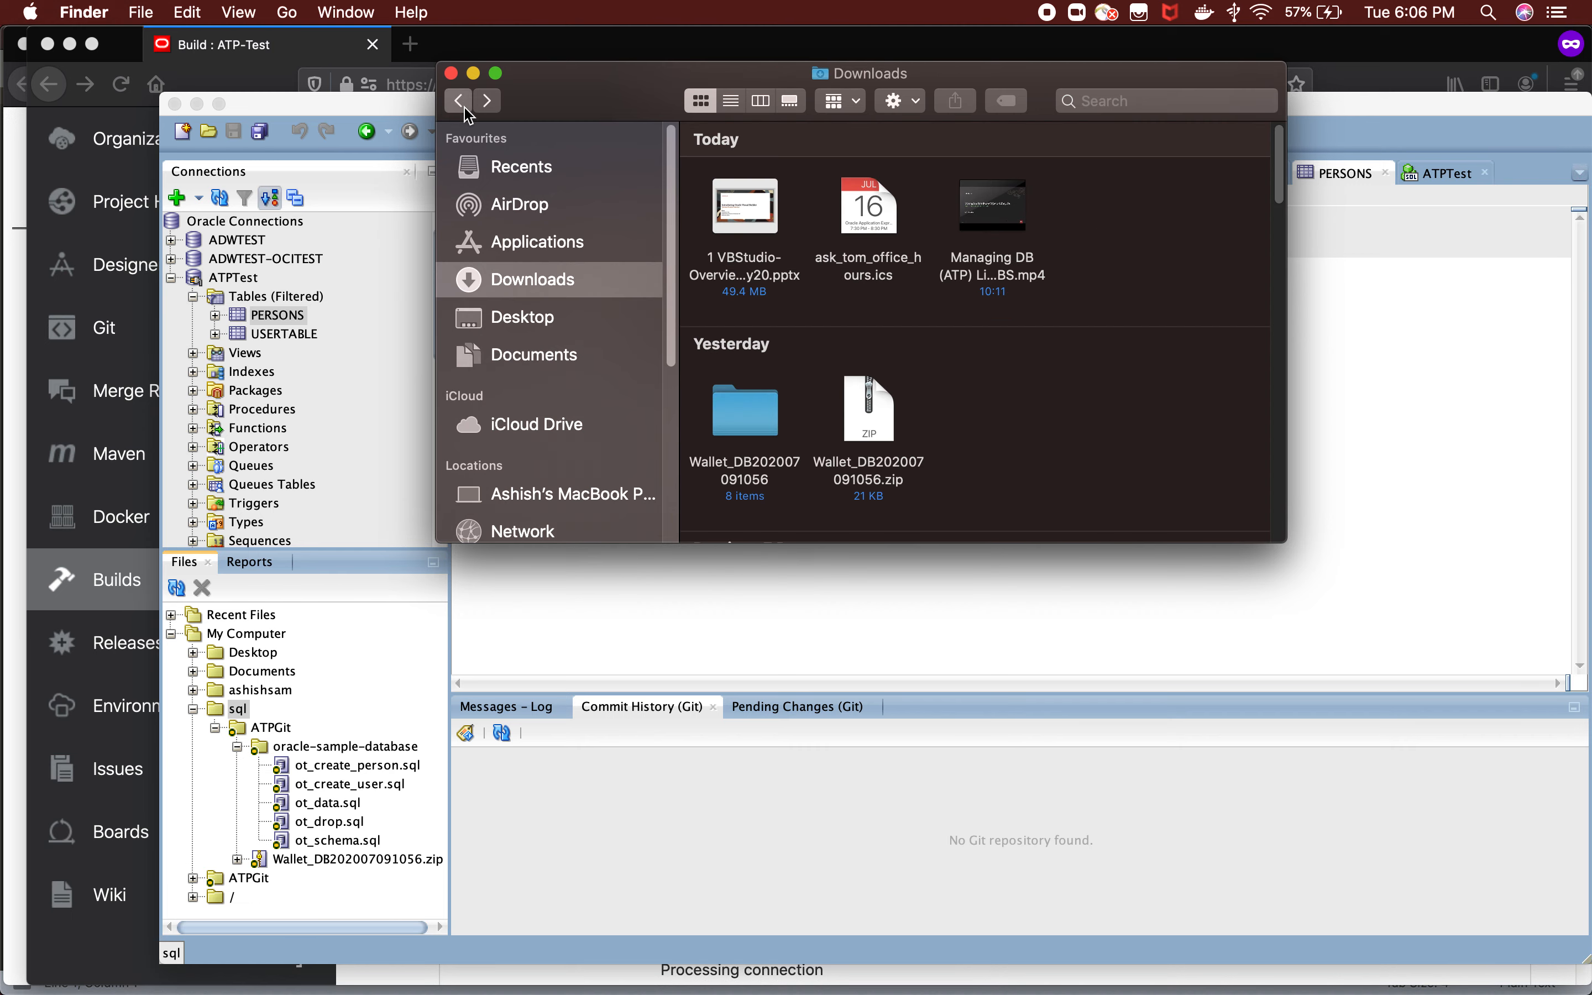
{"action": "left_click", "coordinate": [464, 104]}
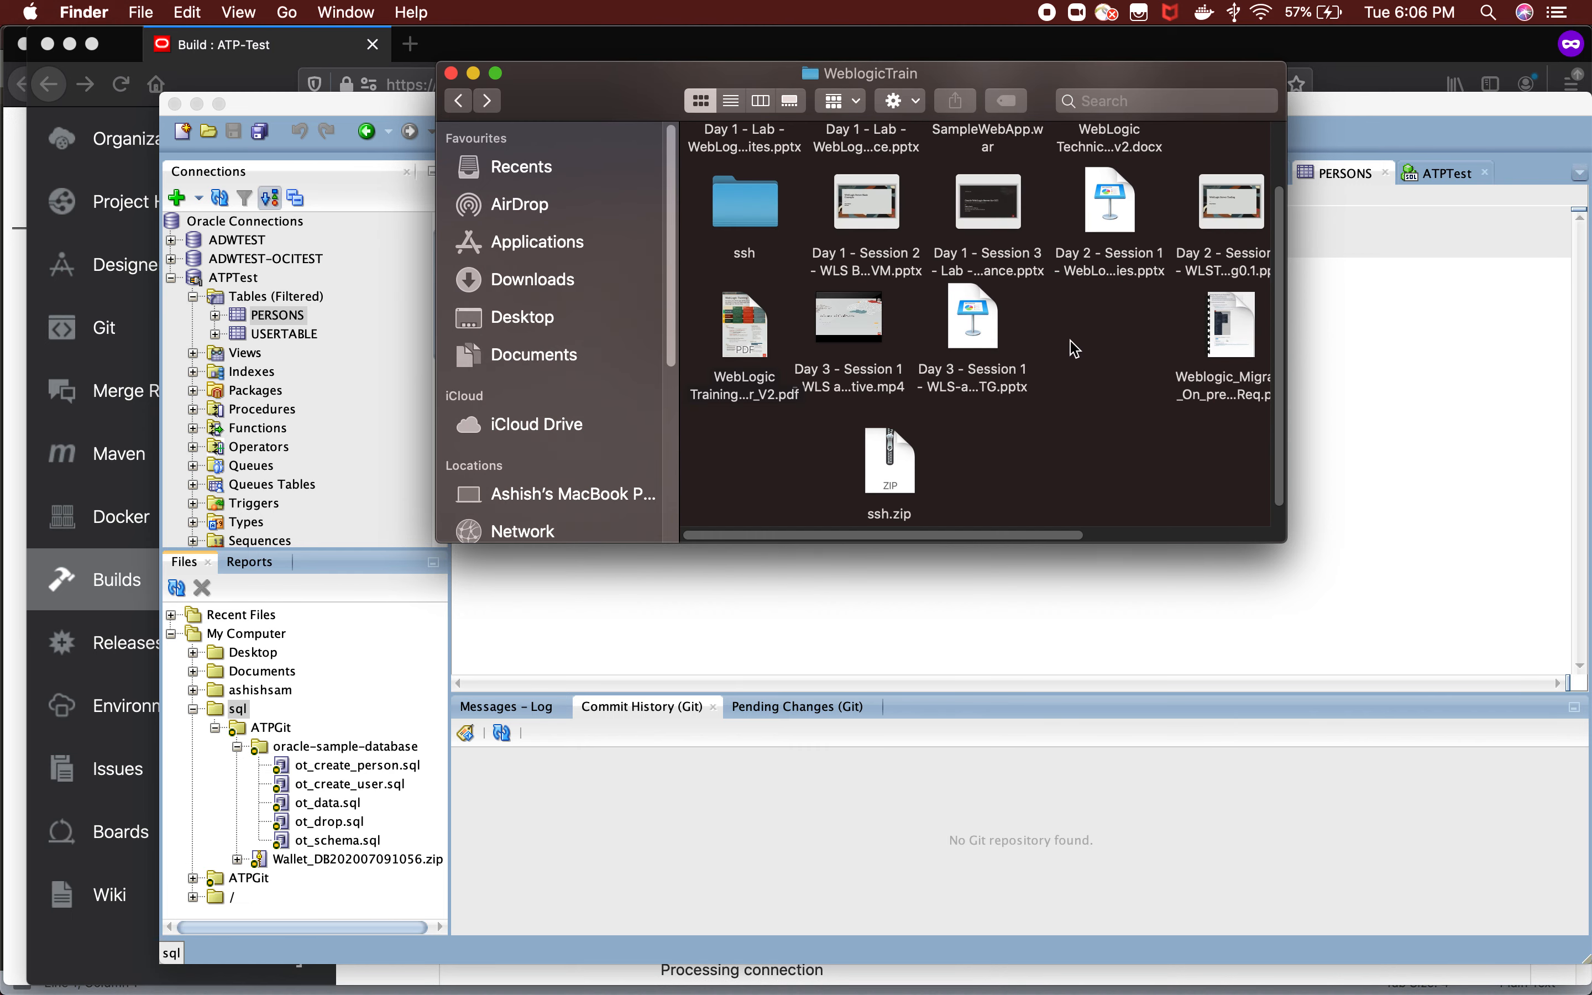
{"action": "left_click", "coordinate": [467, 108]}
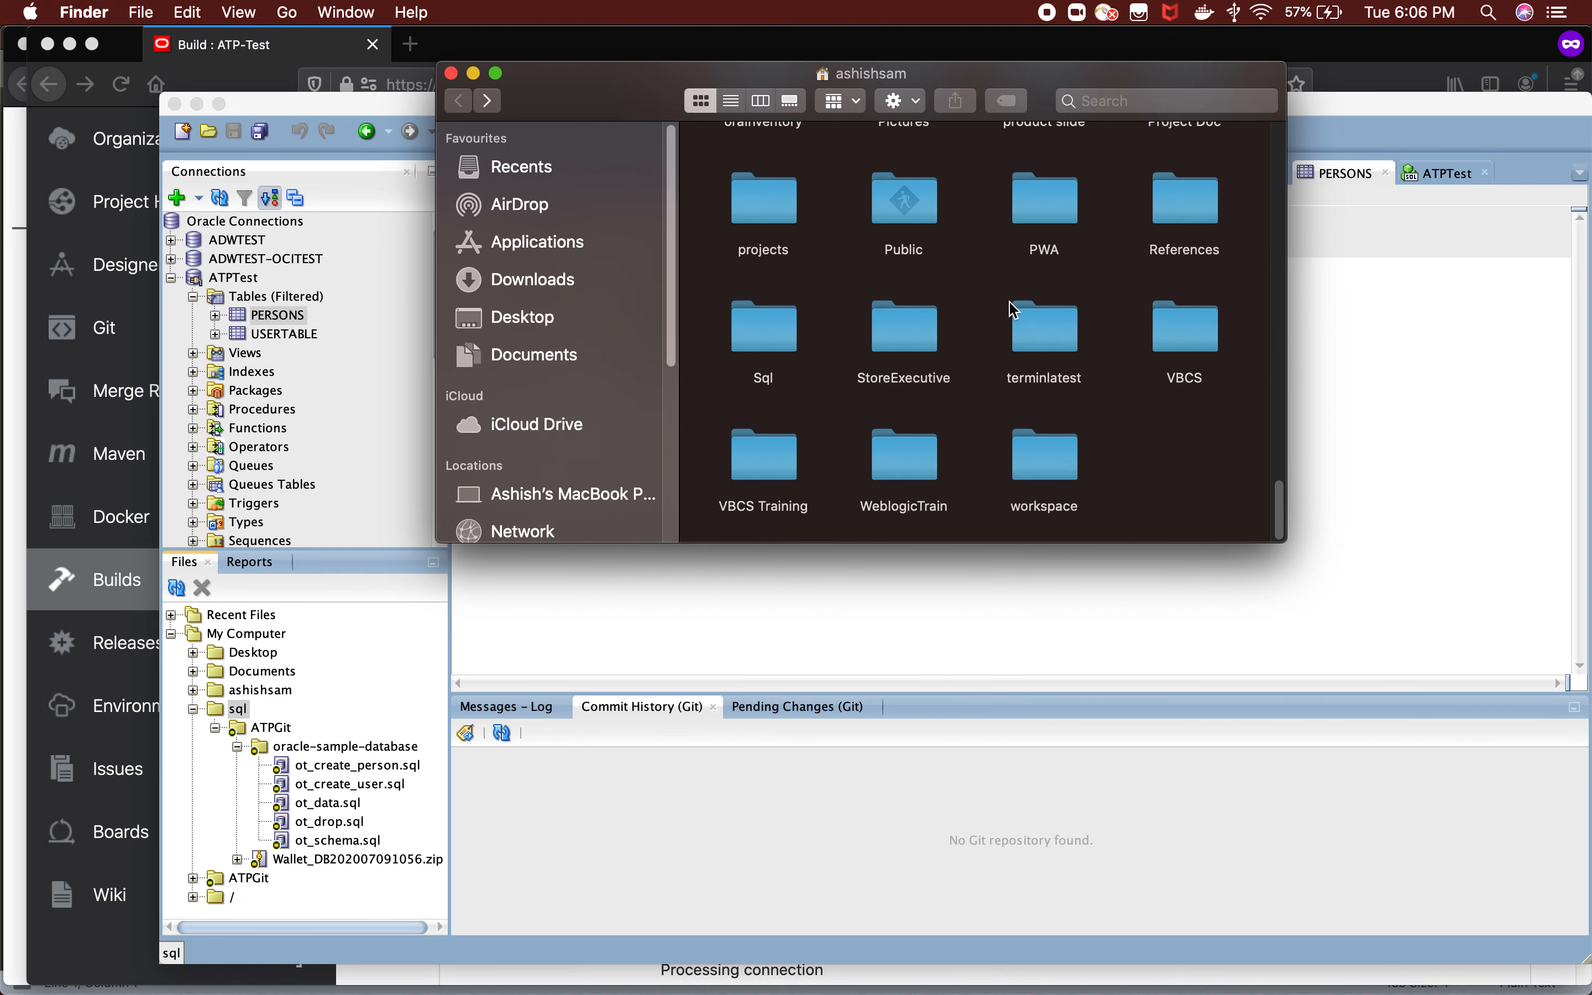
{"action": "double_click", "coordinate": [766, 332]}
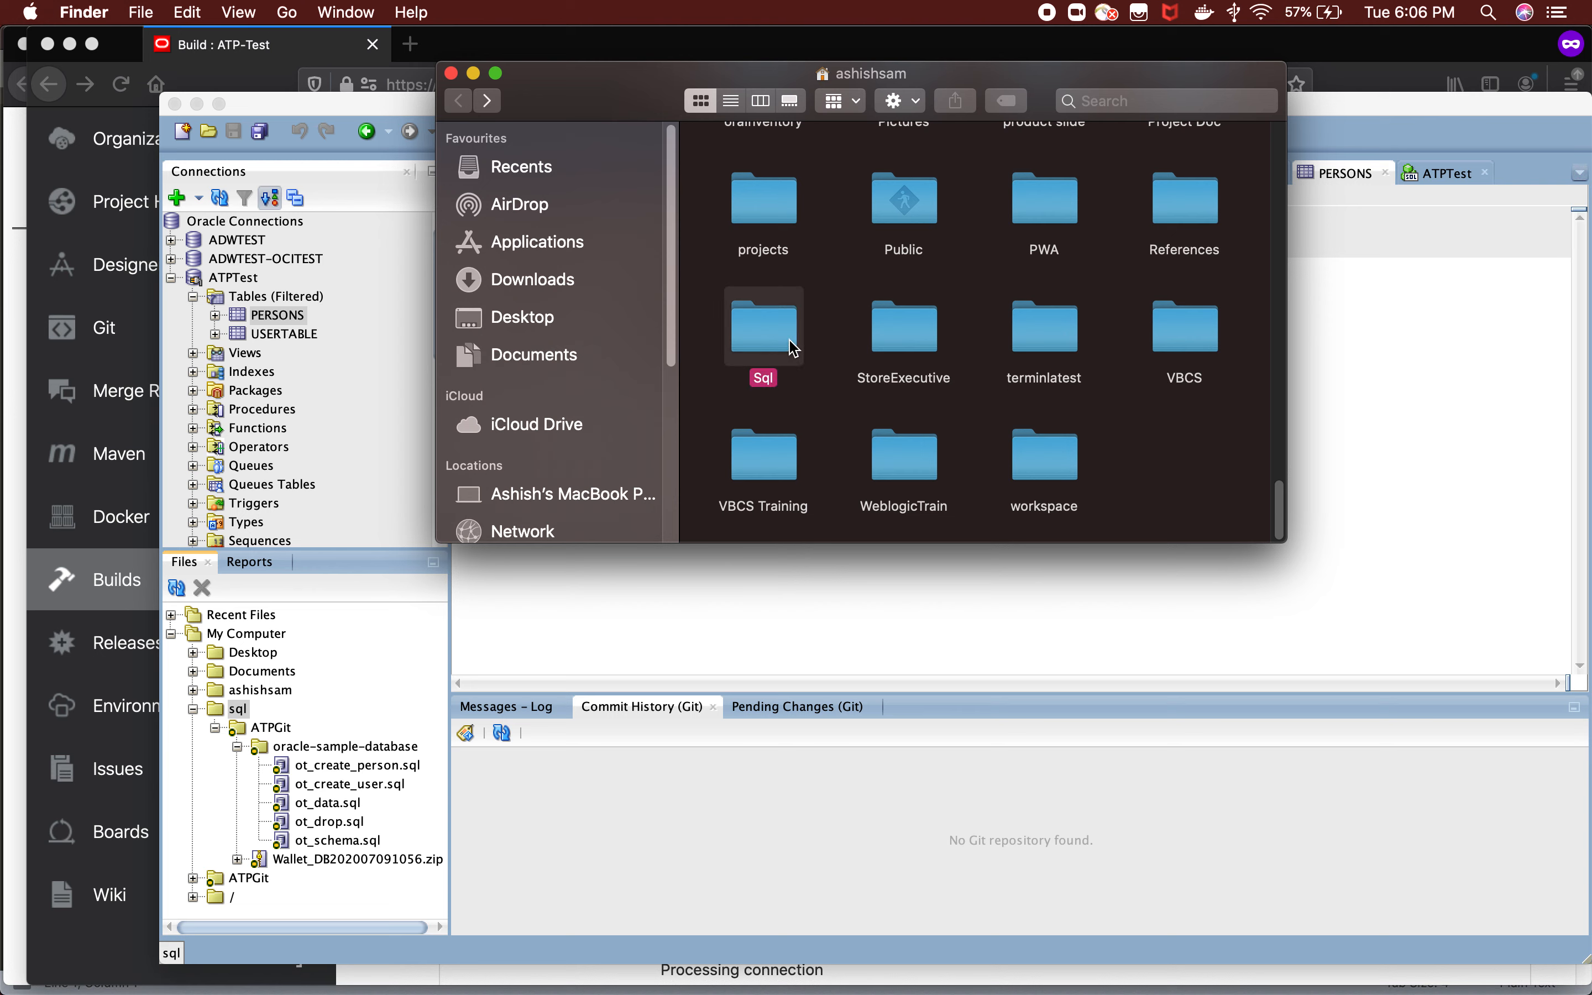
{"action": "left_click", "coordinate": [768, 196]}
{"action": "double_click", "coordinate": [768, 197]}
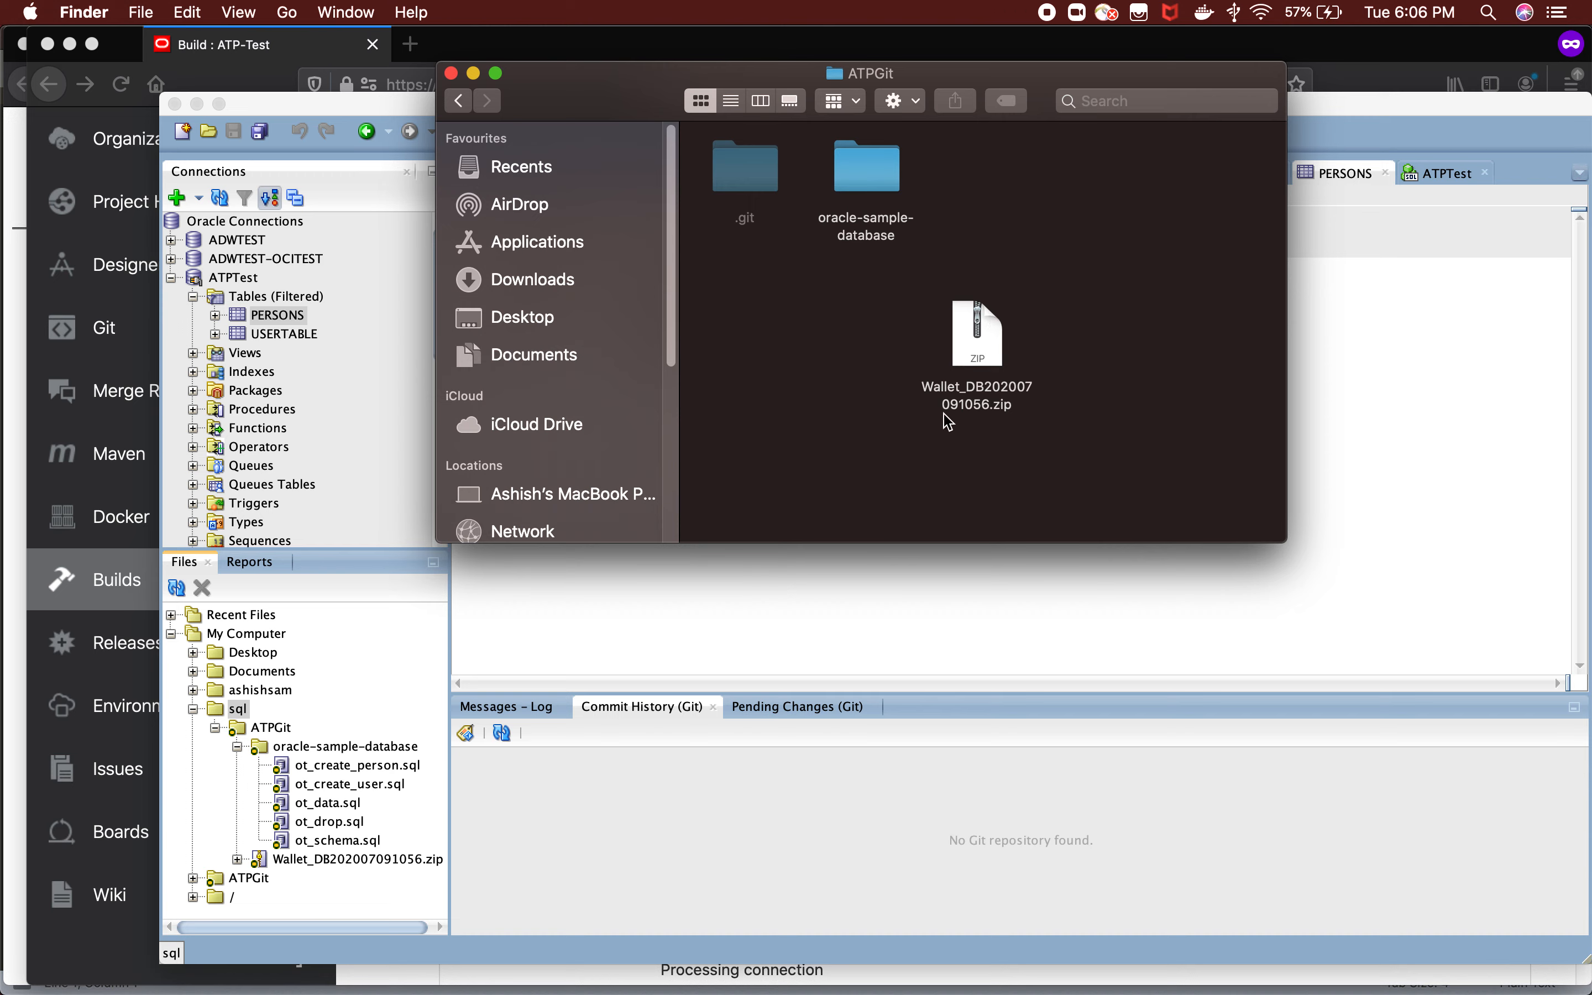
{"action": "double_click", "coordinate": [897, 184]}
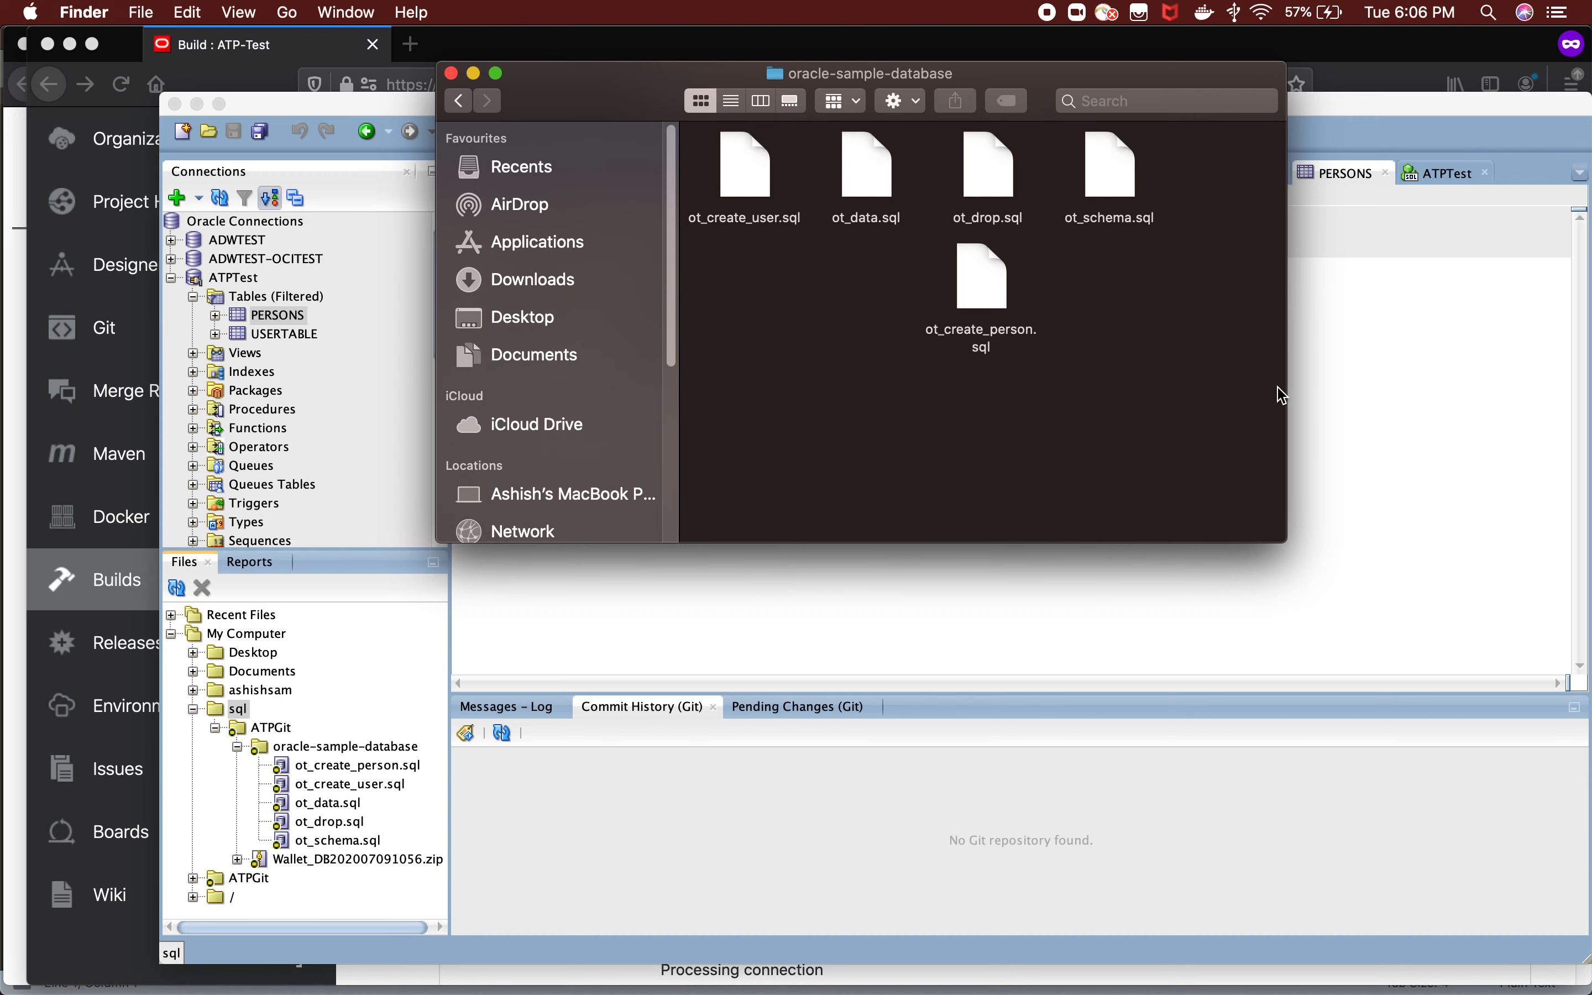
{"action": "left_click", "coordinate": [473, 73]}
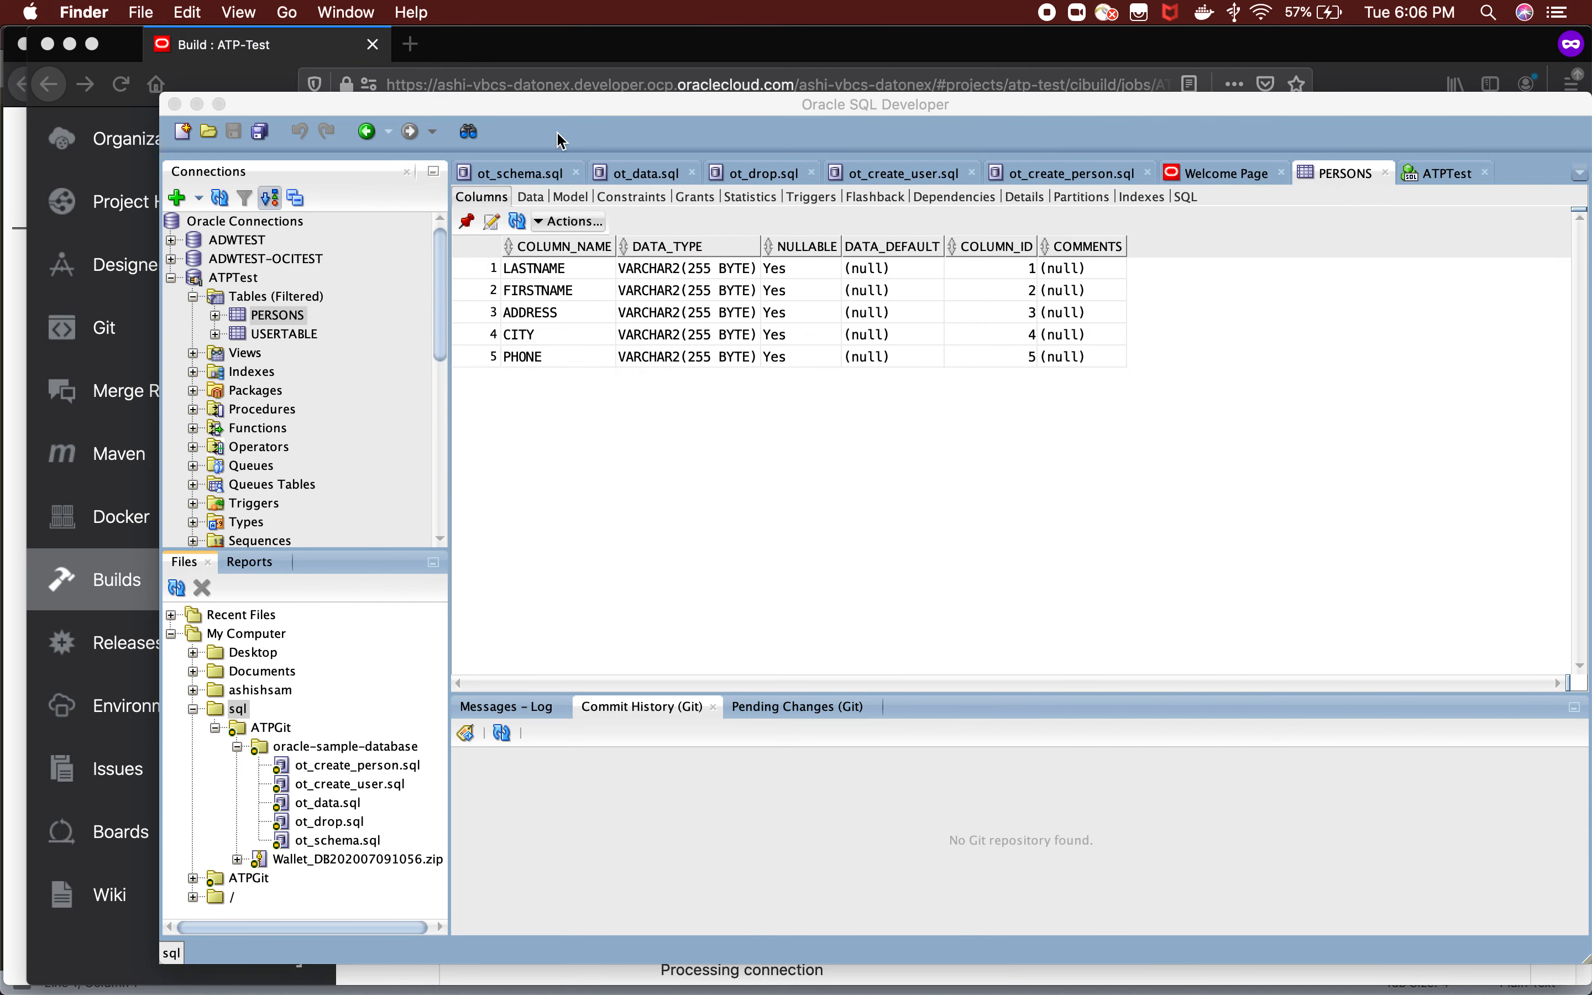
Return to the ATPSync job in Firefox and highlight the first SQLcl step's credentials file, connect string and password fields.
{"action": "left_click", "coordinate": [197, 104]}
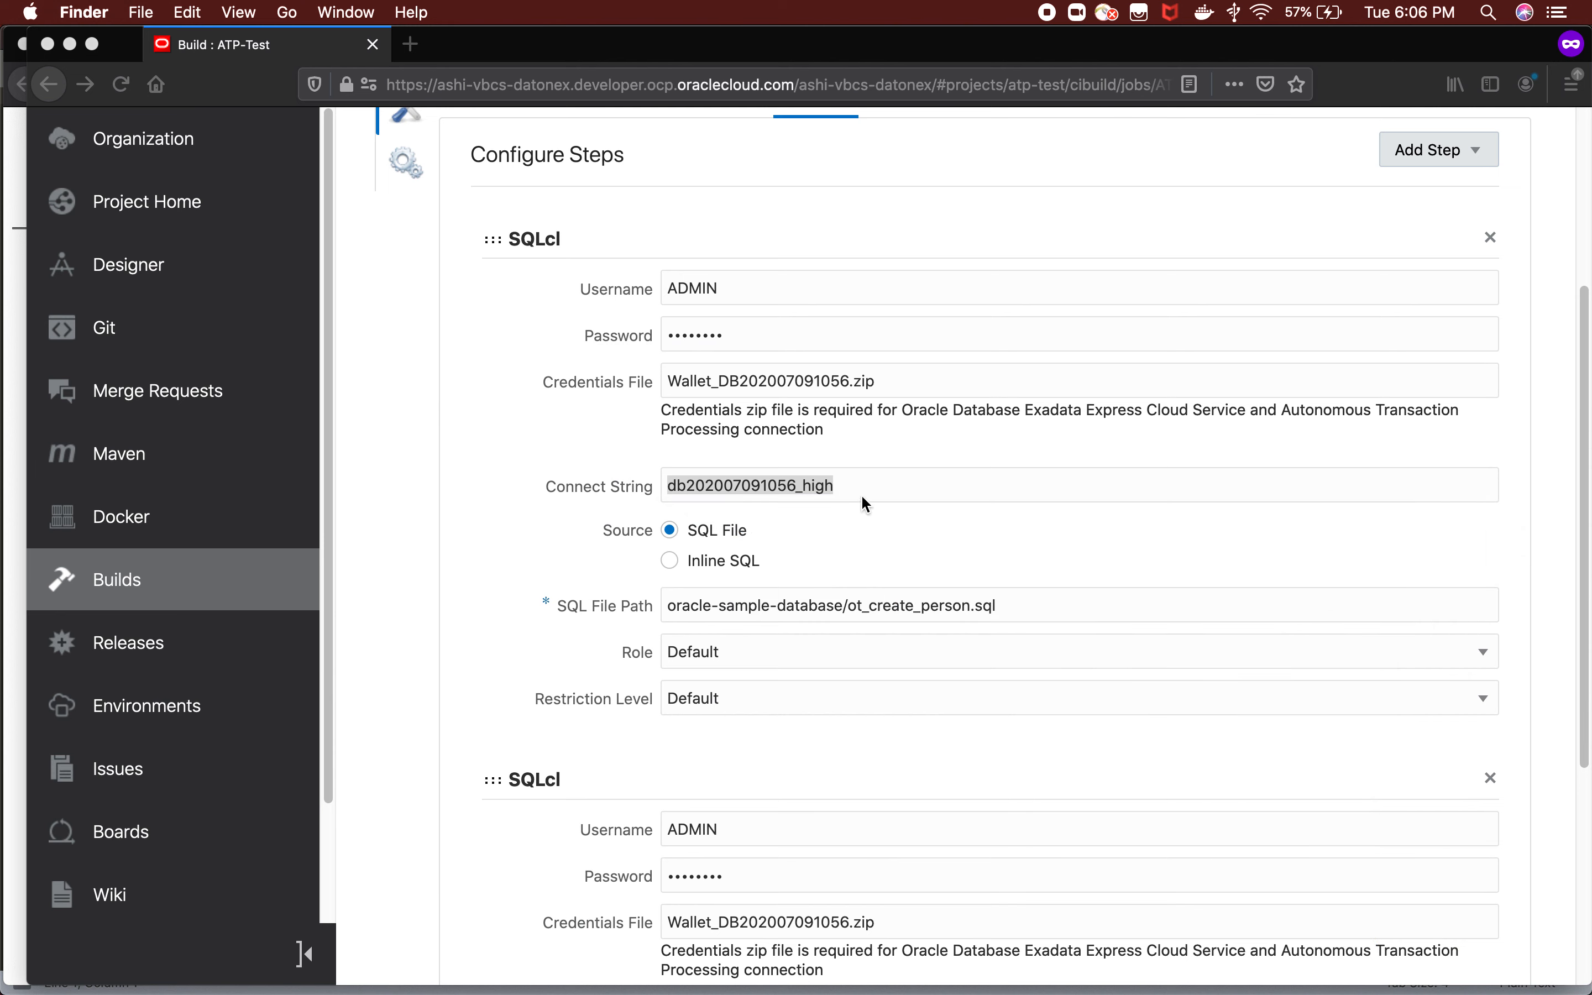
{"action": "left_click_drag", "start_coordinate": [885, 380], "coordinate": [625, 372]}
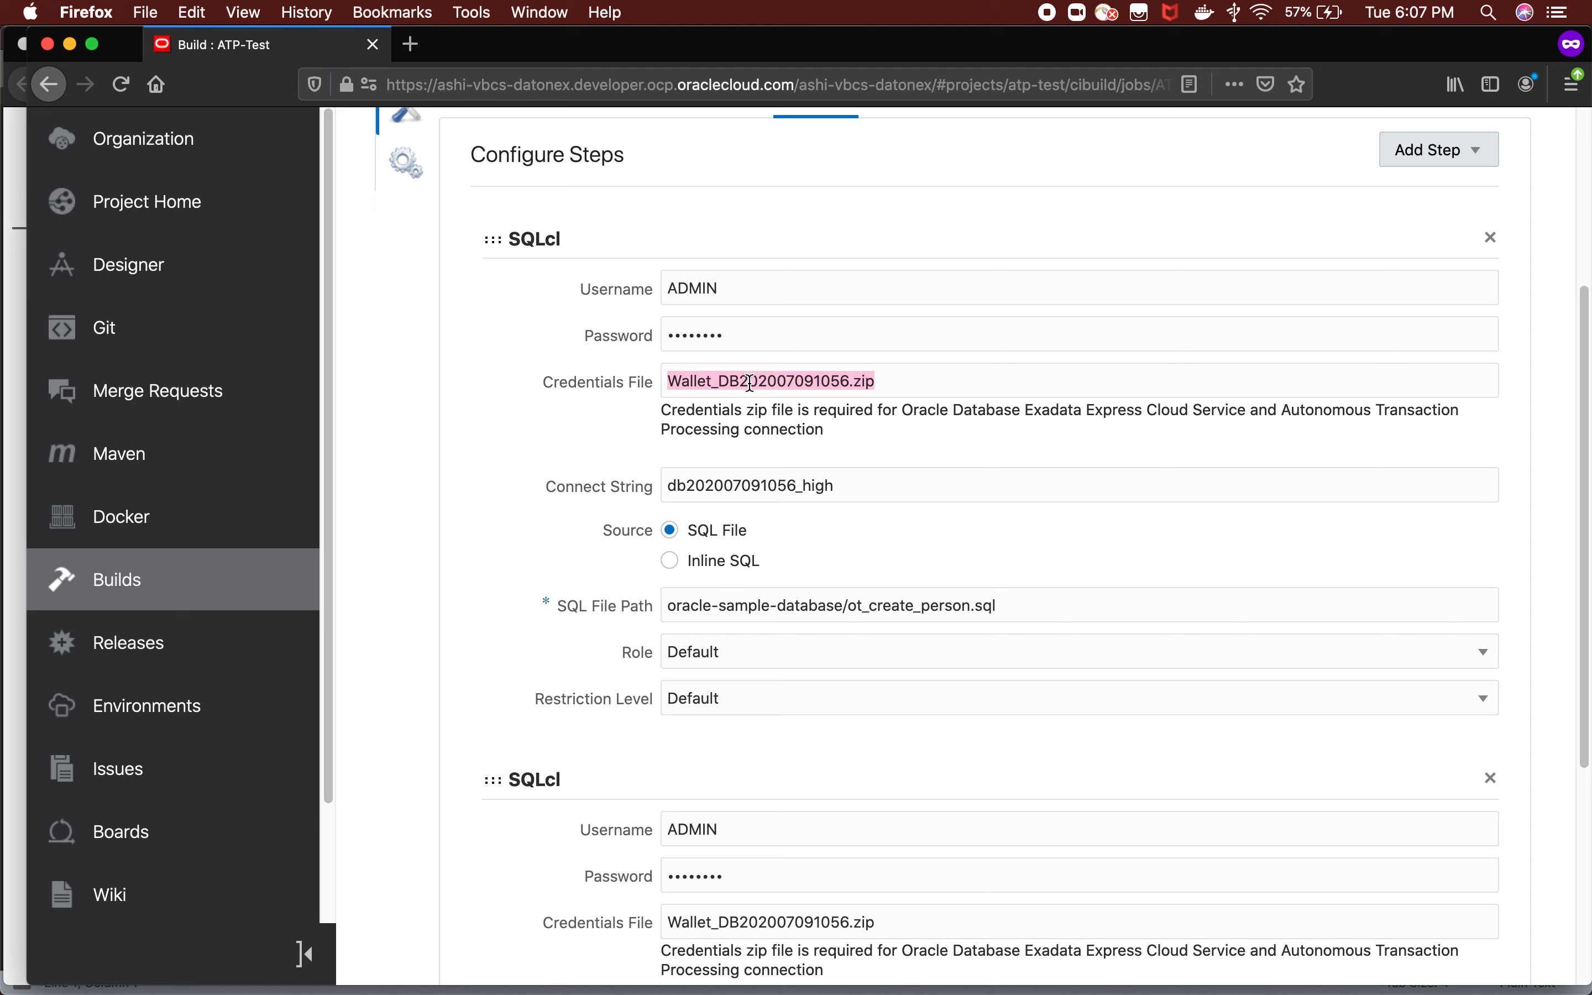
{"action": "left_click_drag", "start_coordinate": [863, 490], "coordinate": [601, 491]}
{"action": "left_click_drag", "start_coordinate": [769, 337], "coordinate": [590, 341]}
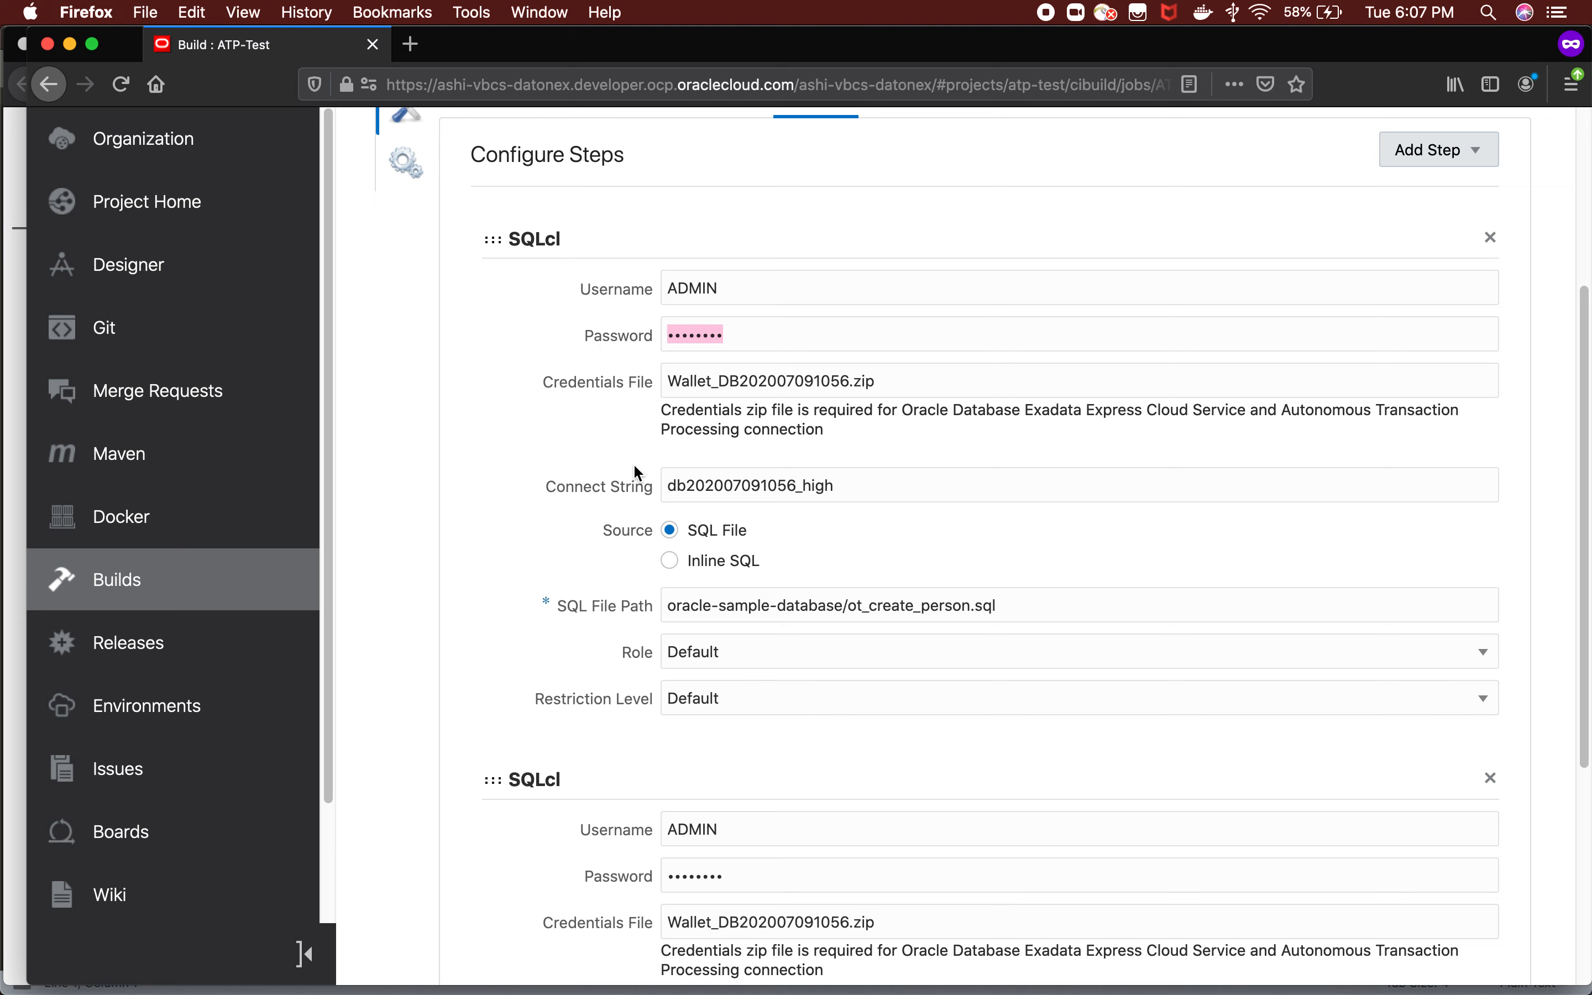
Highlight the first SQLcl step's SQL file path, oracle-sample-database/ot_create_person.sql, and view the second SQLcl step.
{"action": "scroll", "coordinate": [618, 533], "scroll_direction": "down", "scroll_amount": 1}
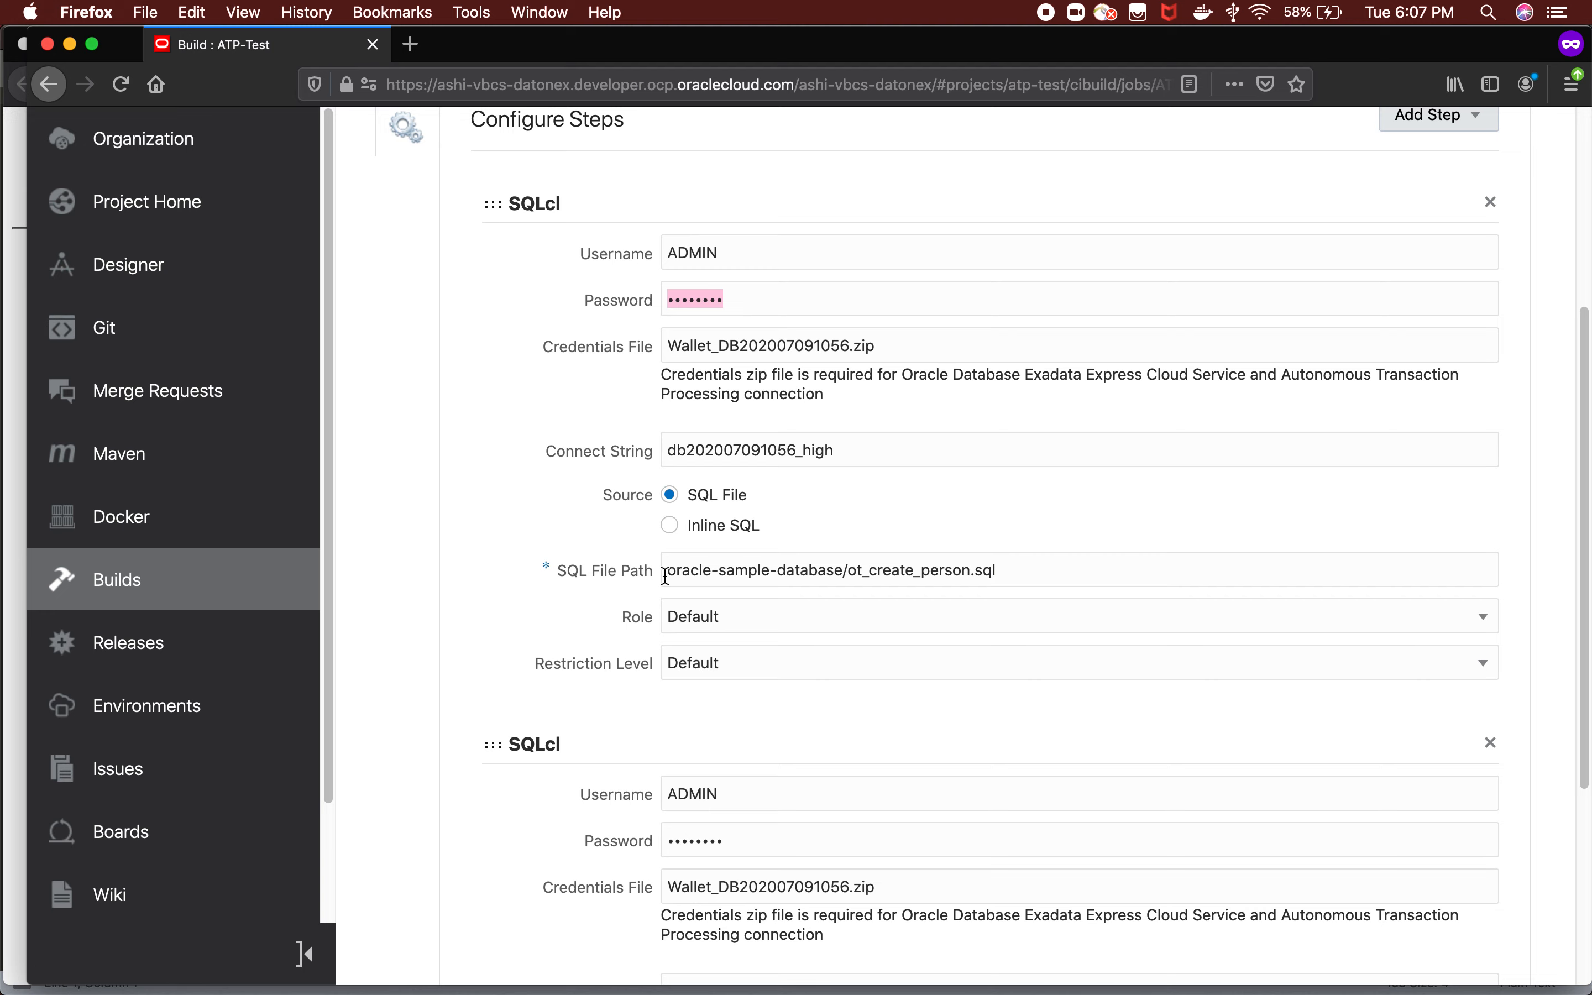
{"action": "left_click_drag", "start_coordinate": [666, 576], "coordinate": [1013, 578]}
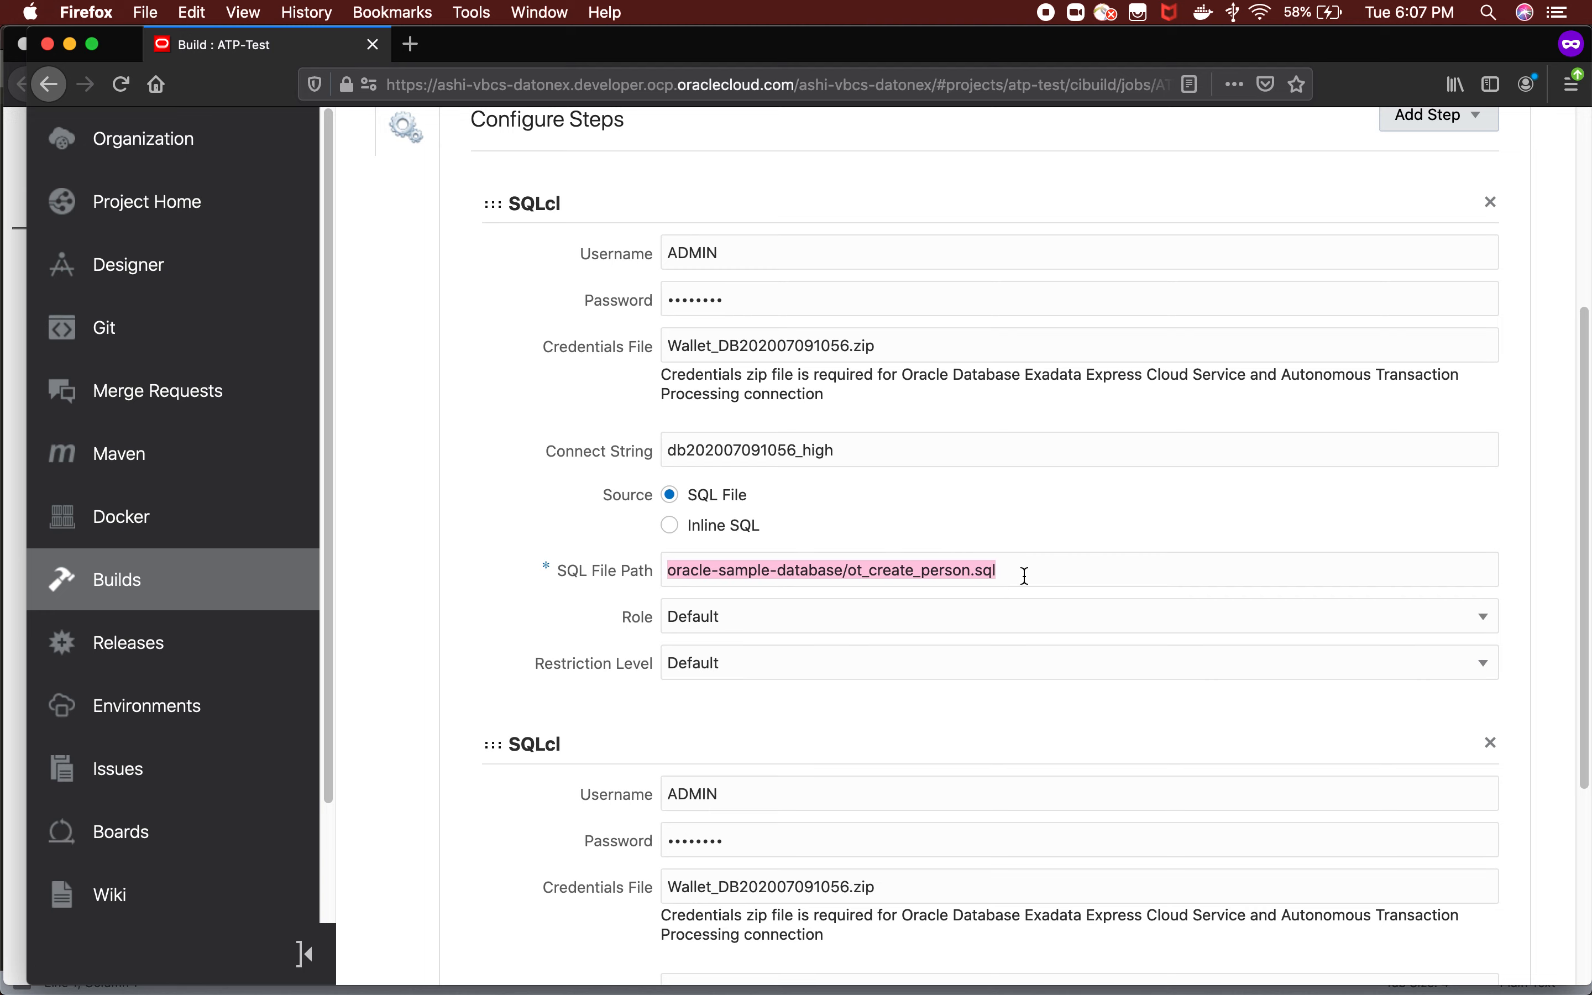
{"action": "scroll", "coordinate": [1024, 578], "scroll_direction": "down", "scroll_amount": 3}
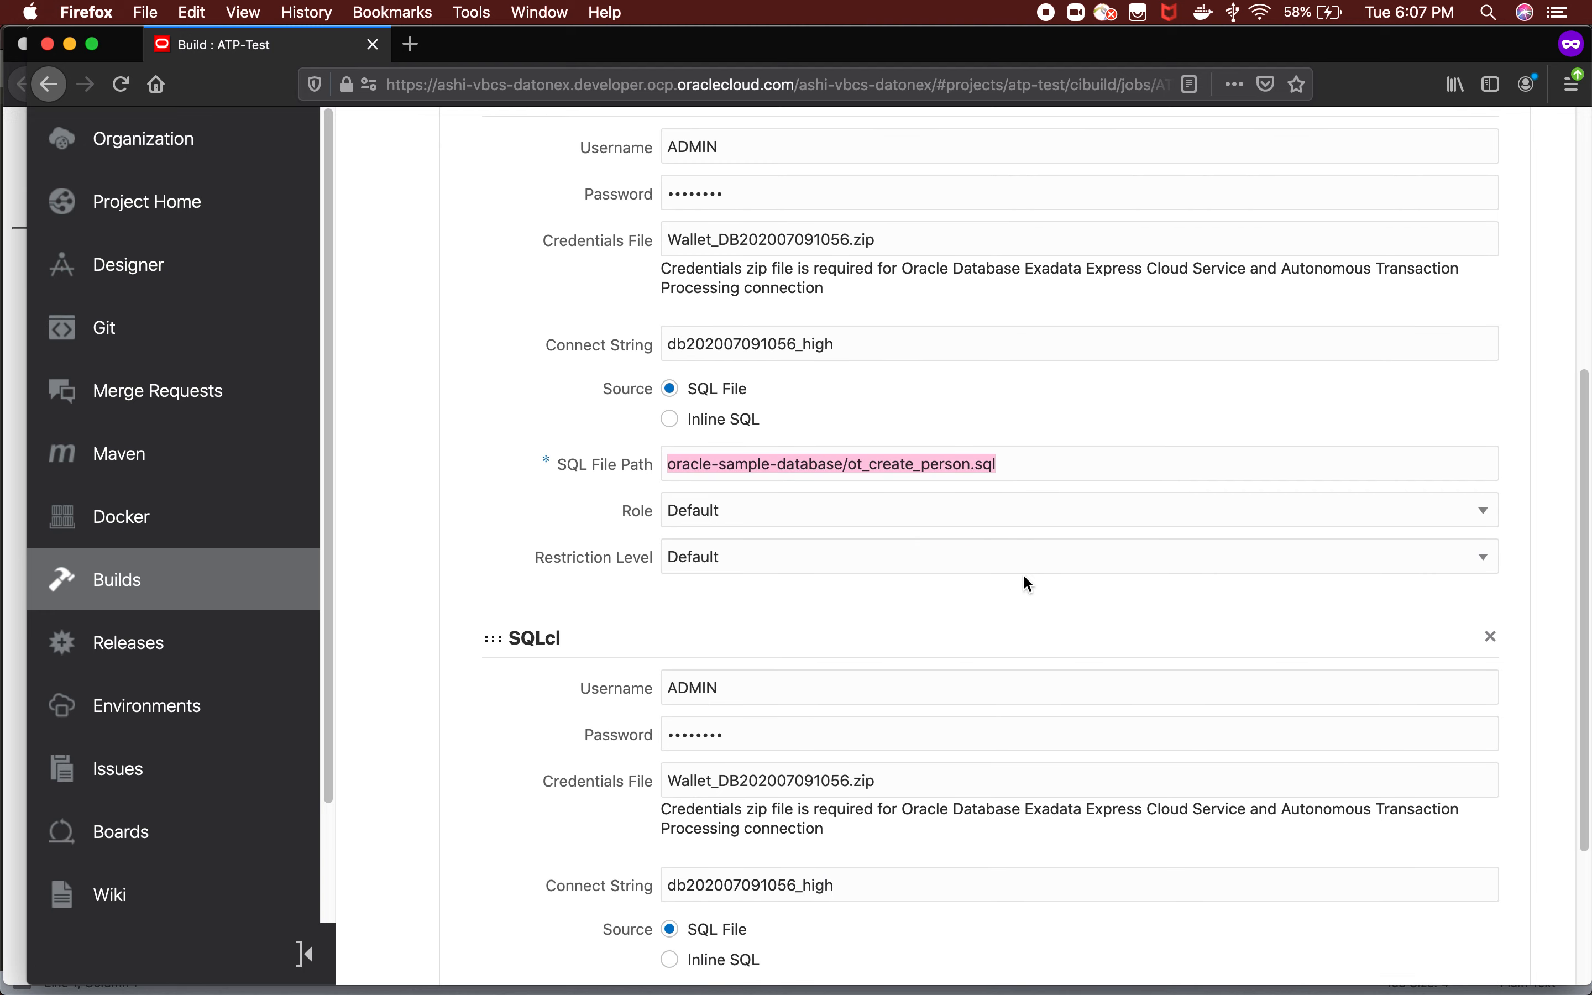
{"action": "left_click", "coordinate": [1024, 466]}
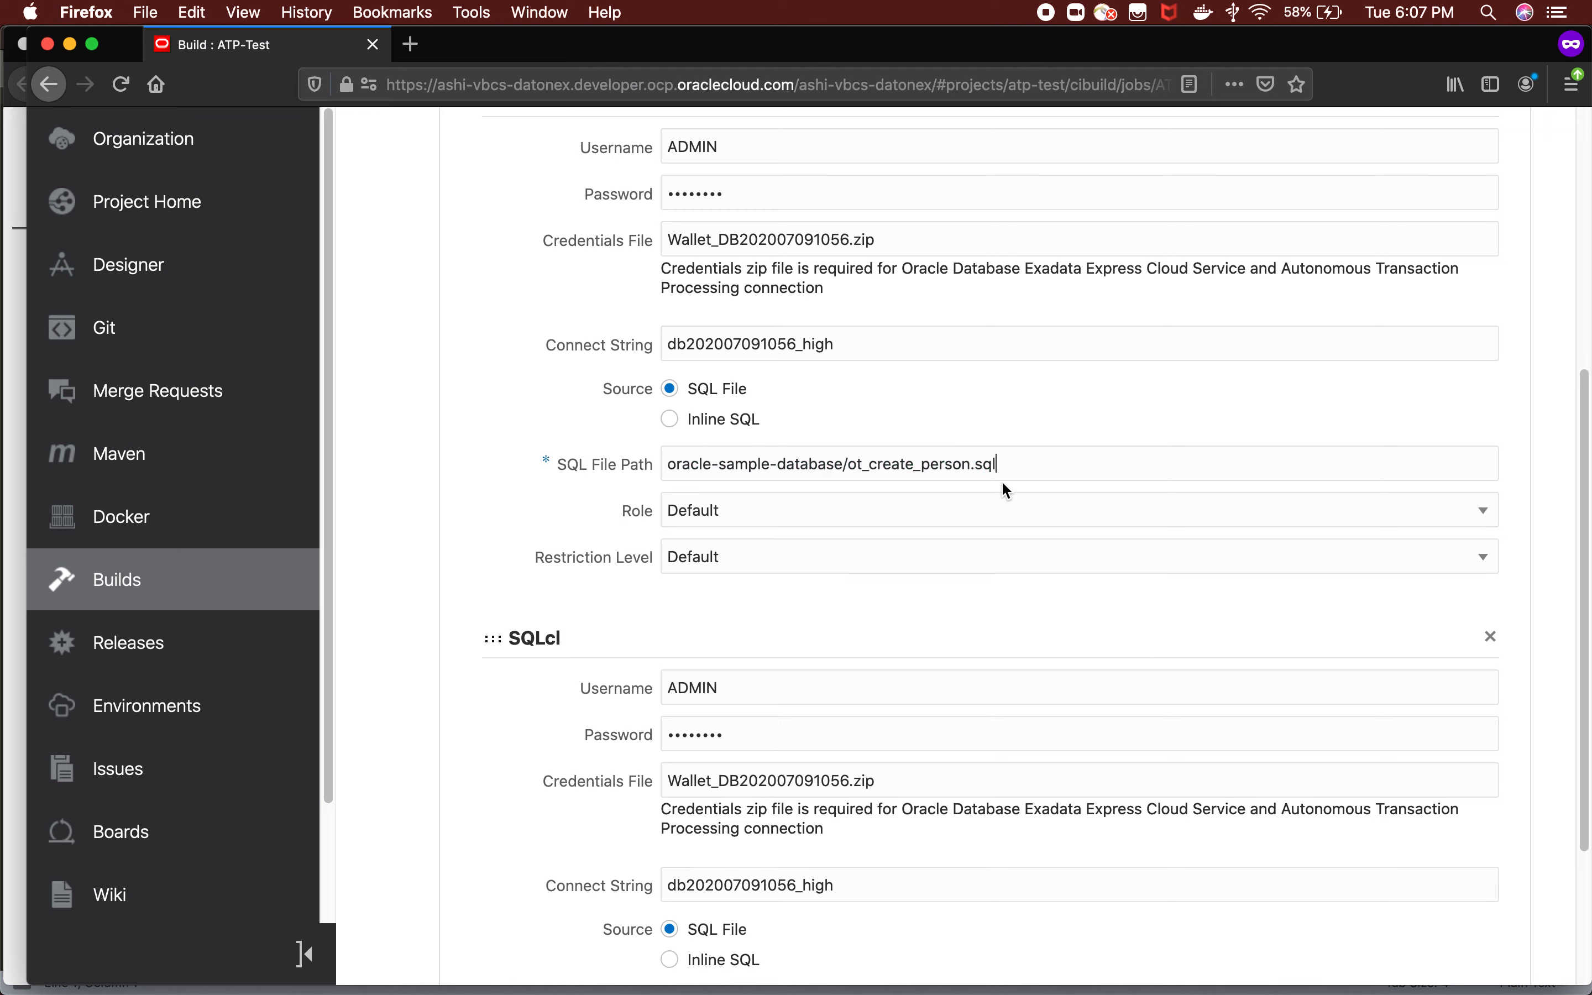
{"action": "left_click_drag", "start_coordinate": [1010, 463], "coordinate": [617, 477]}
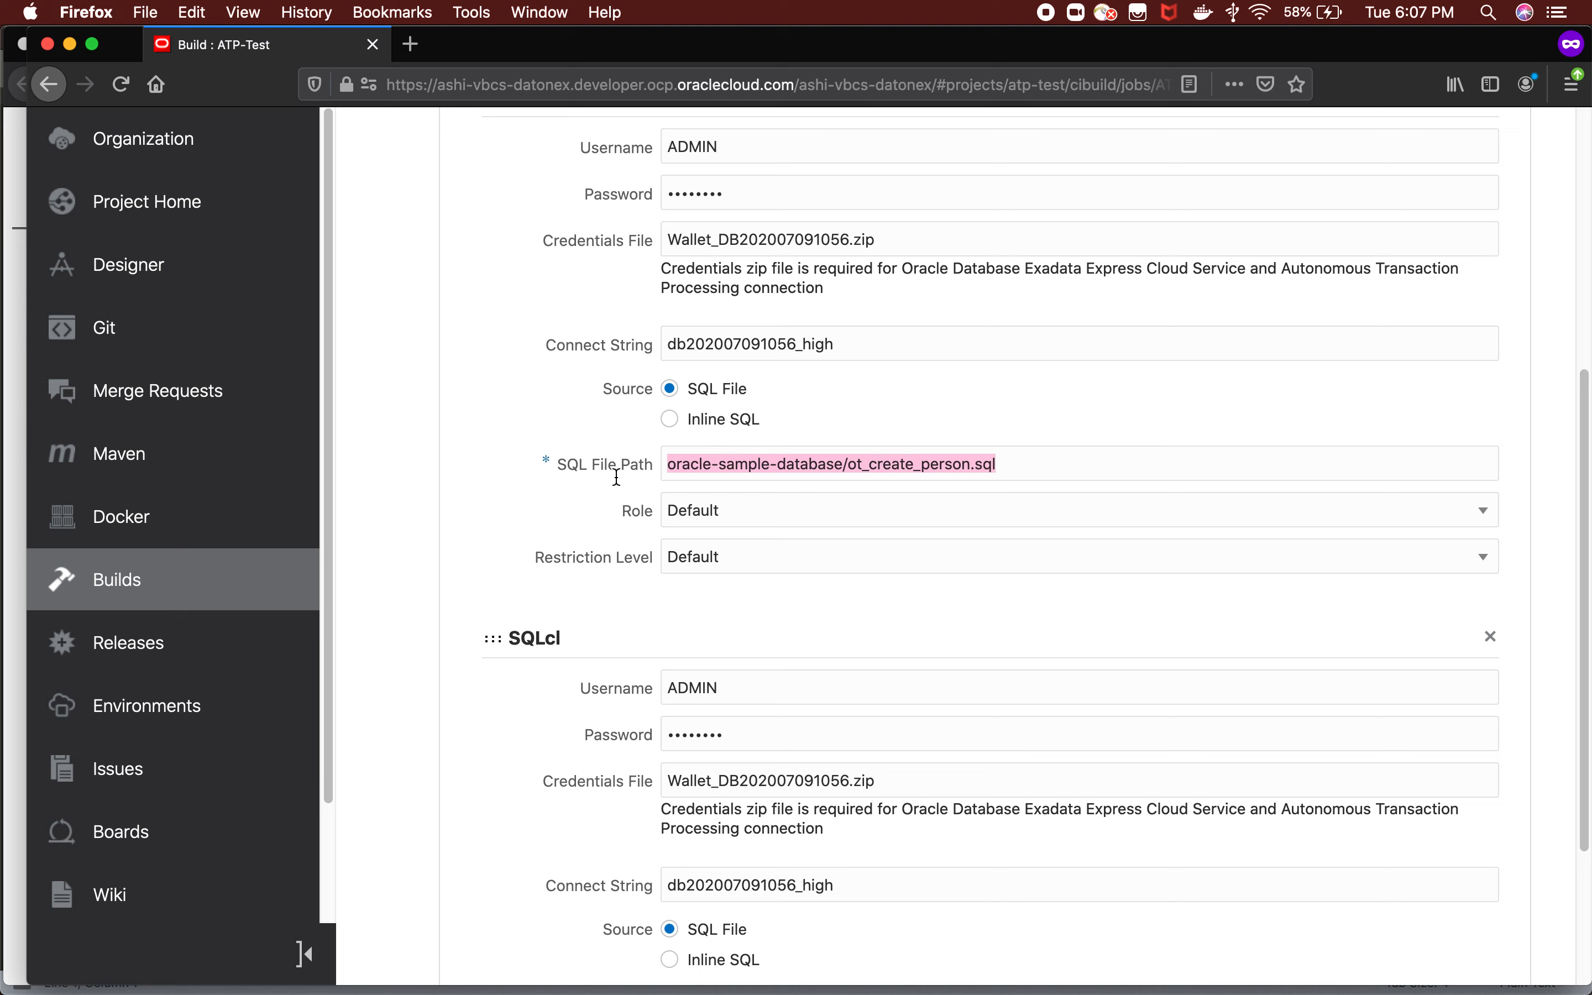
{"action": "scroll", "coordinate": [763, 511], "scroll_direction": "down", "scroll_amount": 5}
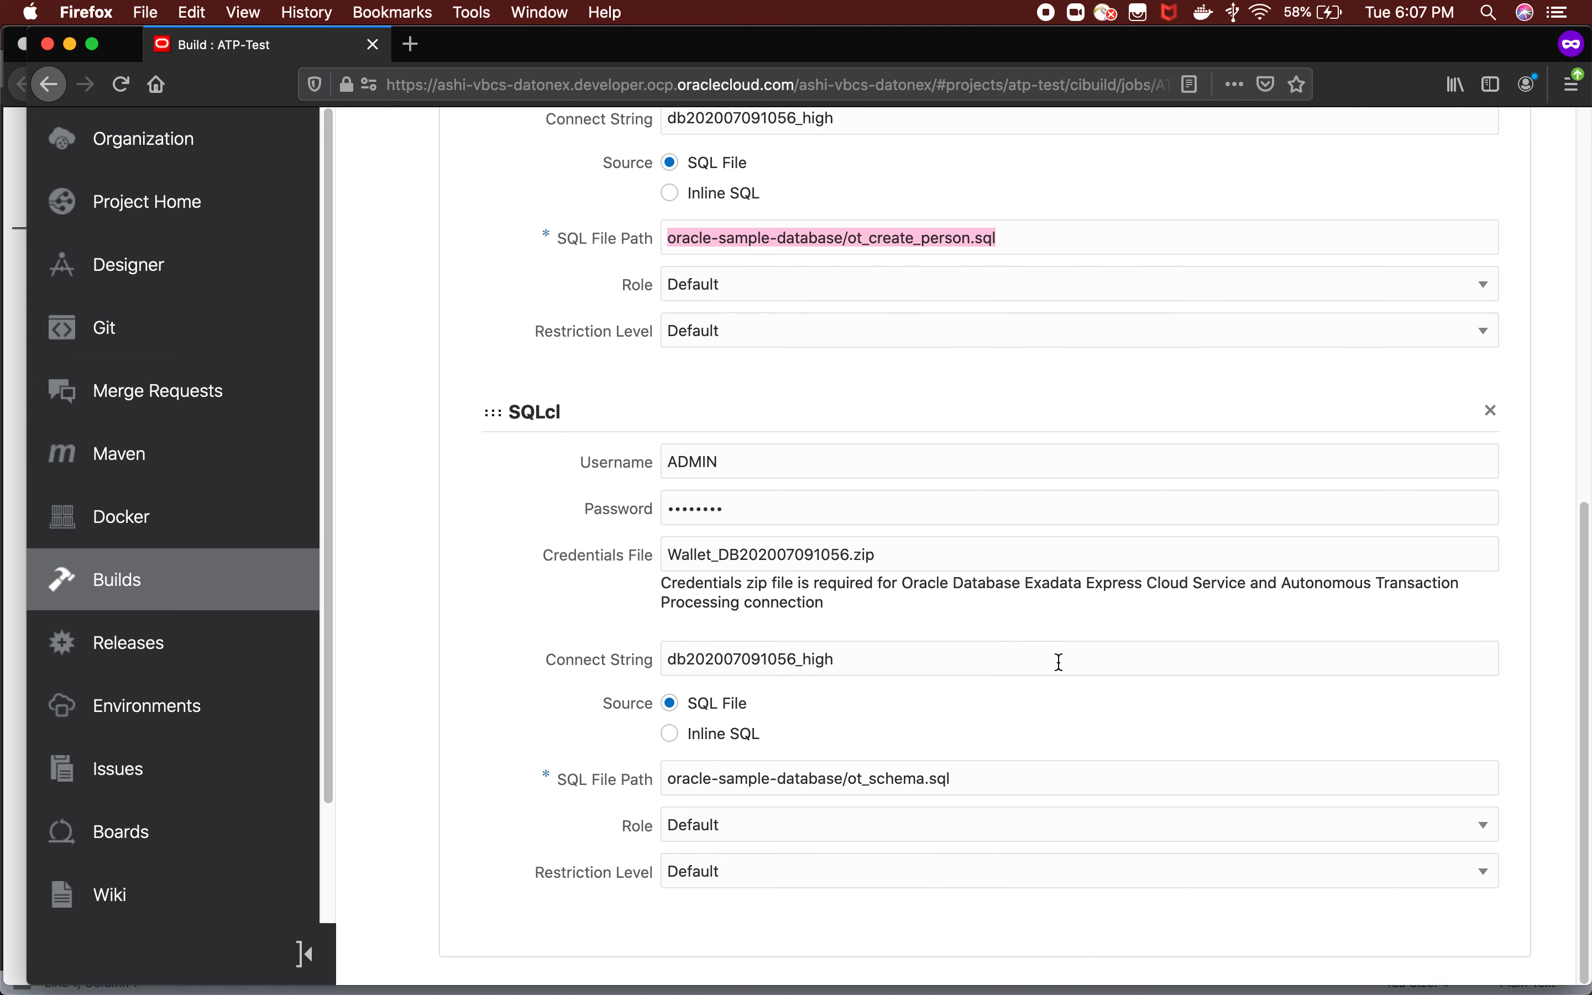
Look over both SQLcl steps once more and open the Organization page with its project list.
{"action": "scroll", "coordinate": [1059, 670], "scroll_direction": "up", "scroll_amount": 12}
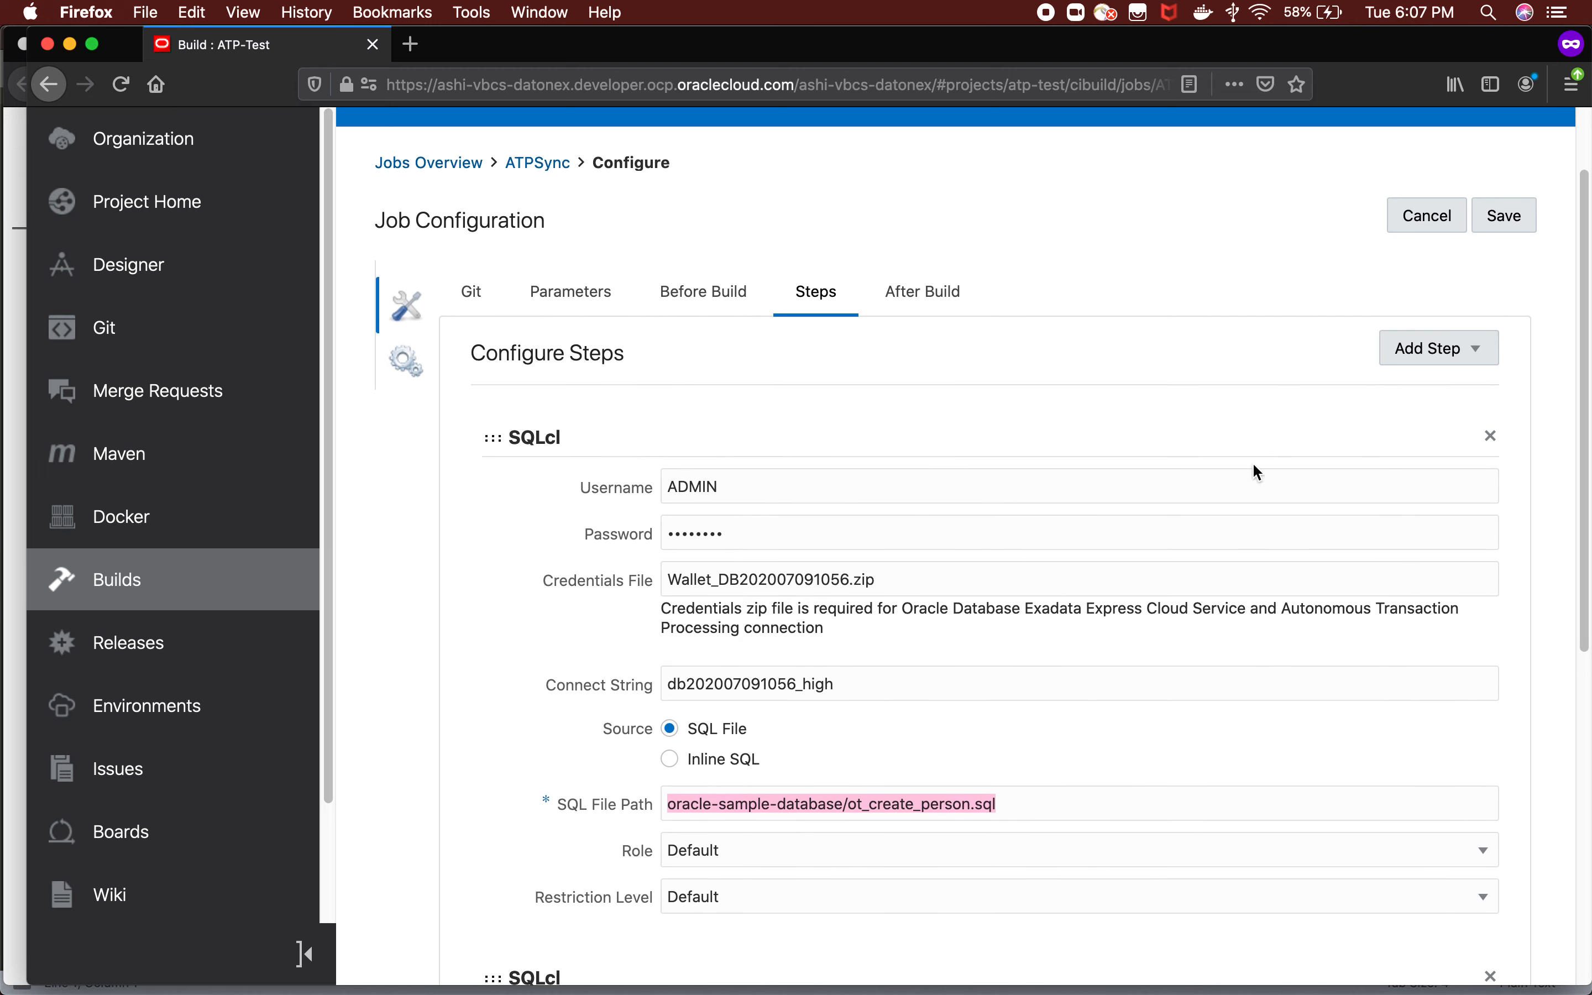
{"action": "scroll", "coordinate": [1202, 478], "scroll_direction": "down", "scroll_amount": 9}
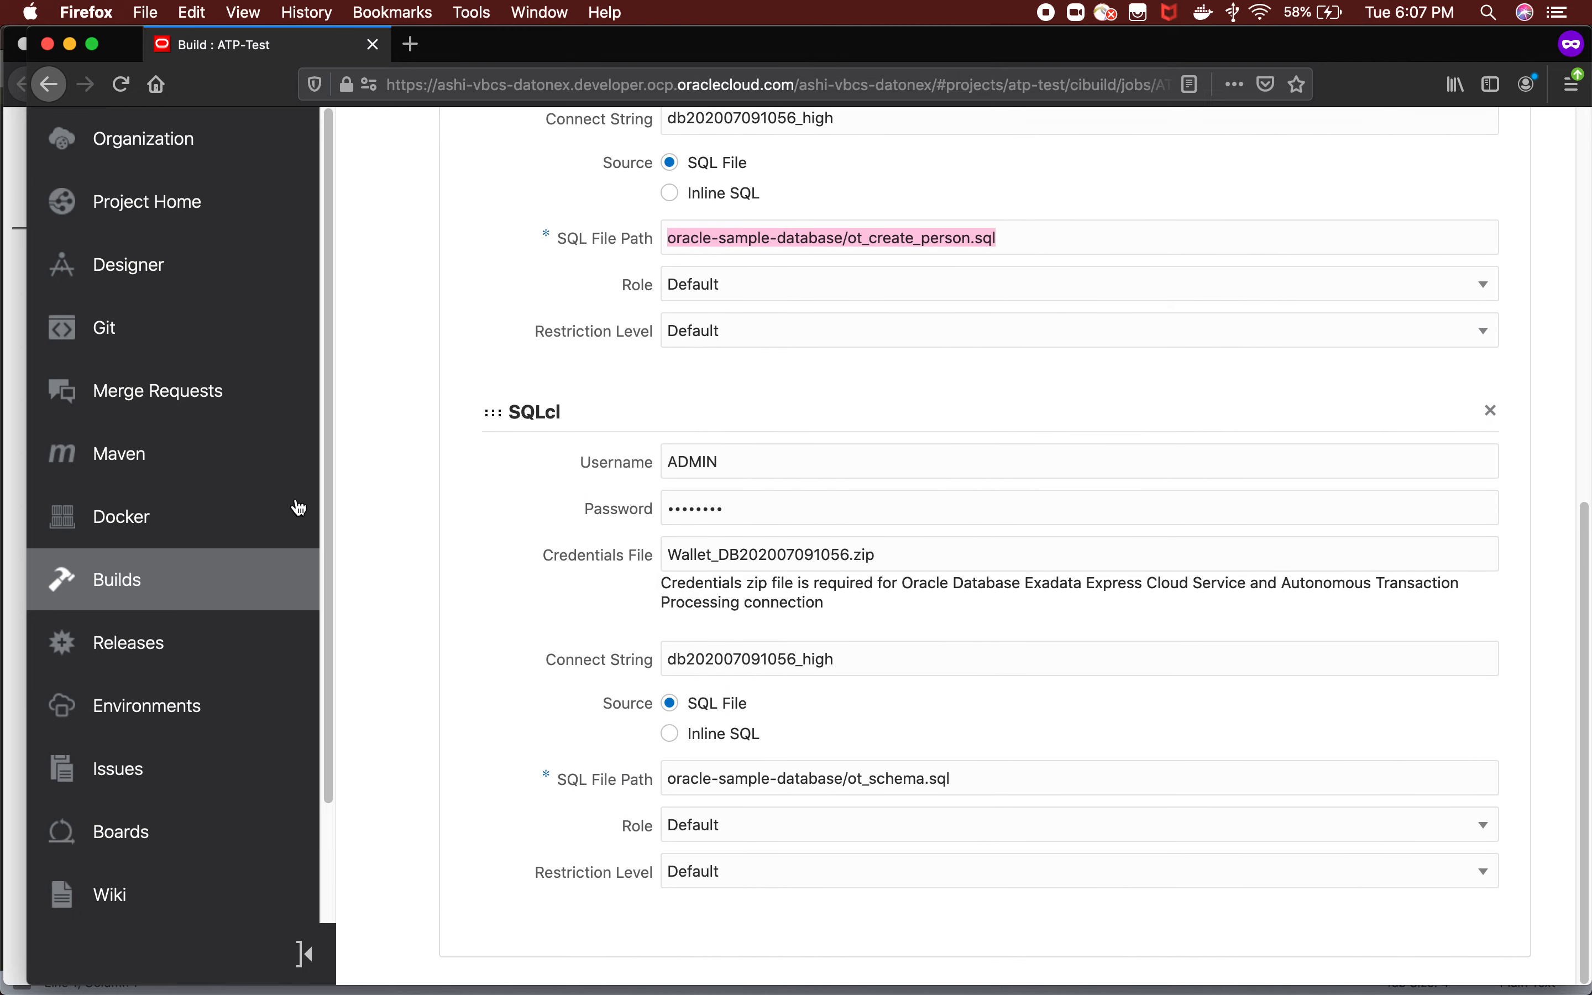
{"action": "scroll", "coordinate": [206, 388], "scroll_direction": "up", "scroll_amount": 6}
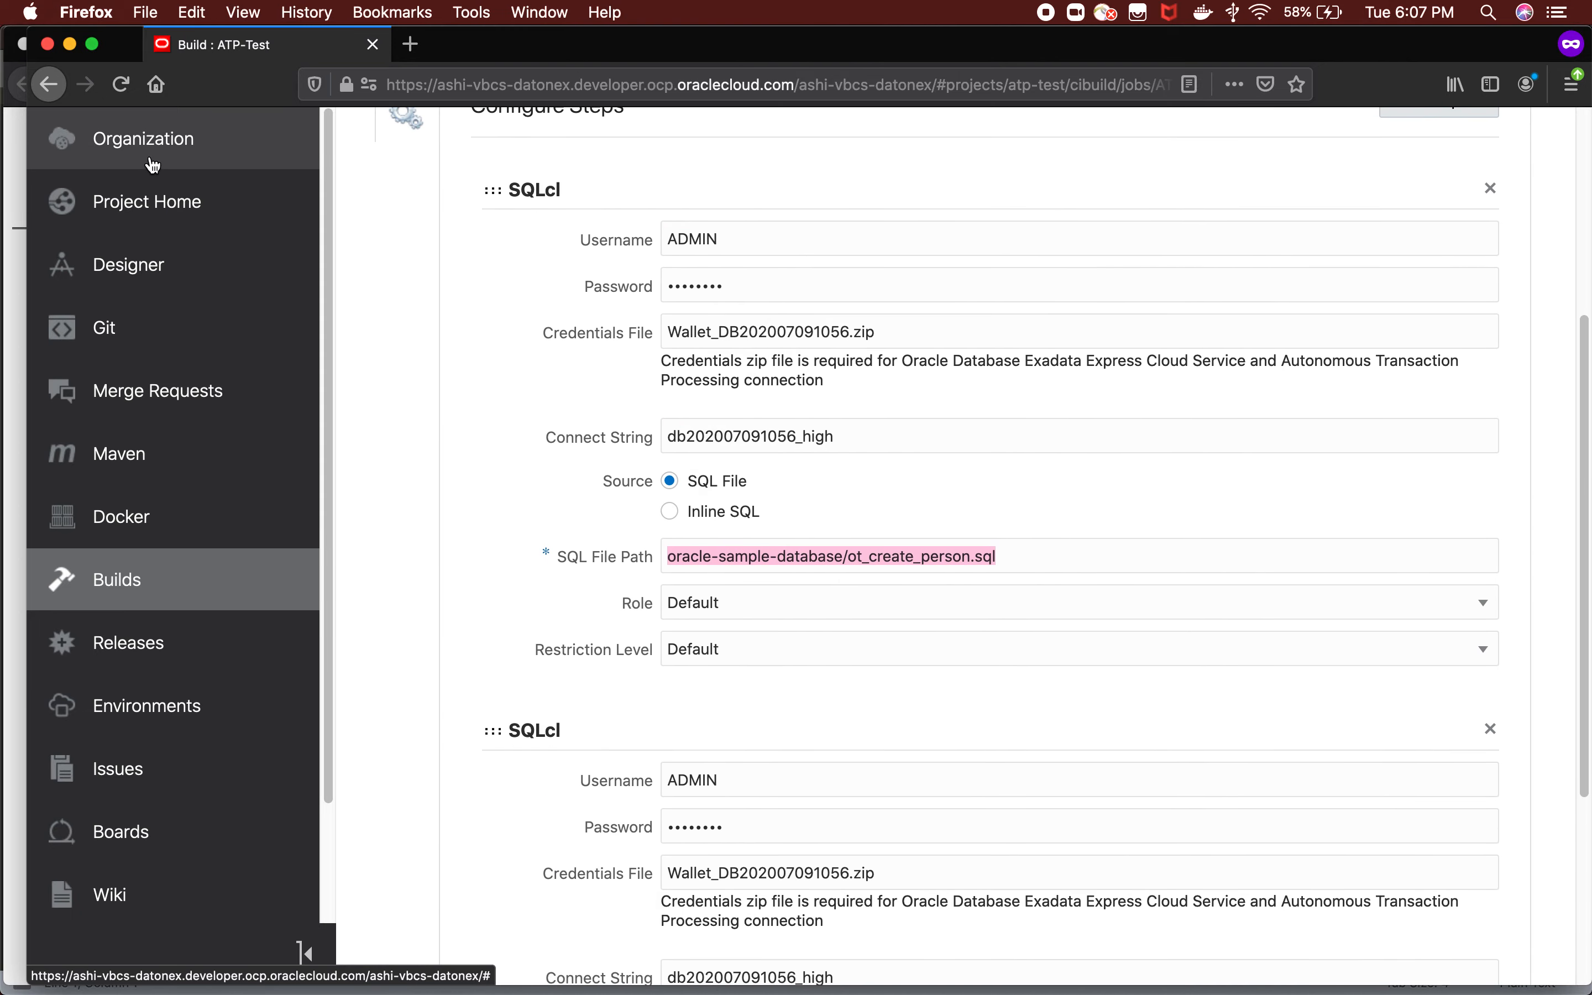
{"action": "left_click", "coordinate": [152, 159]}
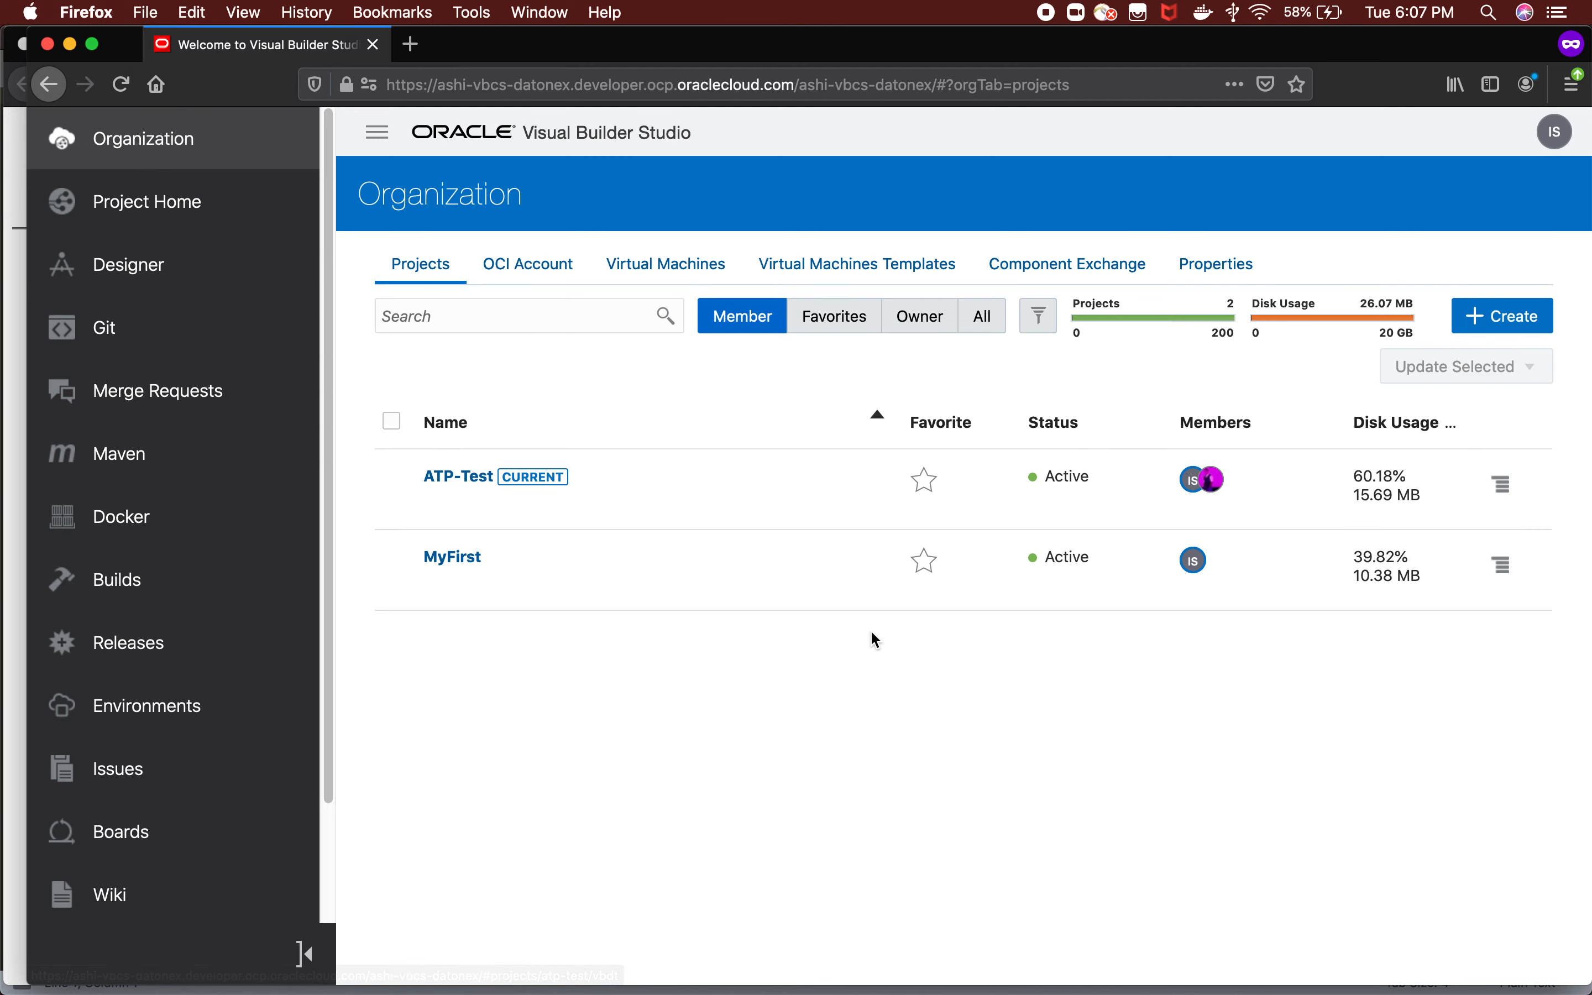
View the organization's virtual machines, check the ATPTemplate build VM's available actions, and open its template to examine the SQLcl 18 package.
{"action": "left_click", "coordinate": [696, 282]}
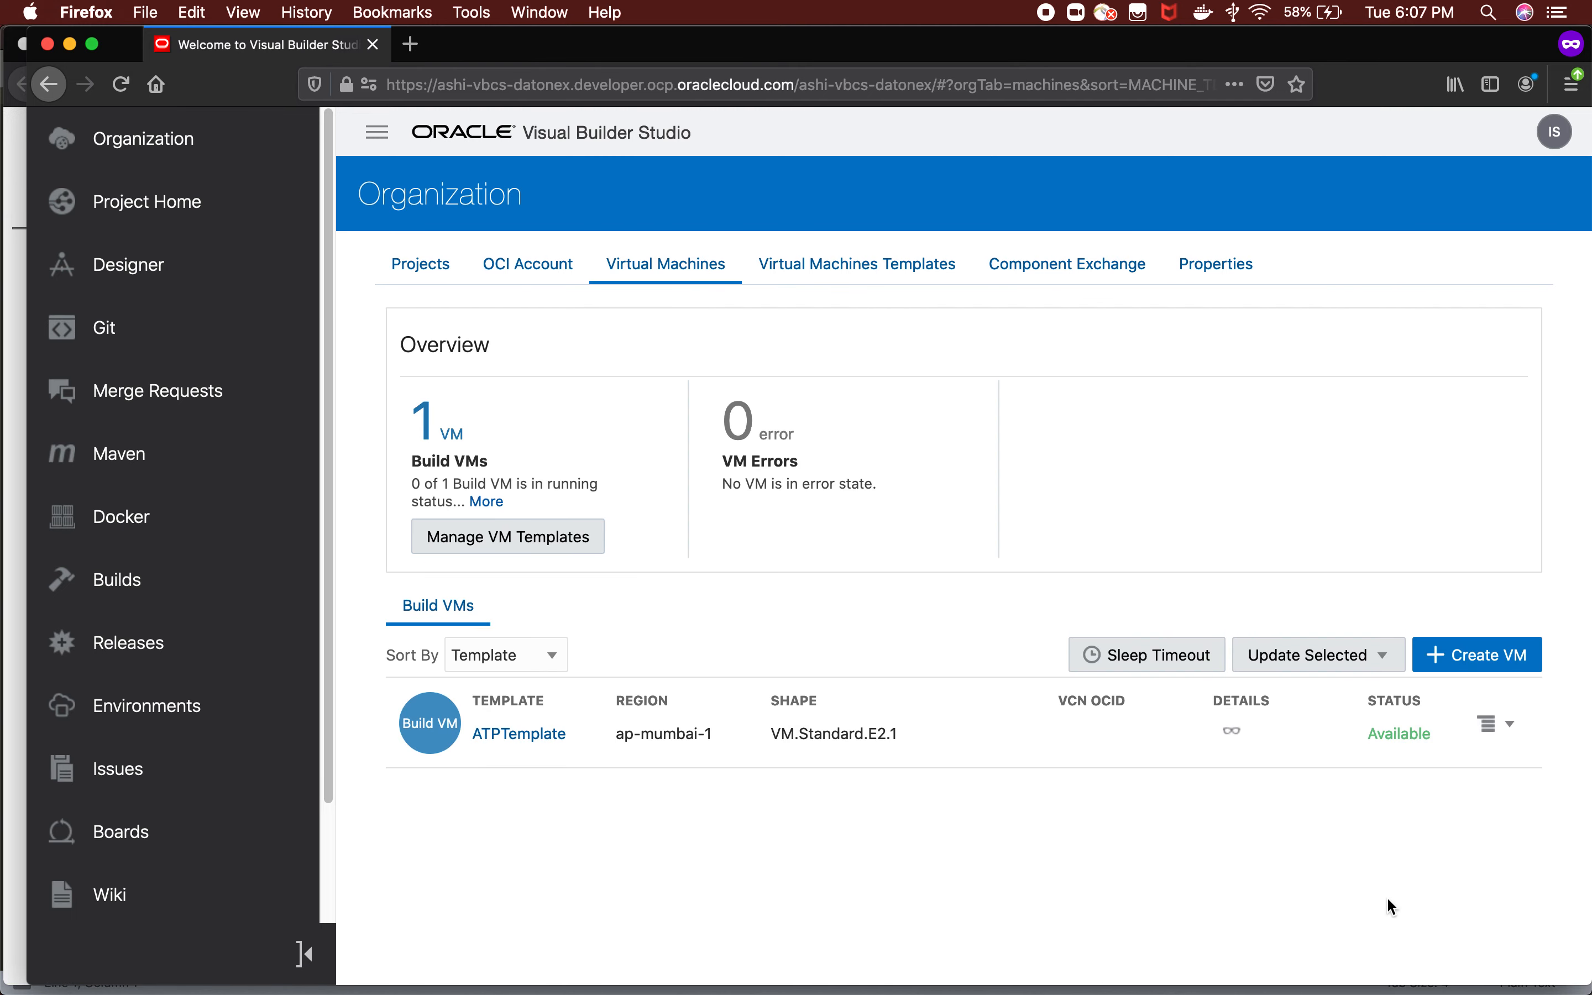
{"action": "left_click", "coordinate": [1498, 730]}
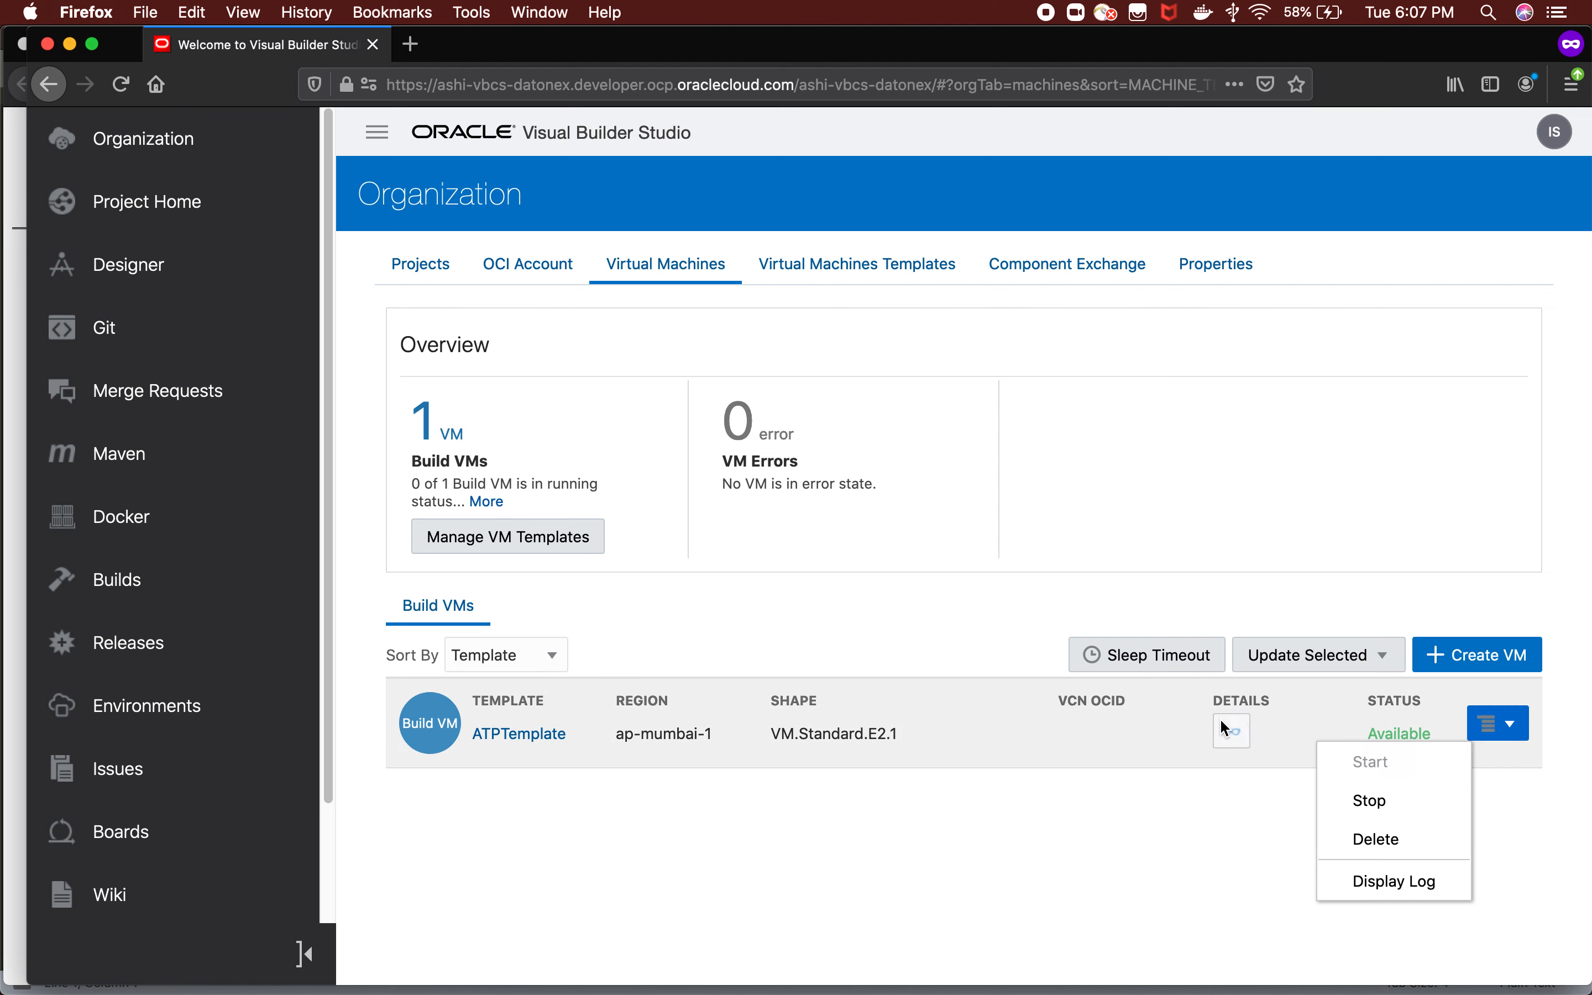
{"action": "left_click", "coordinate": [1221, 738]}
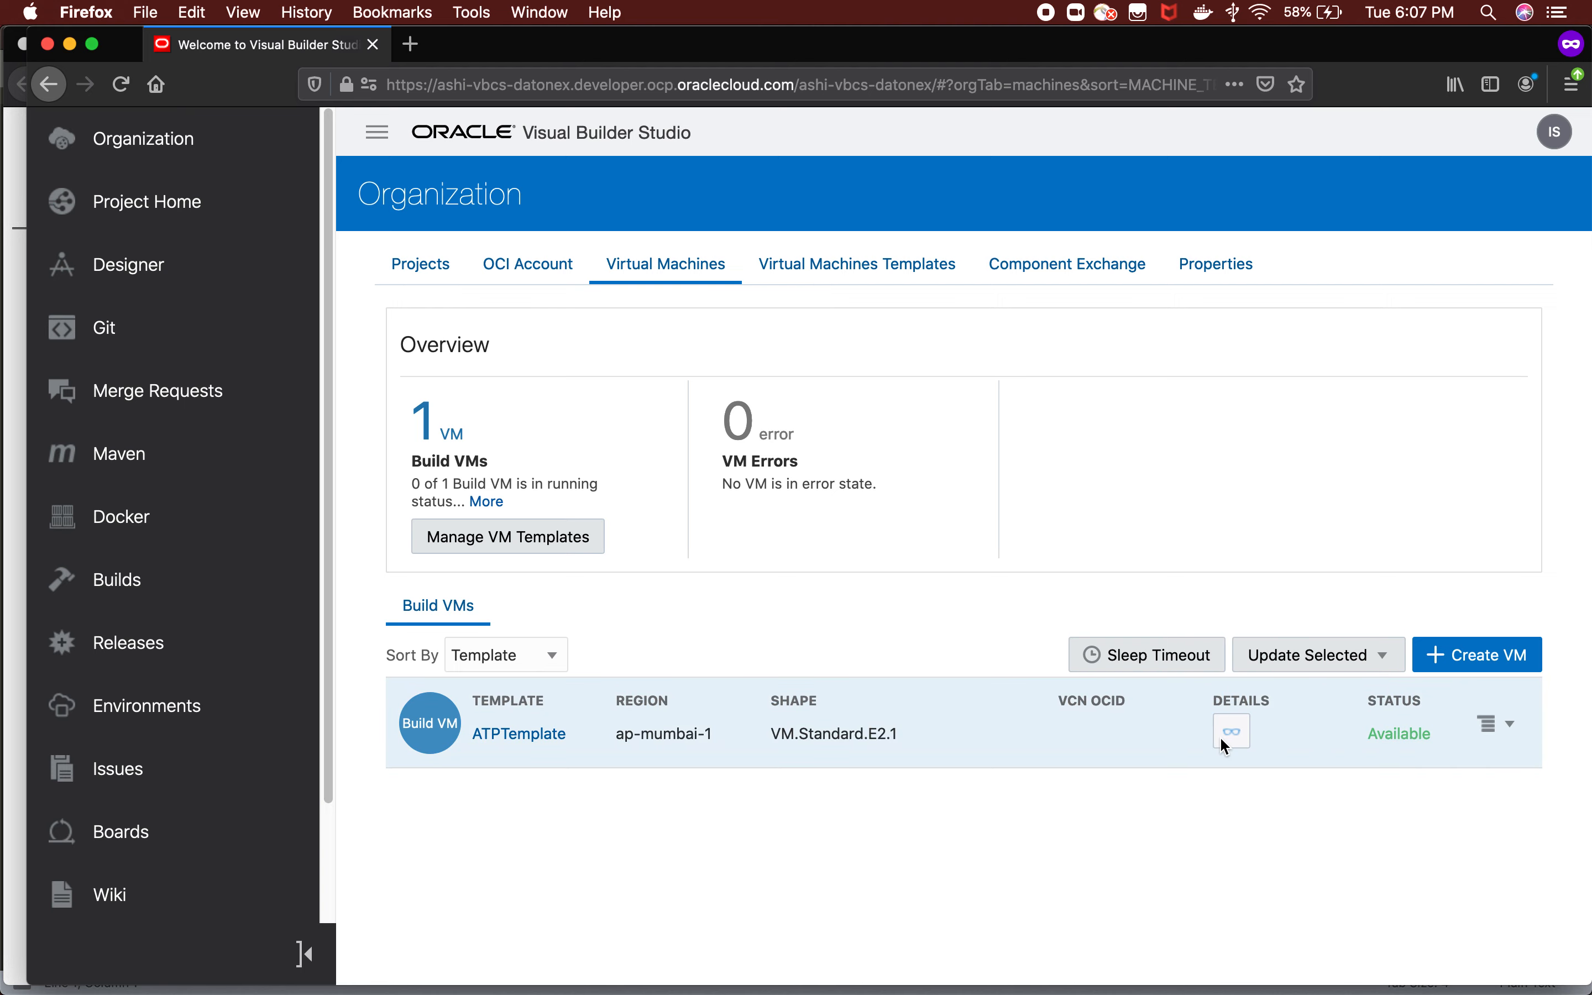
{"action": "left_click", "coordinate": [531, 735]}
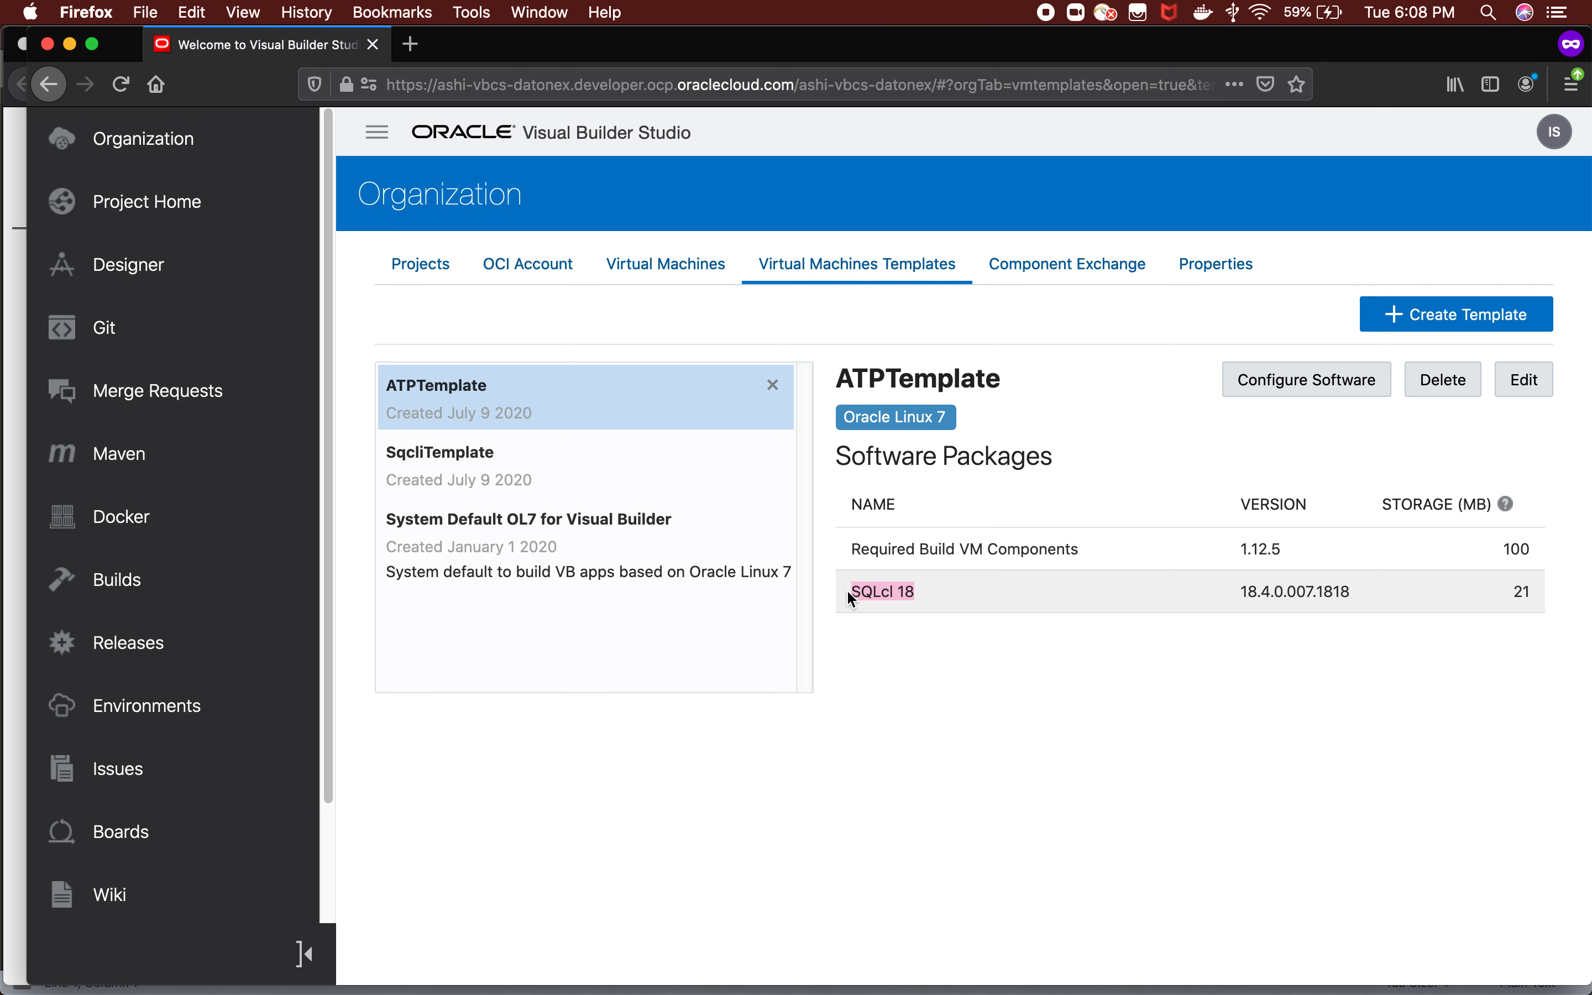
{"action": "left_click", "coordinate": [876, 590]}
Return to the Virtual Machines list, view the ATPTemplate build VM's instance details and highlight its public IP.
{"action": "left_click", "coordinate": [683, 281]}
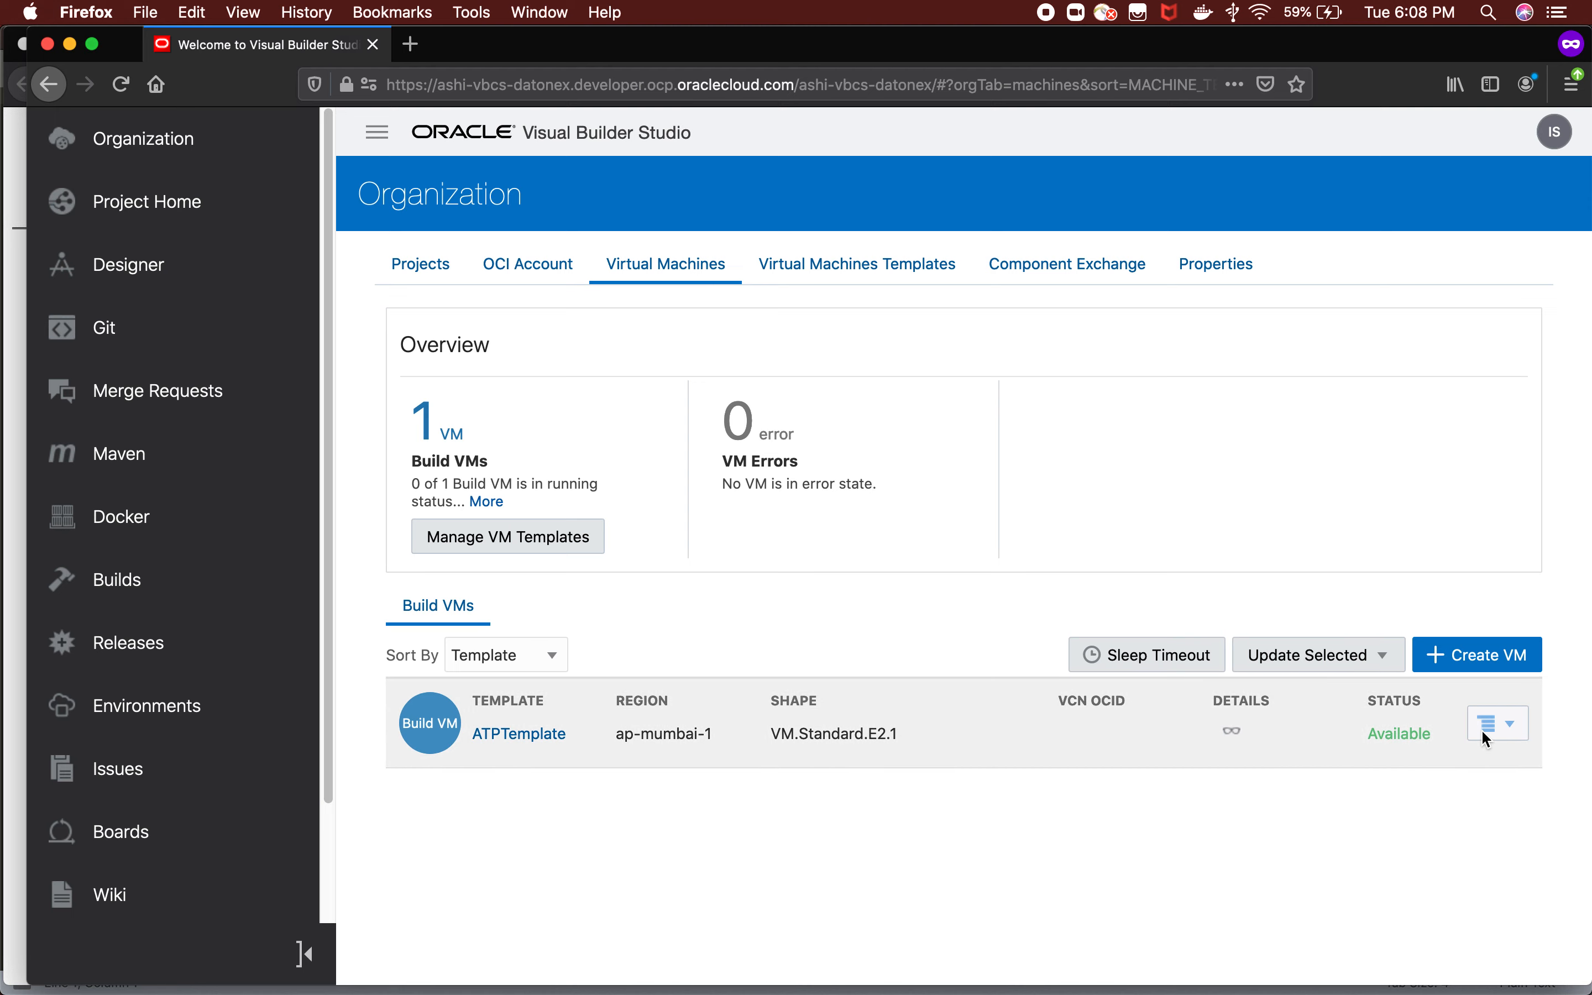
{"action": "left_click", "coordinate": [1225, 736]}
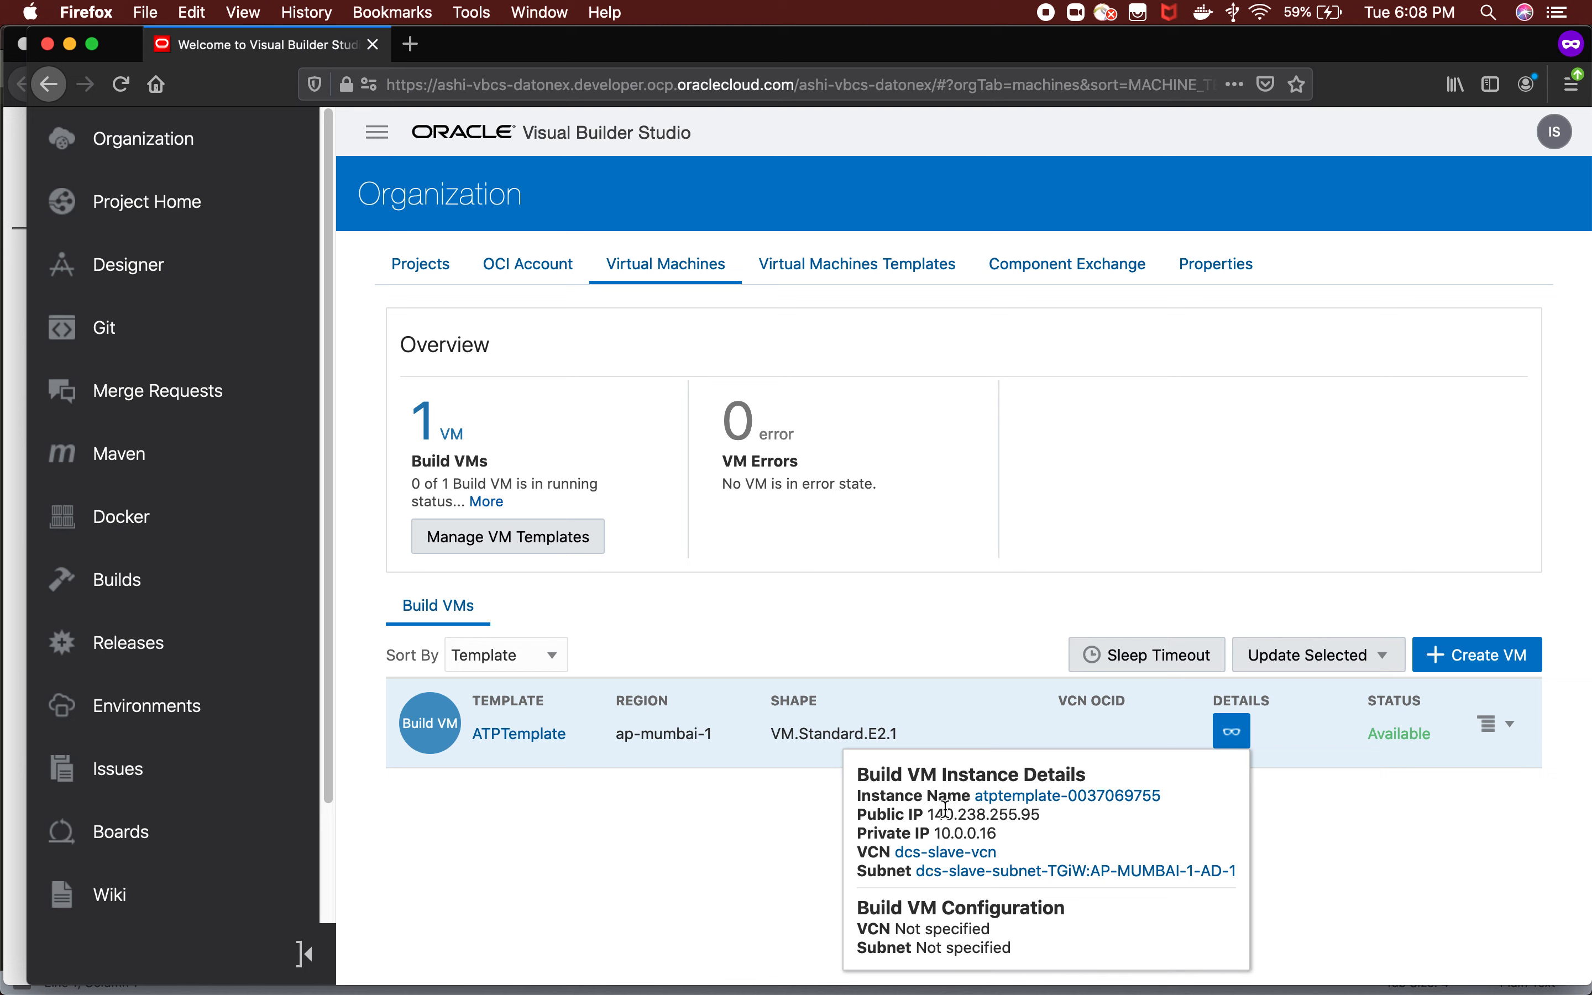
{"action": "left_click_drag", "start_coordinate": [1051, 818], "coordinate": [928, 815]}
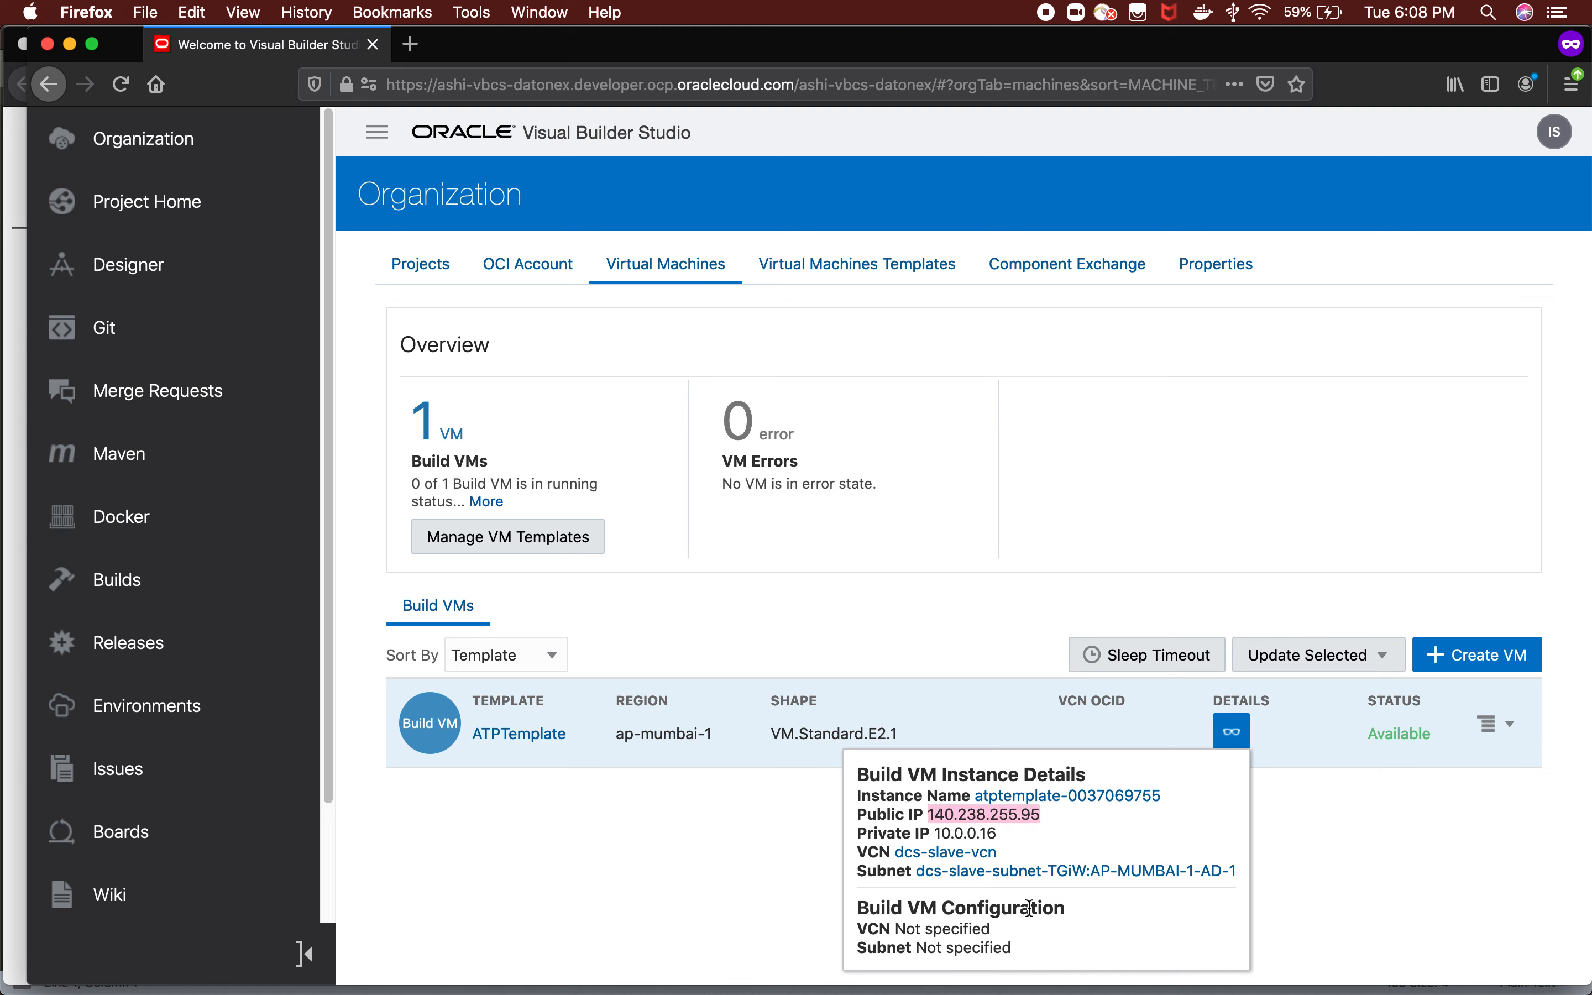
{"action": "left_click", "coordinate": [773, 848]}
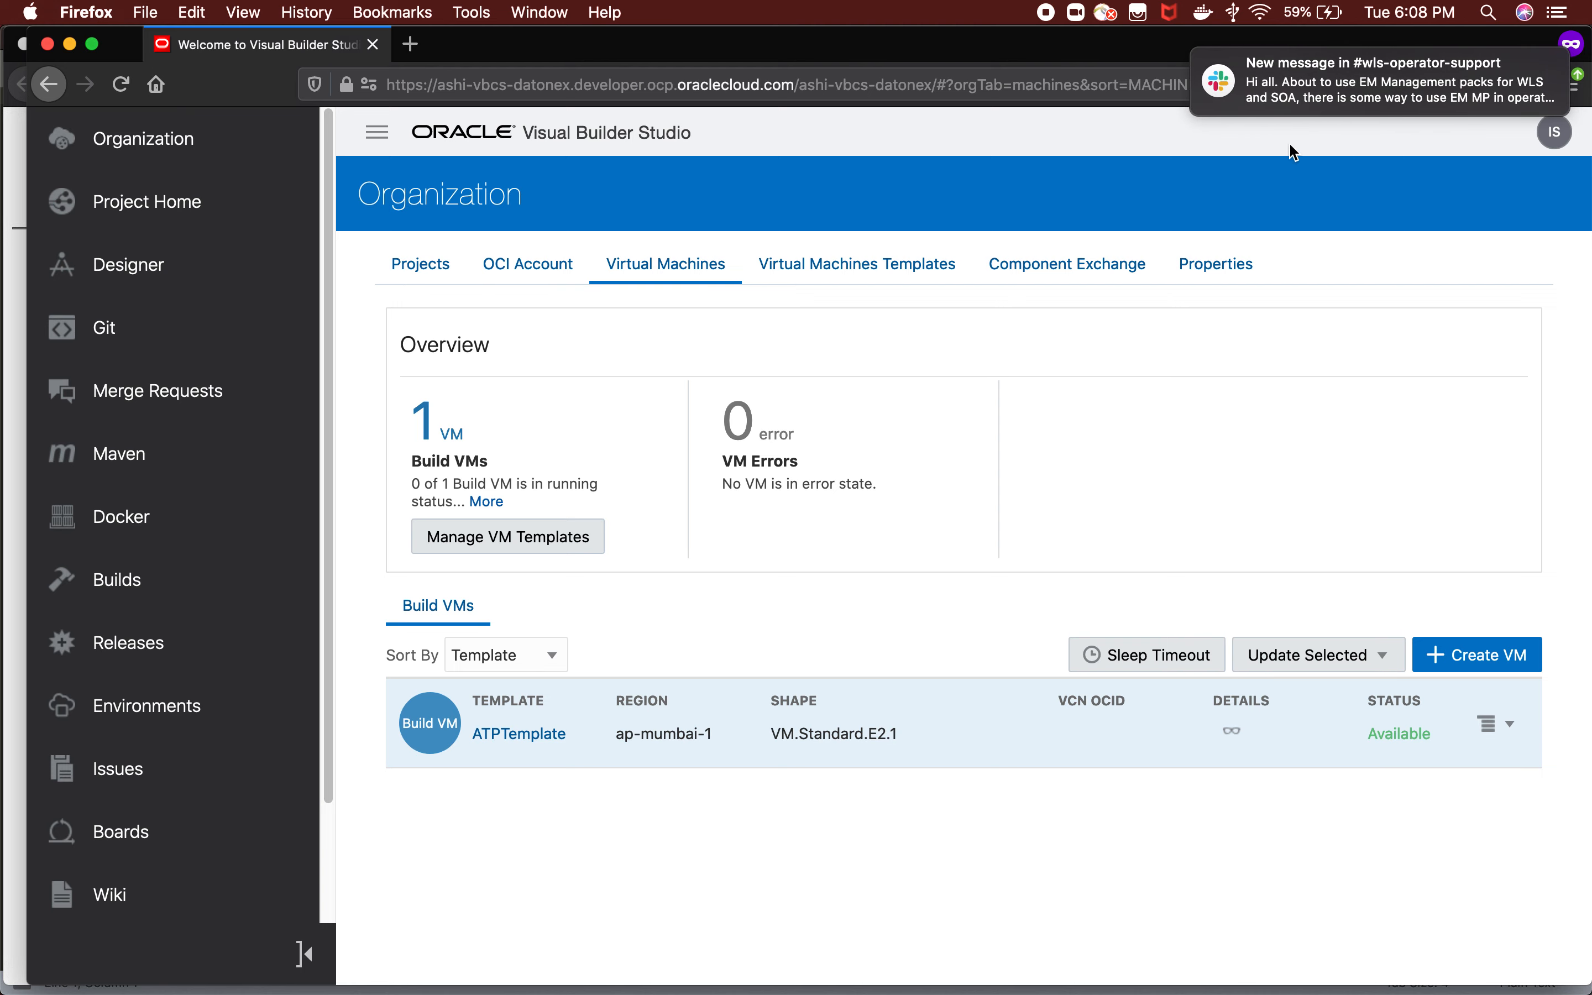
{"action": "scroll", "coordinate": [1341, 87], "scroll_direction": "left", "scroll_amount": 5}
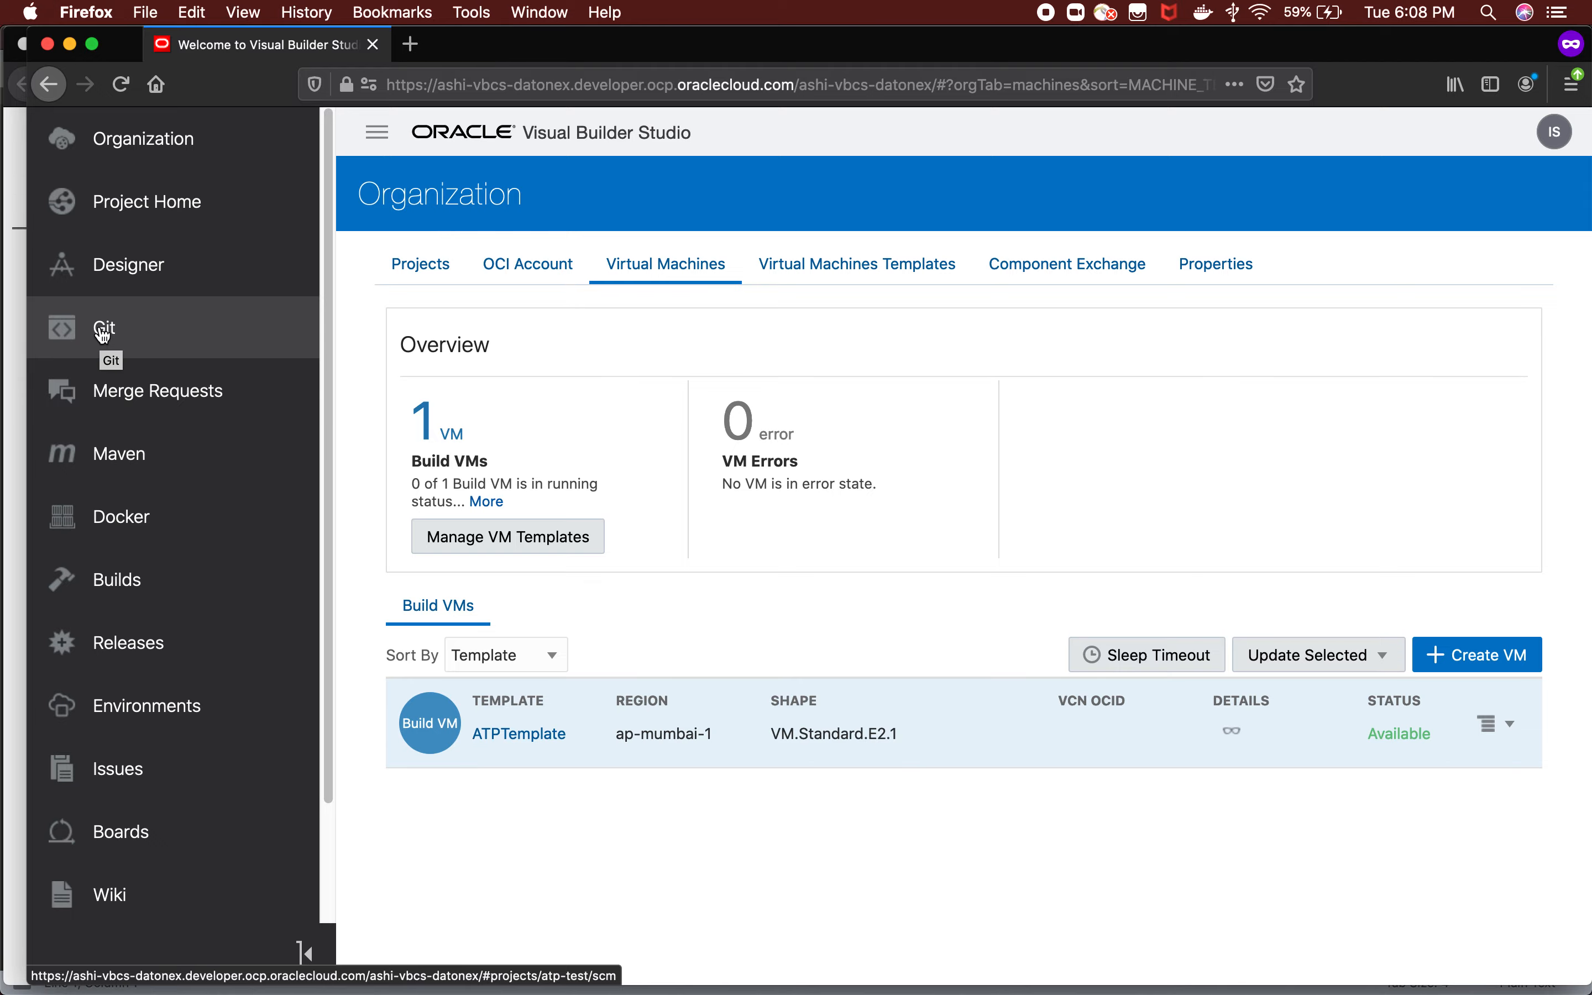
Switch to Oracle SQL Developer, refresh the ATPTest connection's tables and expand PERSONS to examine its columns.
{"action": "mouse_move", "coordinate": [798, 978]}
{"action": "left_click", "coordinate": [1008, 964]}
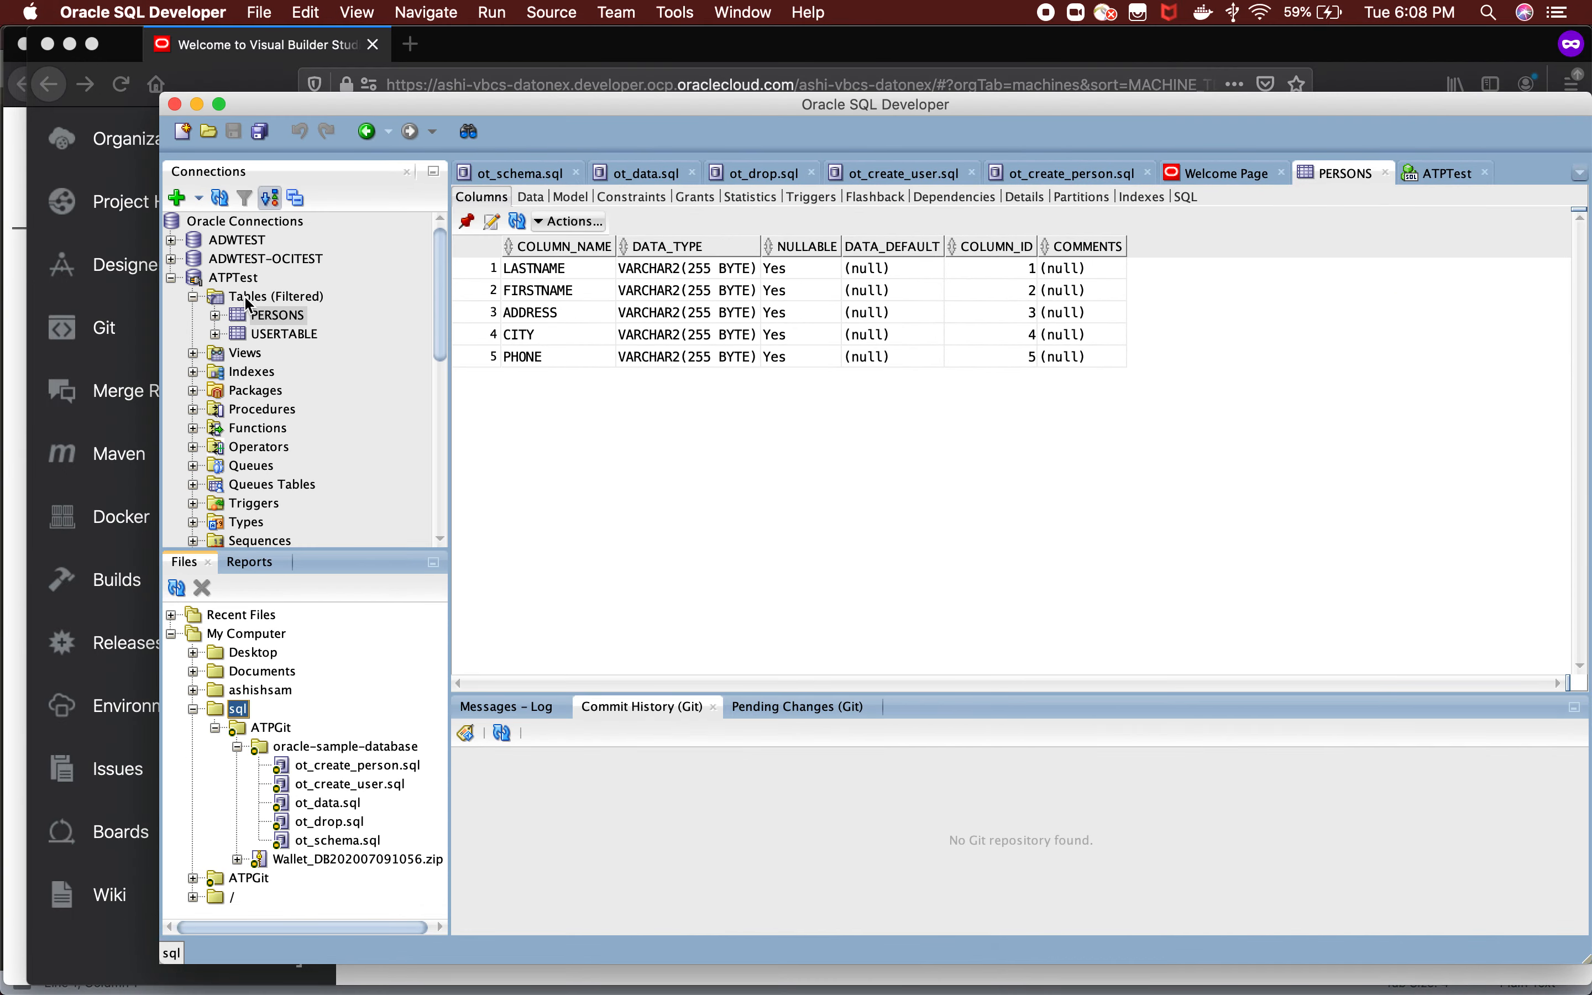
{"action": "left_click", "coordinate": [246, 300]}
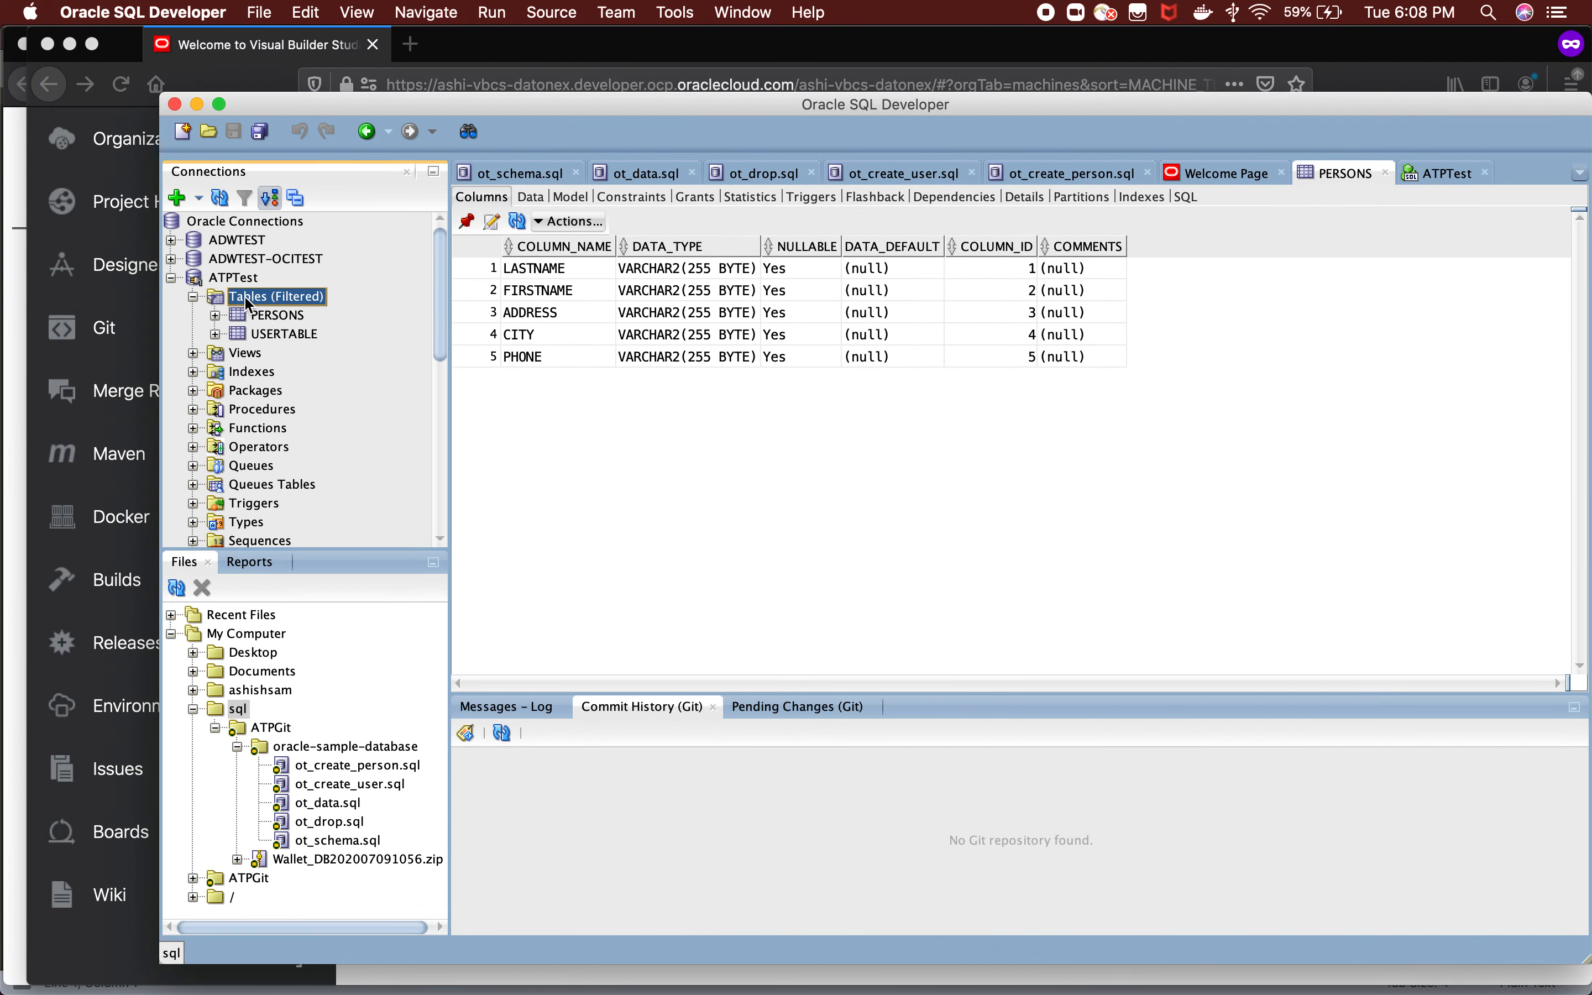
{"action": "right_click", "coordinate": [246, 301]}
{"action": "left_click", "coordinate": [225, 194]}
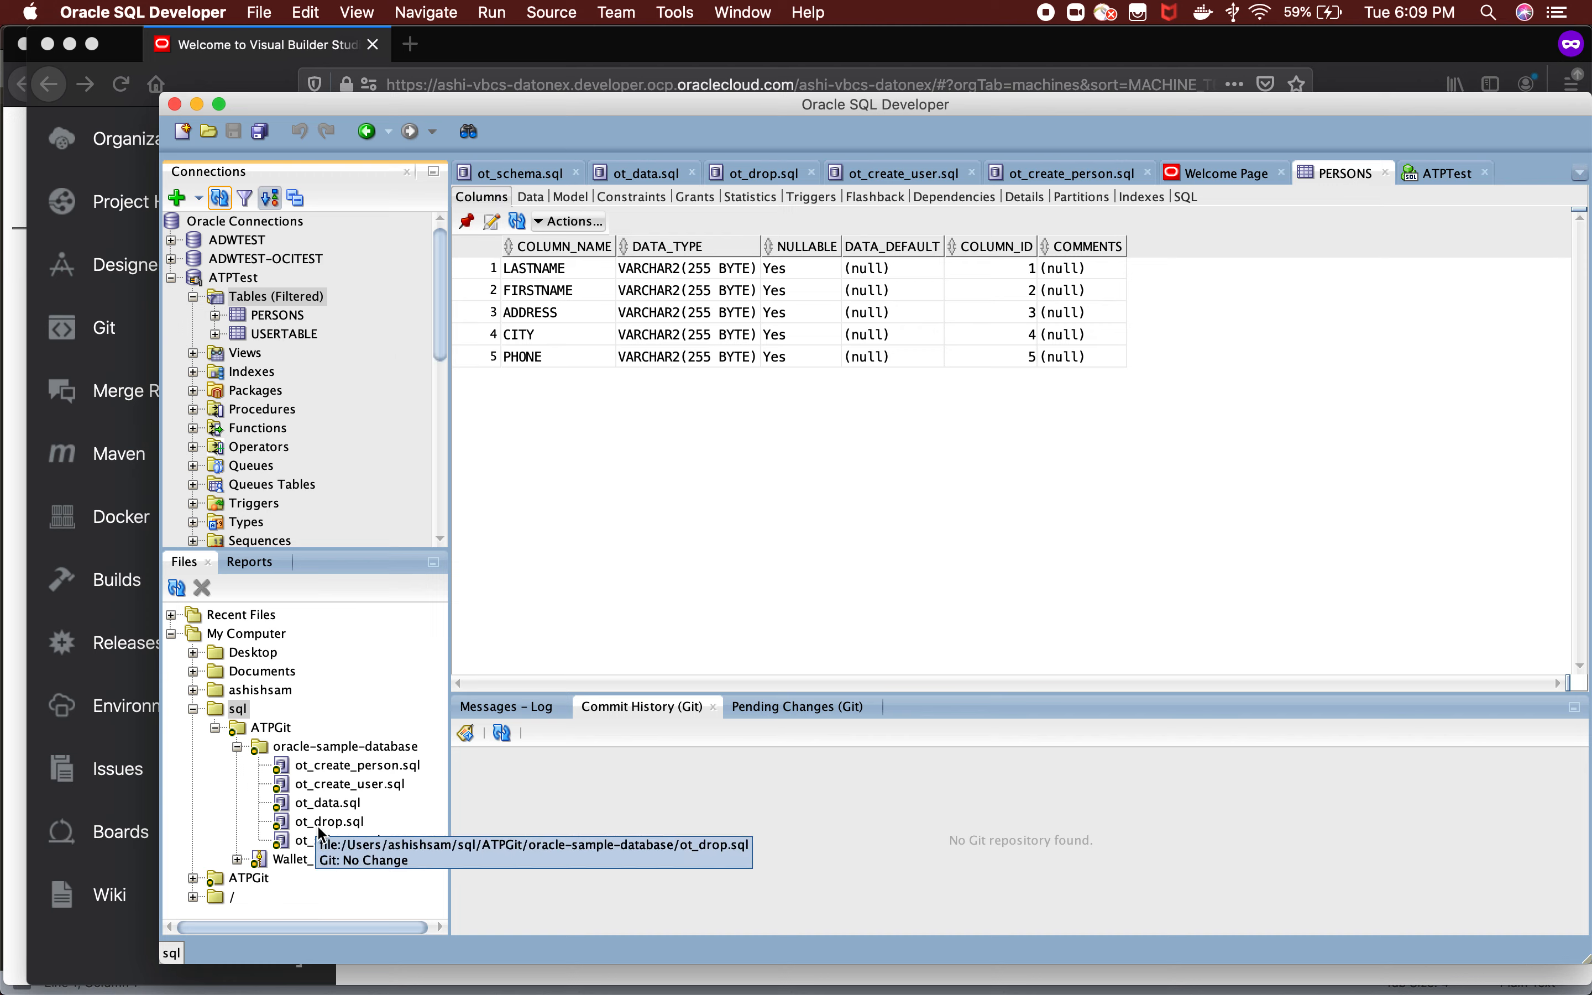
{"action": "left_click", "coordinate": [333, 788]}
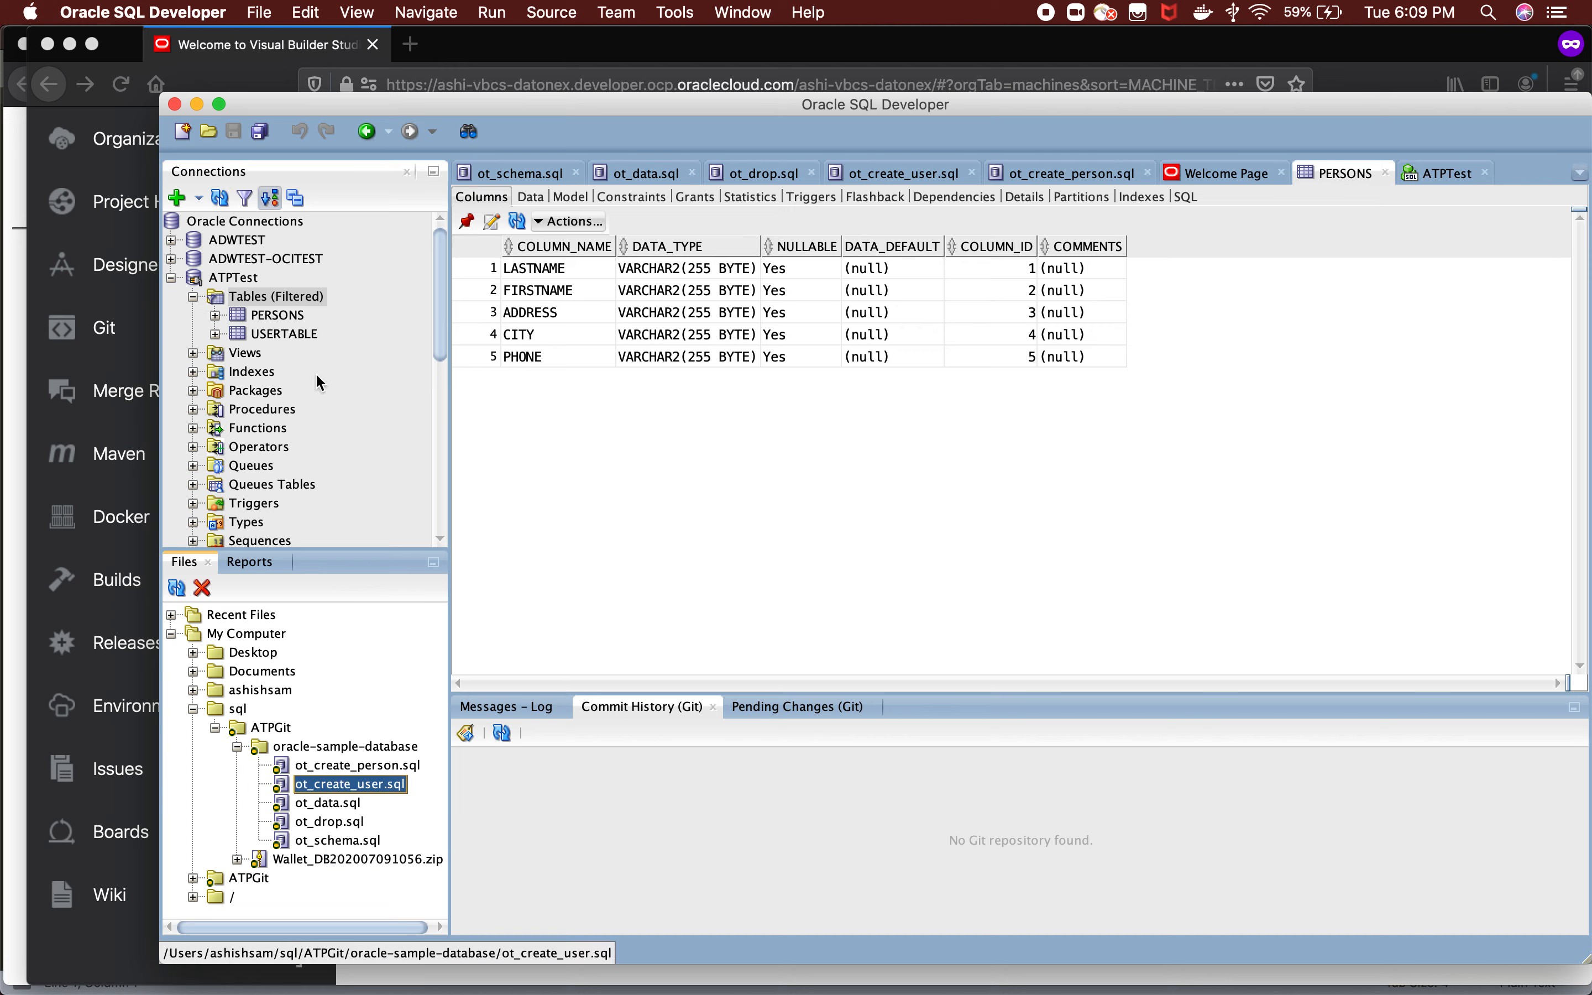
{"action": "left_click", "coordinate": [271, 315]}
{"action": "left_click", "coordinate": [215, 315]}
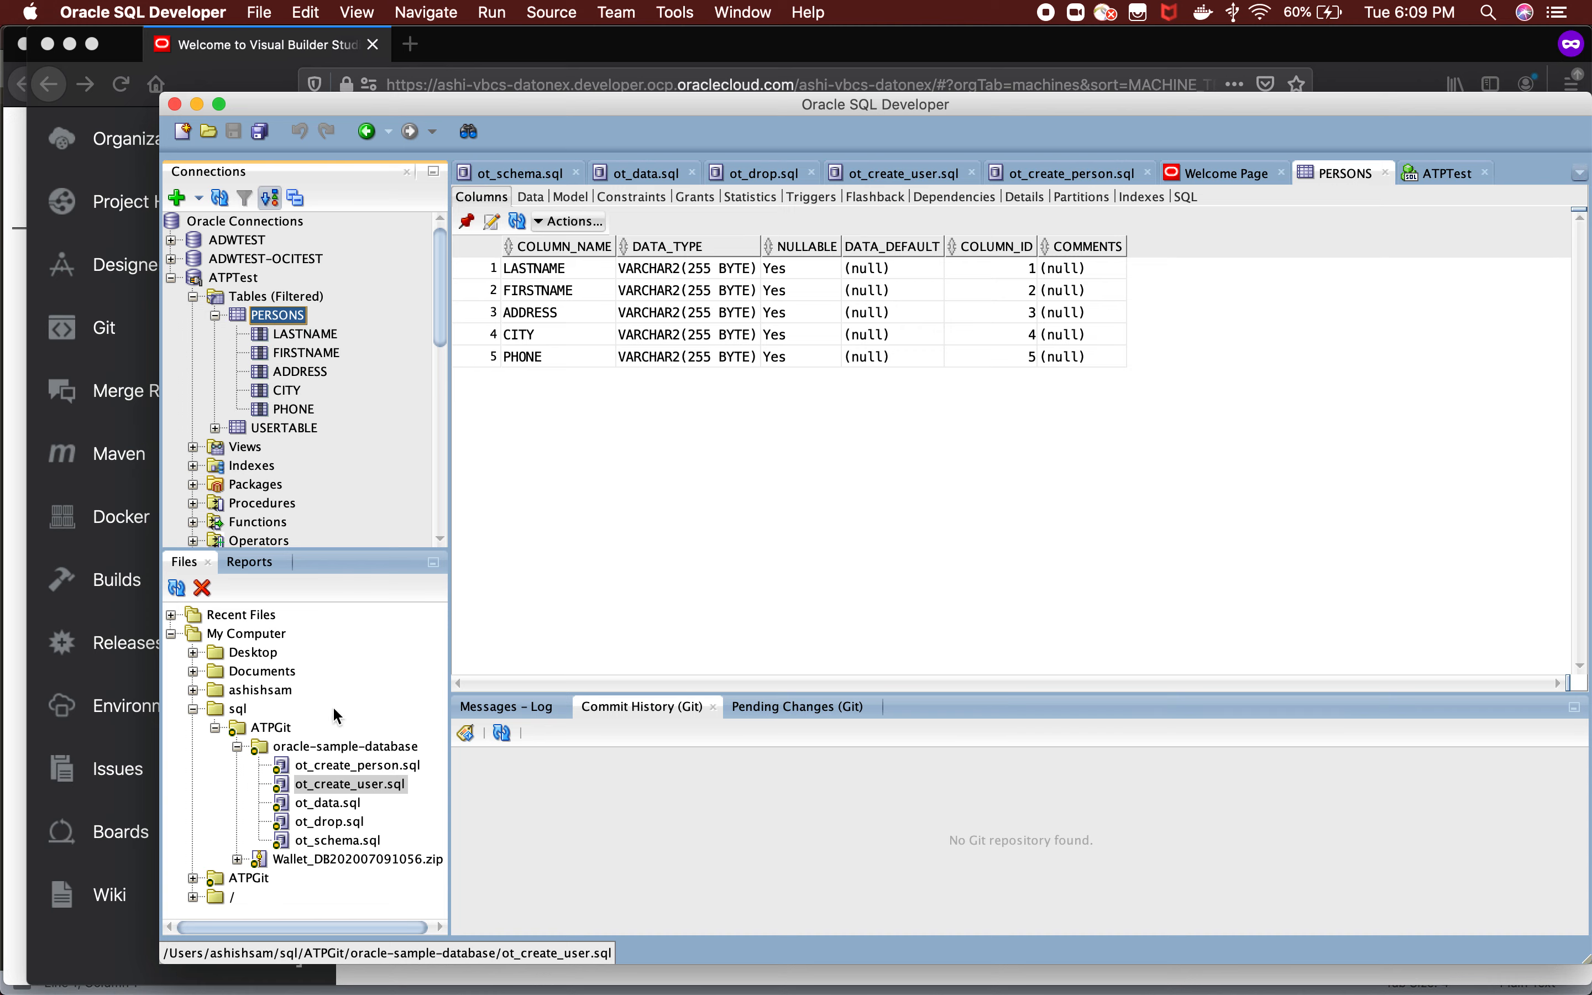
Open ot_create_person.sql and duplicate its ALTER TABLE Persons statement at the end, changing the copy's added column to mobile.
{"action": "left_click", "coordinate": [339, 767]}
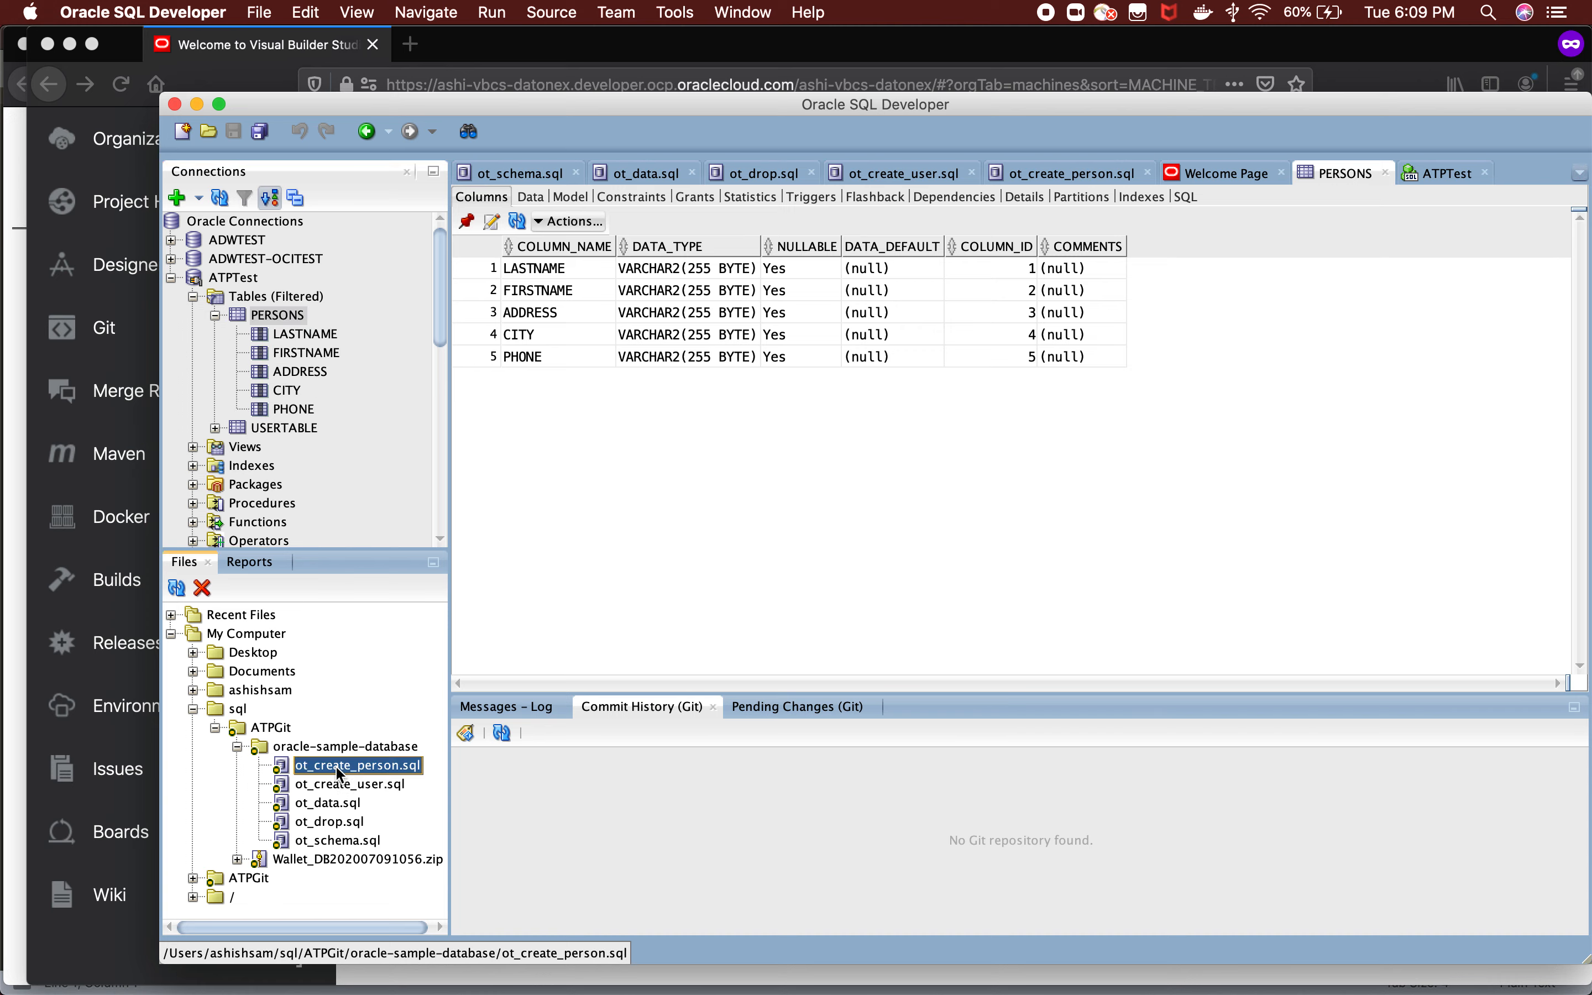
{"action": "double_click", "coordinate": [339, 774]}
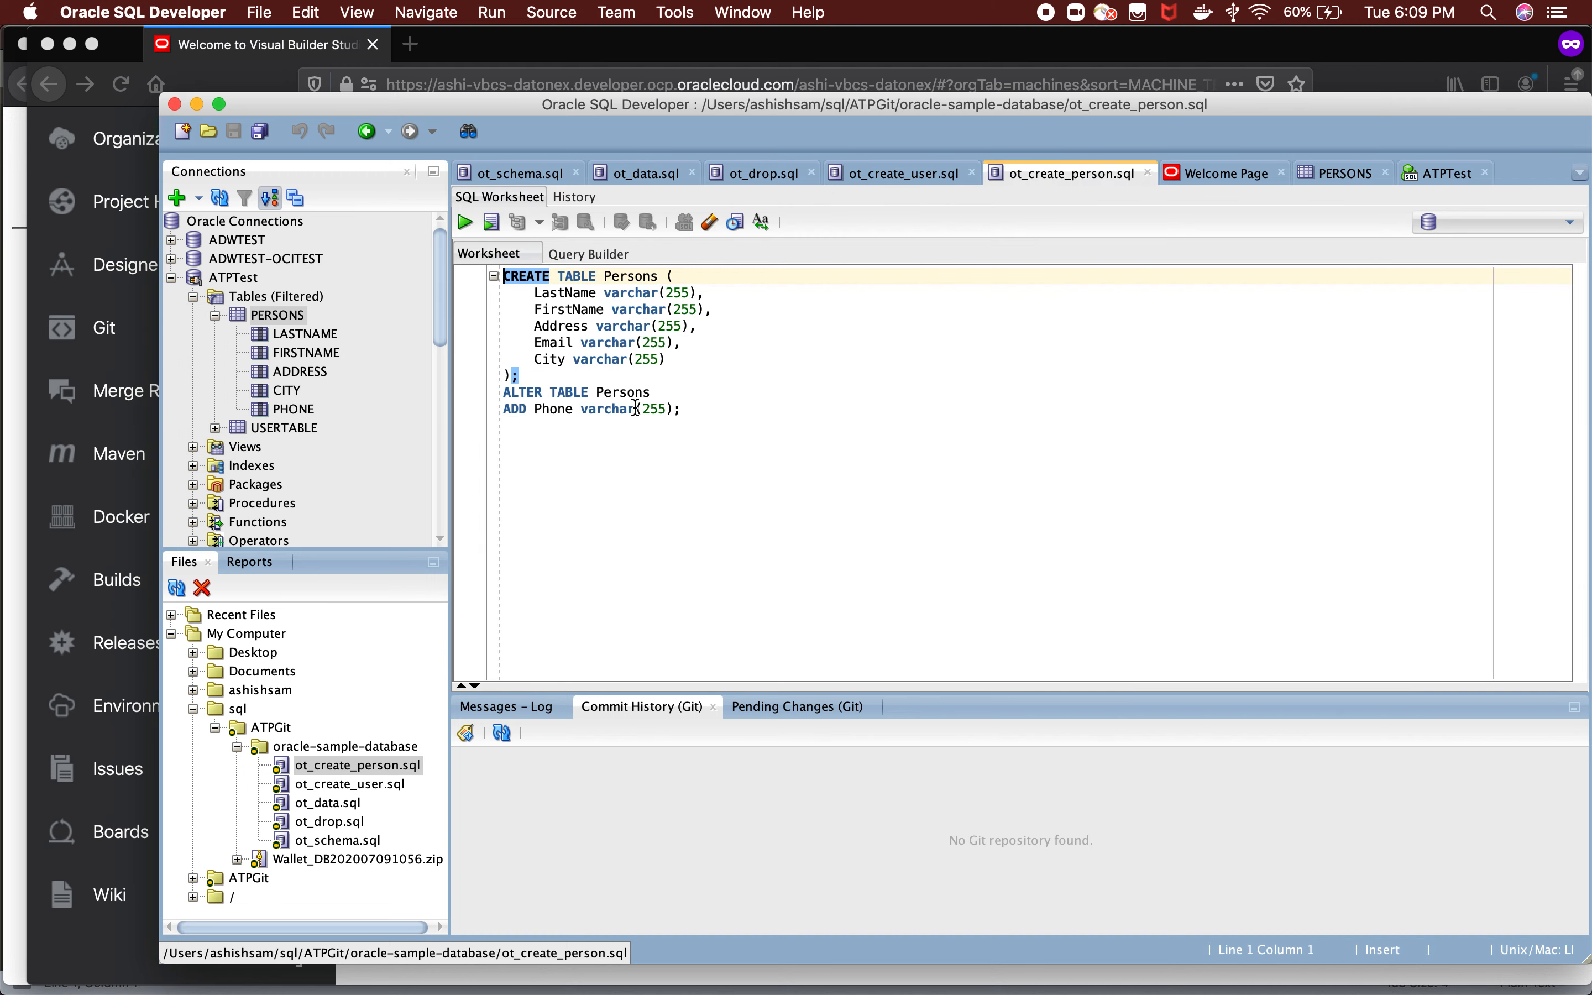
{"action": "left_click_drag", "start_coordinate": [683, 413], "coordinate": [497, 393]}
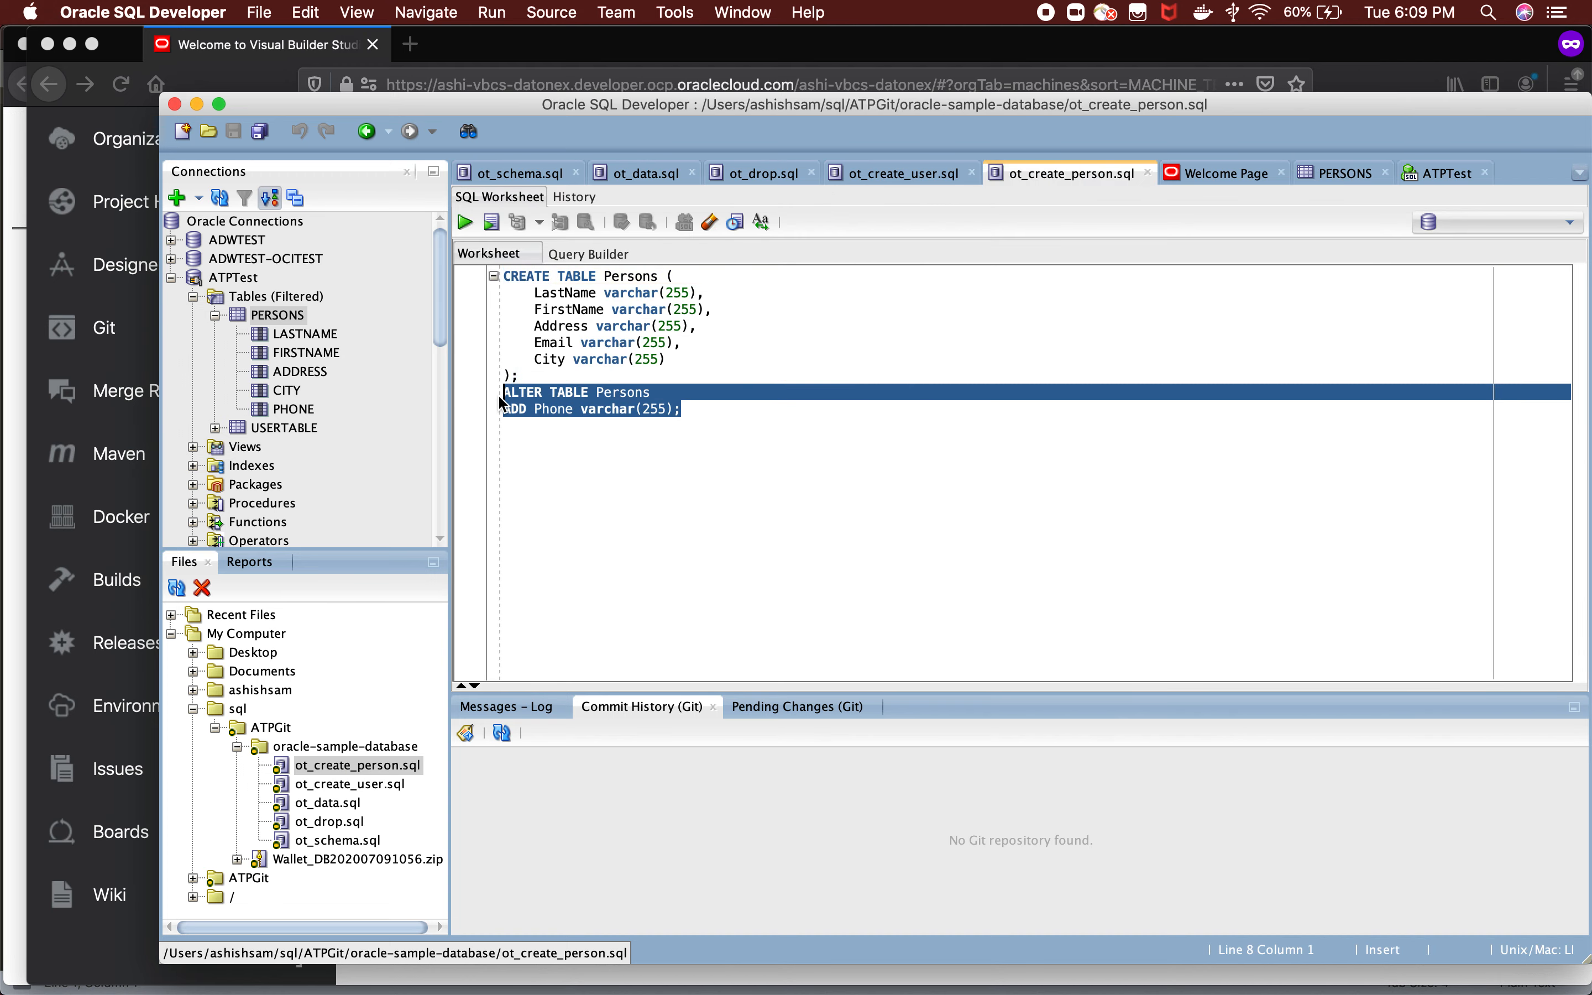
{"action": "key", "text": "super+c"}
{"action": "left_click", "coordinate": [698, 418]}
{"action": "key", "text": "Return"}
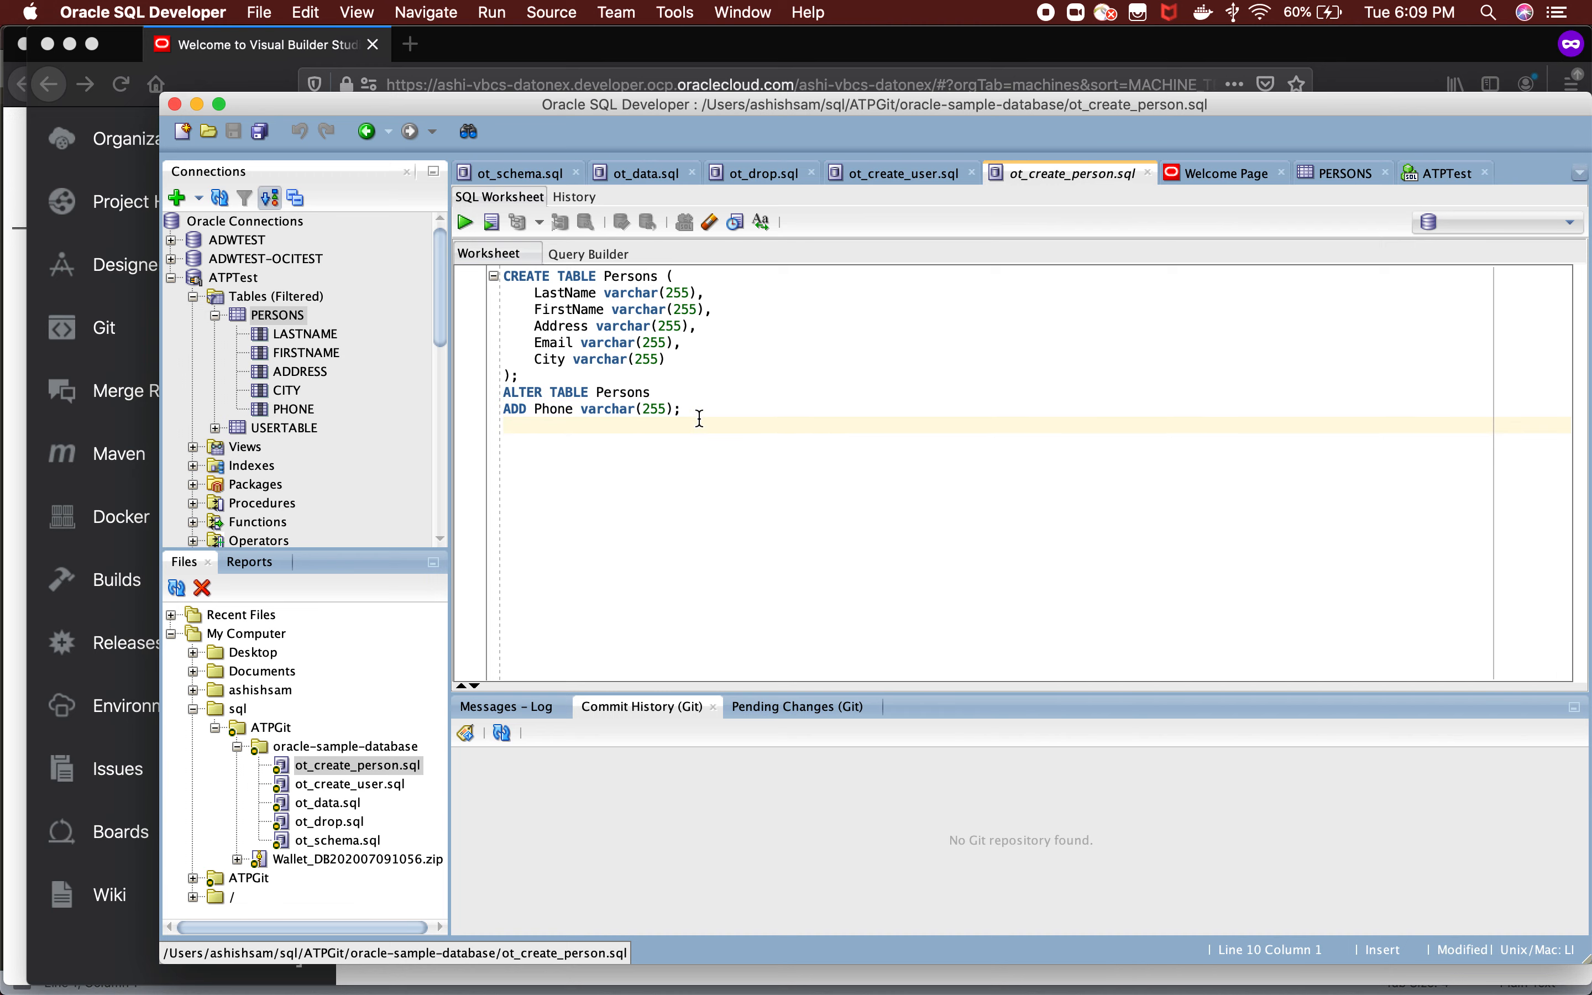
{"action": "key", "text": "super+v"}
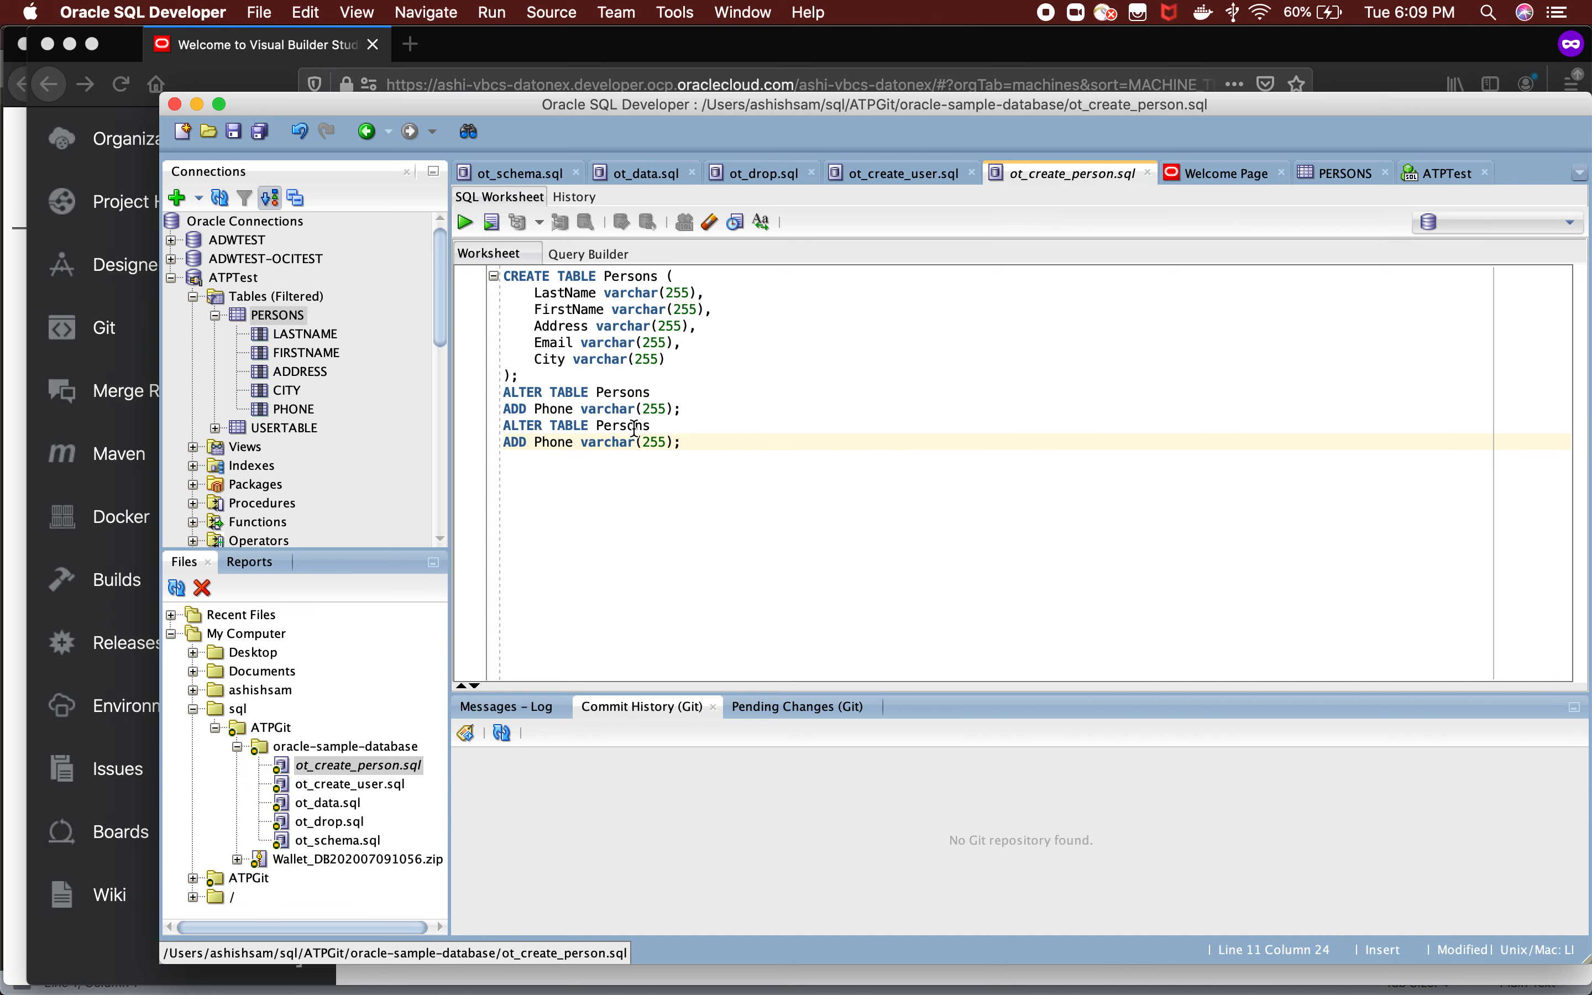
{"action": "double_click", "coordinate": [561, 445]}
{"action": "type", "text": "mobile"}
Delete the original ALTER TABLE statement that adds the Phone column and save ot_create_person.sql.
{"action": "left_click_drag", "start_coordinate": [684, 409], "coordinate": [477, 397]}
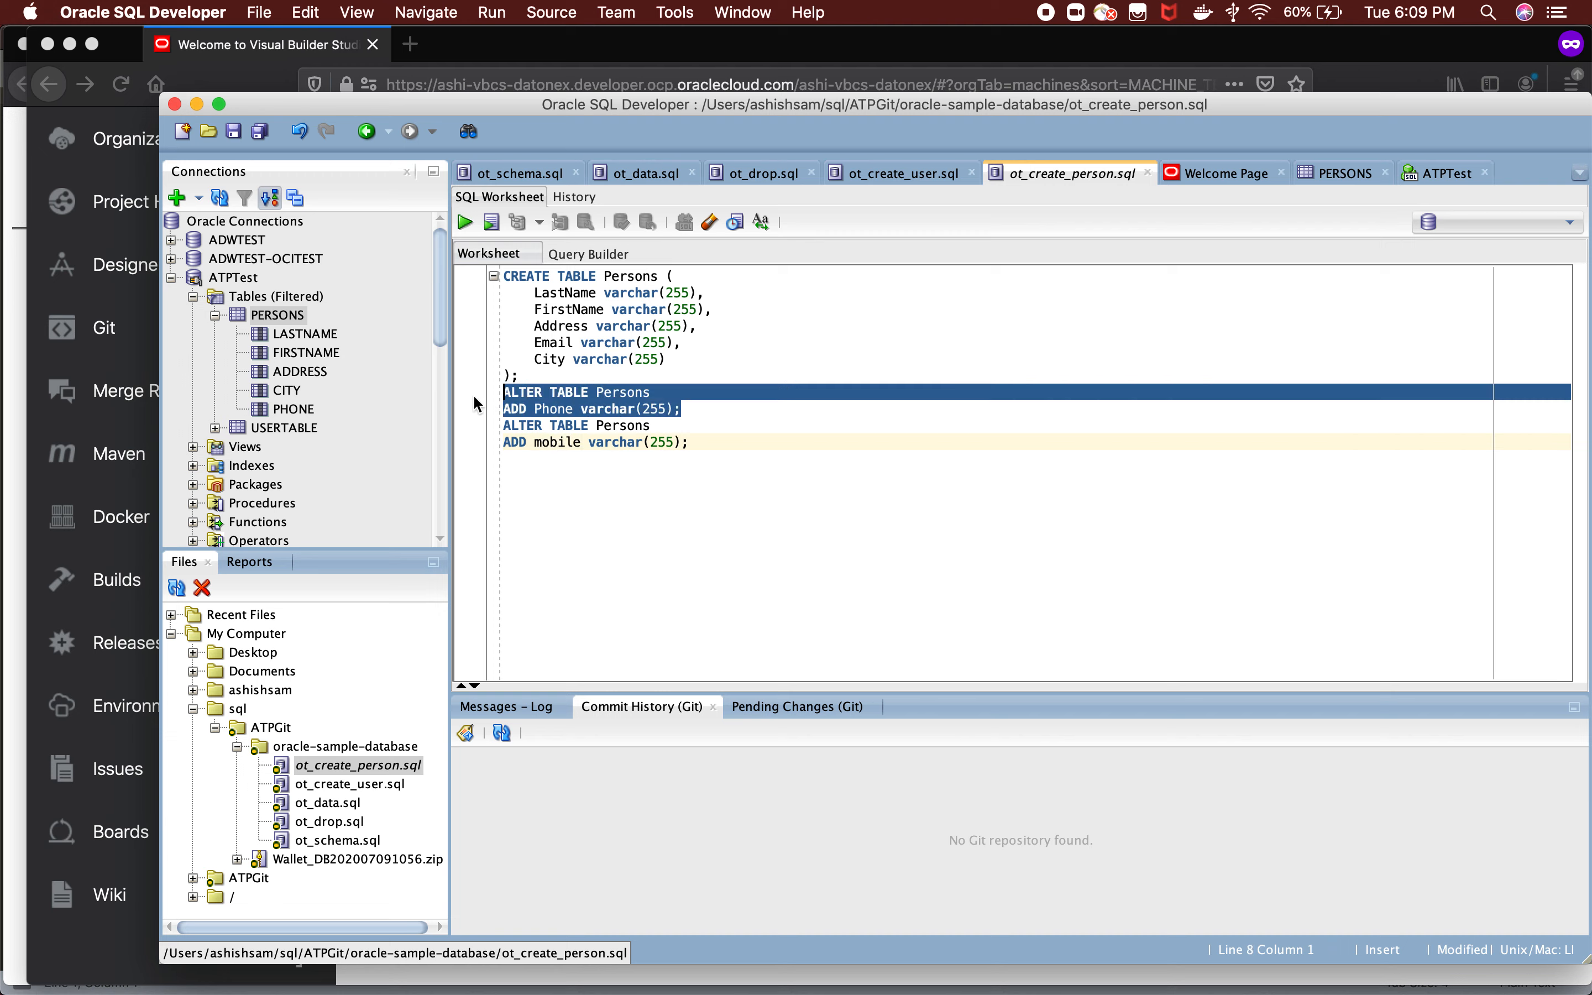
{"action": "key", "text": "BackSpace"}
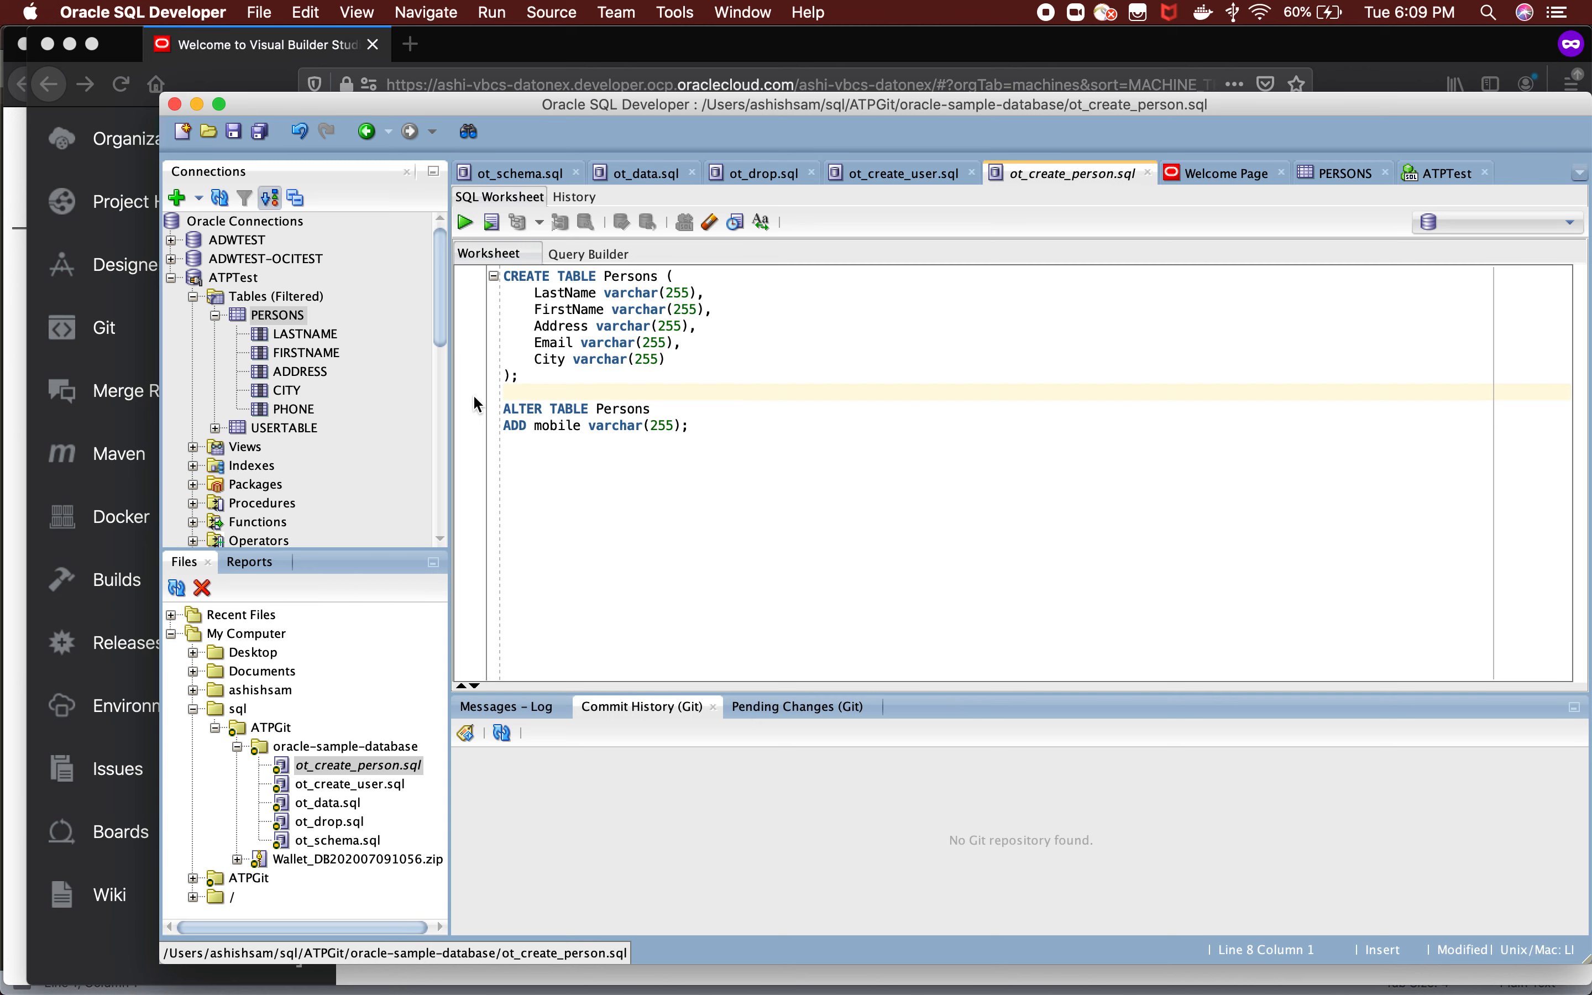
{"action": "key", "text": "Delete"}
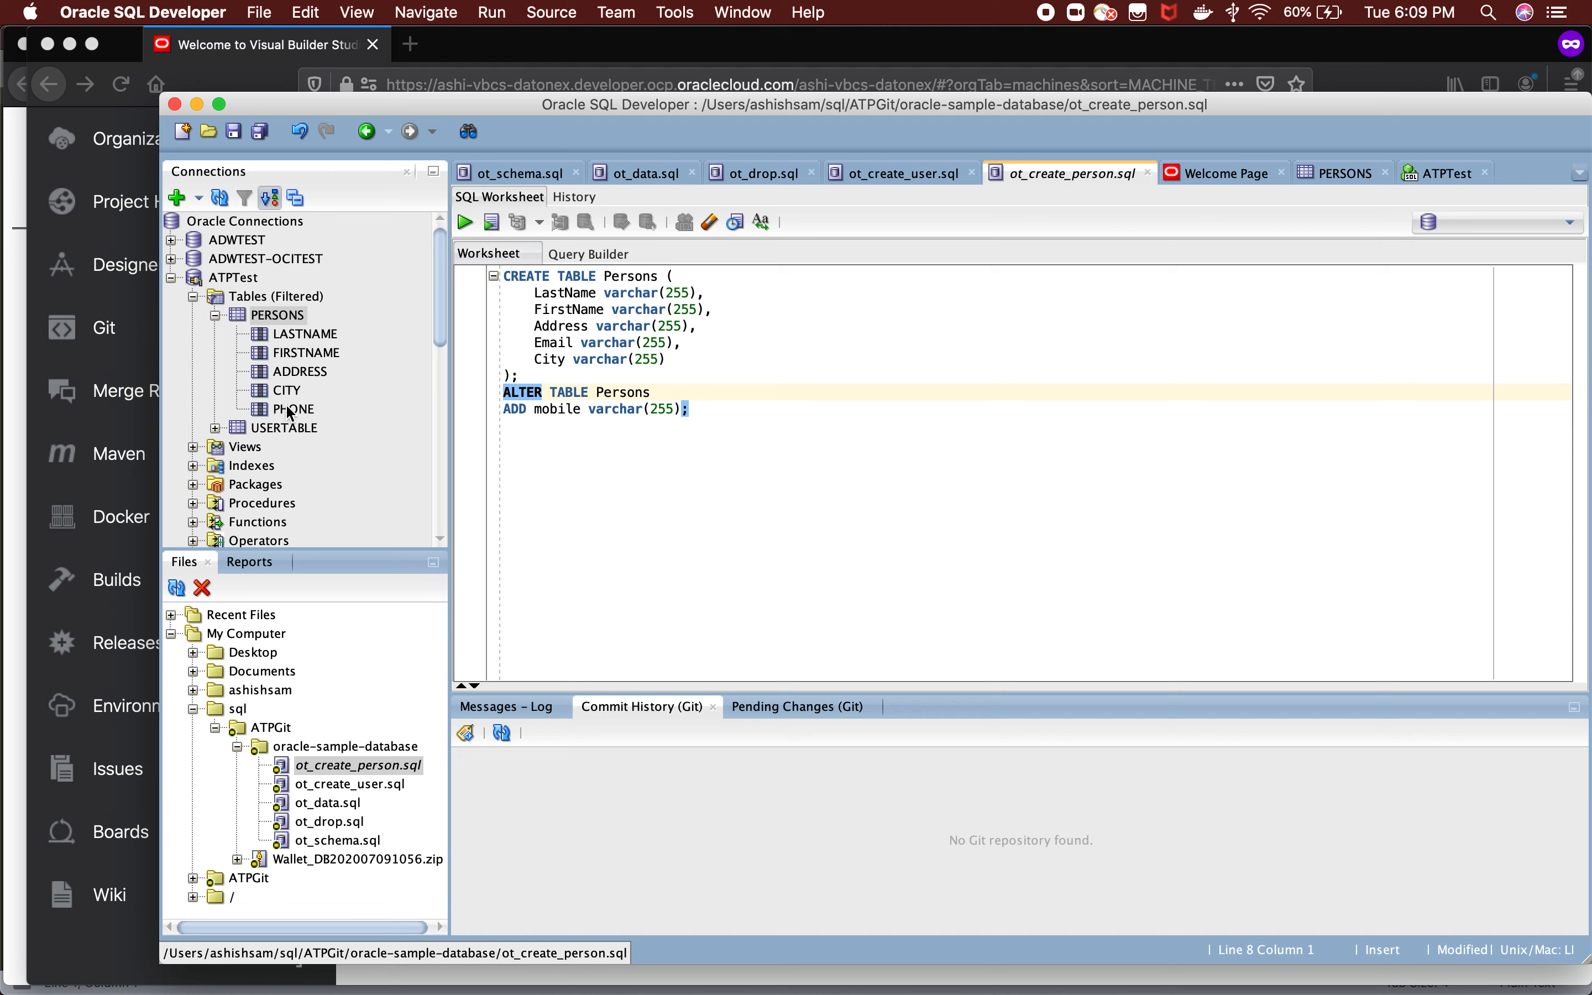
{"action": "key", "text": "super+s"}
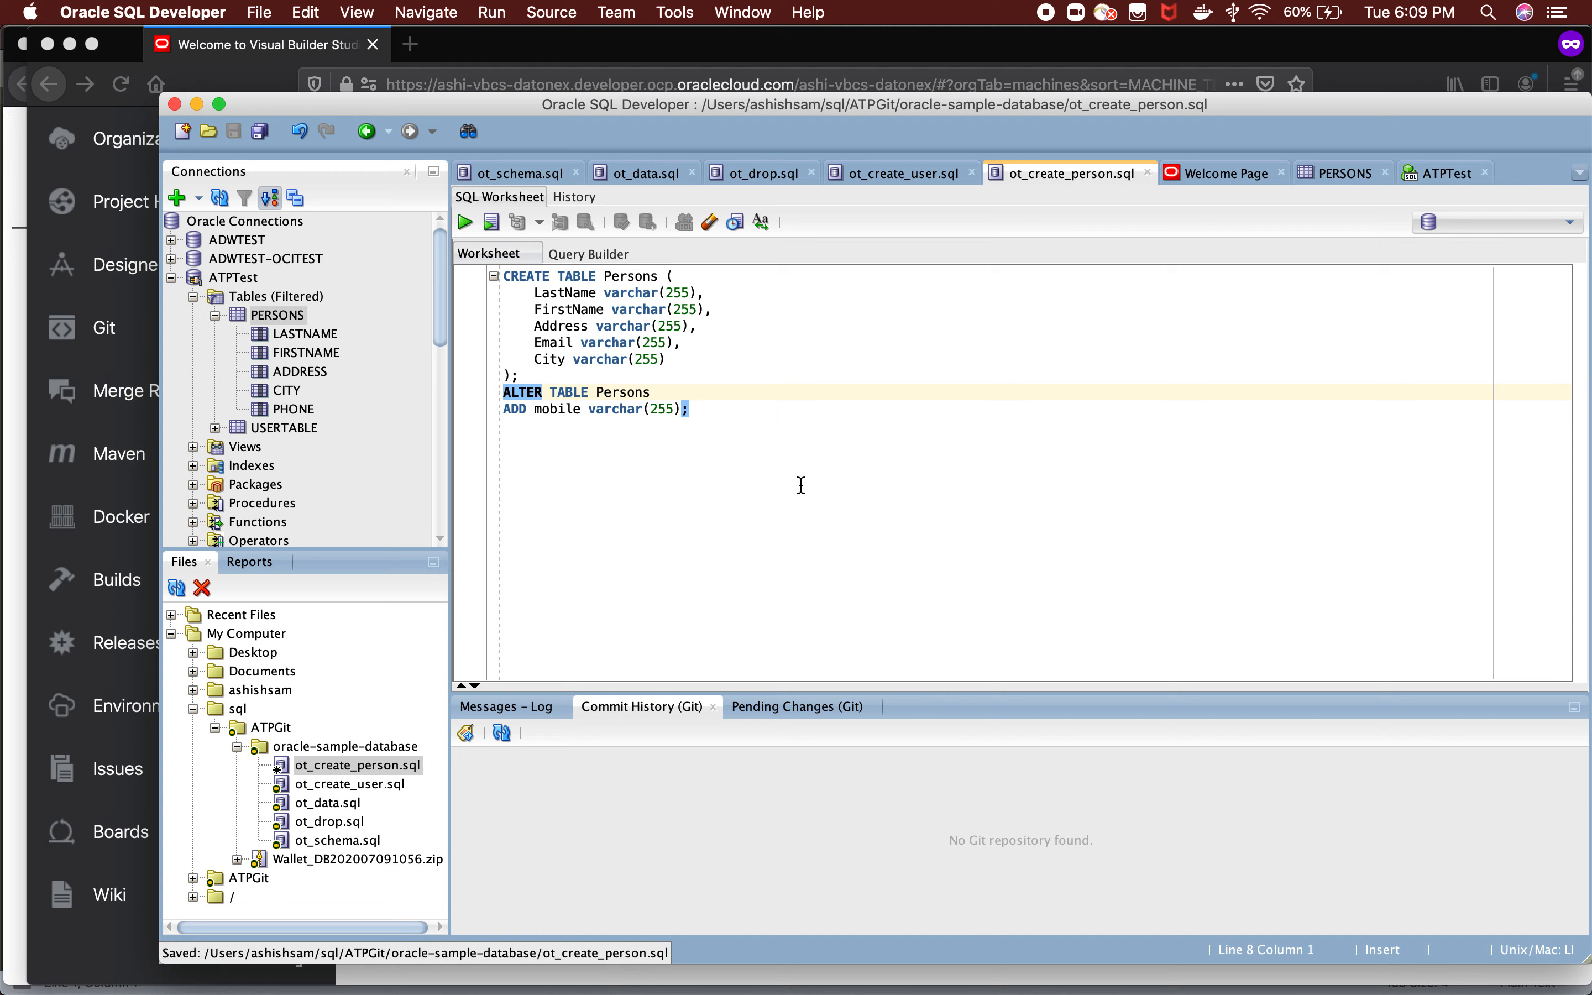
Open the Git Commit All dialog for the oracle-sample-database folder.
{"action": "right_click", "coordinate": [292, 746]}
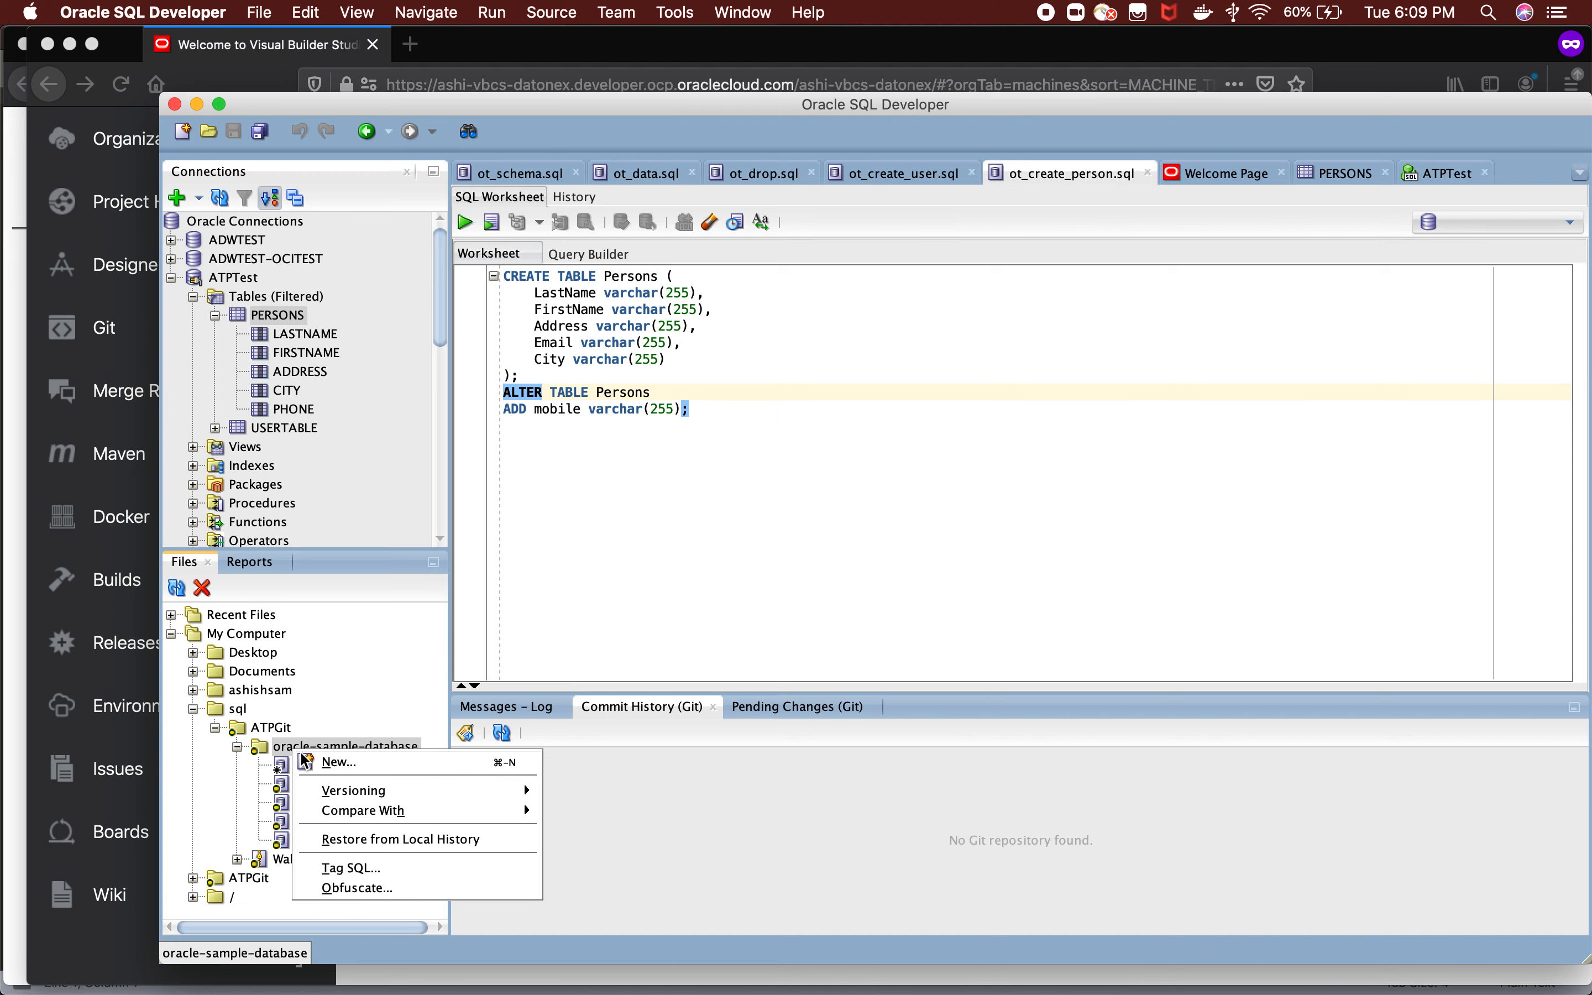
{"action": "mouse_move", "coordinate": [332, 793]}
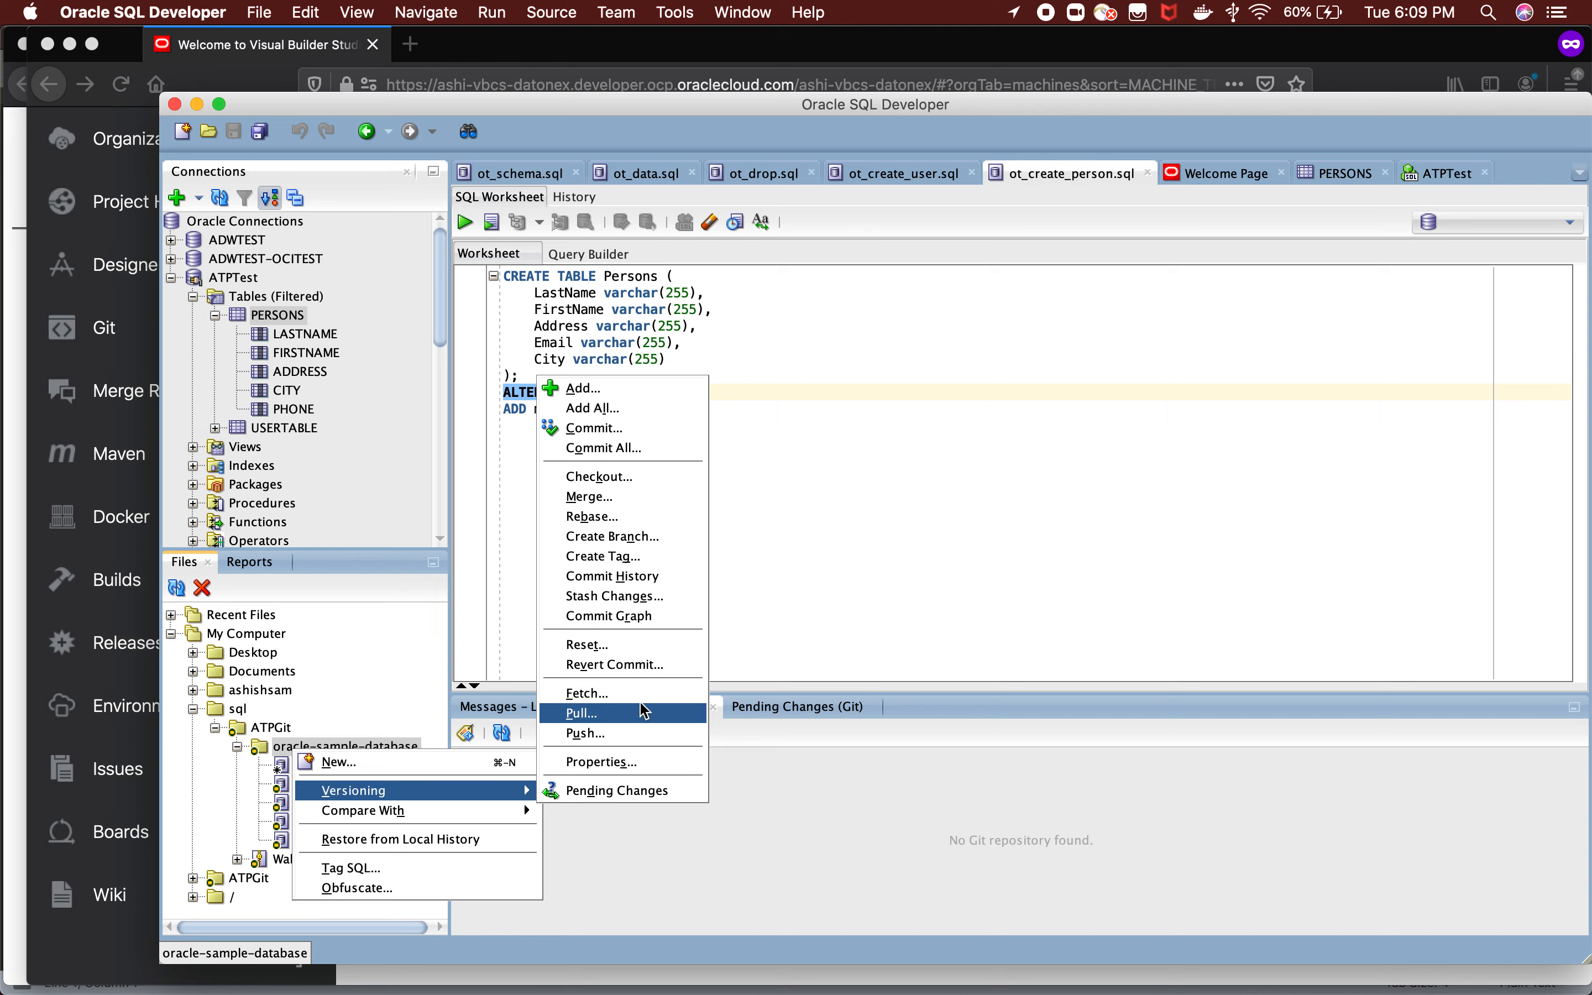
{"action": "left_click", "coordinate": [605, 451]}
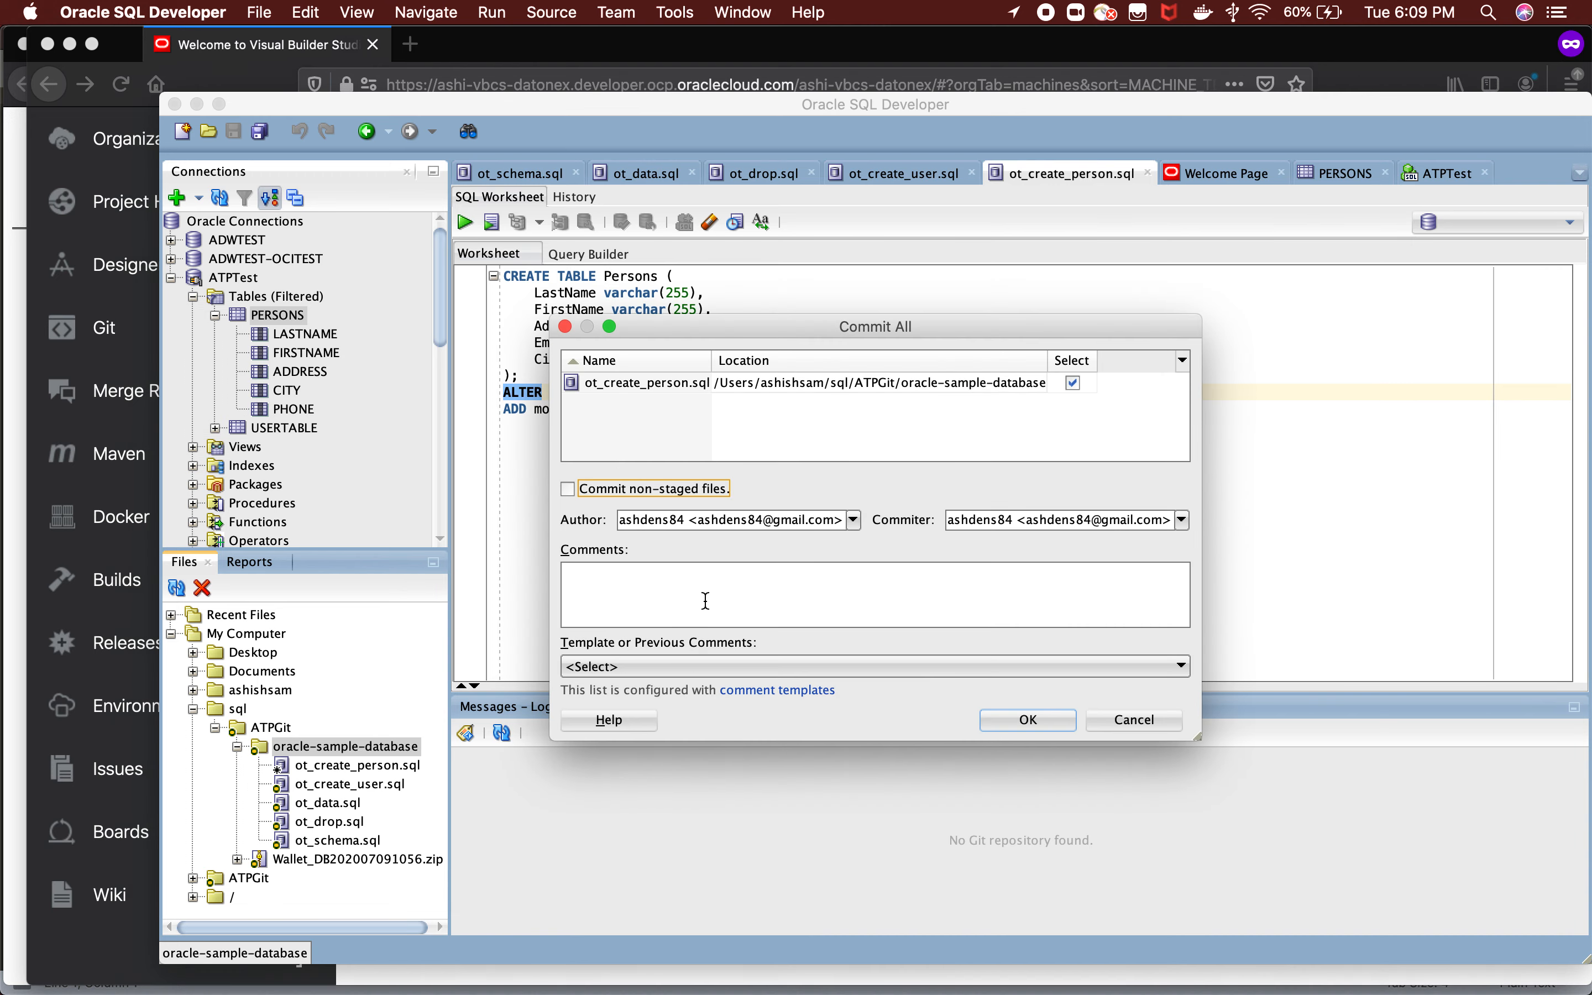
Minimize SQL Developer to return to Visual Builder Studio in Firefox and start a new issue in the ATP-Test project.
{"action": "left_click", "coordinate": [197, 89]}
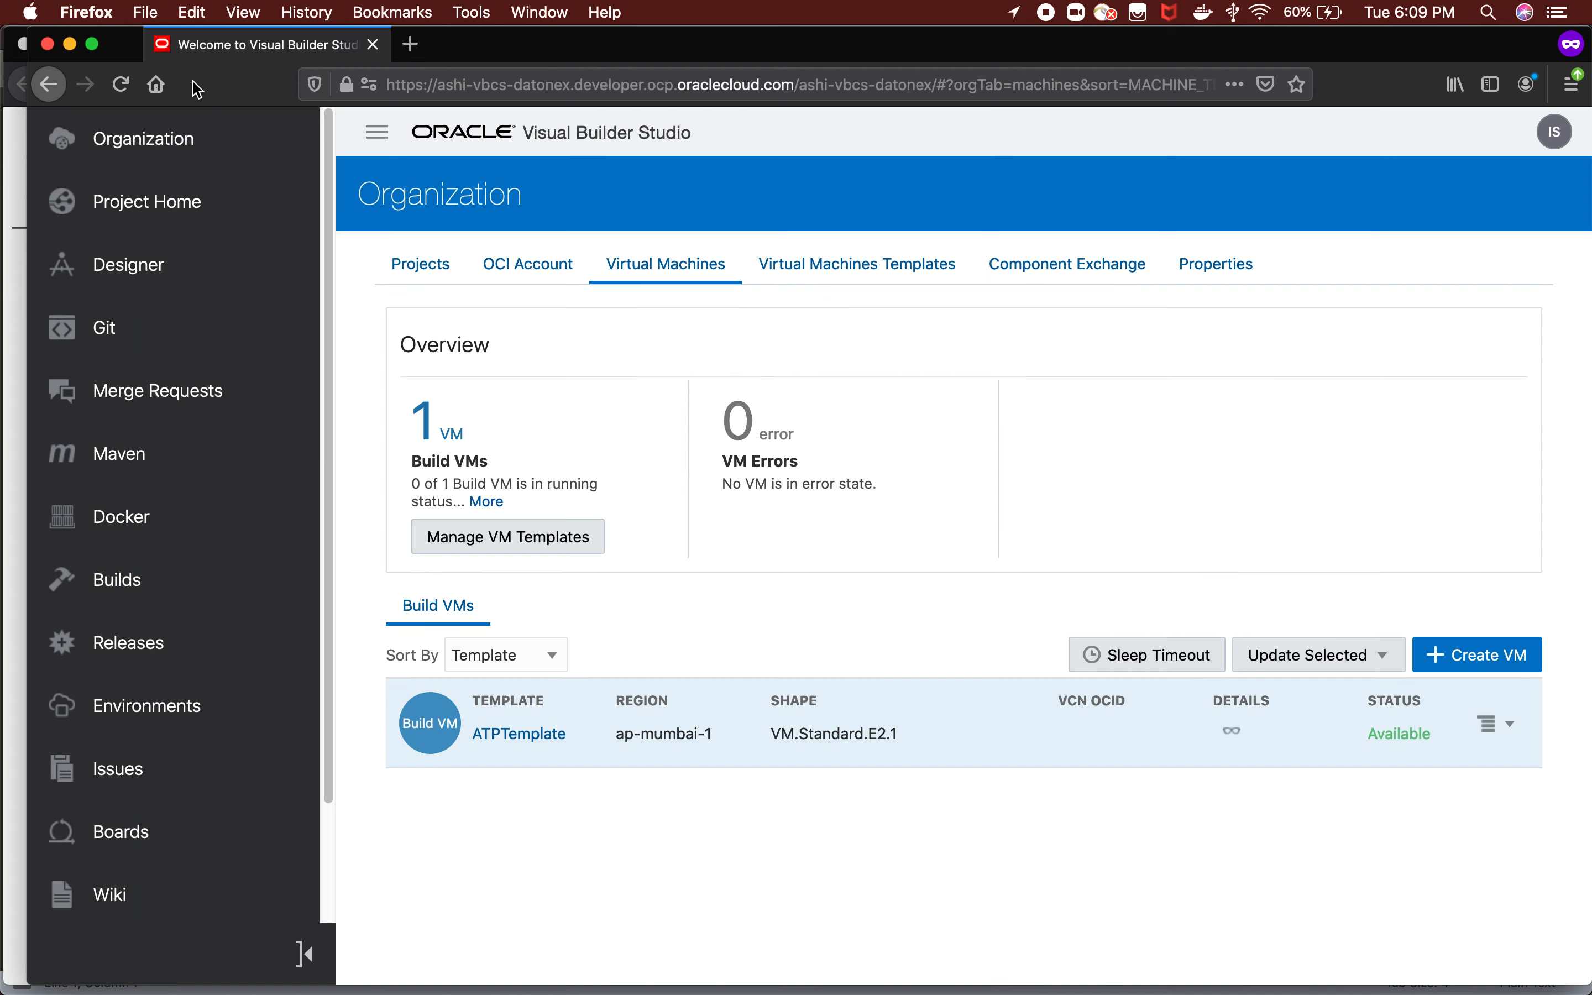
{"action": "left_click", "coordinate": [137, 780]}
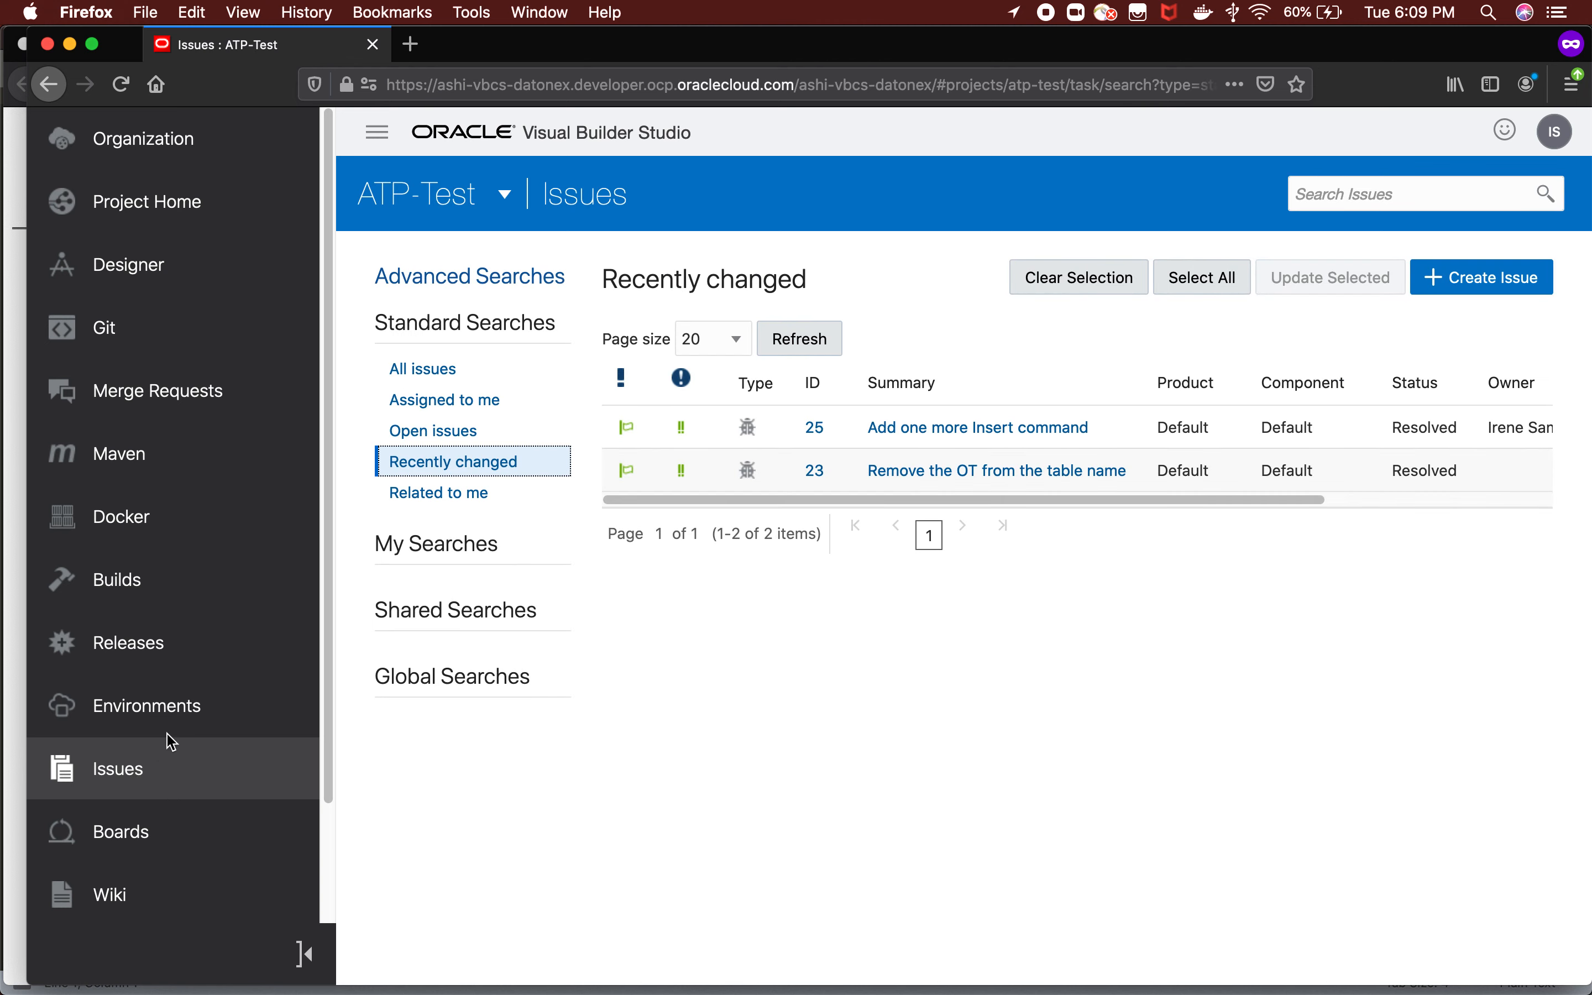
{"action": "left_click", "coordinate": [1472, 288]}
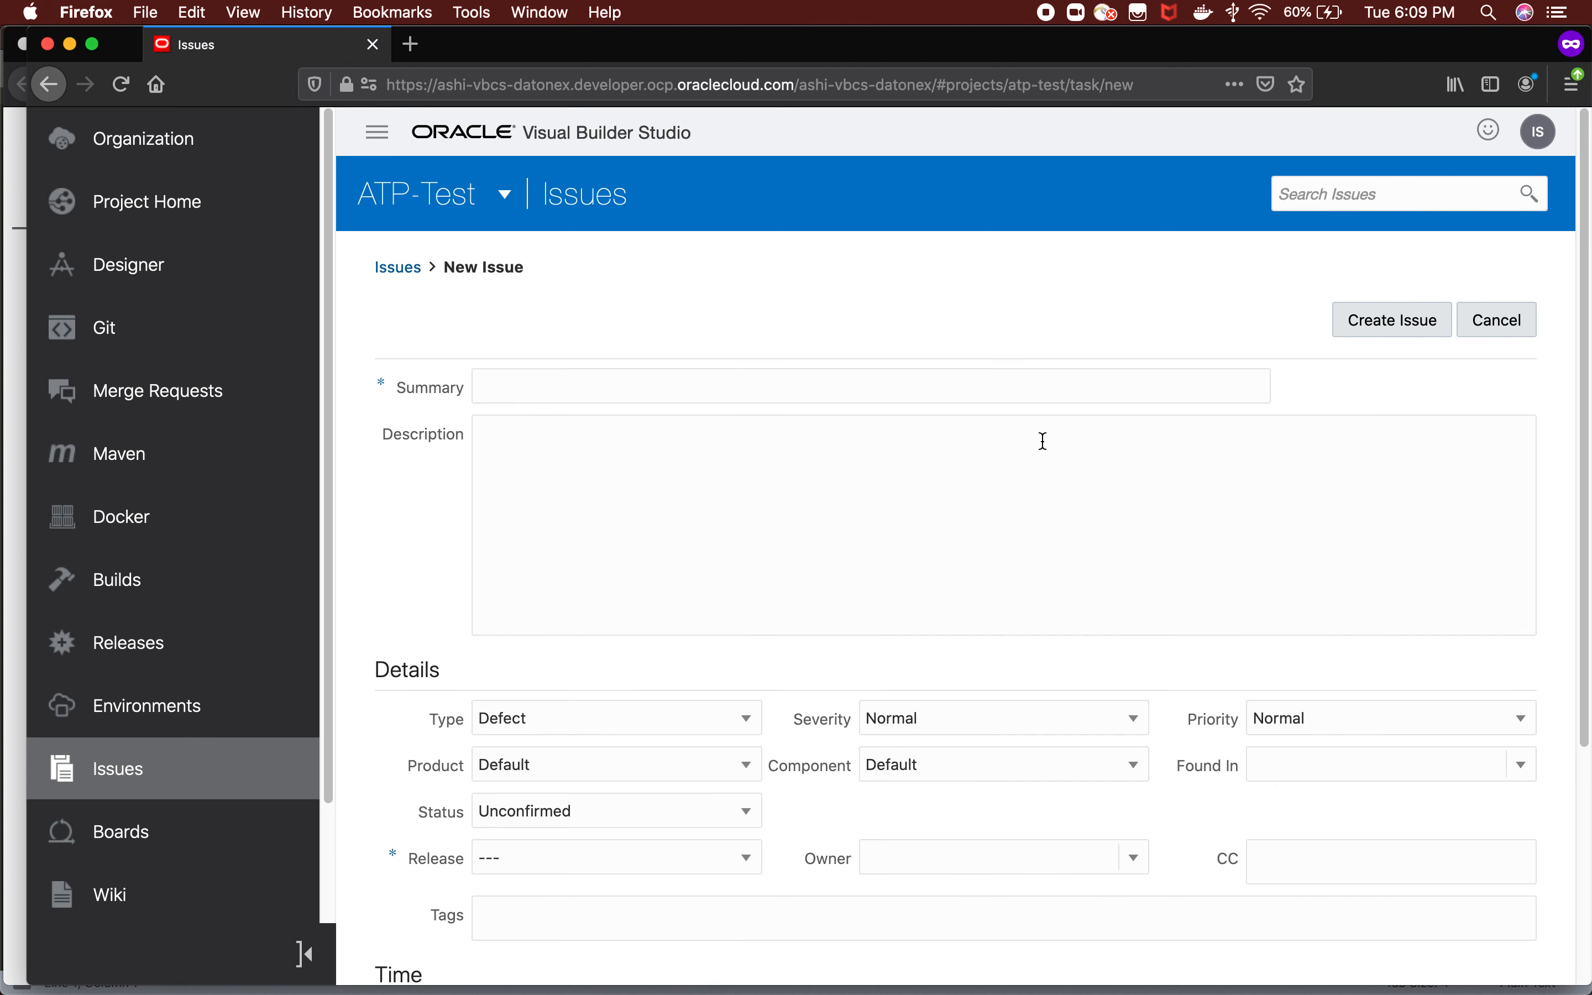
Set the new issue's summary to "Add one more column for Person table".
{"action": "left_click", "coordinate": [647, 383]}
{"action": "type", "text": "Add"}
{"action": "type", "text": " pn"}
{"action": "key", "text": "BackSpace"}
{"action": "key", "text": "BackSpace"}
{"action": "type", "text": "one more"}
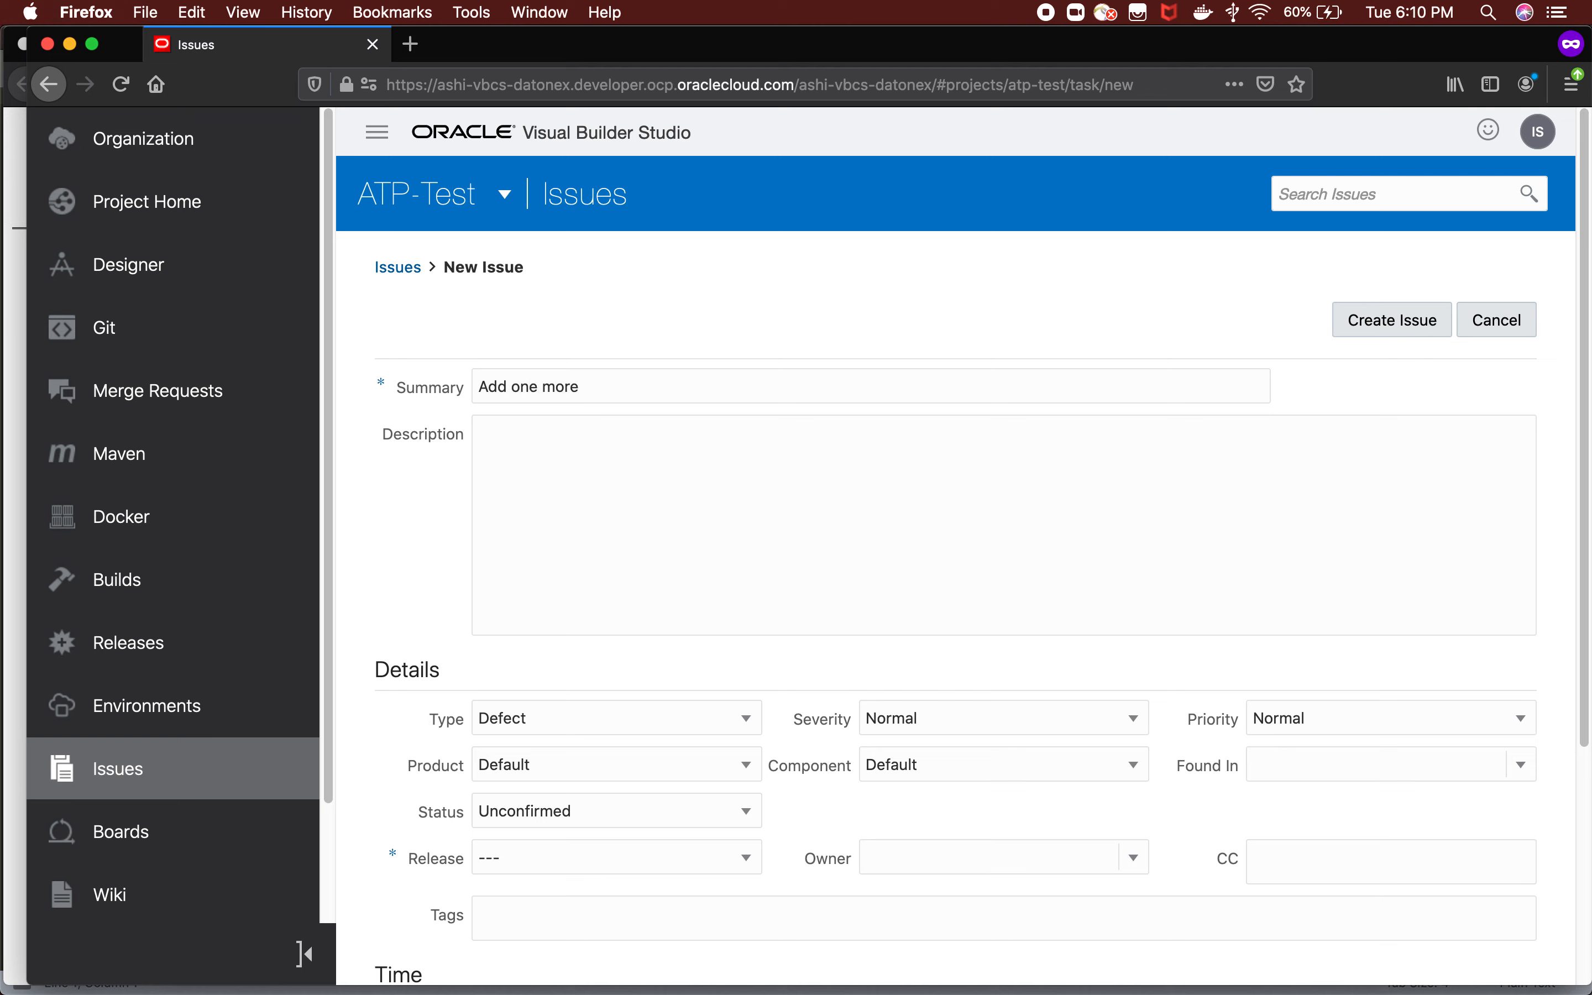
{"action": "type", "text": " column for Person table"}
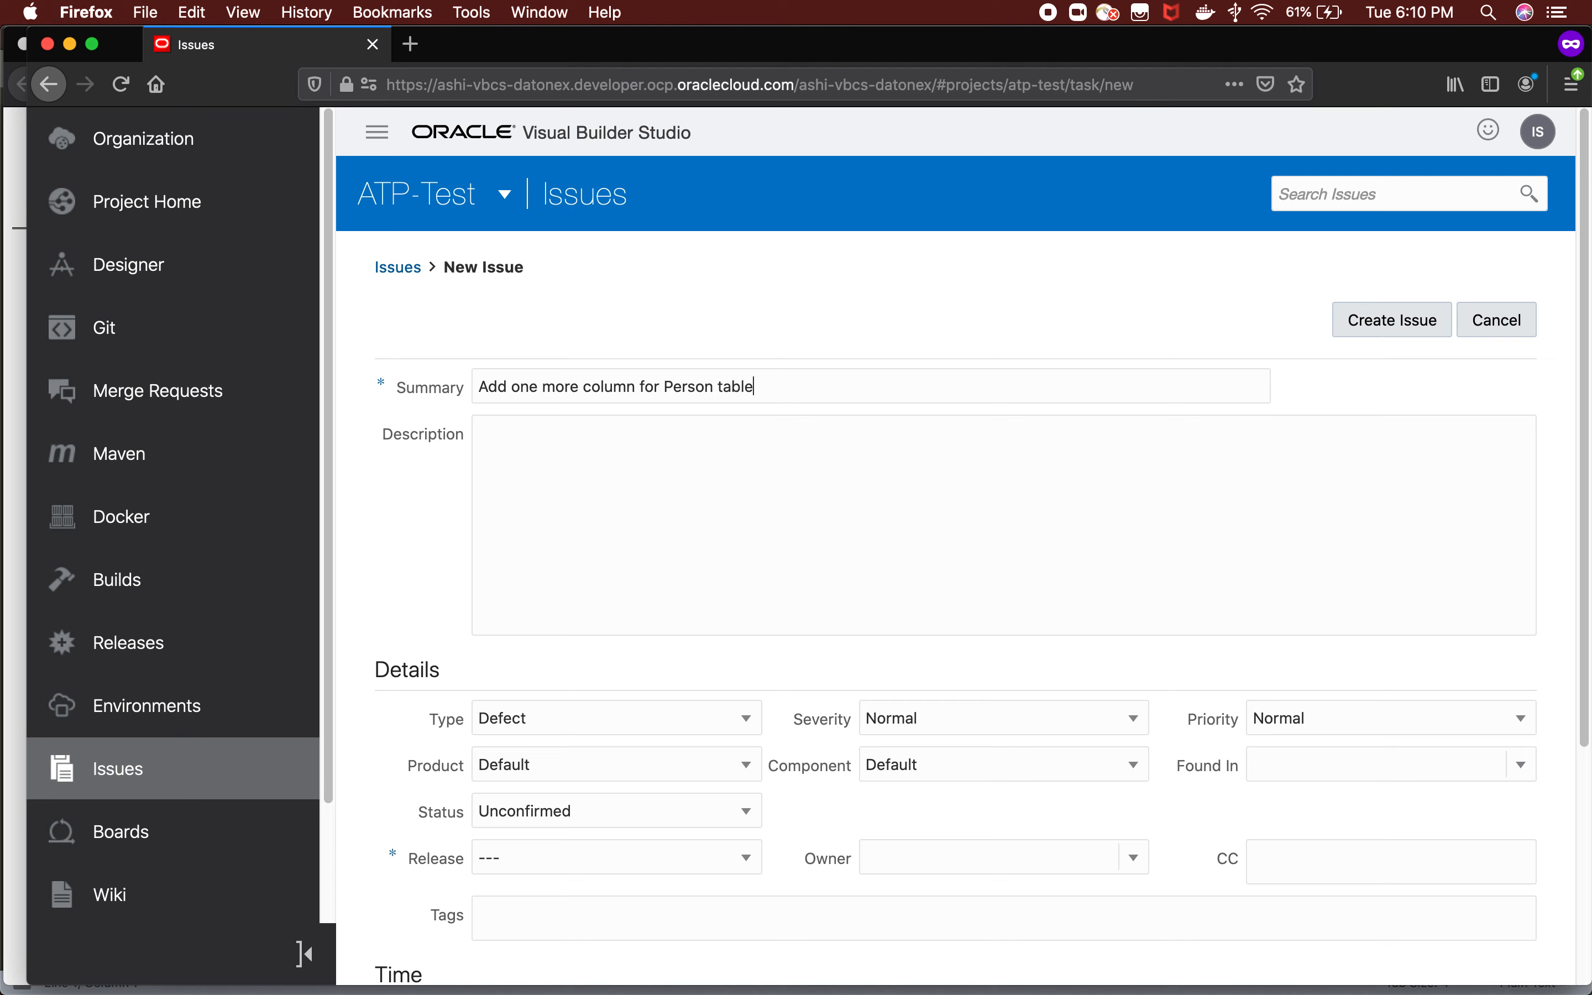
Copy the issue's summary text into its description and look over the available issue types, keeping Defect.
{"action": "left_click", "coordinate": [633, 526]}
{"action": "triple_click", "coordinate": [784, 385]}
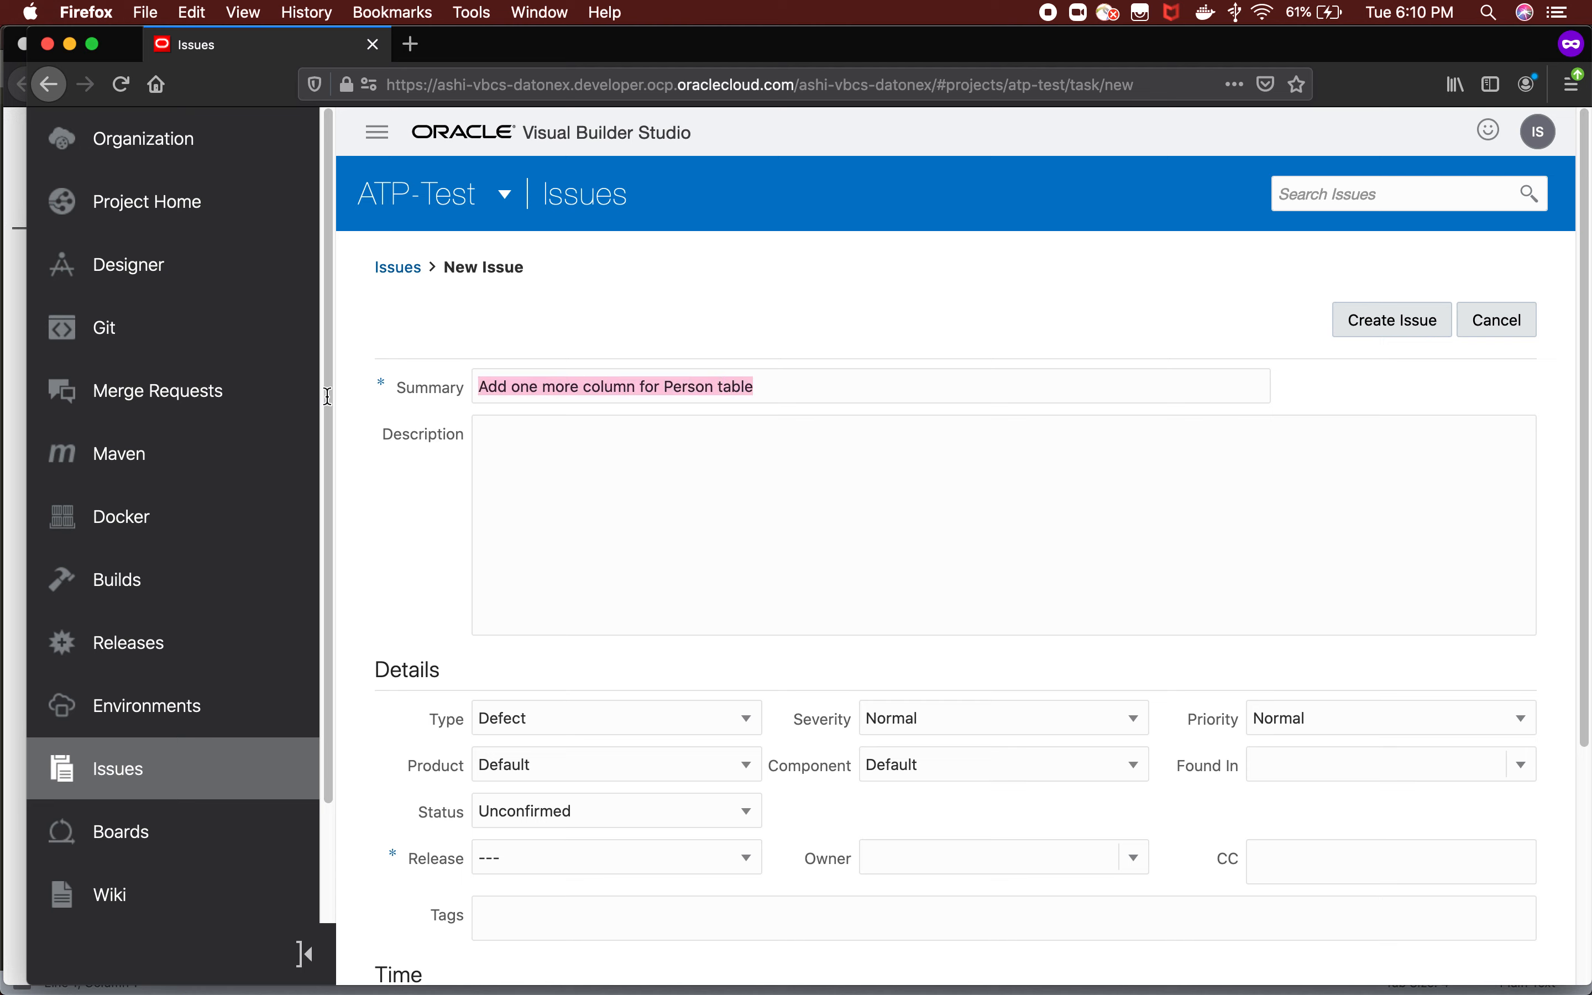
{"action": "key", "text": "cmd+c"}
{"action": "left_click", "coordinate": [583, 487]}
{"action": "type", "text": "v"}
{"action": "key", "text": "BackSpace"}
{"action": "key", "text": "super+v"}
{"action": "scroll", "coordinate": [592, 571], "scroll_direction": "down", "scroll_amount": 5}
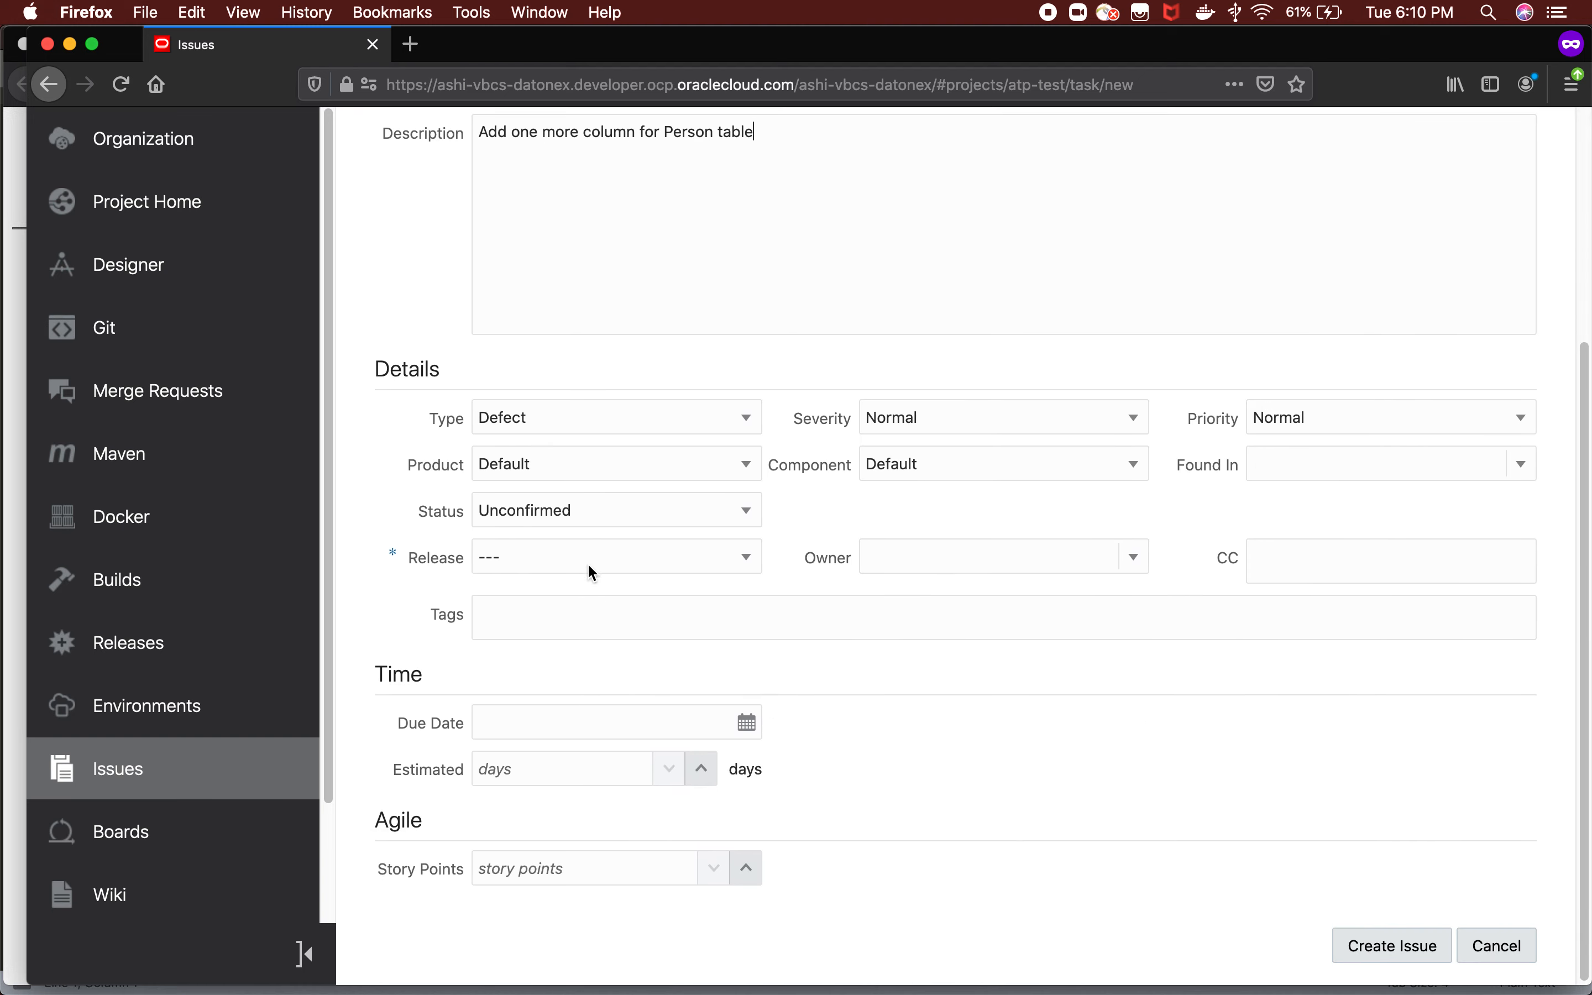
{"action": "left_click", "coordinate": [591, 416]}
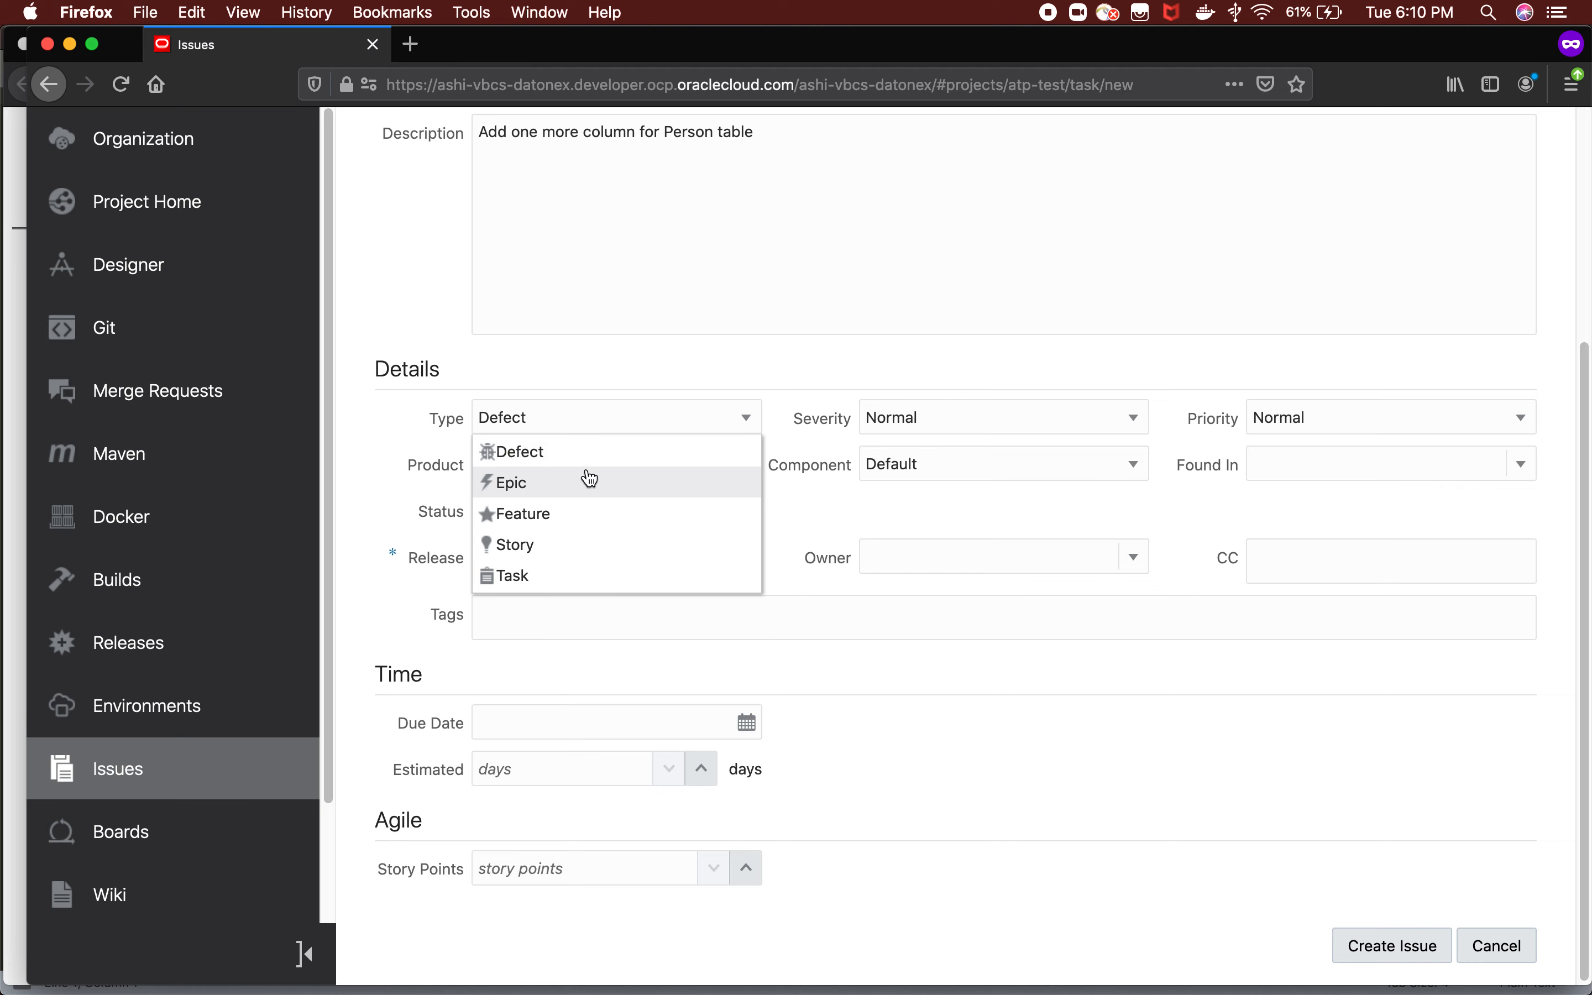
{"action": "left_click", "coordinate": [597, 390]}
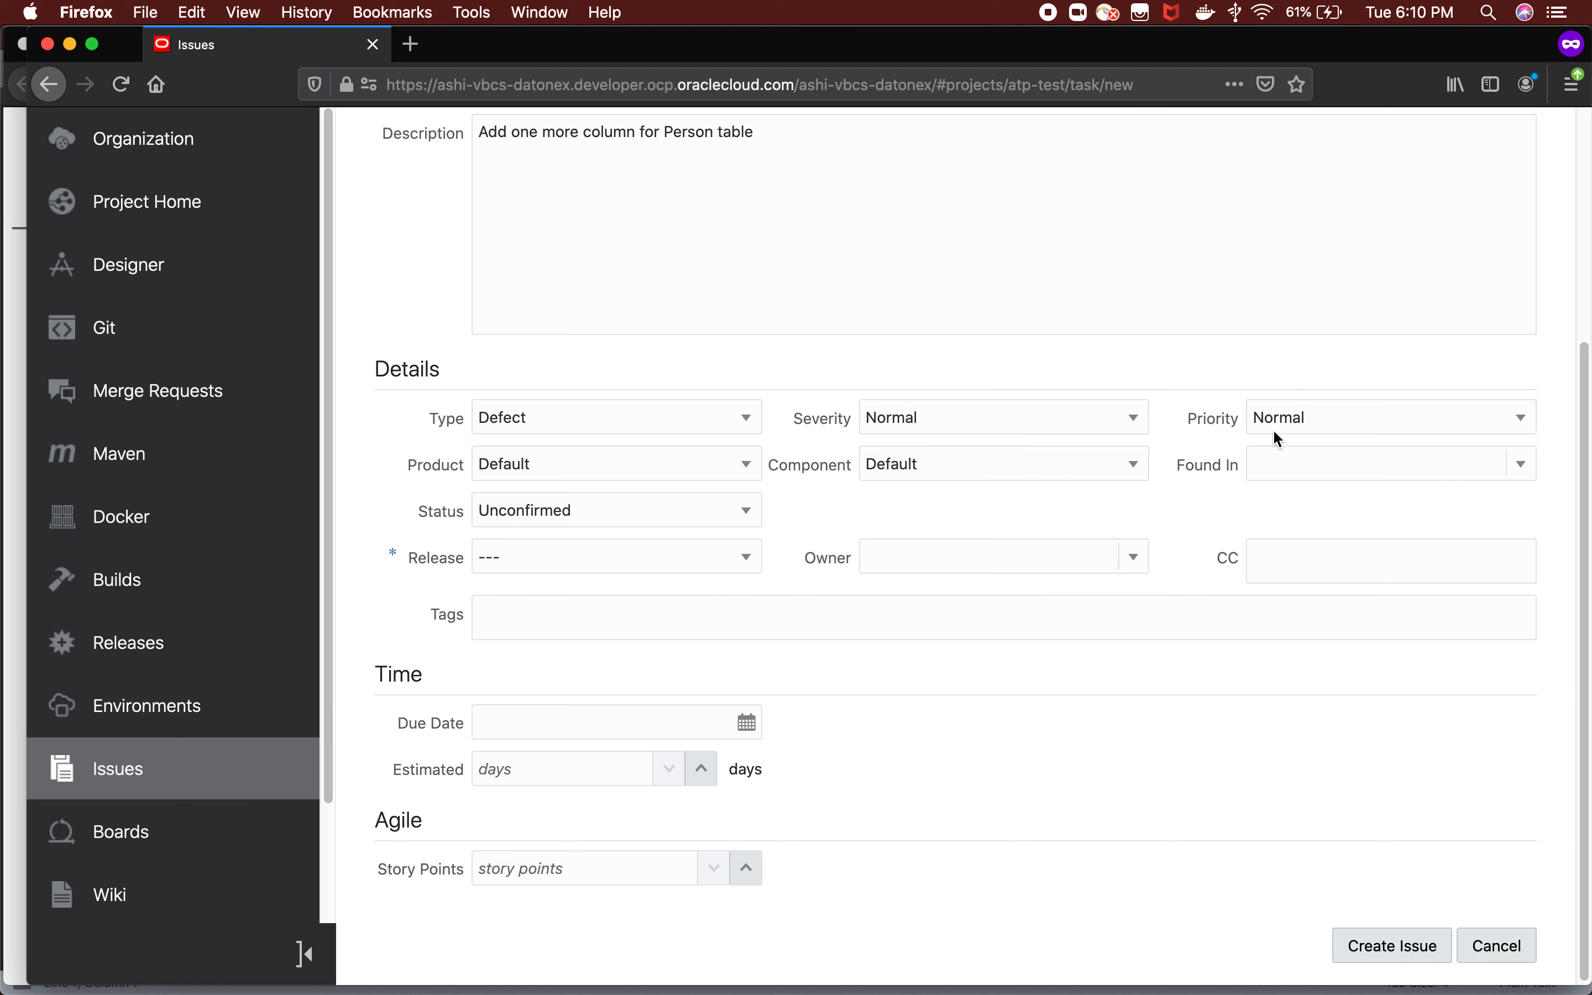
Set the new issue's release to 0.0.1 and add the Plan tag.
{"action": "left_click", "coordinate": [596, 557]}
{"action": "left_click", "coordinate": [540, 587]}
{"action": "left_click", "coordinate": [551, 615]}
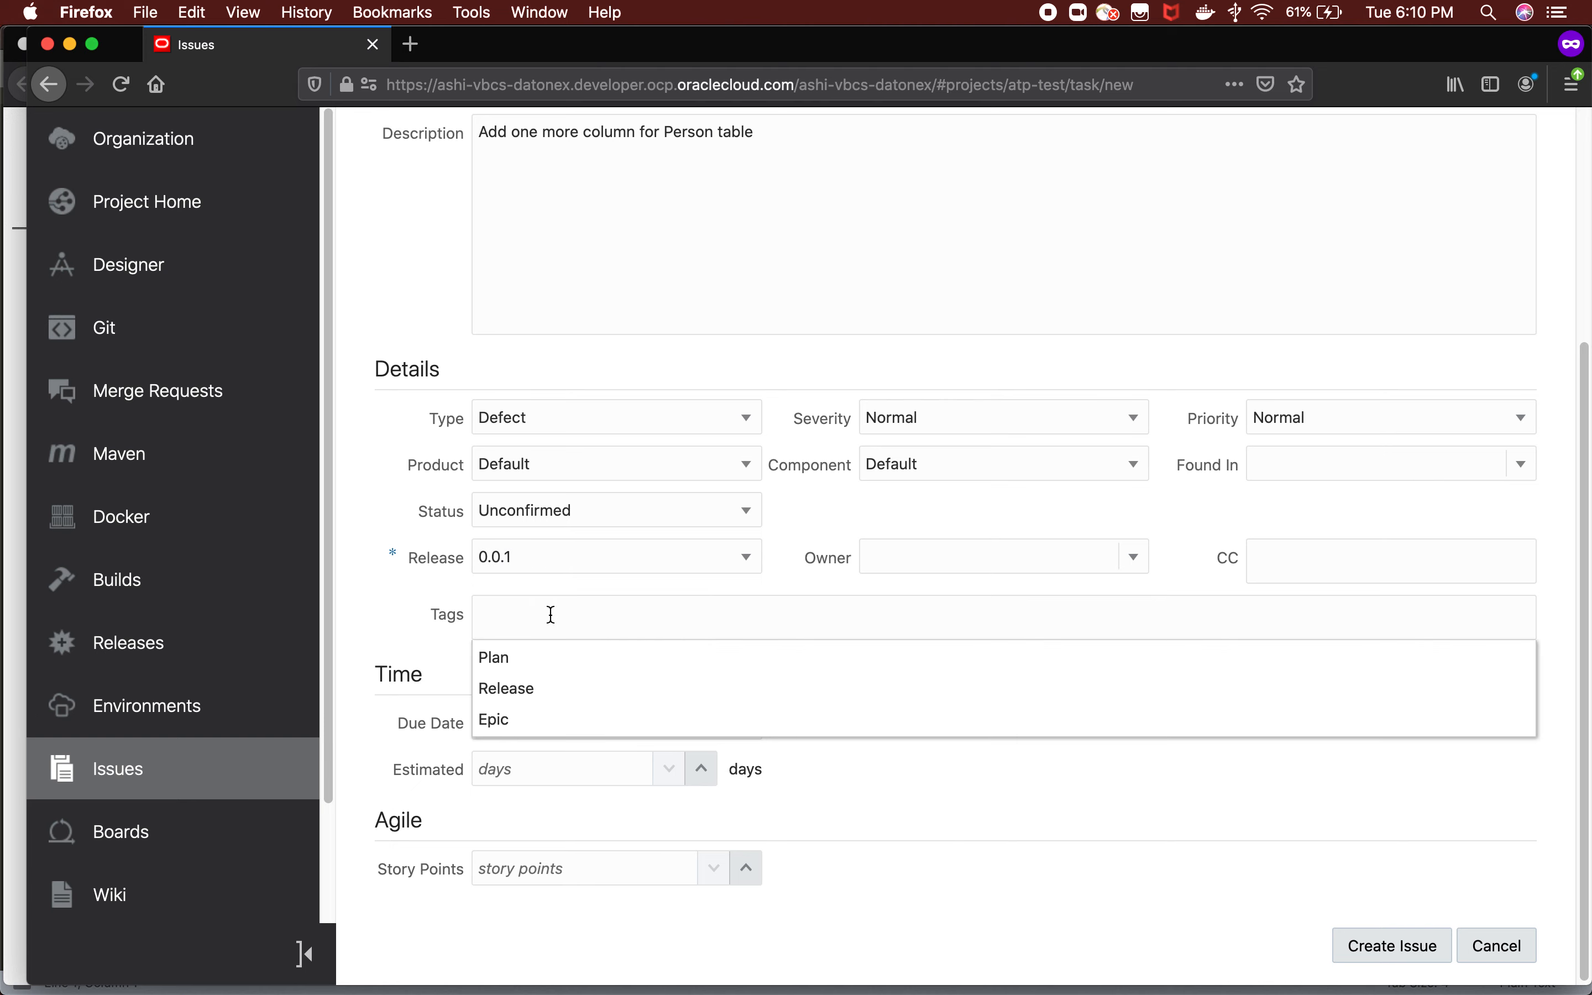
{"action": "left_click", "coordinate": [530, 658]}
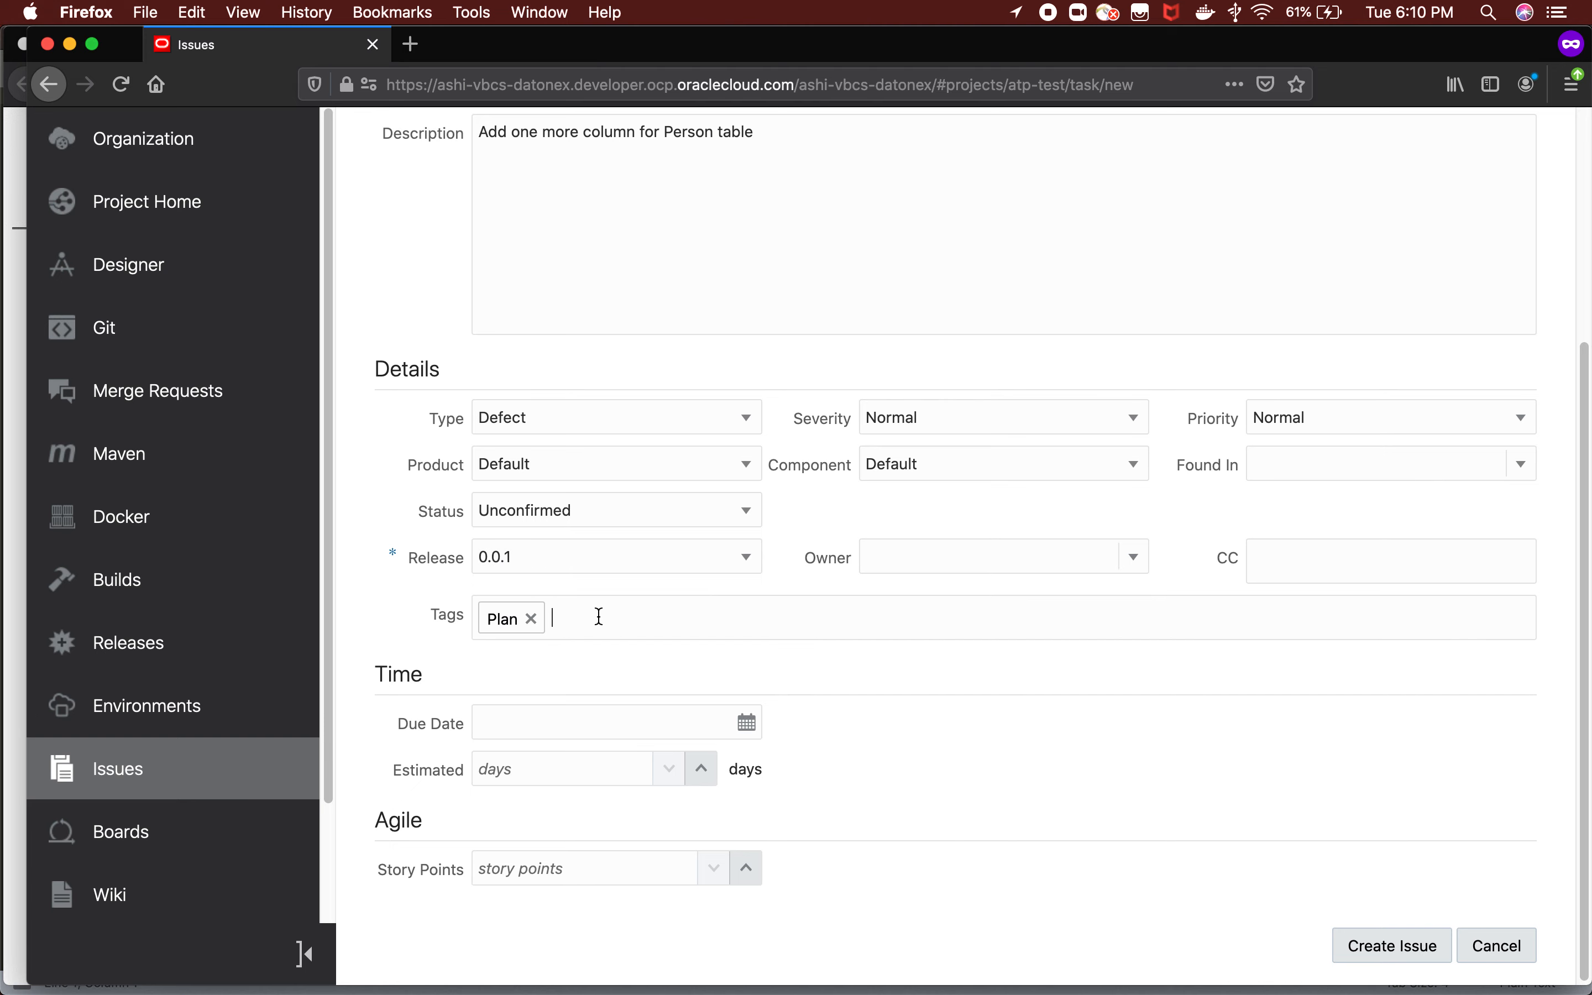
Assign the second listed project member as the issue's owner and create the issue.
{"action": "left_click", "coordinate": [1278, 552]}
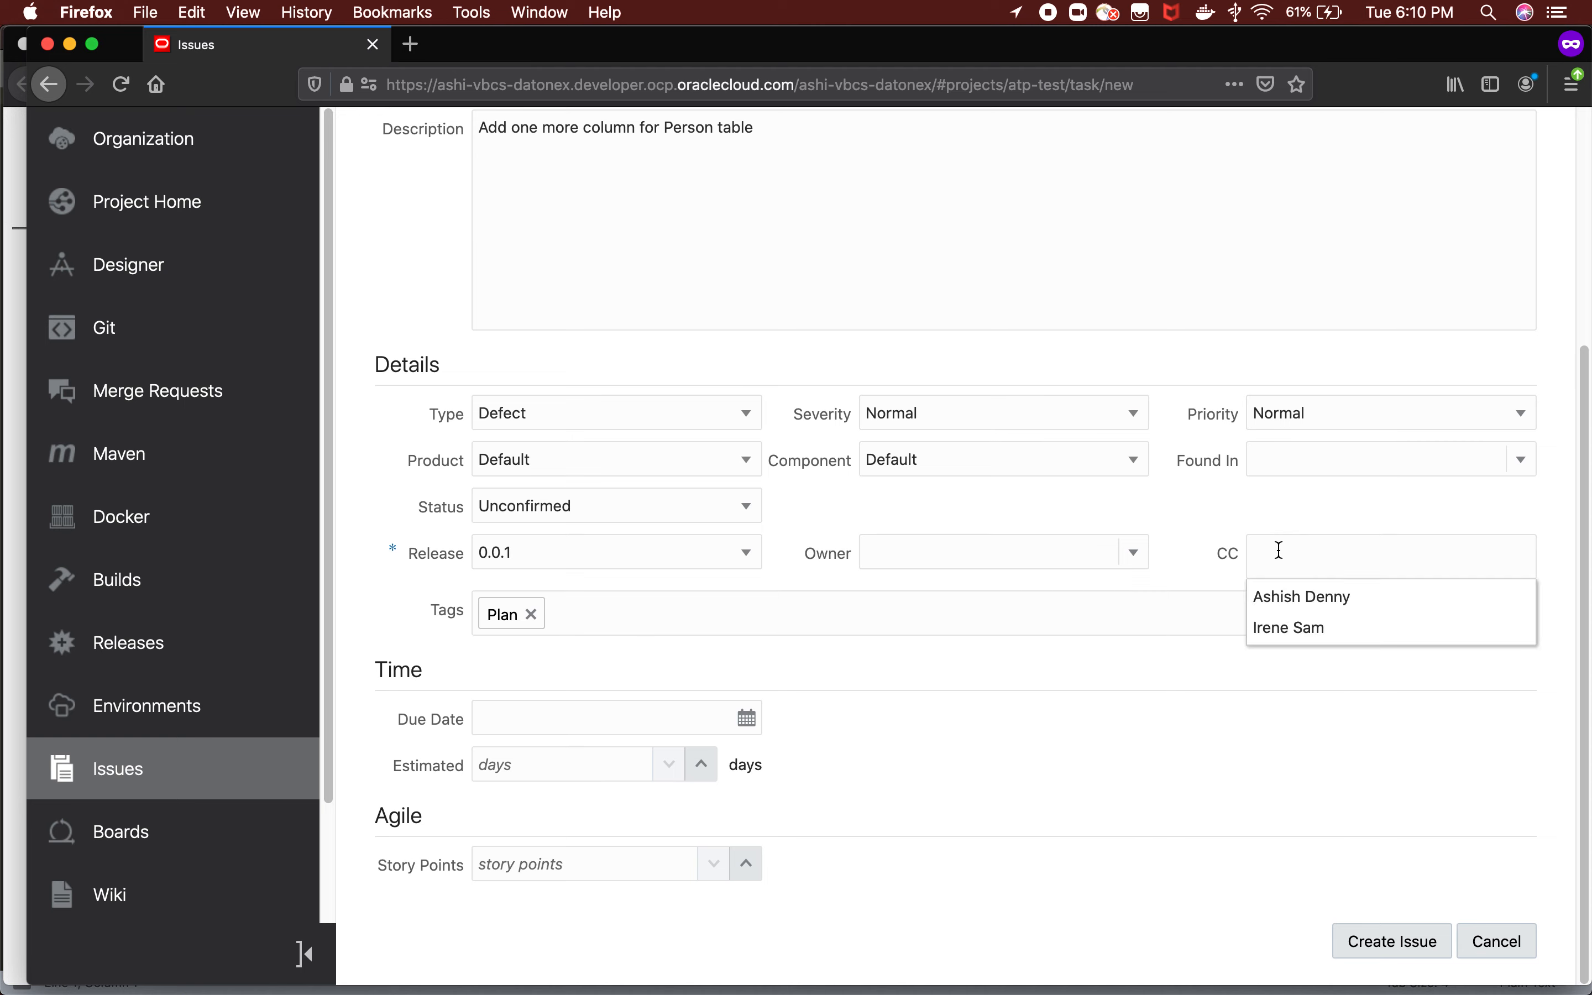
{"action": "left_click", "coordinate": [1130, 557]}
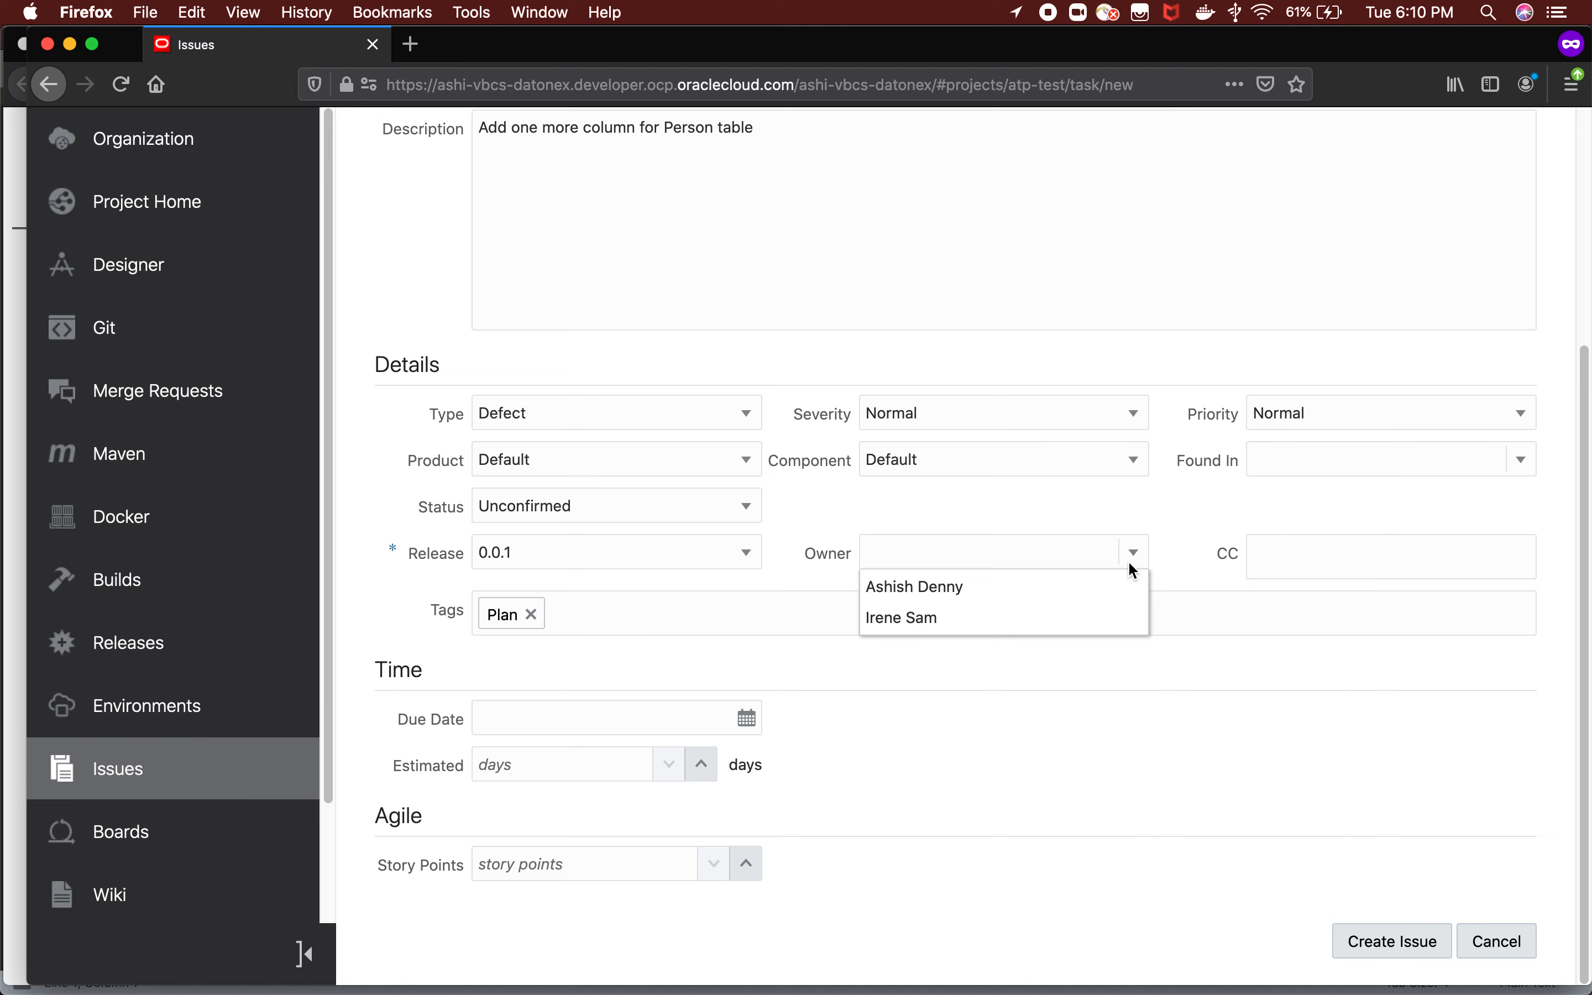
{"action": "left_click", "coordinate": [949, 635]}
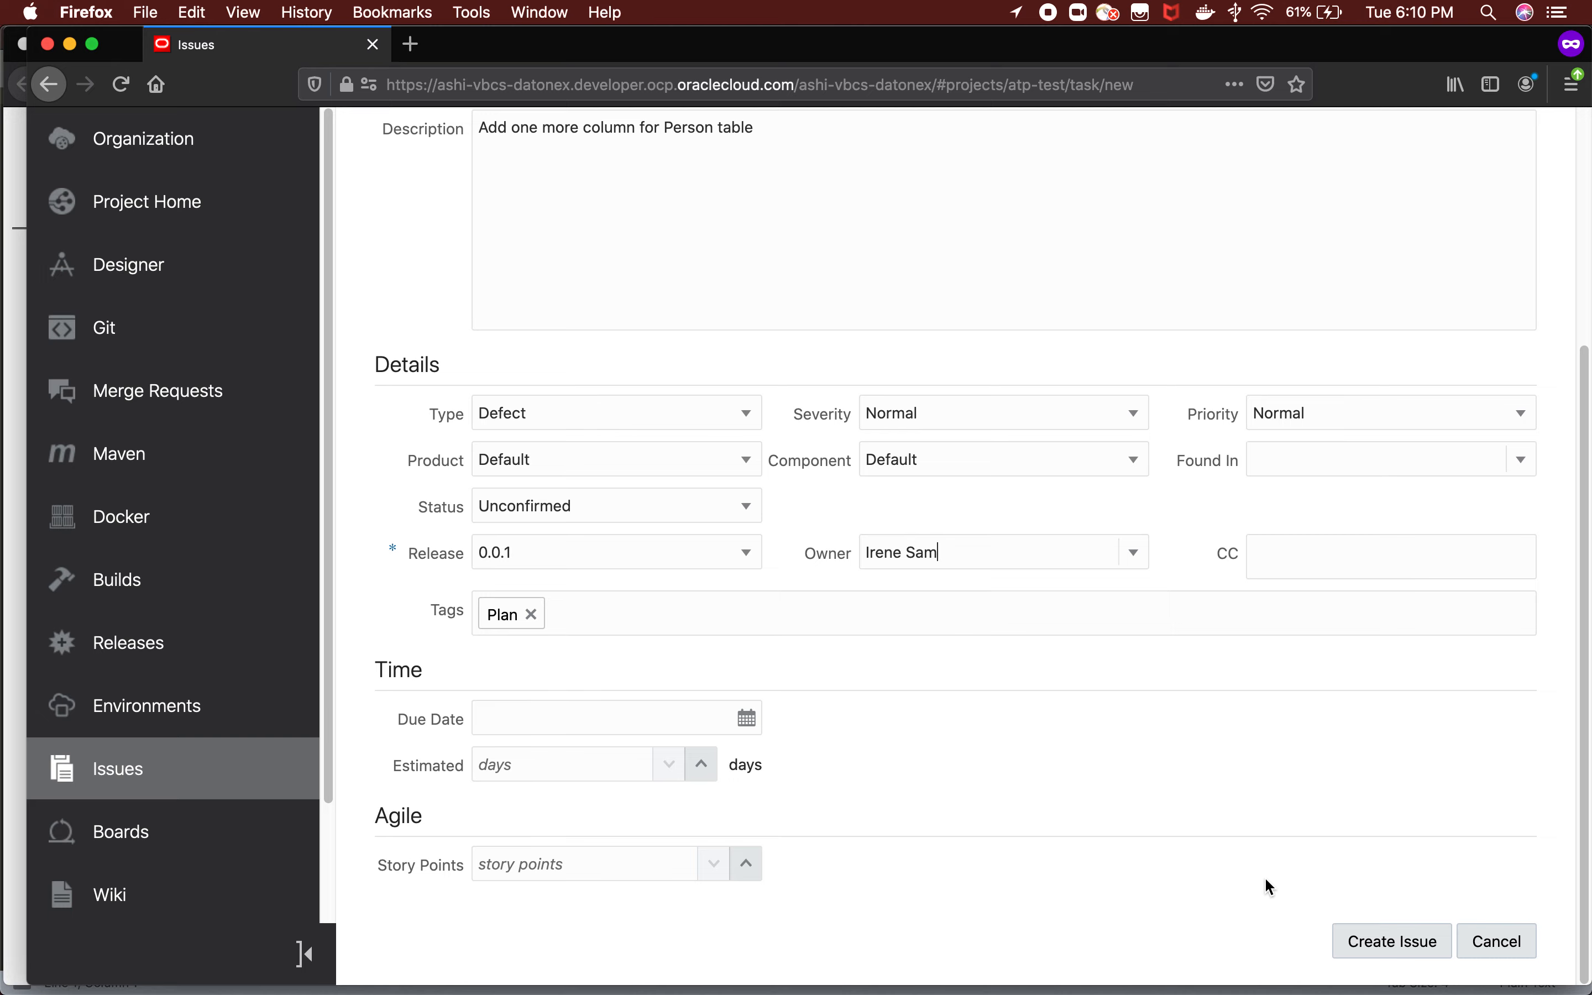
{"action": "left_click", "coordinate": [1339, 943]}
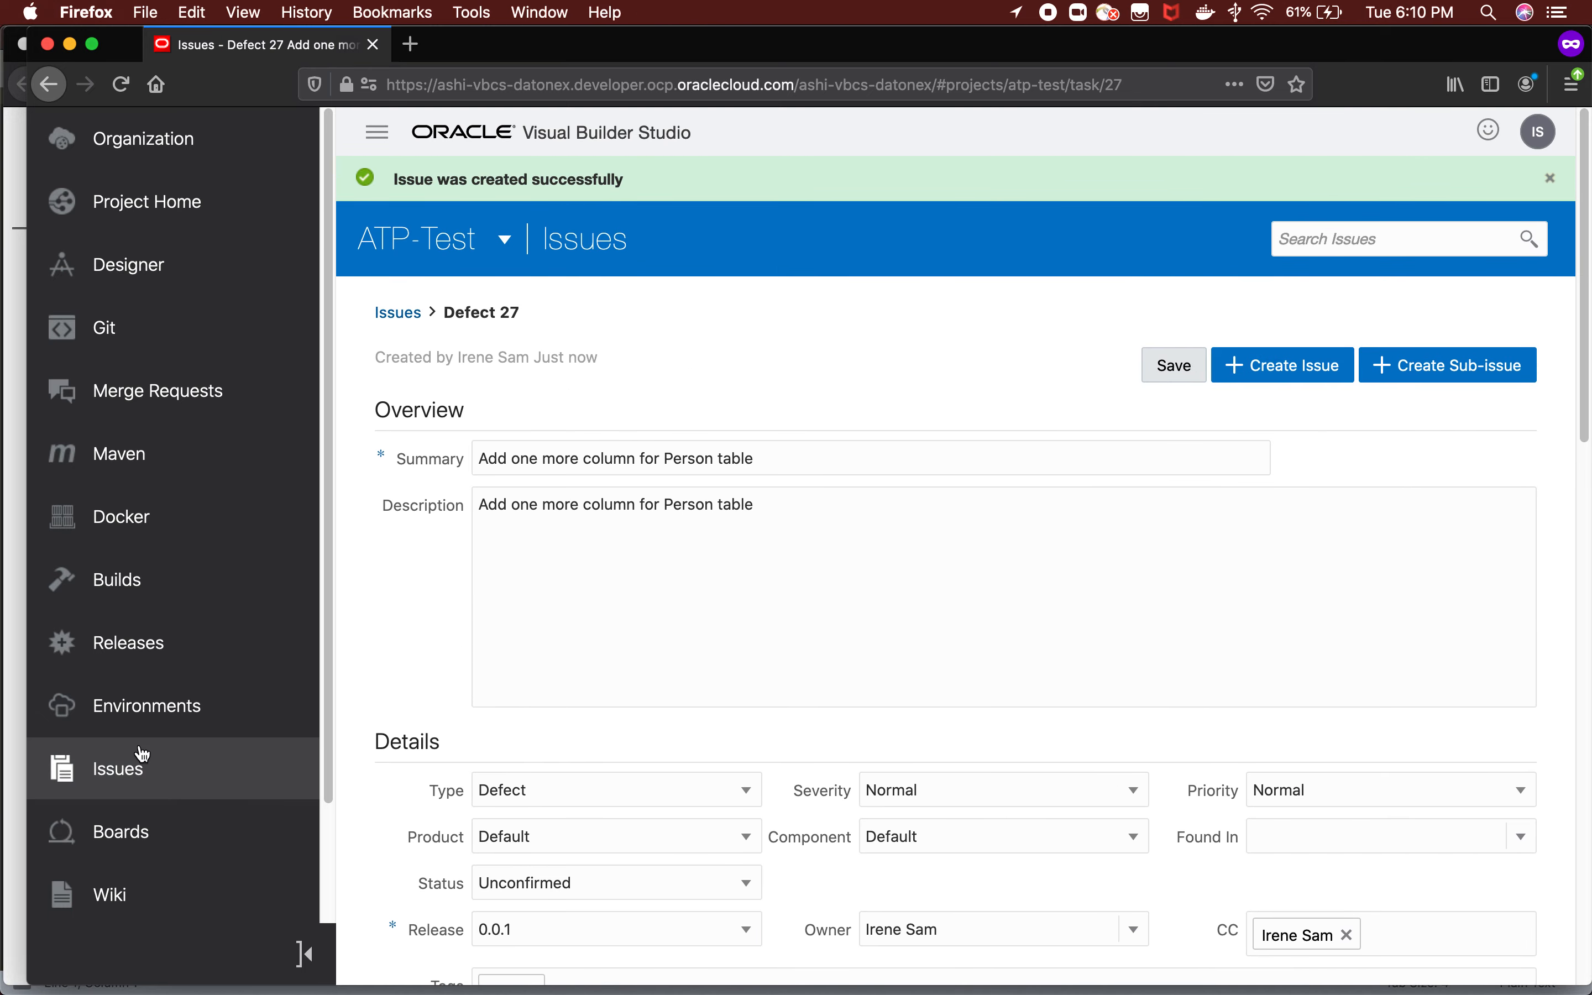
Open the project's recently changed issues and review the new issue's status, owner and creation date.
{"action": "left_click", "coordinate": [89, 770]}
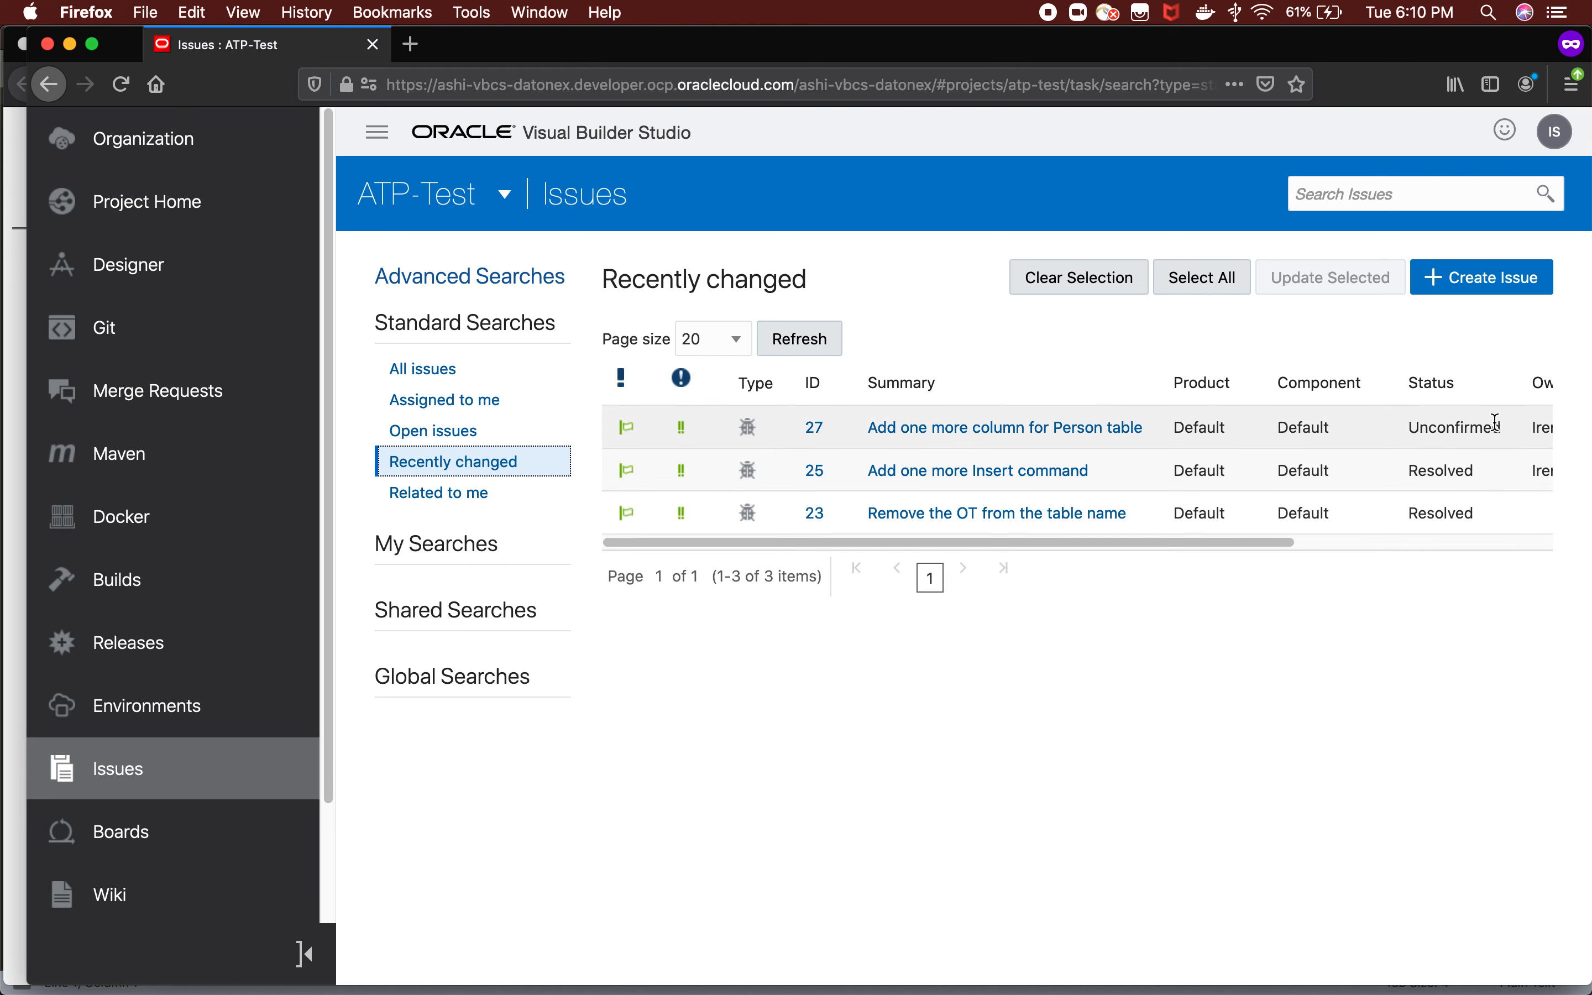
{"action": "scroll", "coordinate": [1233, 552], "scroll_direction": "right", "scroll_amount": 3}
{"action": "scroll", "coordinate": [1440, 545], "scroll_direction": "right", "scroll_amount": 3}
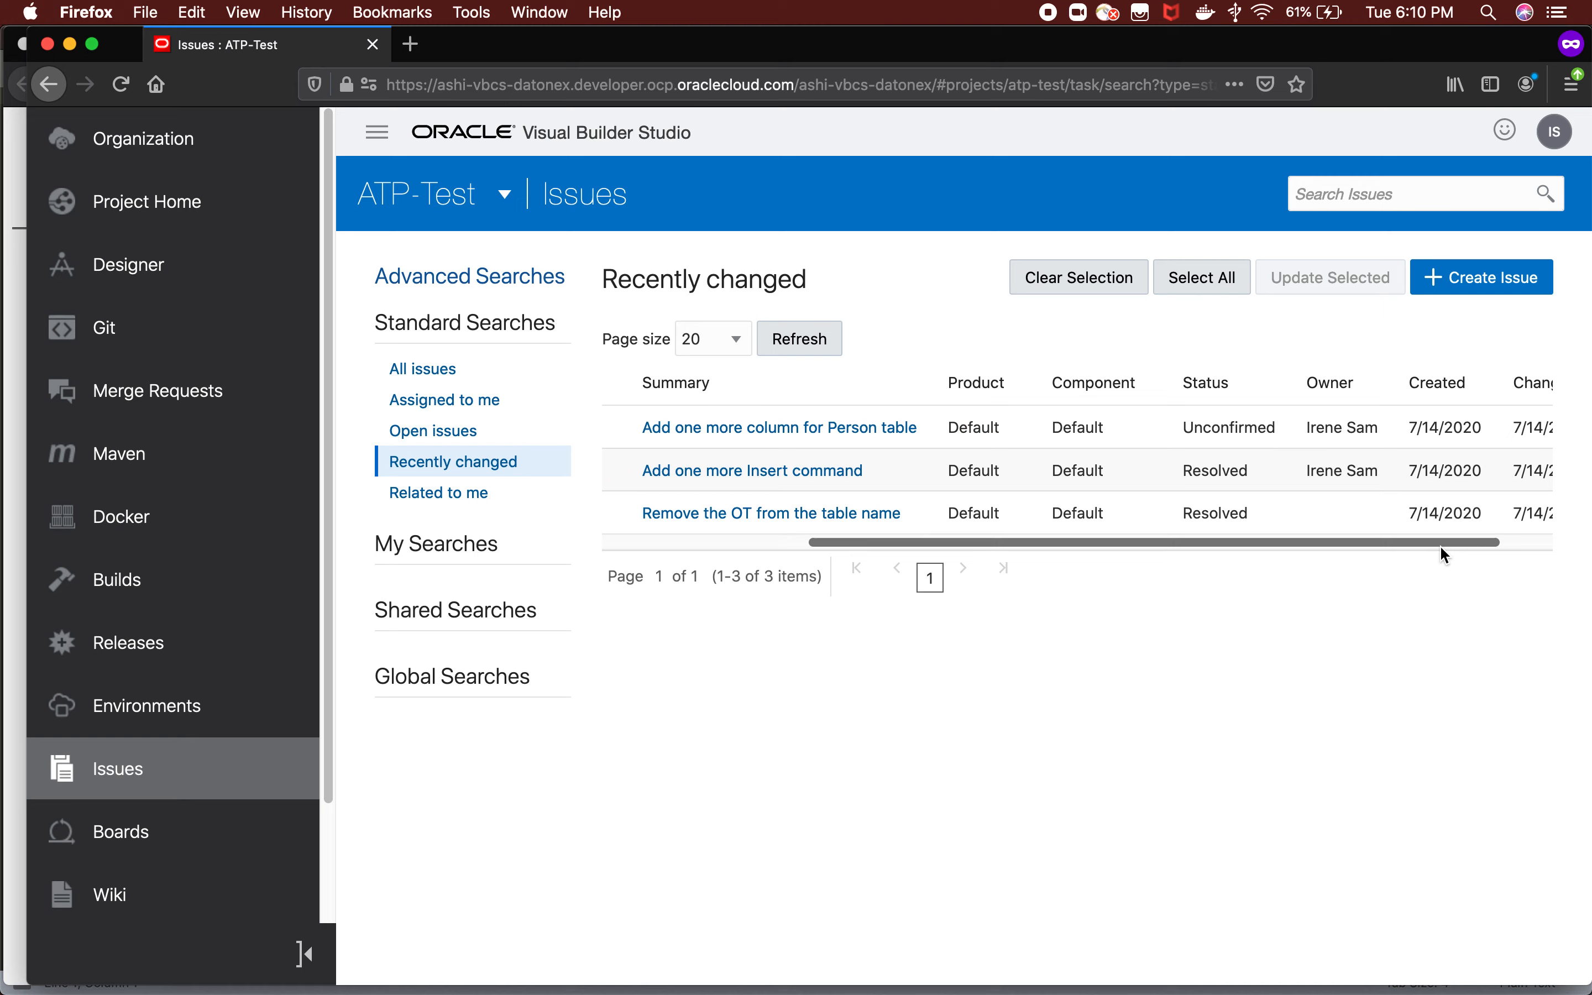
{"action": "scroll", "coordinate": [1414, 548], "scroll_direction": "left", "scroll_amount": 8}
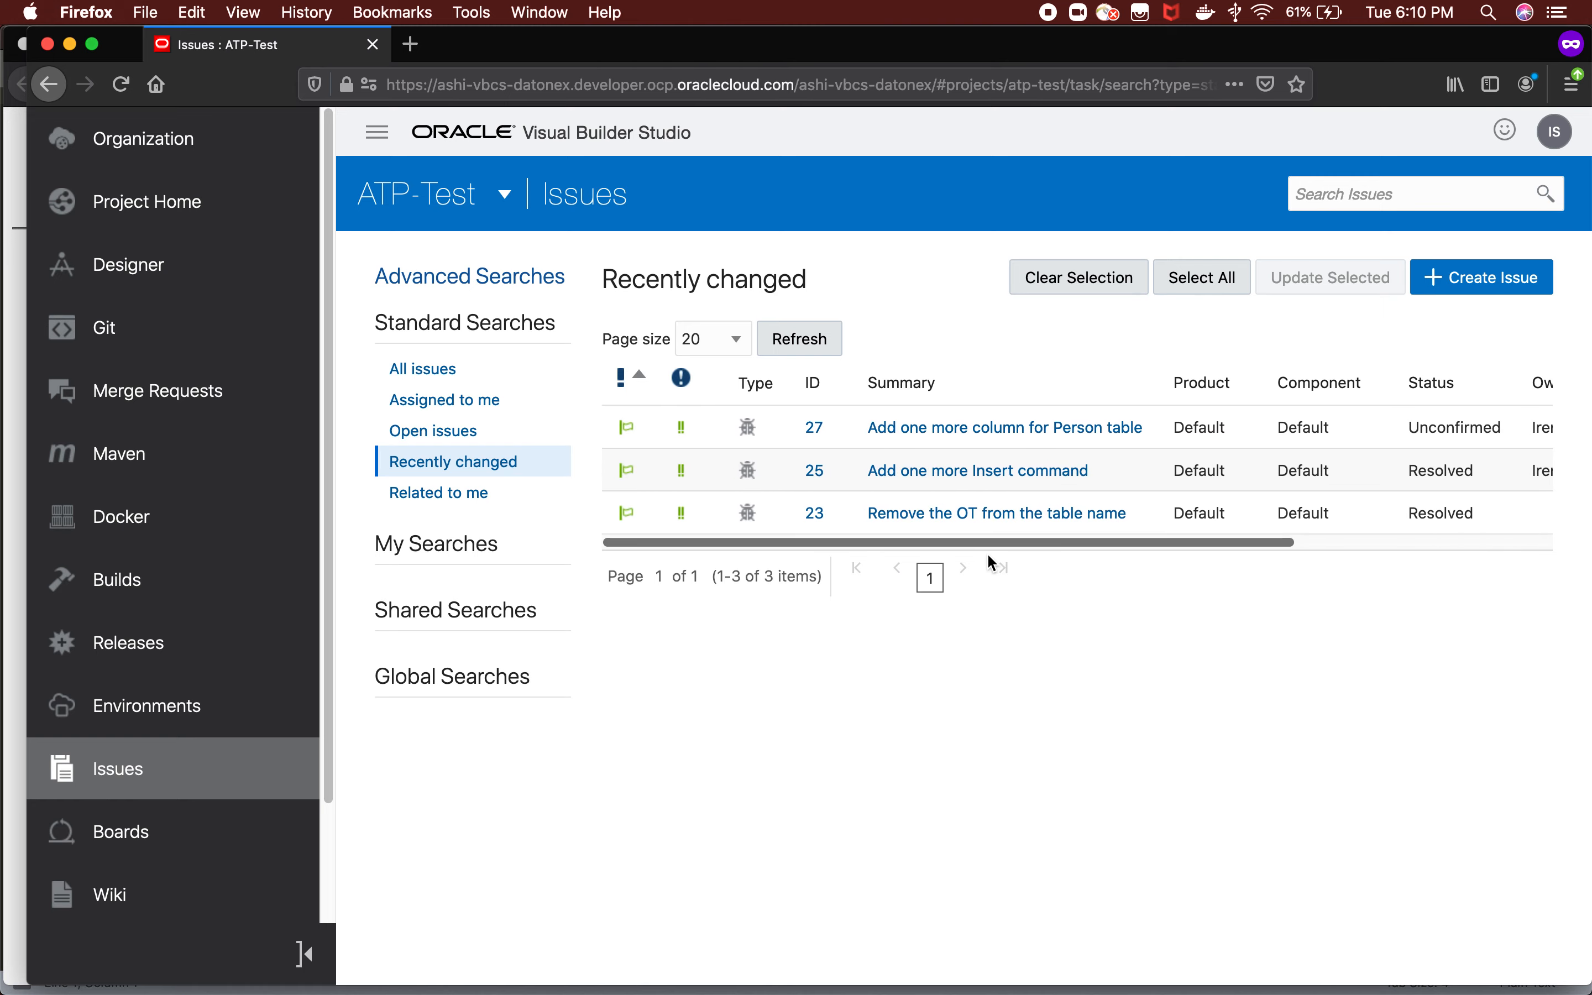
Copy the new issue's summary into SQL Developer's commit comment so it reads "Defect 27-Add one more column for Person table".
{"action": "key", "text": "super+Tab"}
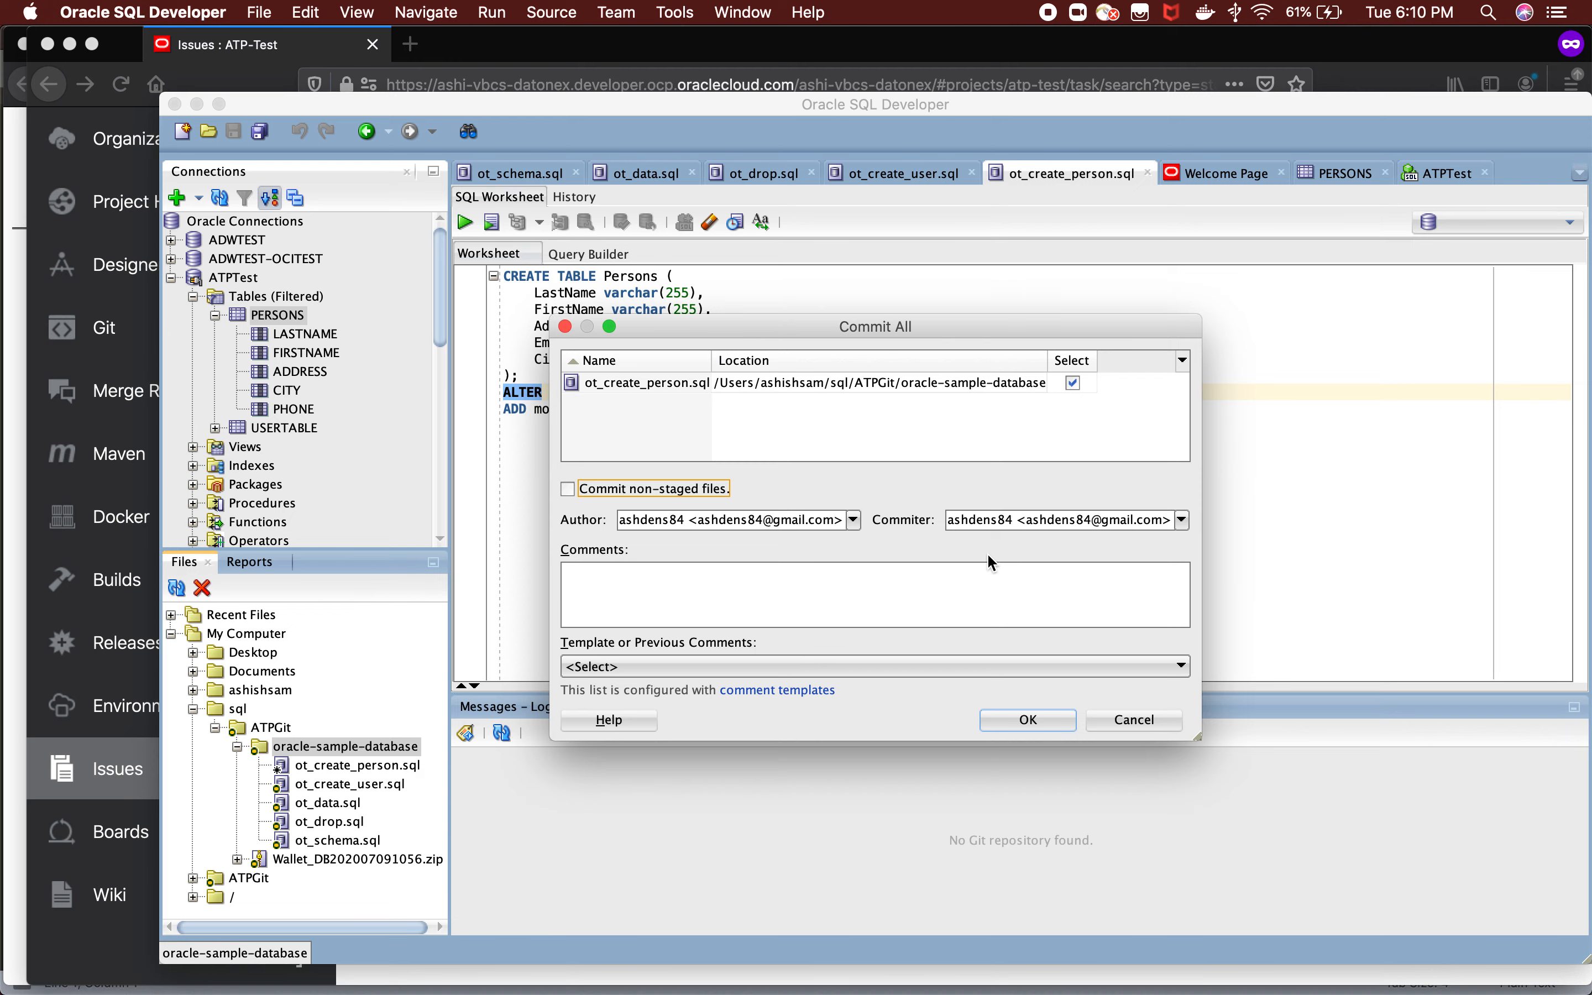
{"action": "key", "text": "super+Tab"}
{"action": "key", "text": "super+Tab"}
{"action": "key", "text": "super+Tab"}
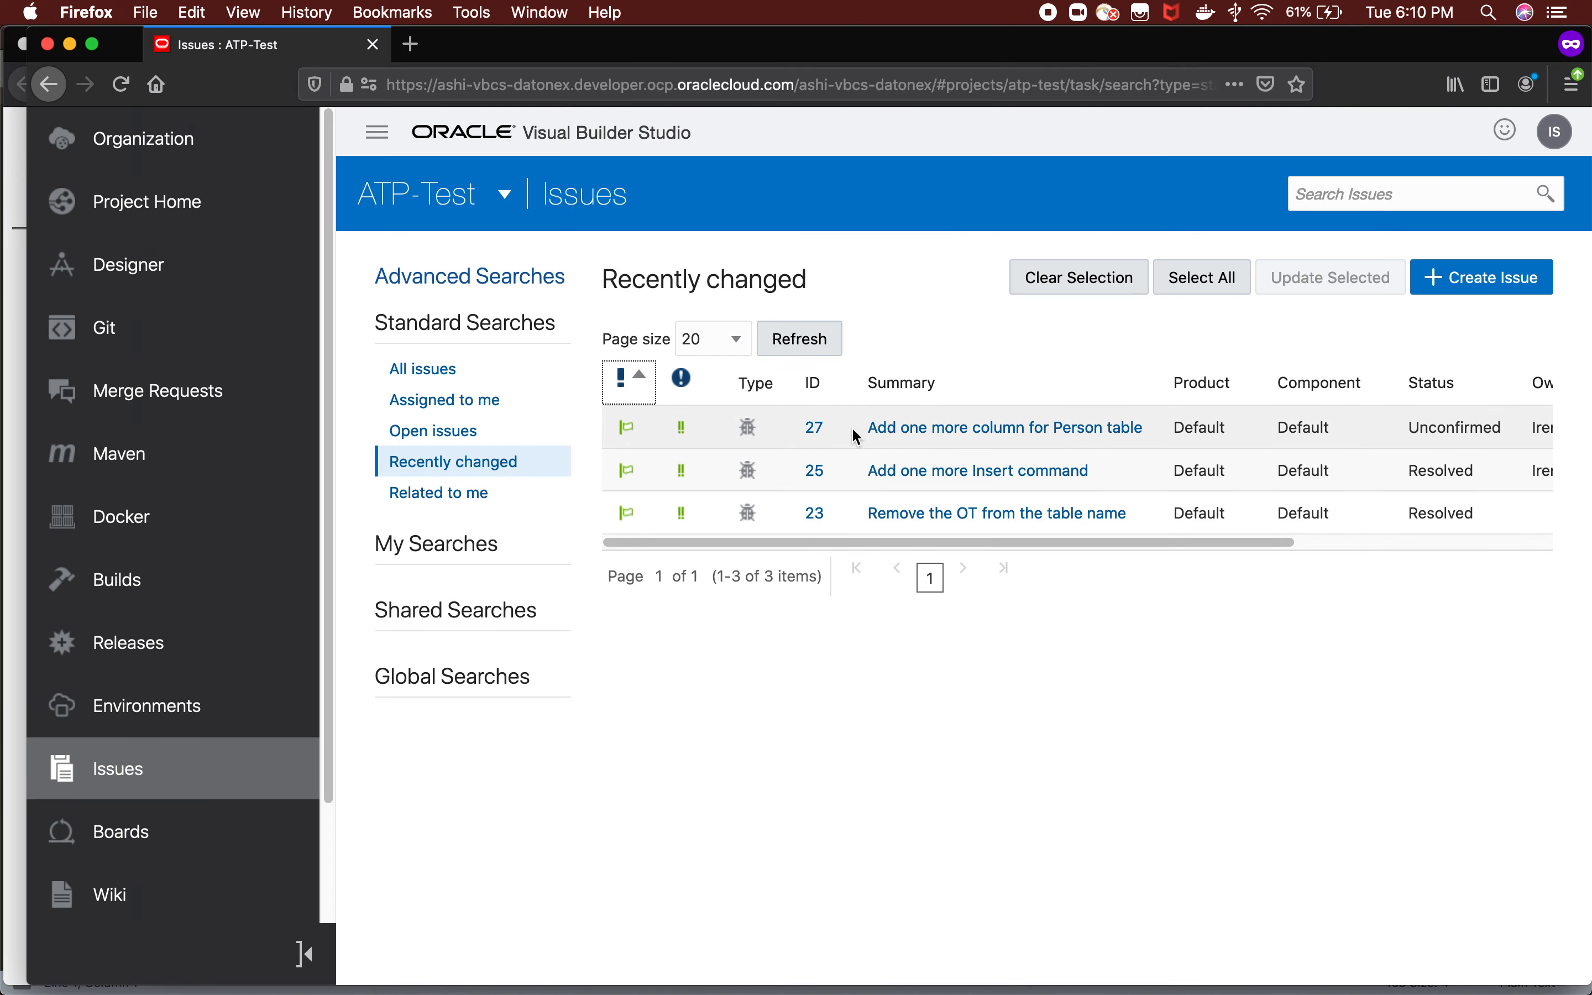
{"action": "left_click_drag", "start_coordinate": [870, 428], "coordinate": [1154, 435]}
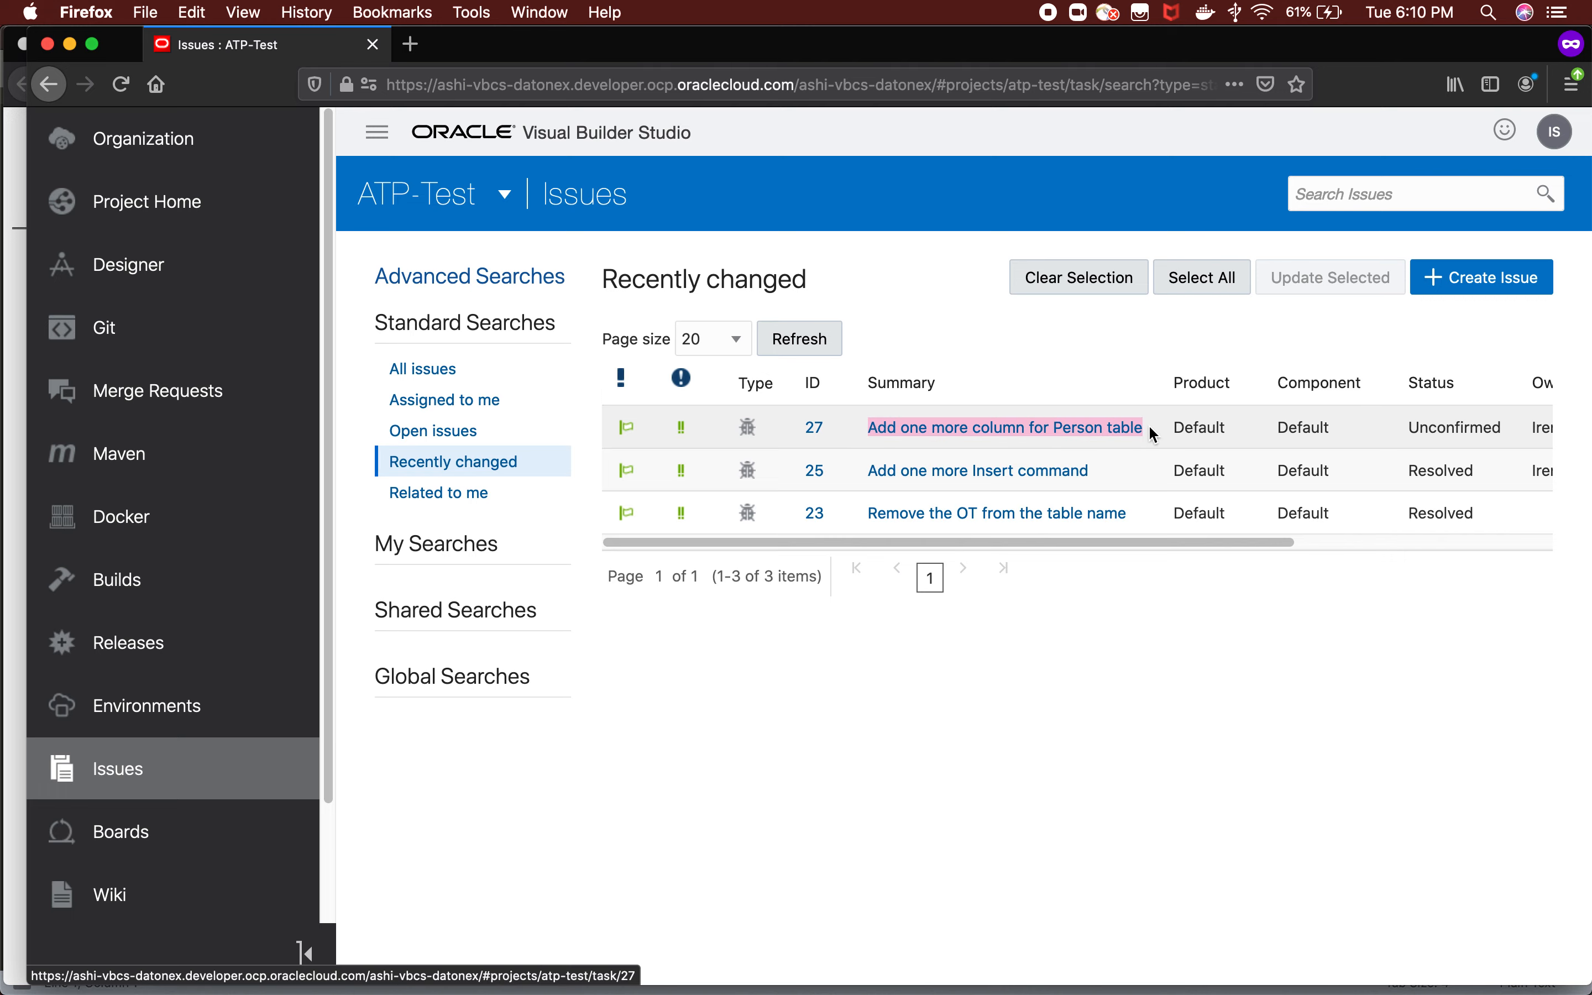
{"action": "key", "text": "super+Tab"}
{"action": "left_click", "coordinate": [634, 586]}
{"action": "type", "text": "Defect 27-"}
{"action": "key", "text": "super+v"}
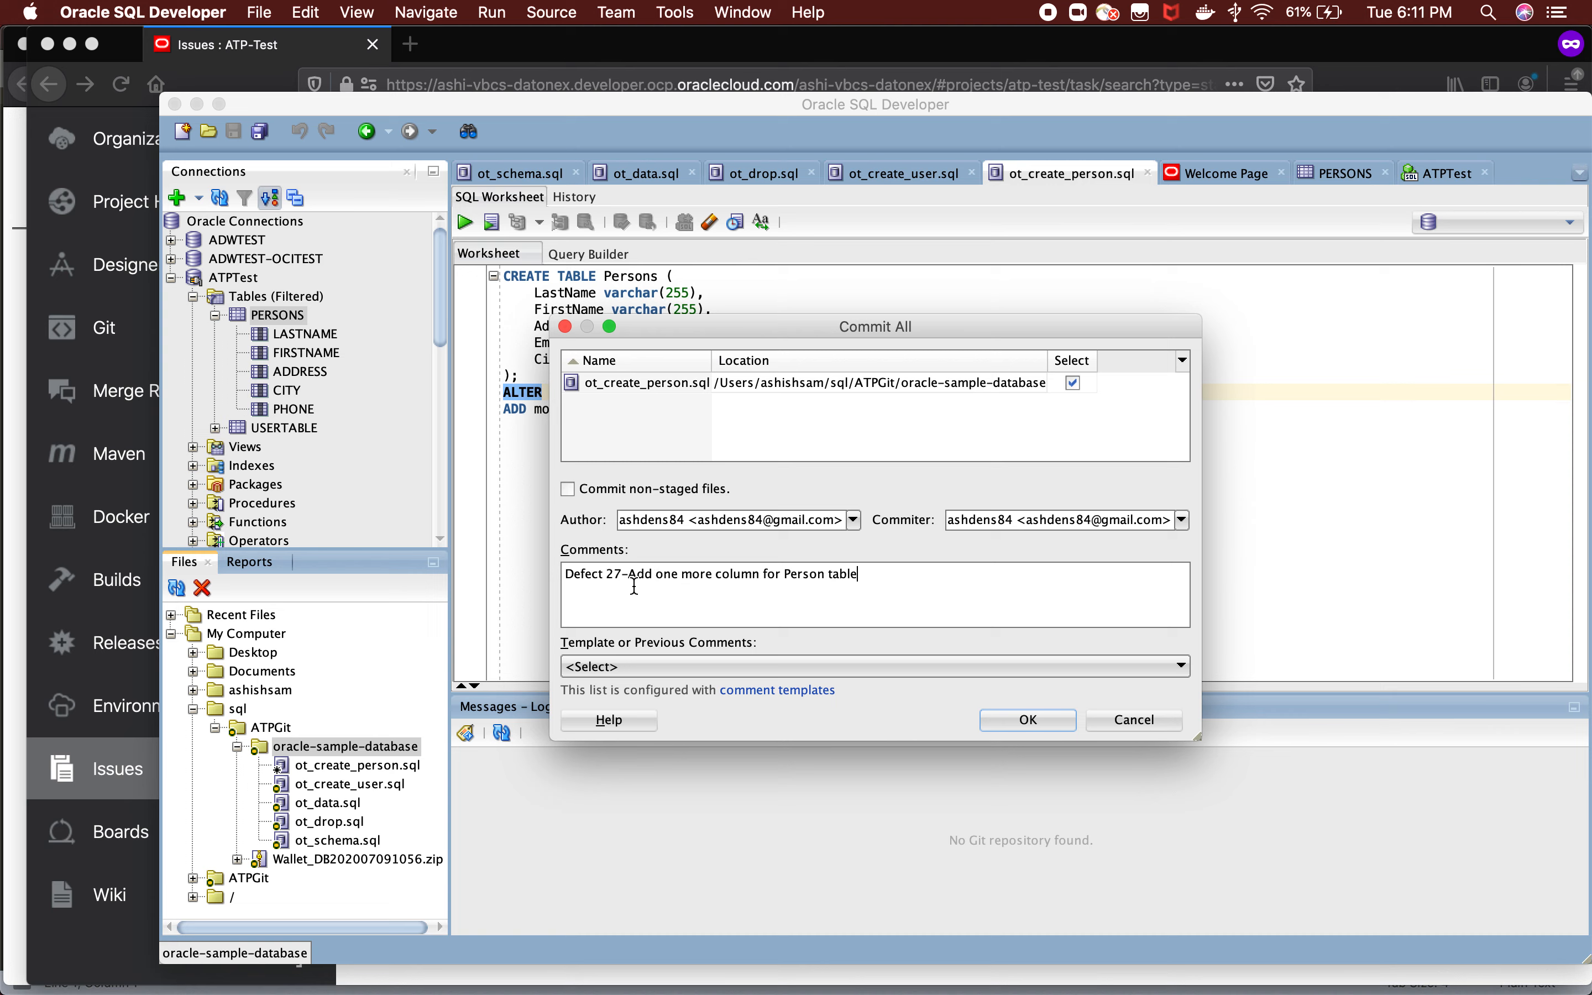
Commit ot_create_person.sql with non-staged files included.
{"action": "left_click", "coordinate": [1034, 726]}
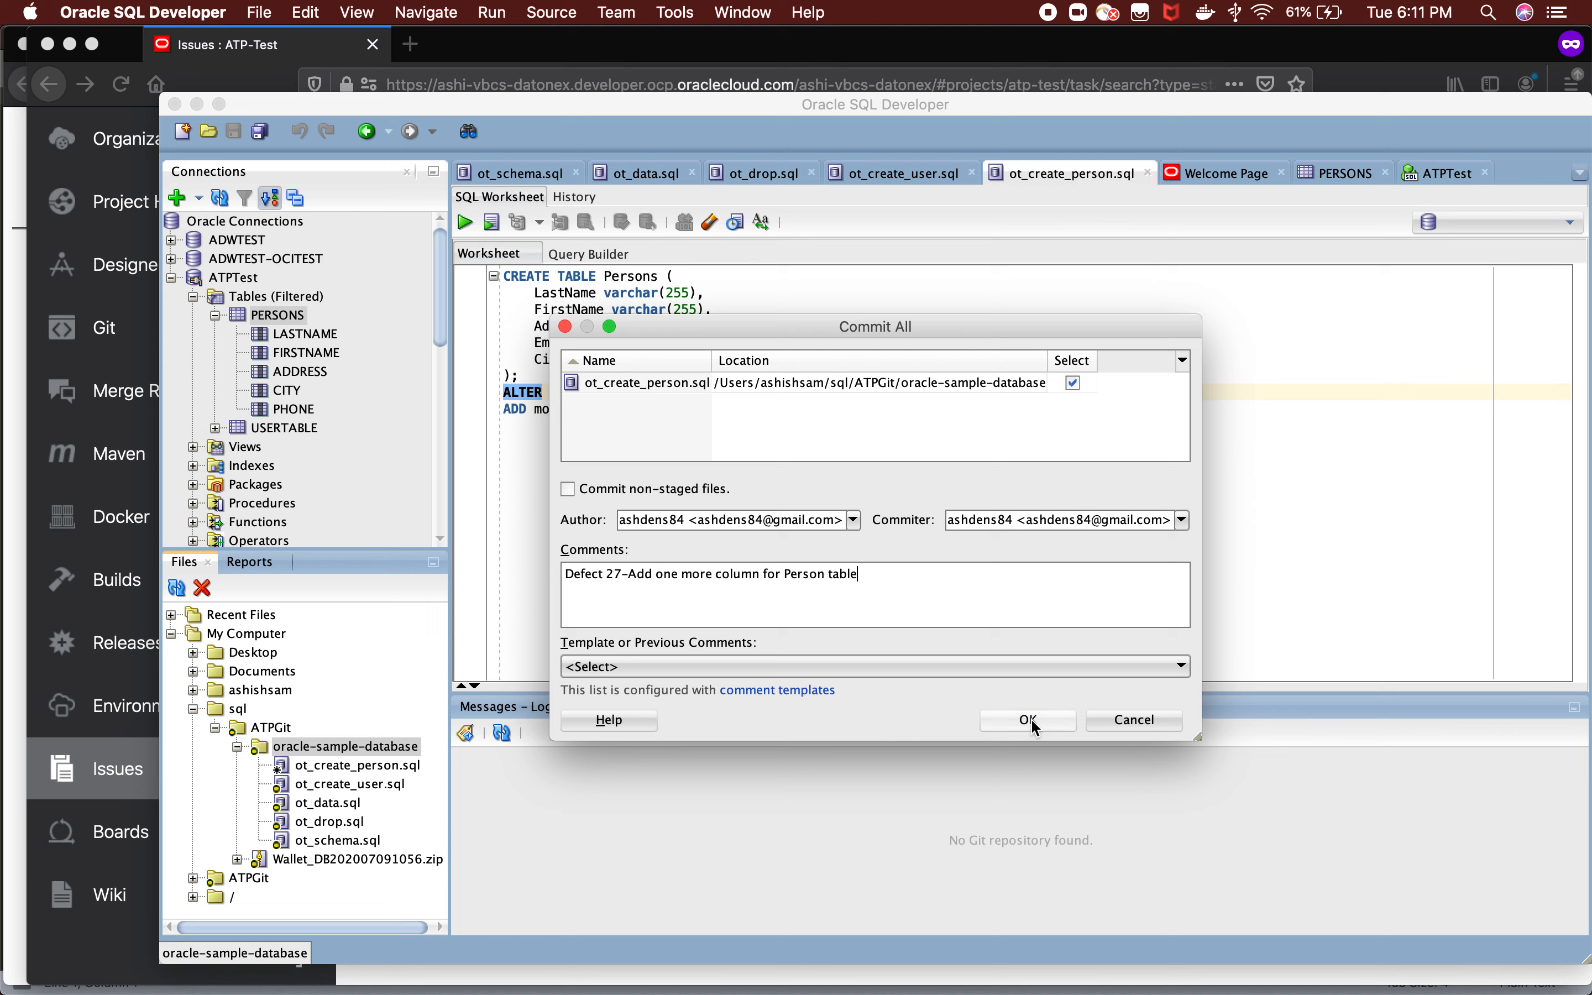
{"action": "left_click", "coordinate": [1035, 726]}
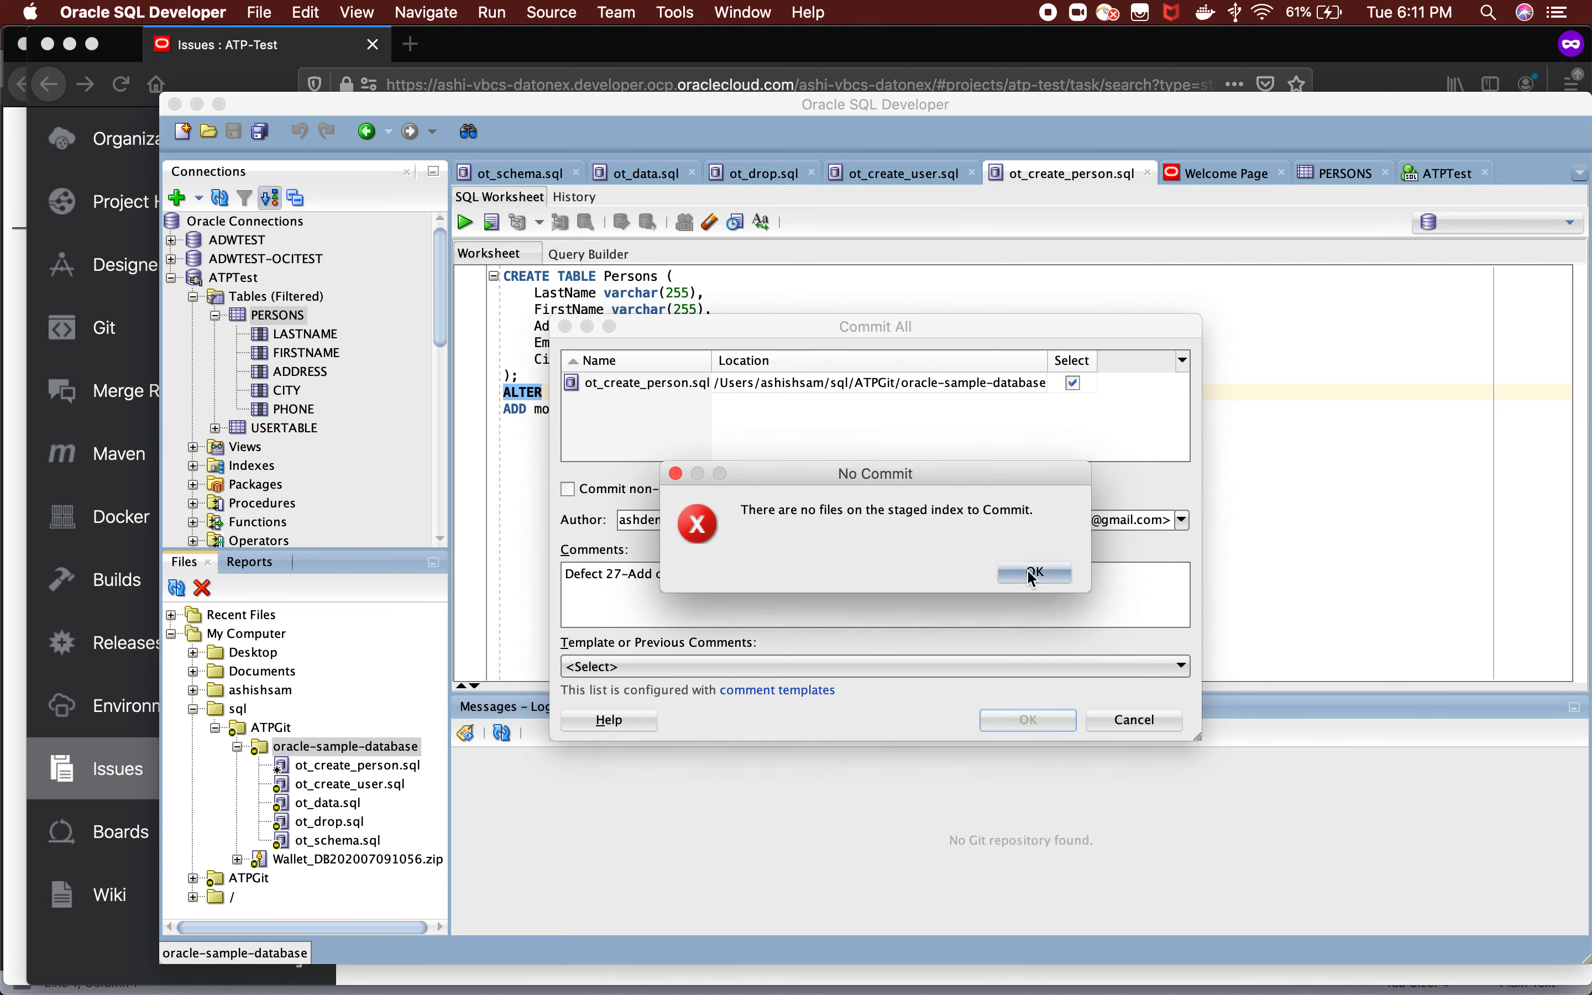
{"action": "left_click", "coordinate": [1033, 575]}
{"action": "left_click", "coordinate": [568, 489]}
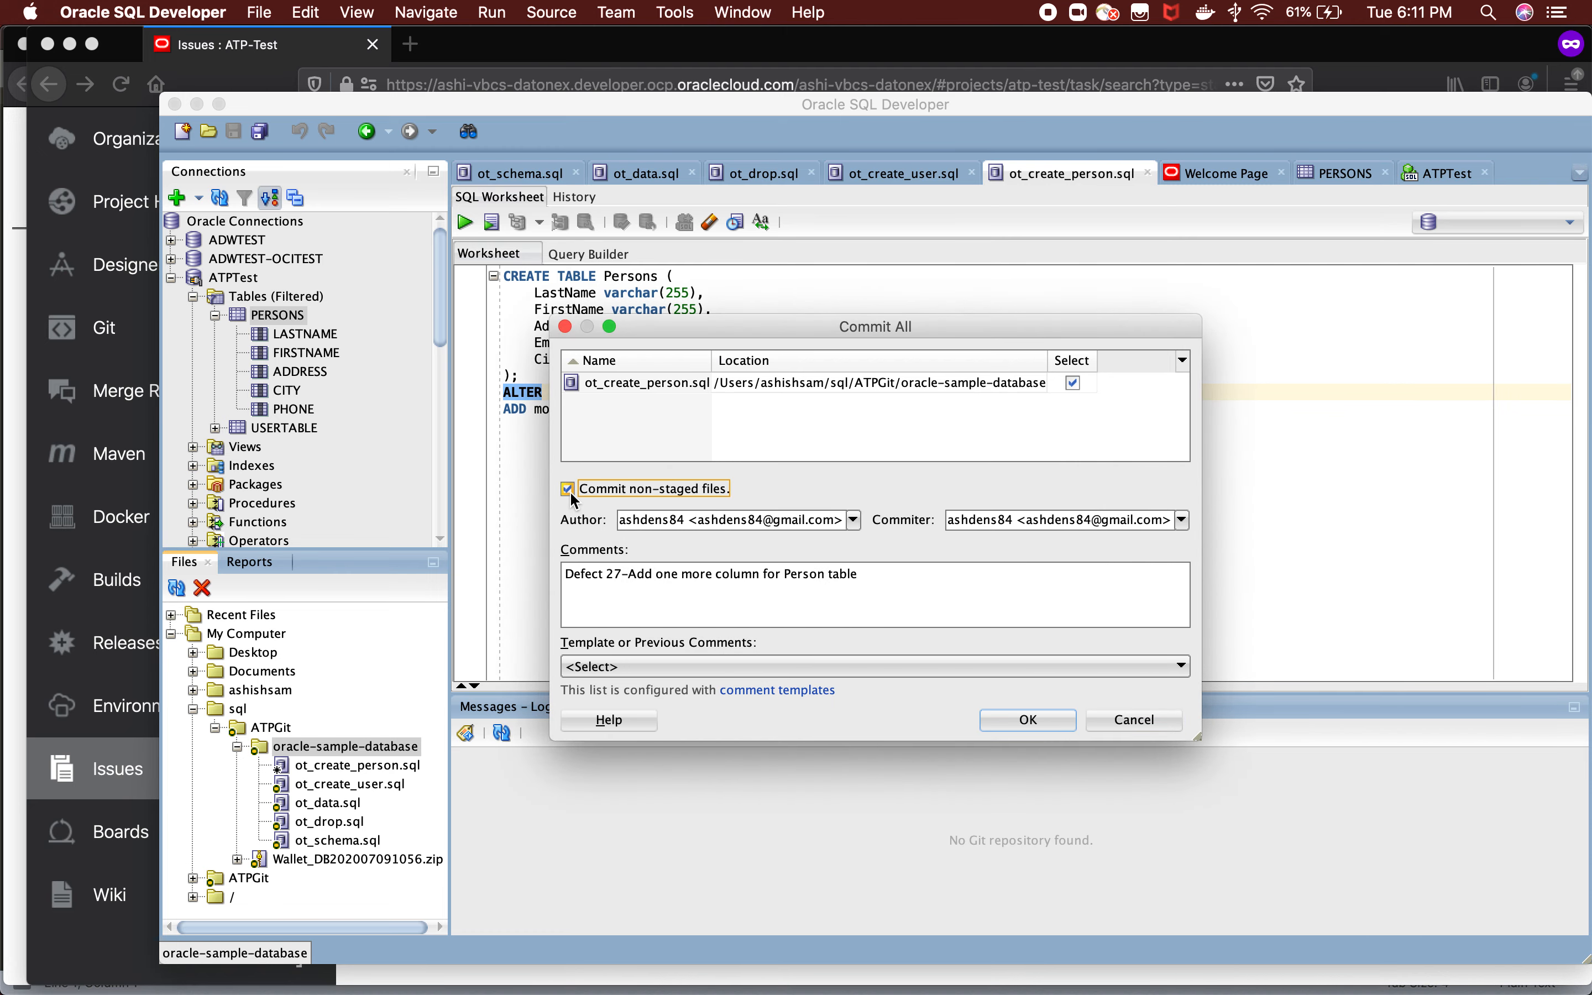
{"action": "left_click", "coordinate": [1007, 720]}
Push the FirstCommit branch from the oracle-sample-database folder to the remote ATPGit.git repository using the stored credentials.
{"action": "right_click", "coordinate": [356, 750]}
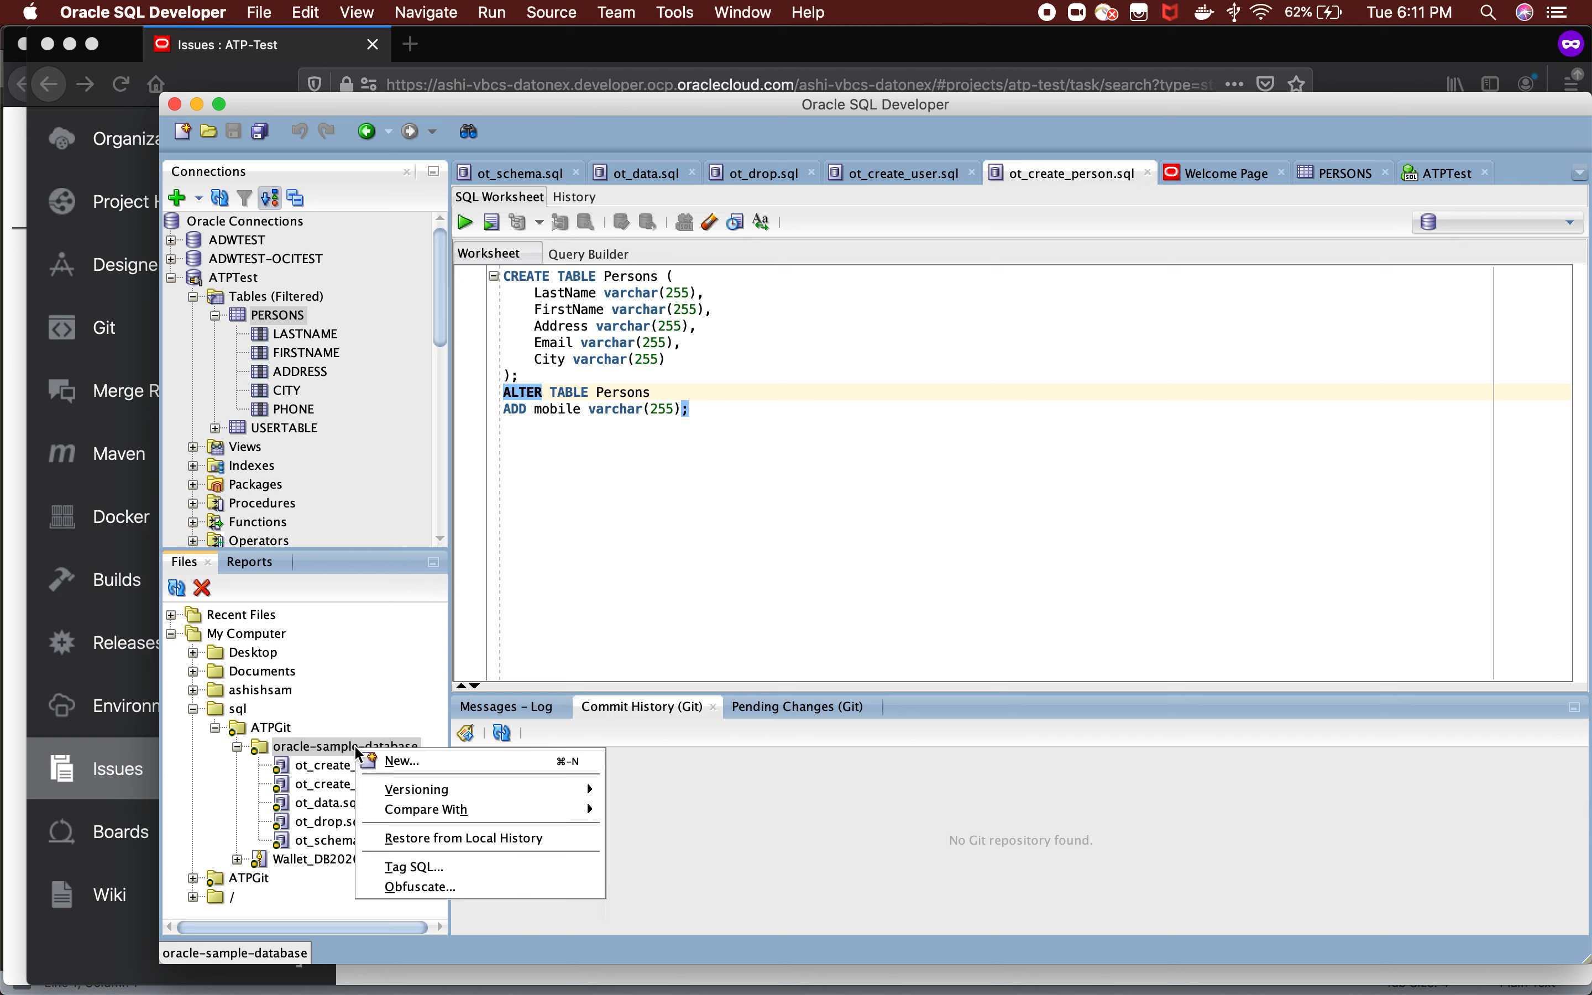
{"action": "mouse_move", "coordinate": [587, 794]}
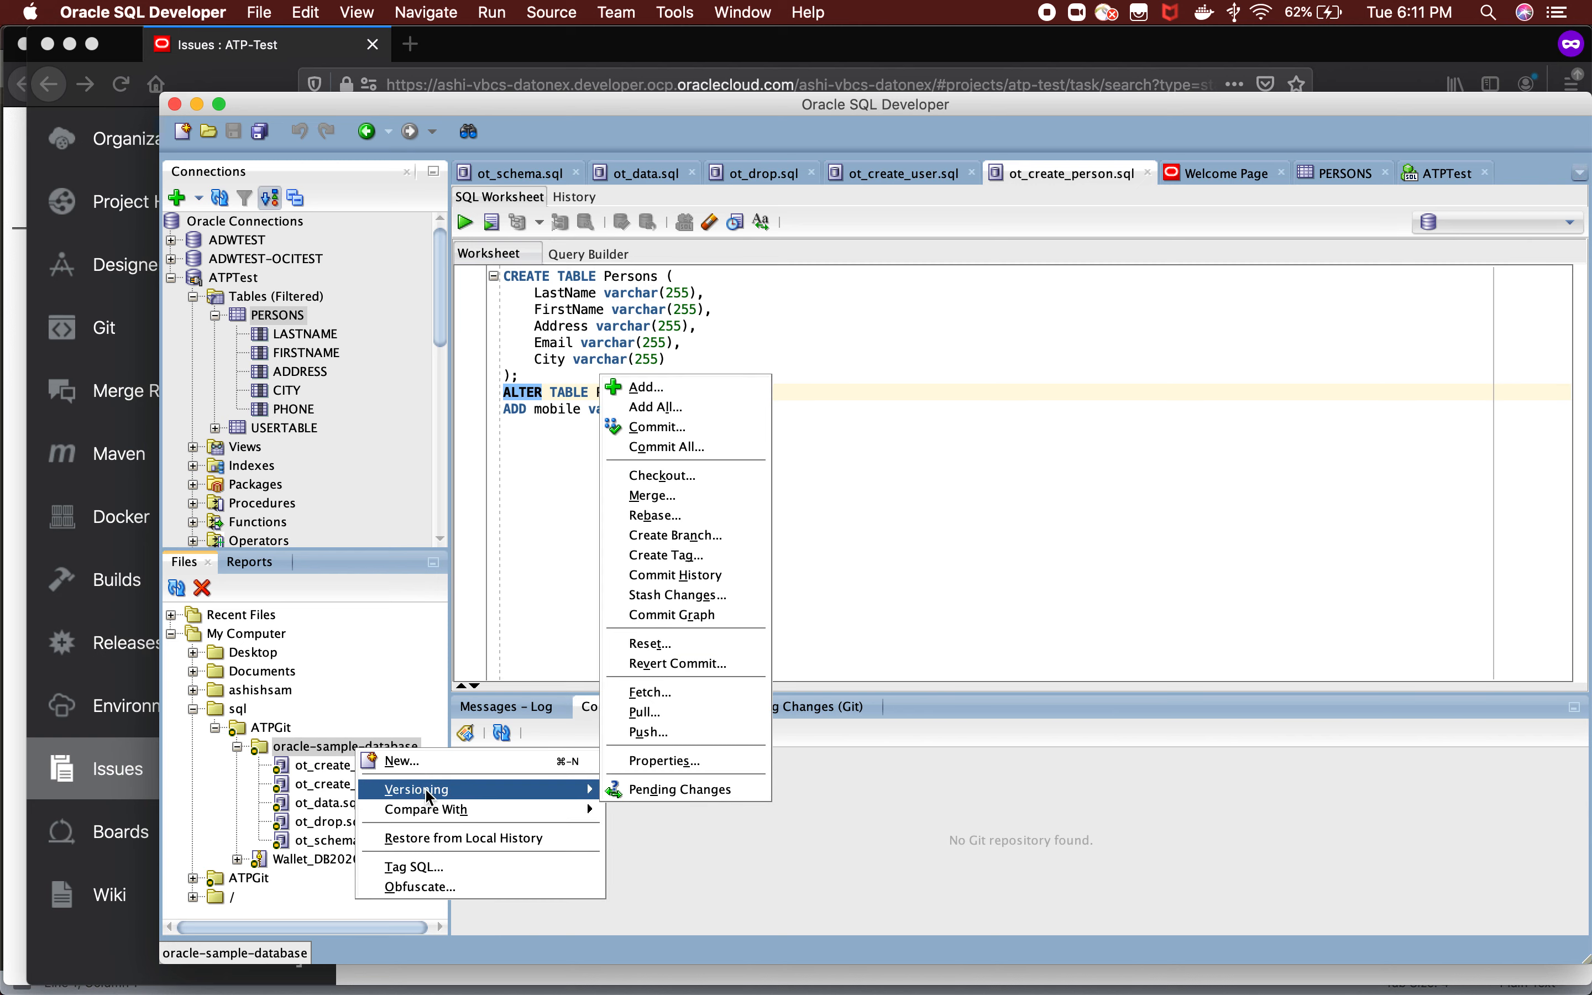
{"action": "left_click", "coordinate": [663, 731]}
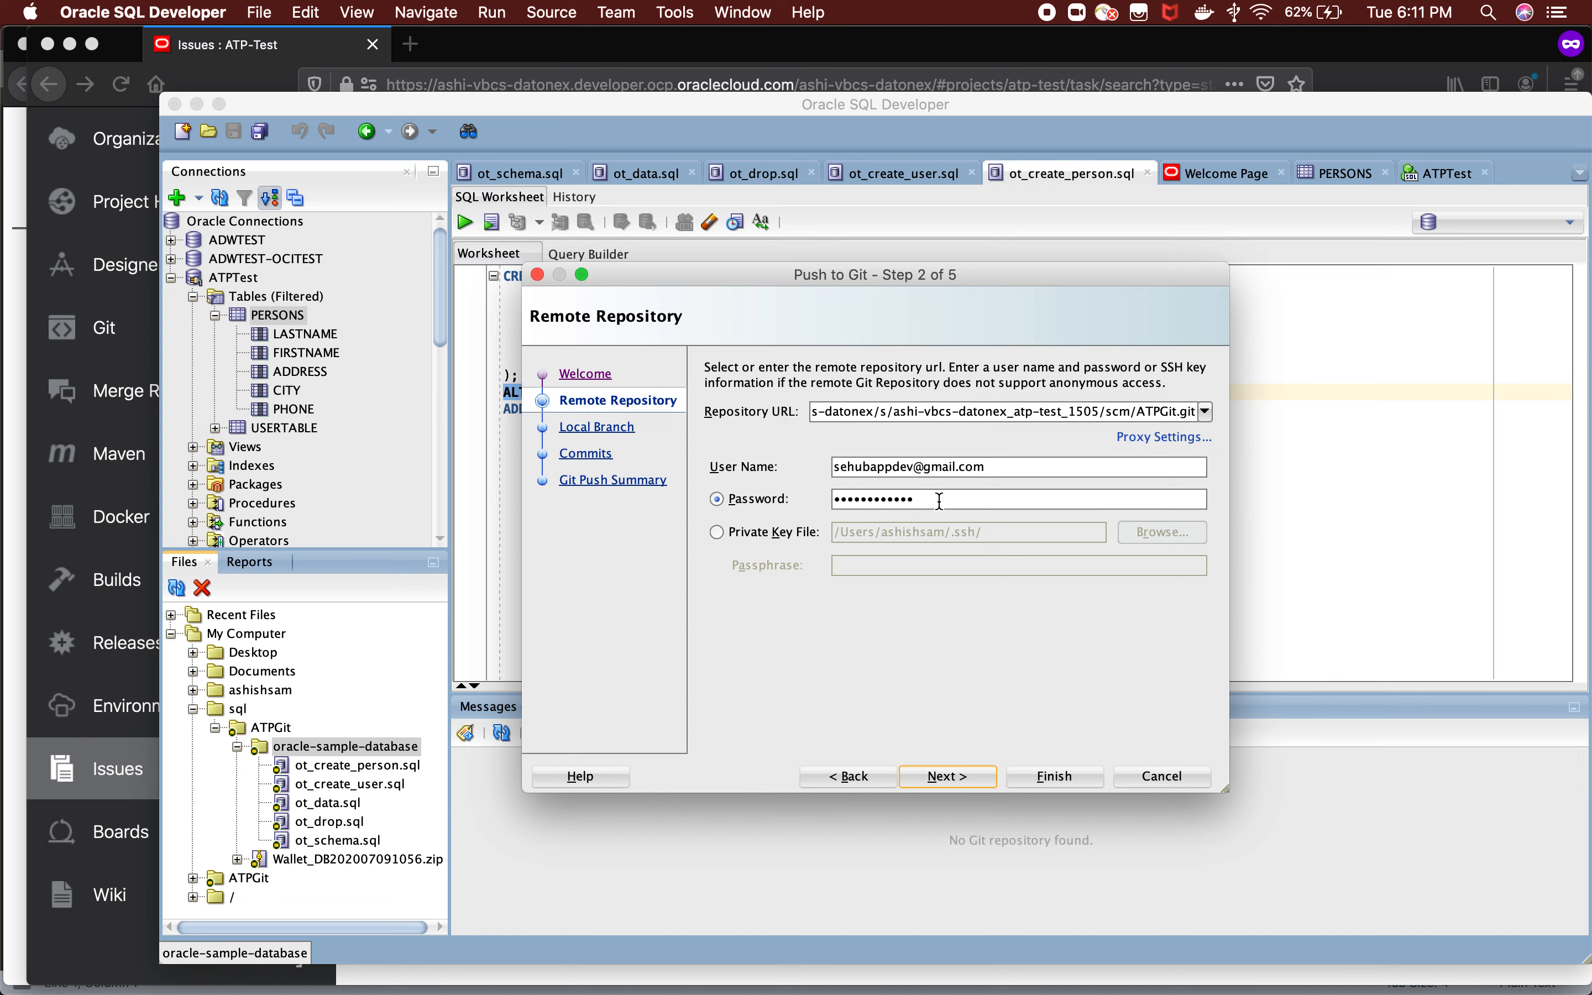
{"action": "left_click", "coordinate": [952, 784]}
{"action": "left_click", "coordinate": [949, 777]}
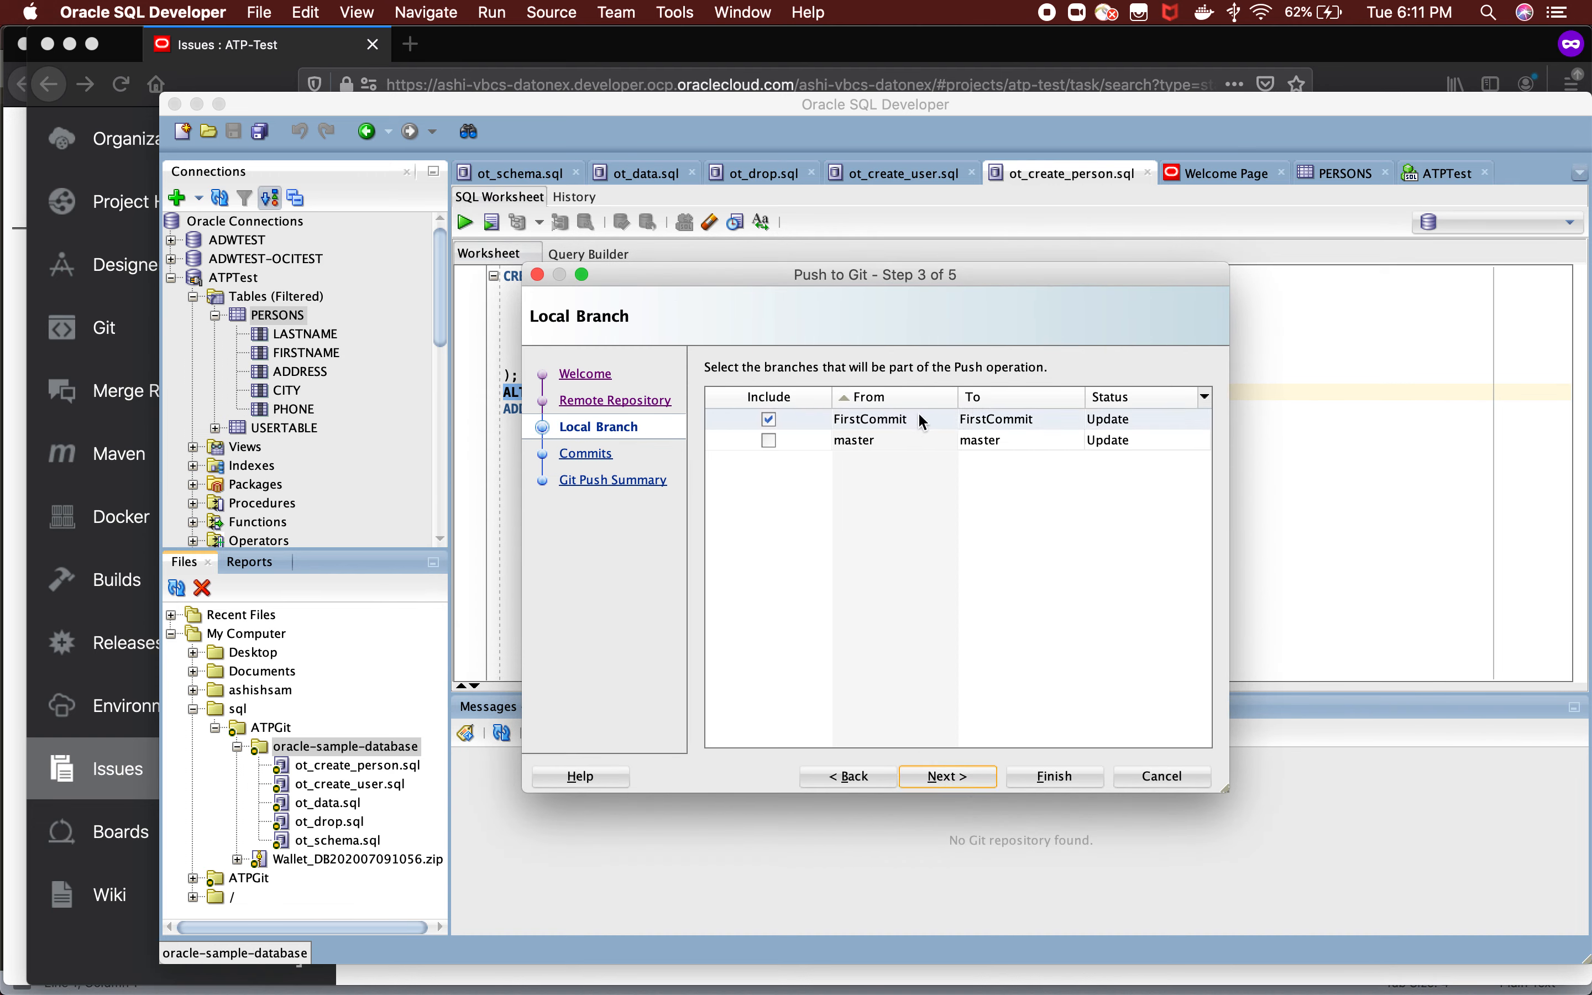
{"action": "left_click", "coordinate": [937, 776]}
{"action": "left_click", "coordinate": [937, 777]}
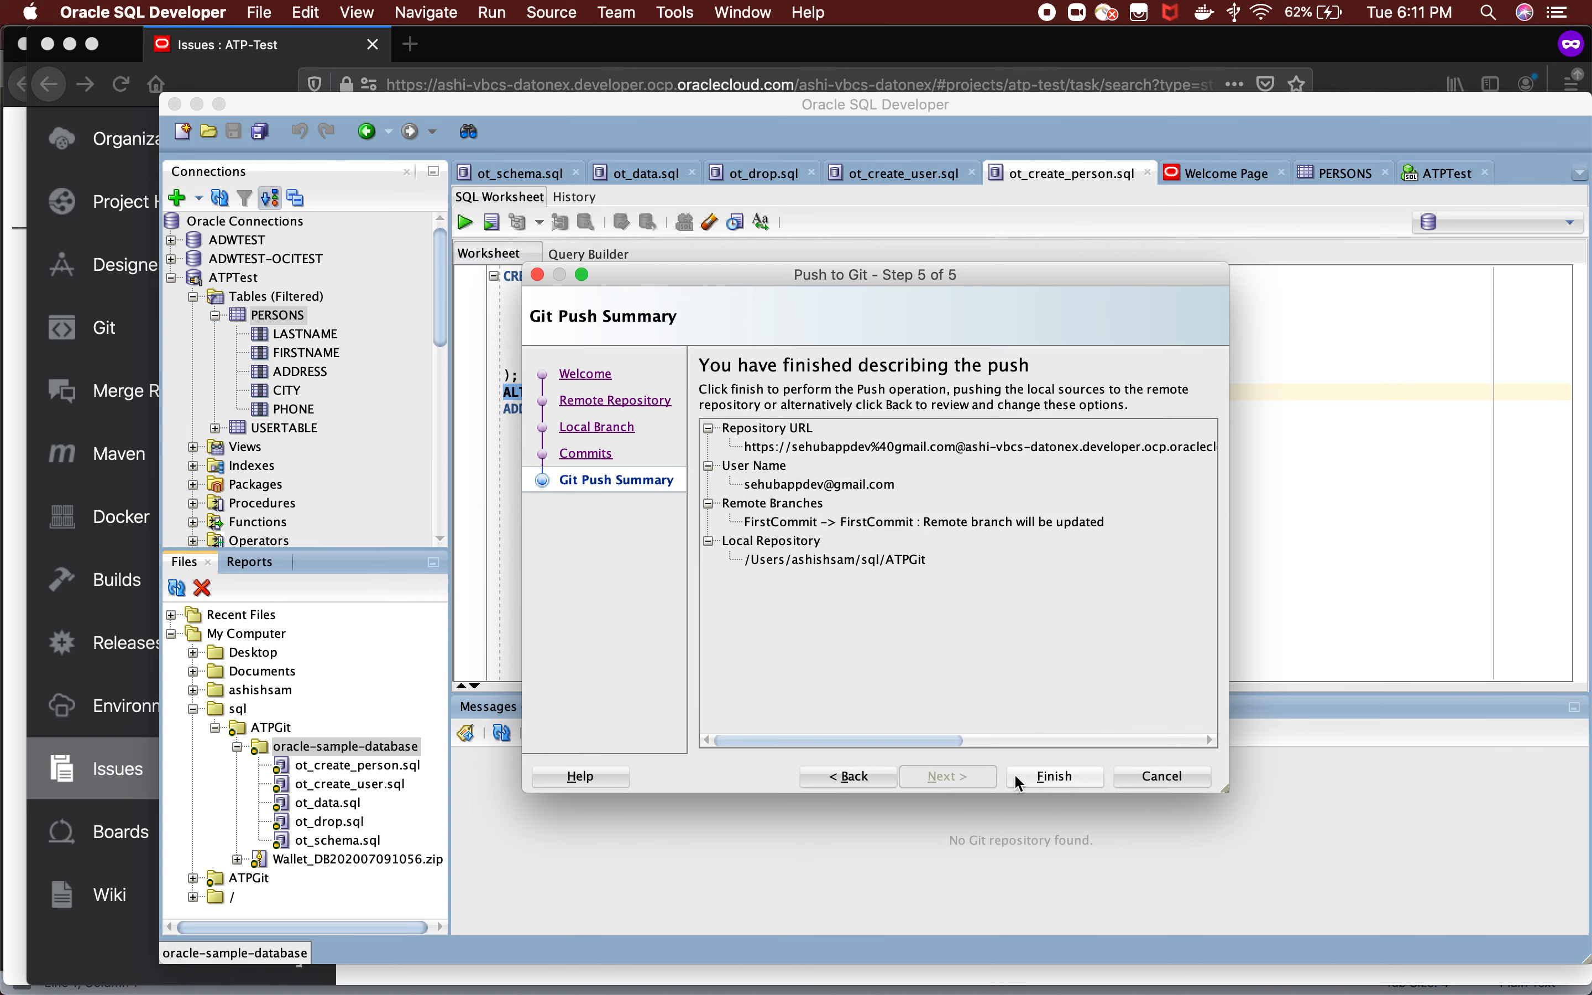
{"action": "left_click", "coordinate": [1031, 775]}
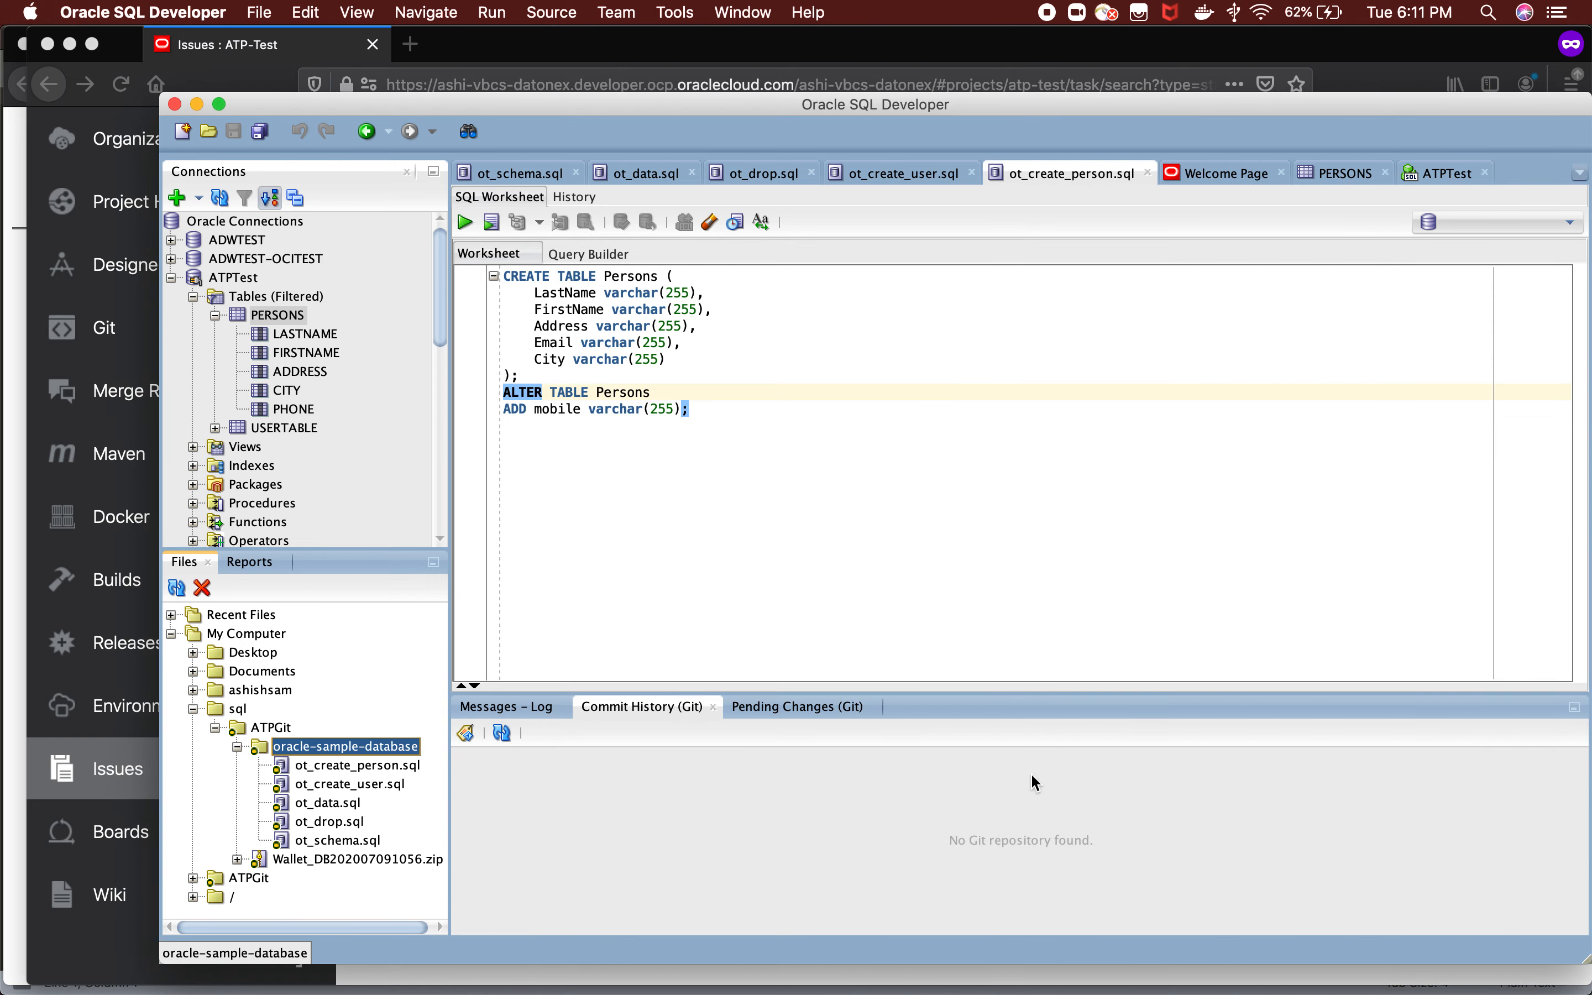
Switch to Visual Builder Studio in Firefox and examine the Defect 27 commit's changes to ot_create_person.sql in the Git repository.
{"action": "key", "text": "super+Tab"}
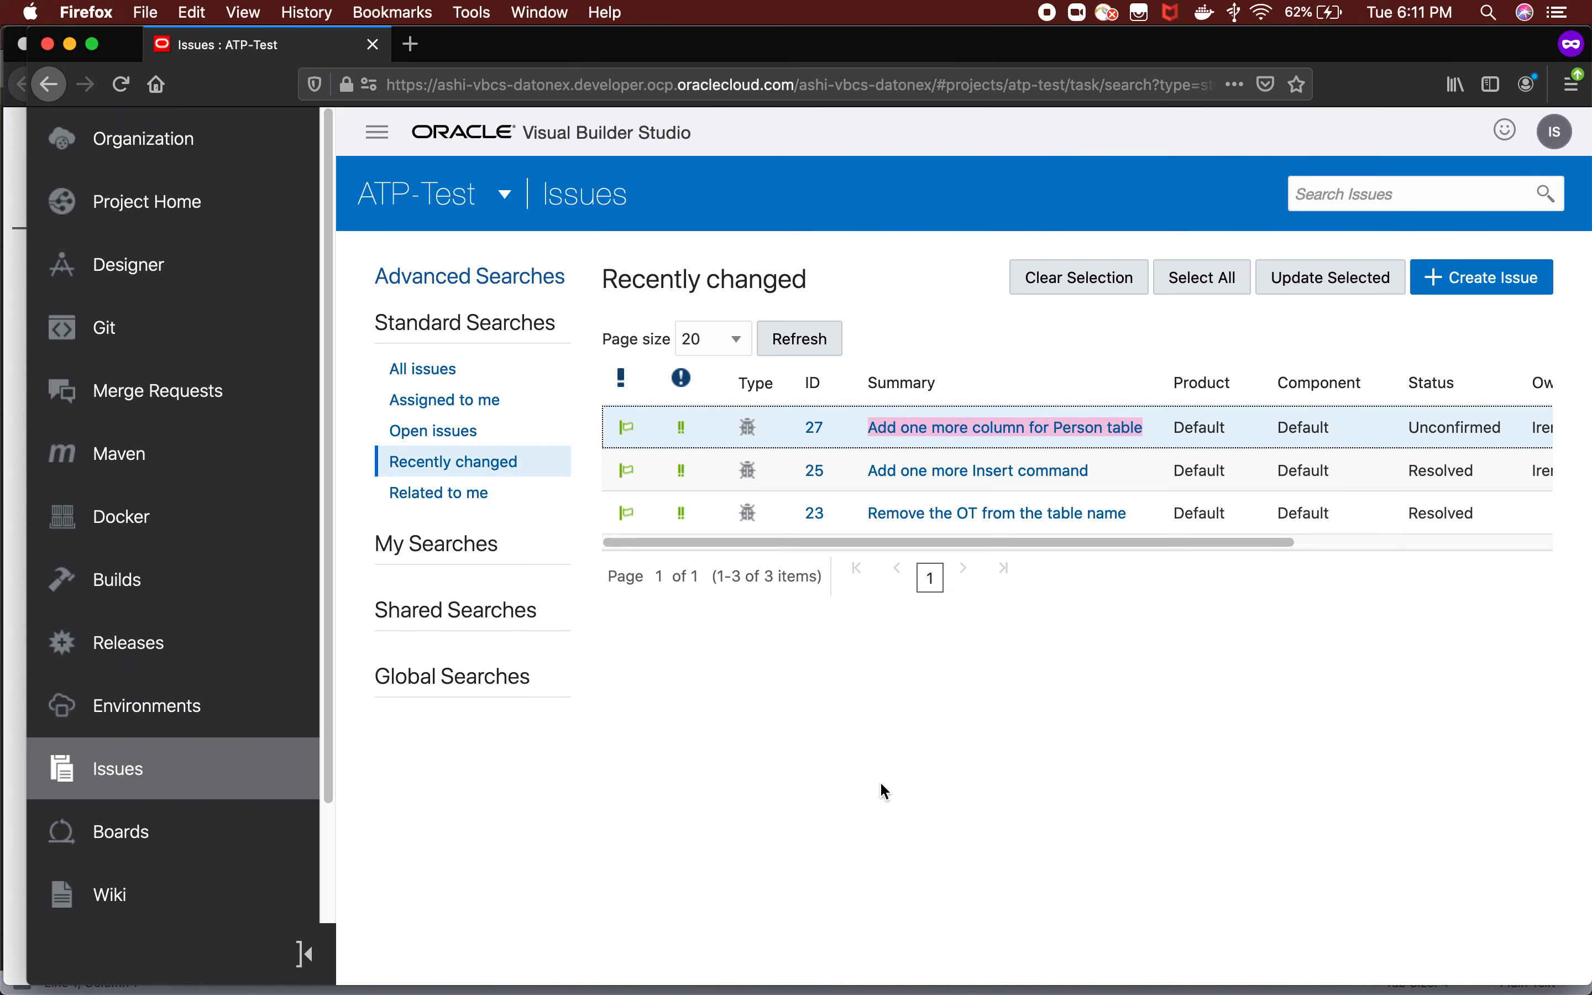
{"action": "left_click", "coordinate": [111, 353]}
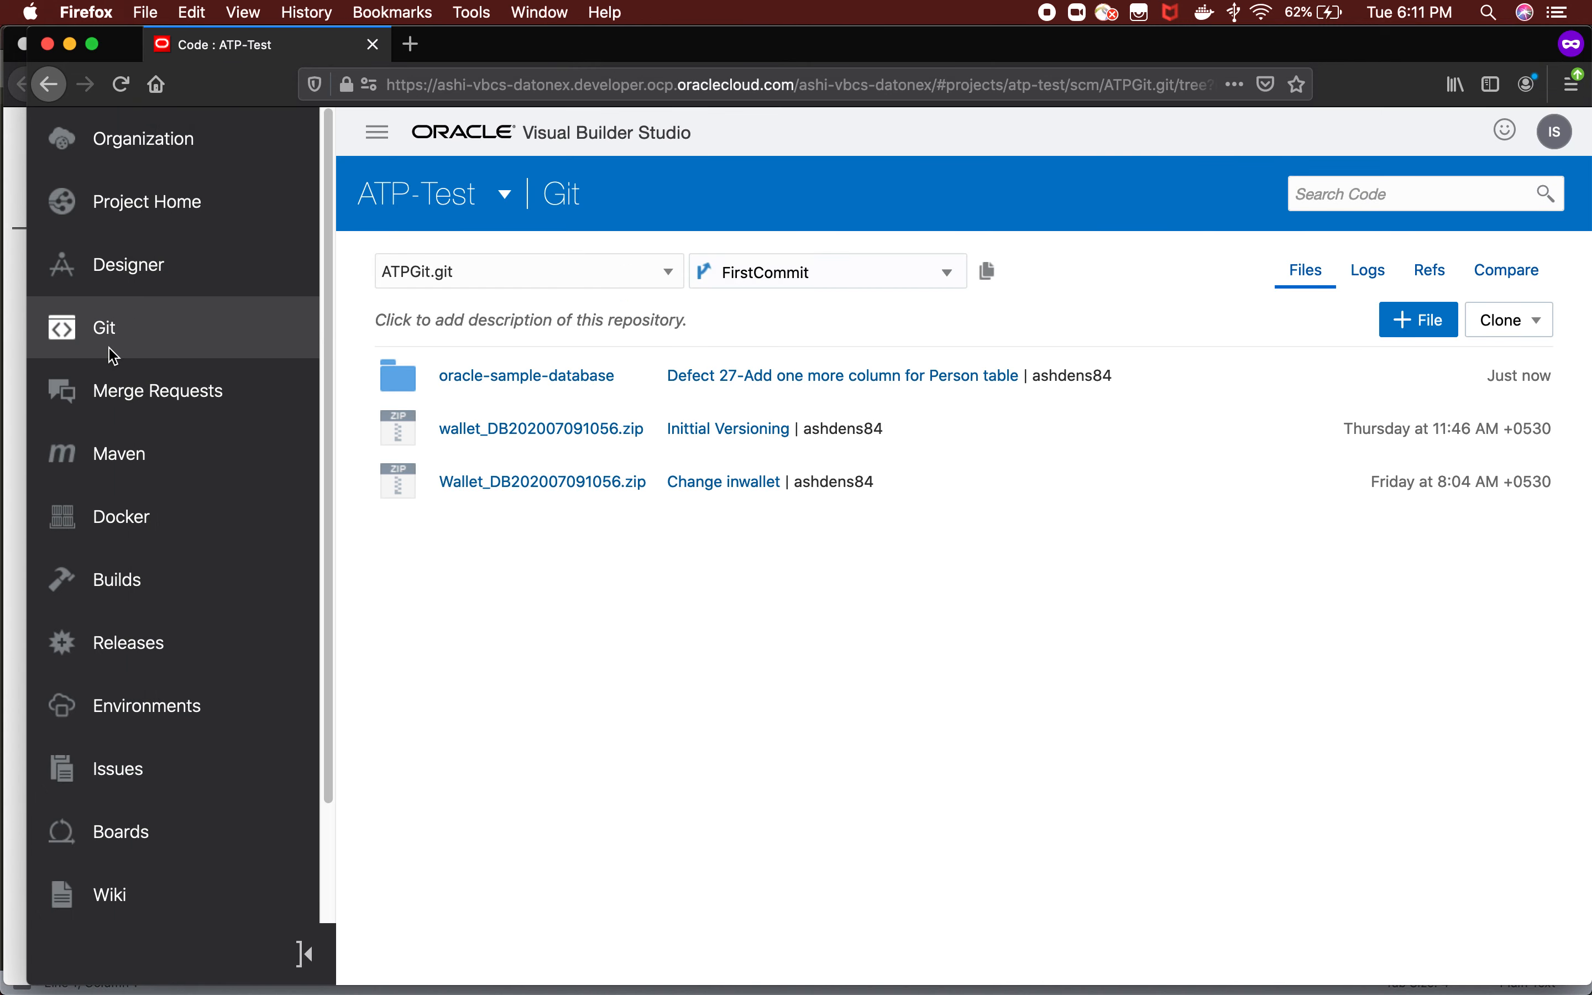
{"action": "left_click", "coordinate": [754, 391]}
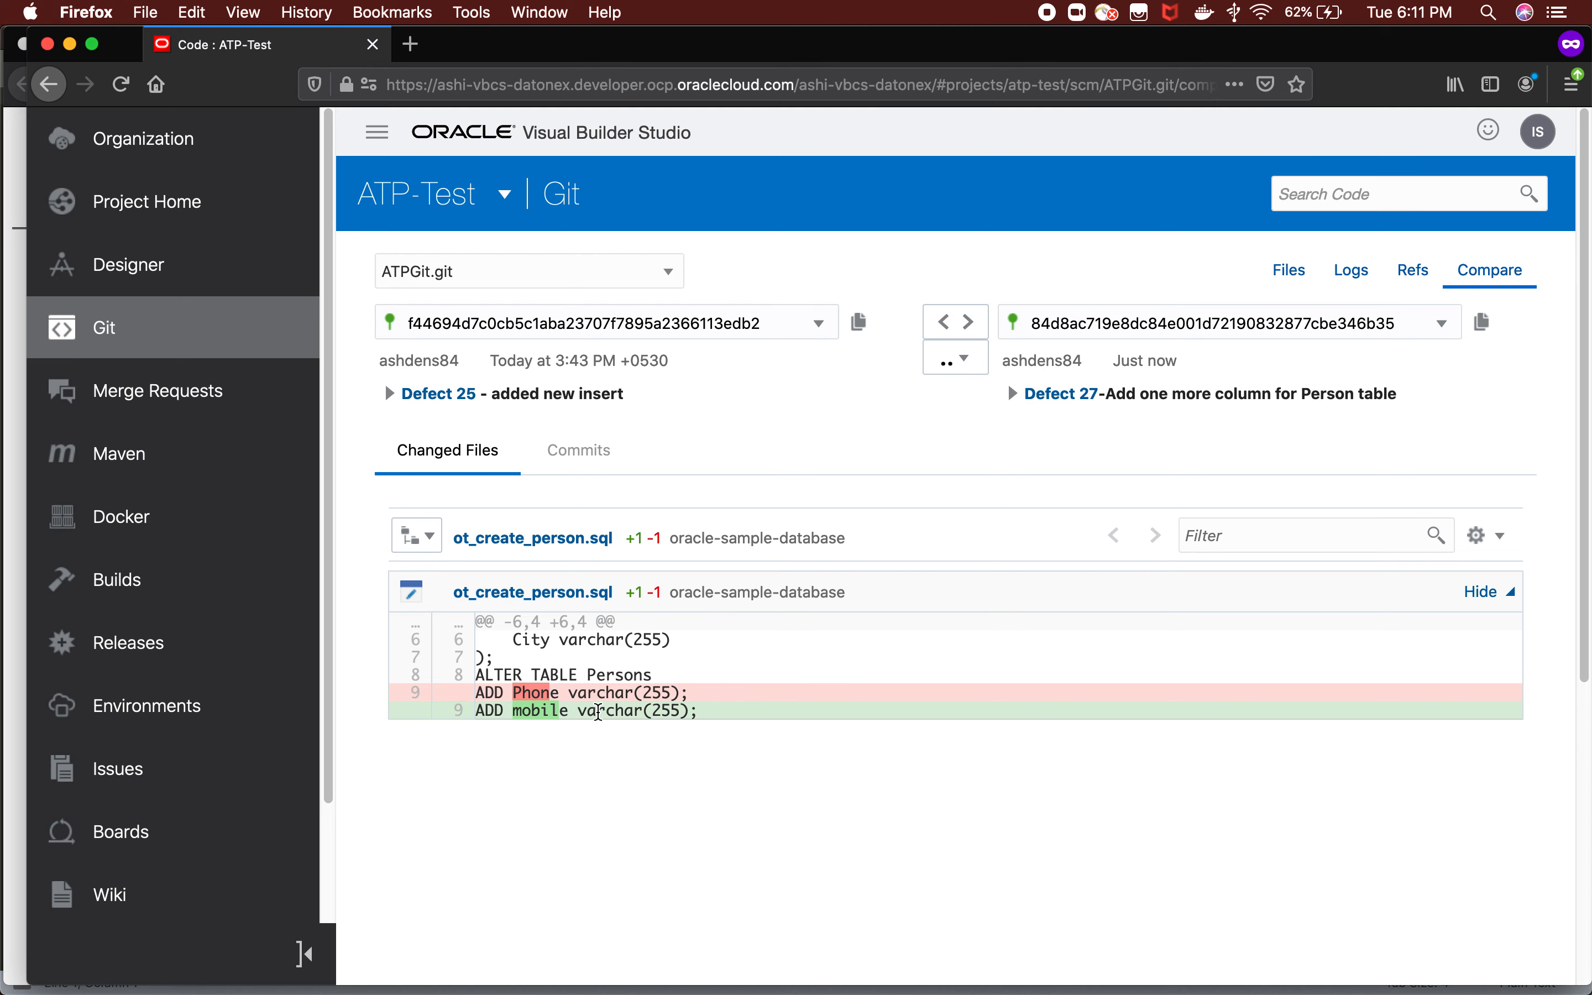
{"action": "scroll", "coordinate": [644, 711], "scroll_direction": "down", "scroll_amount": 1}
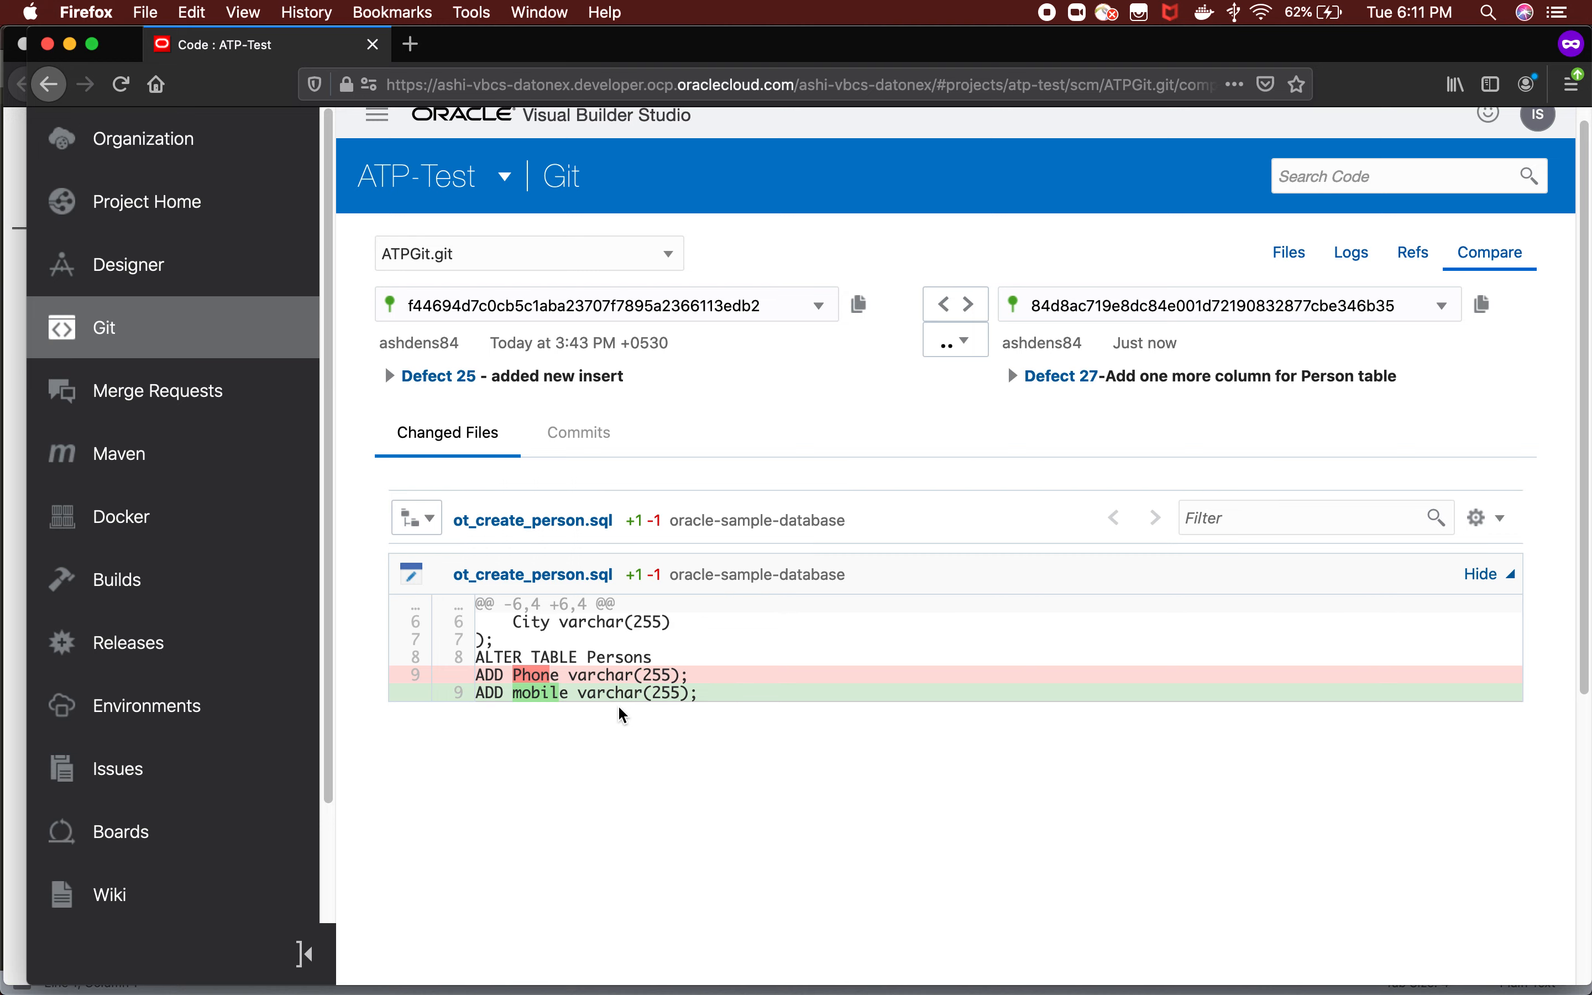
Switch to the Visual Builder Studio session in Chrome, reload its Merge Requests page and check the merged requests.
{"action": "key", "text": "super+Tab"}
{"action": "key", "text": "super+Tab"}
{"action": "mouse_move", "coordinate": [504, 991]}
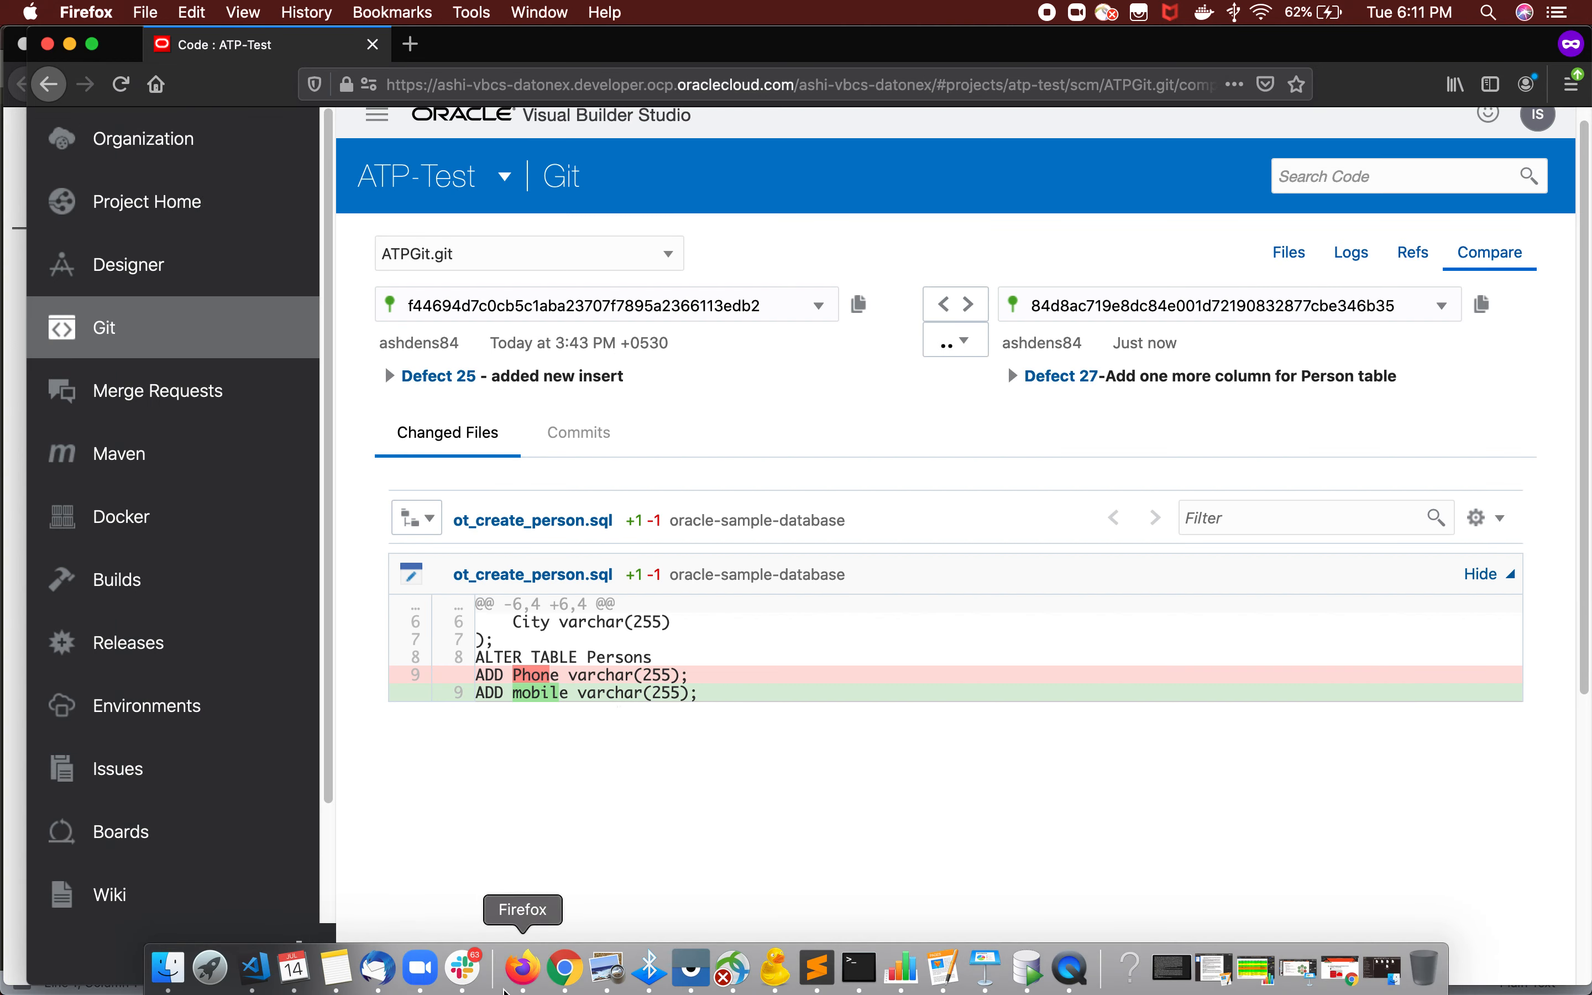
{"action": "left_click", "coordinate": [565, 972]}
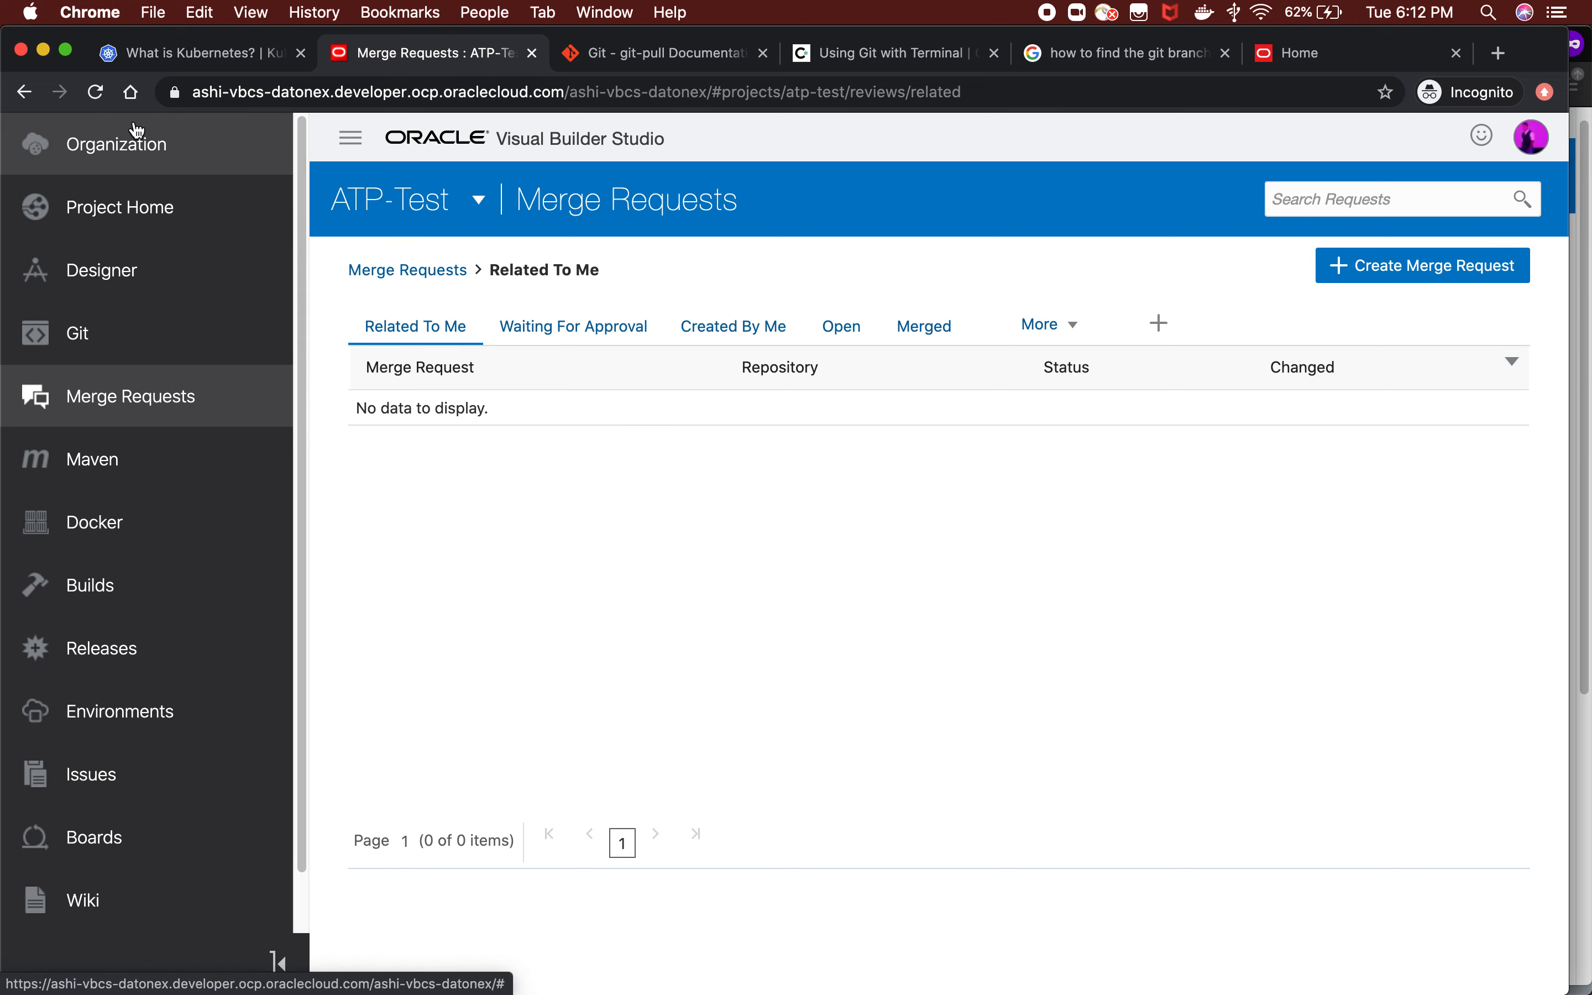
{"action": "left_click", "coordinate": [96, 93]}
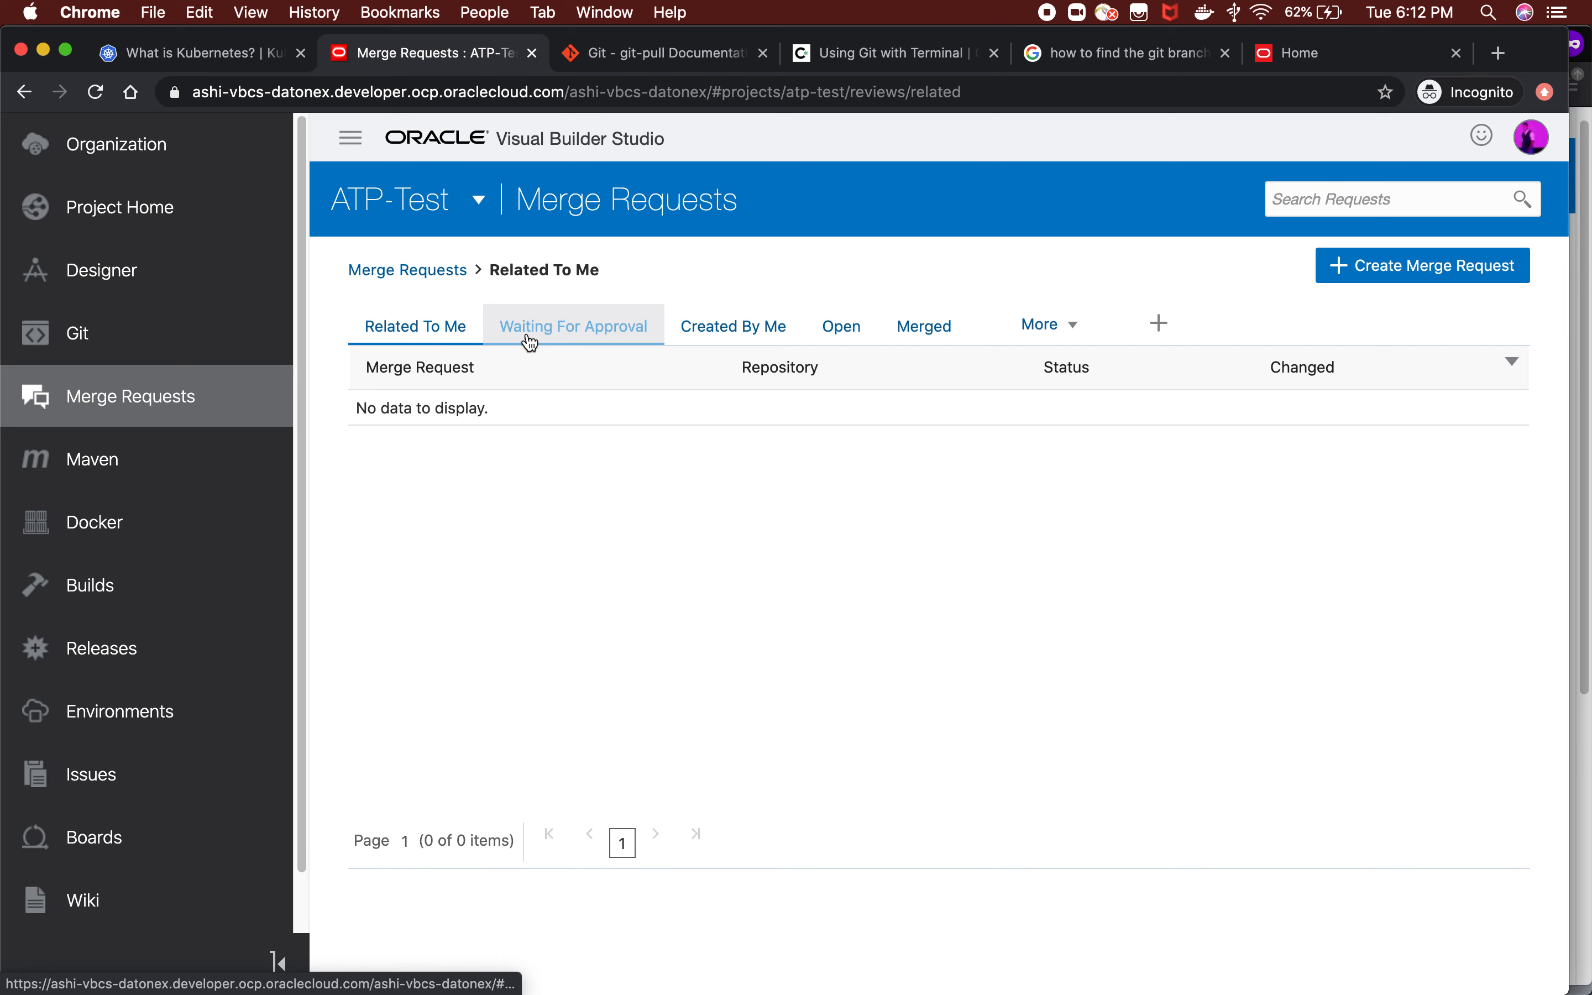
{"action": "left_click", "coordinate": [912, 331]}
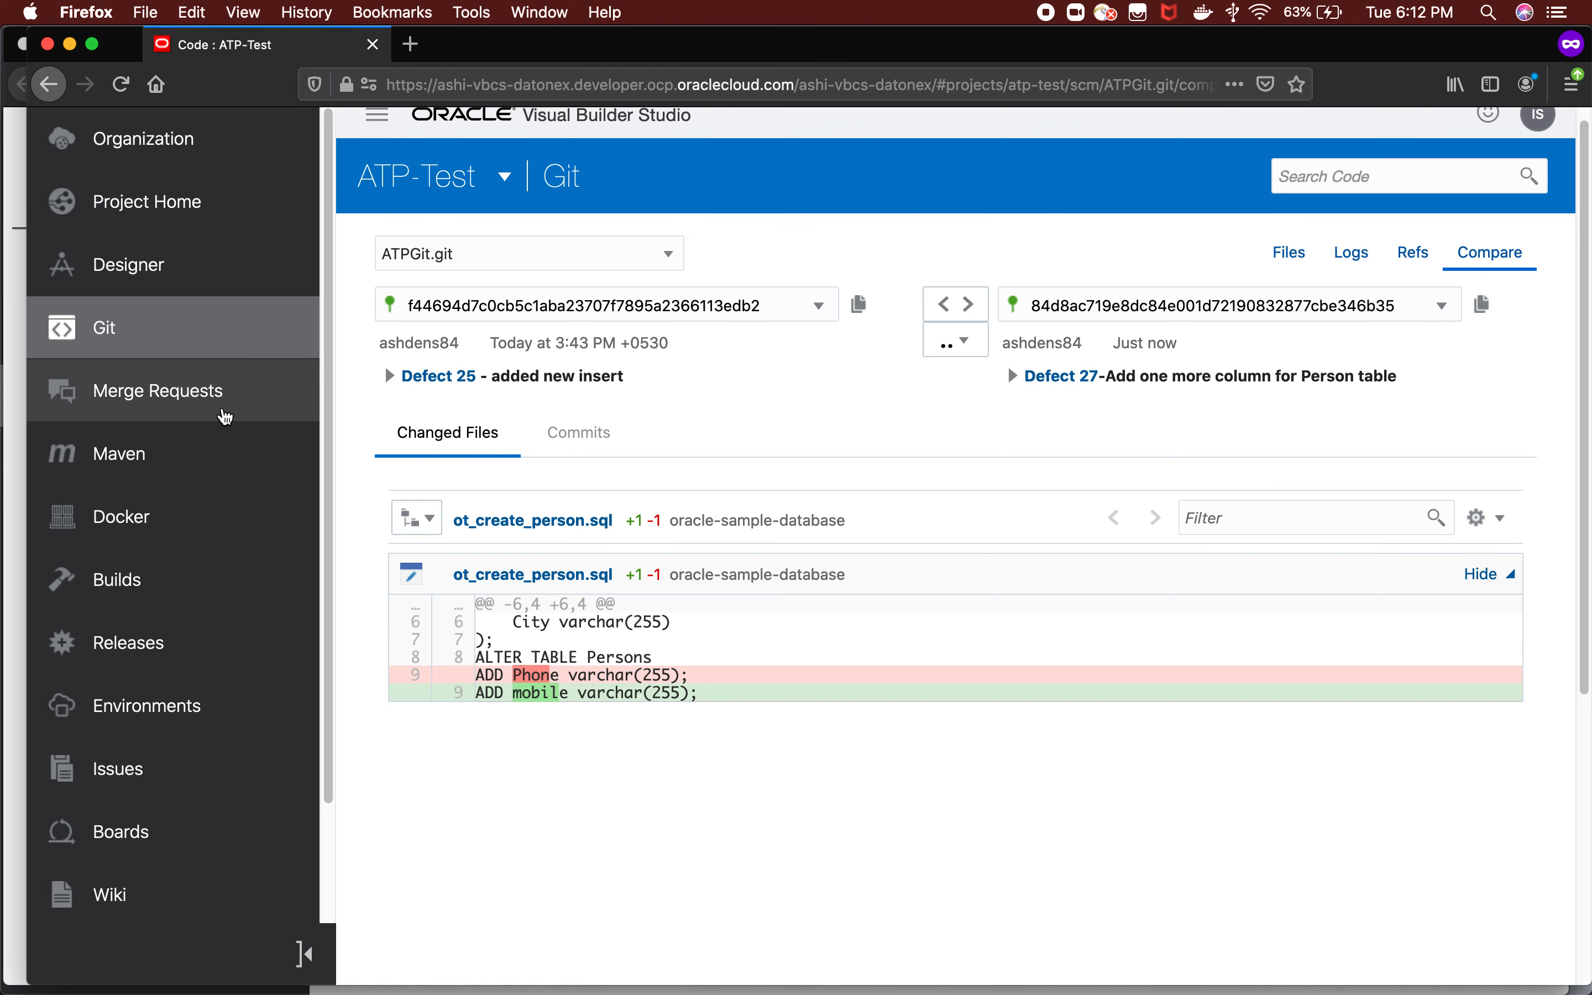
In Firefox, start a merge request for ATPGit.git with target branch master and review branch FirstCommit, and continue to its details.
{"action": "left_click", "coordinate": [226, 417]}
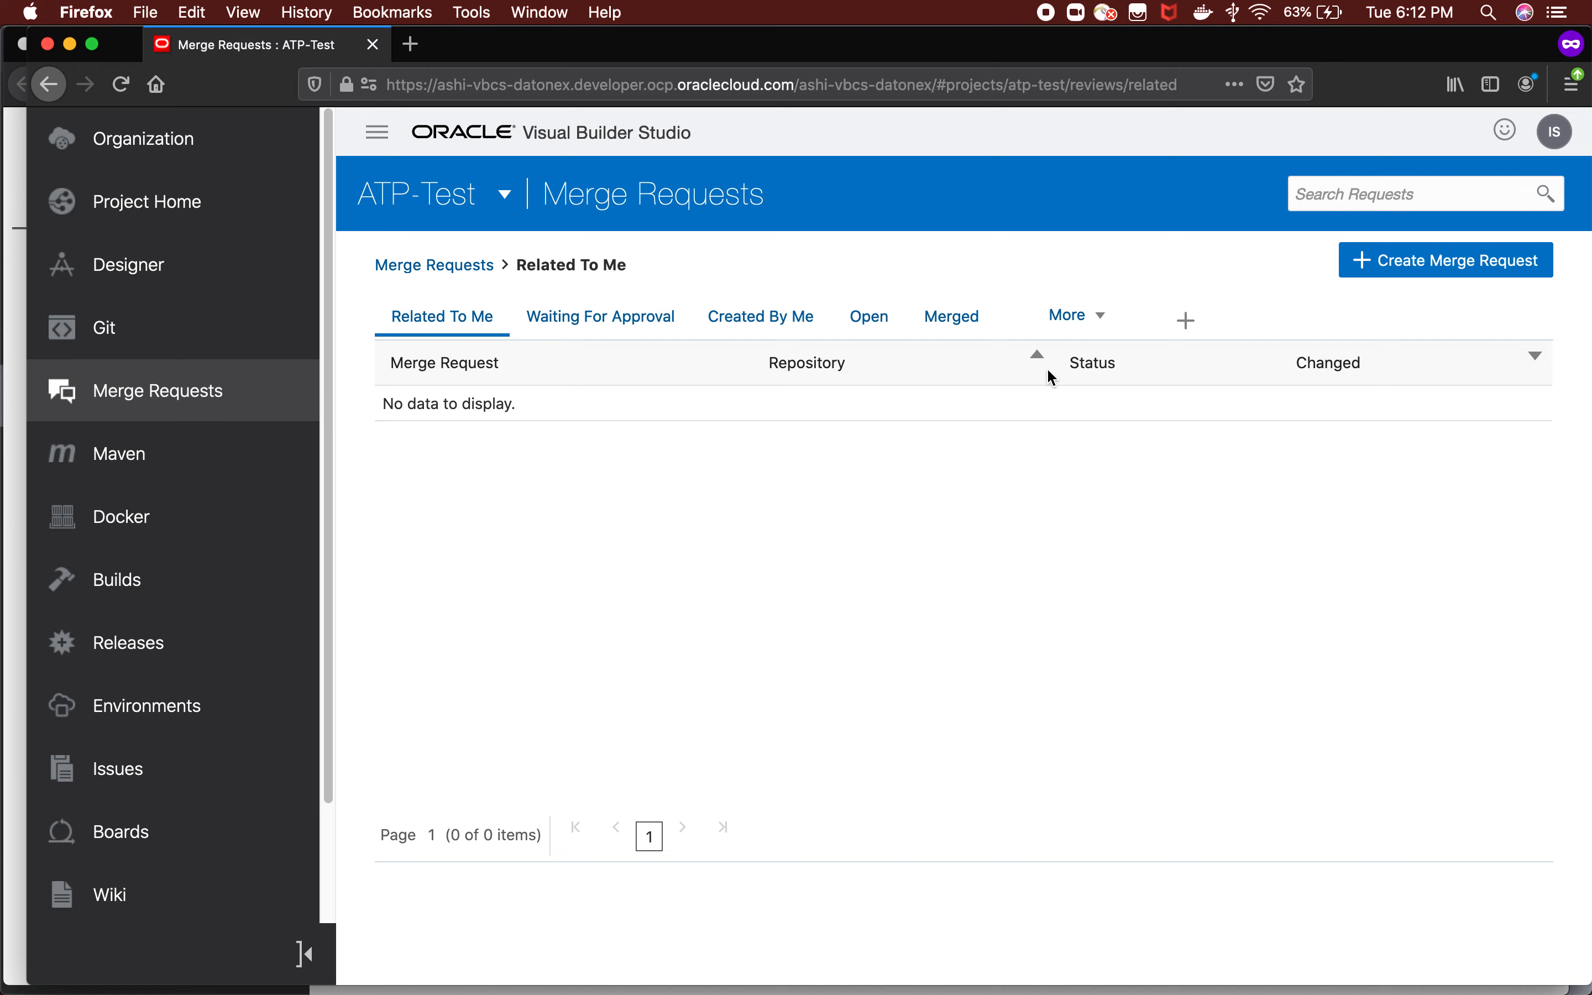
{"action": "left_click", "coordinate": [1424, 266]}
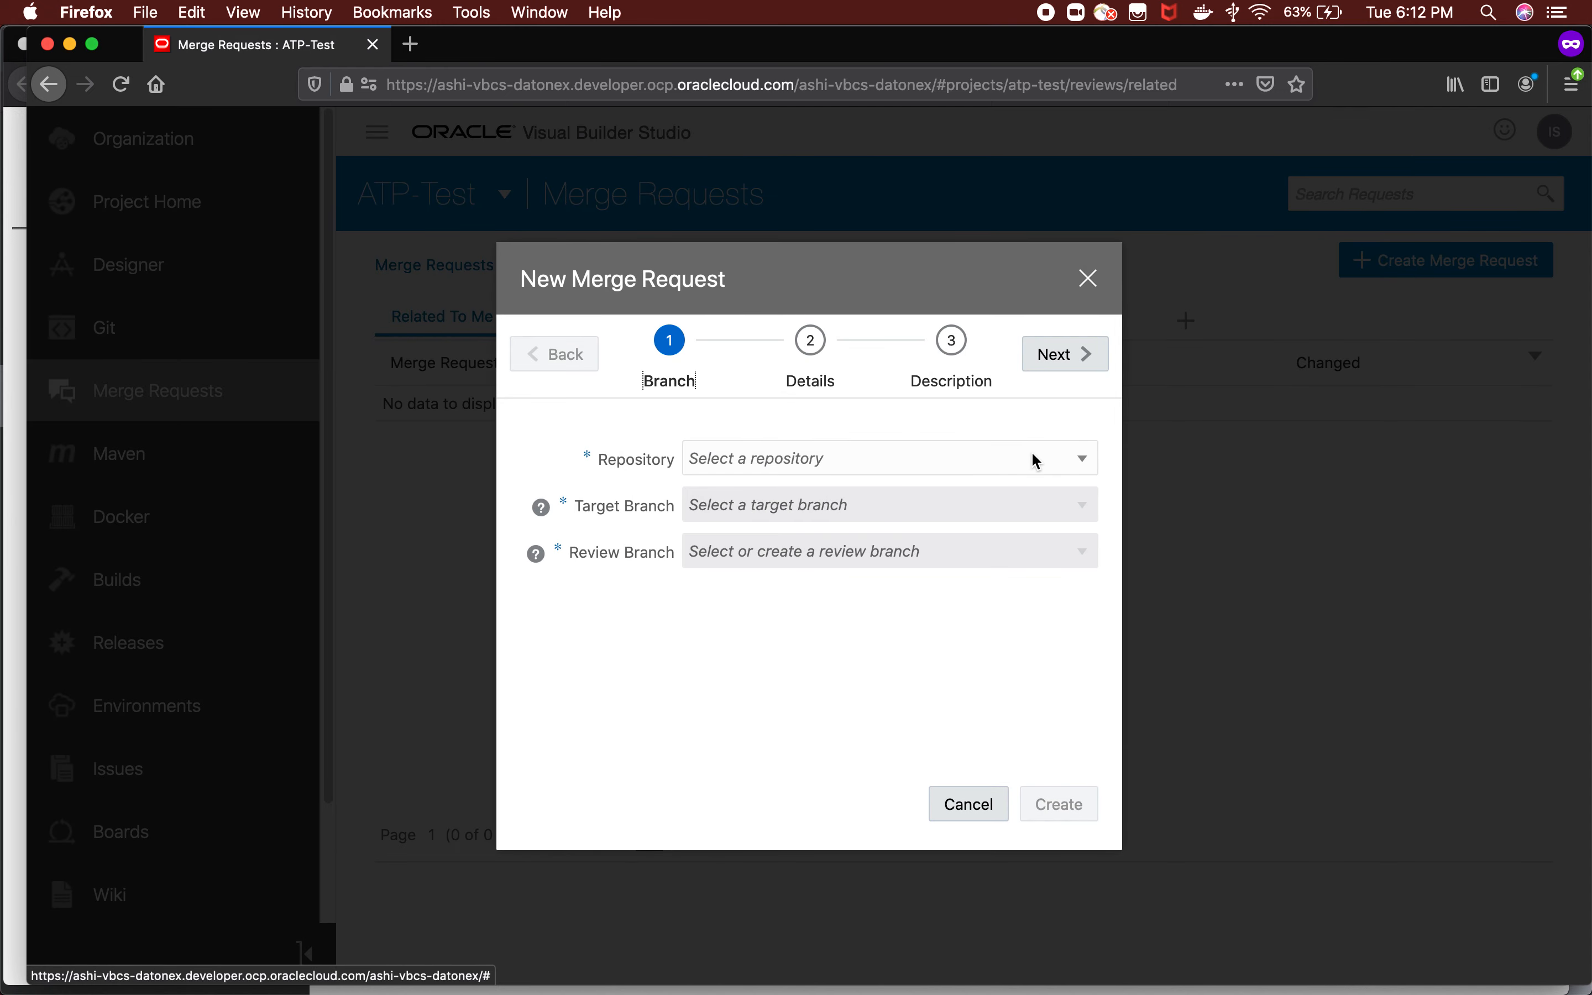
{"action": "left_click", "coordinate": [1032, 454]}
{"action": "left_click", "coordinate": [908, 495]}
{"action": "left_click", "coordinate": [902, 504]}
{"action": "left_click", "coordinate": [817, 538]}
{"action": "left_click", "coordinate": [813, 552]}
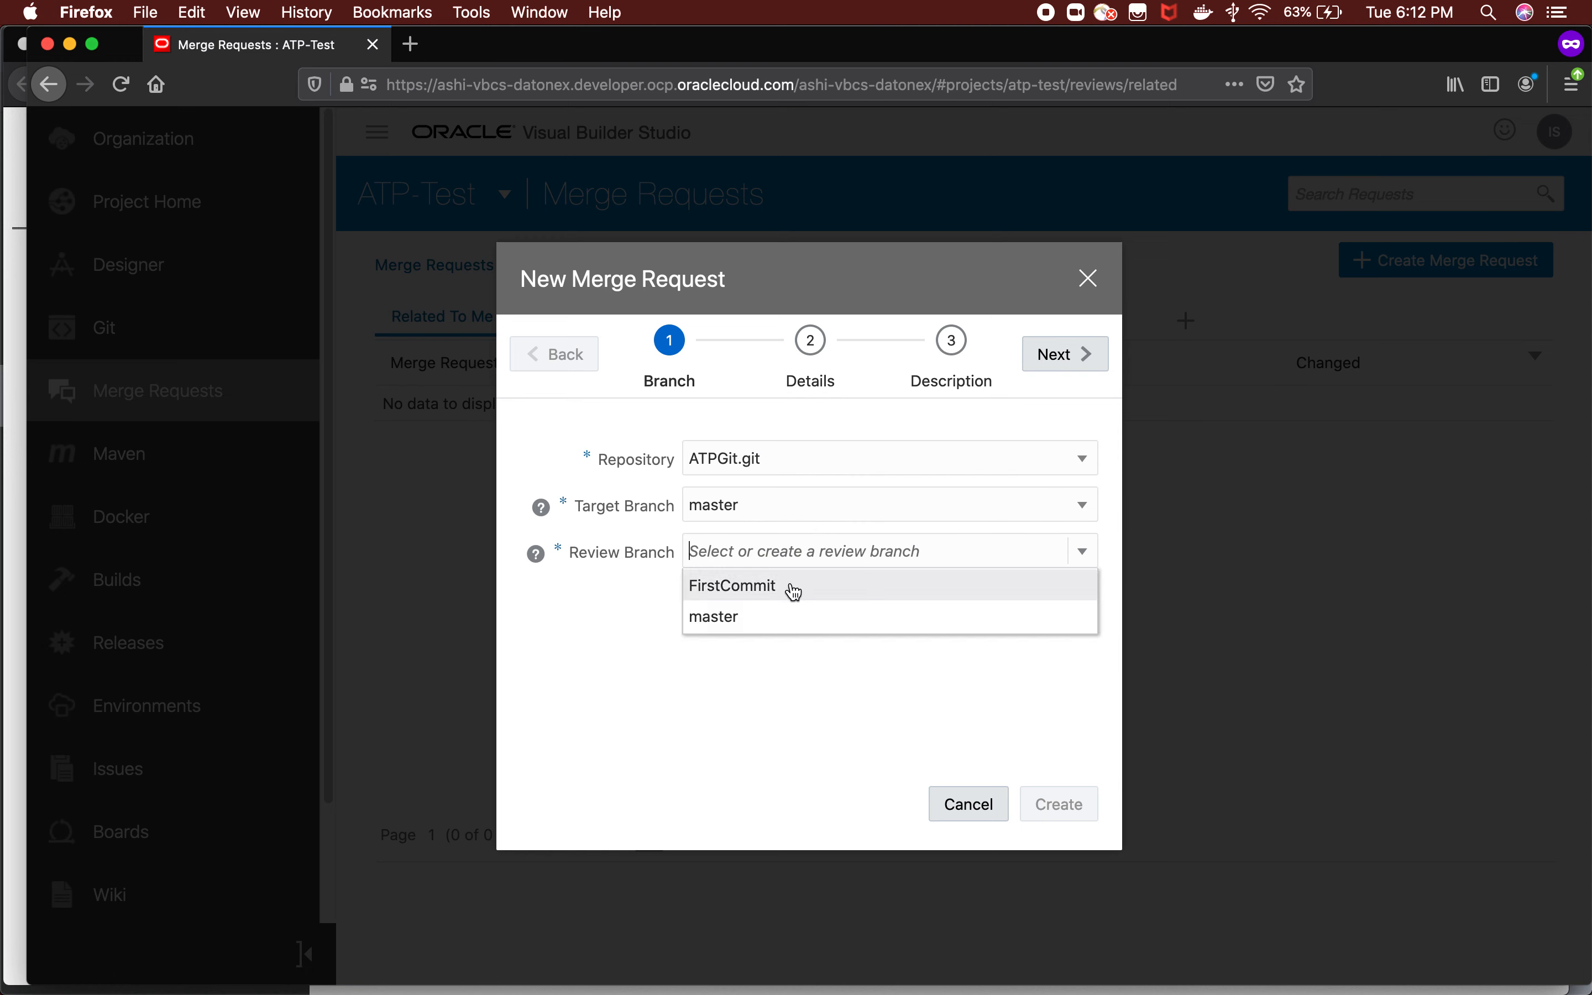
{"action": "left_click", "coordinate": [793, 588]}
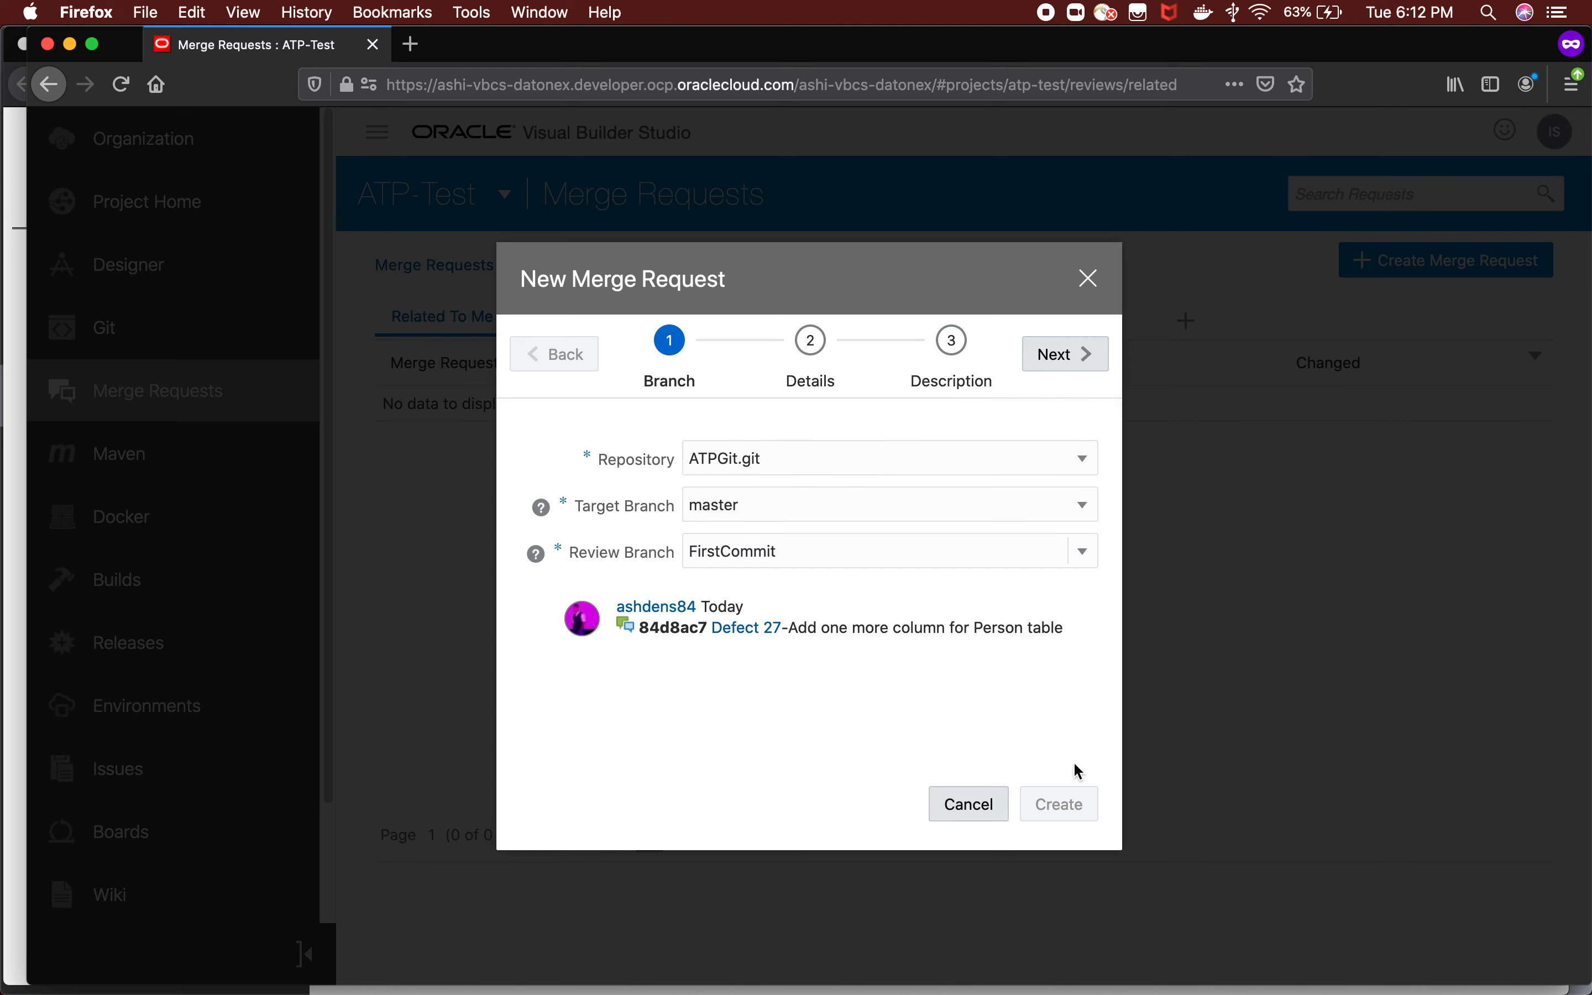
{"action": "left_click", "coordinate": [1053, 365]}
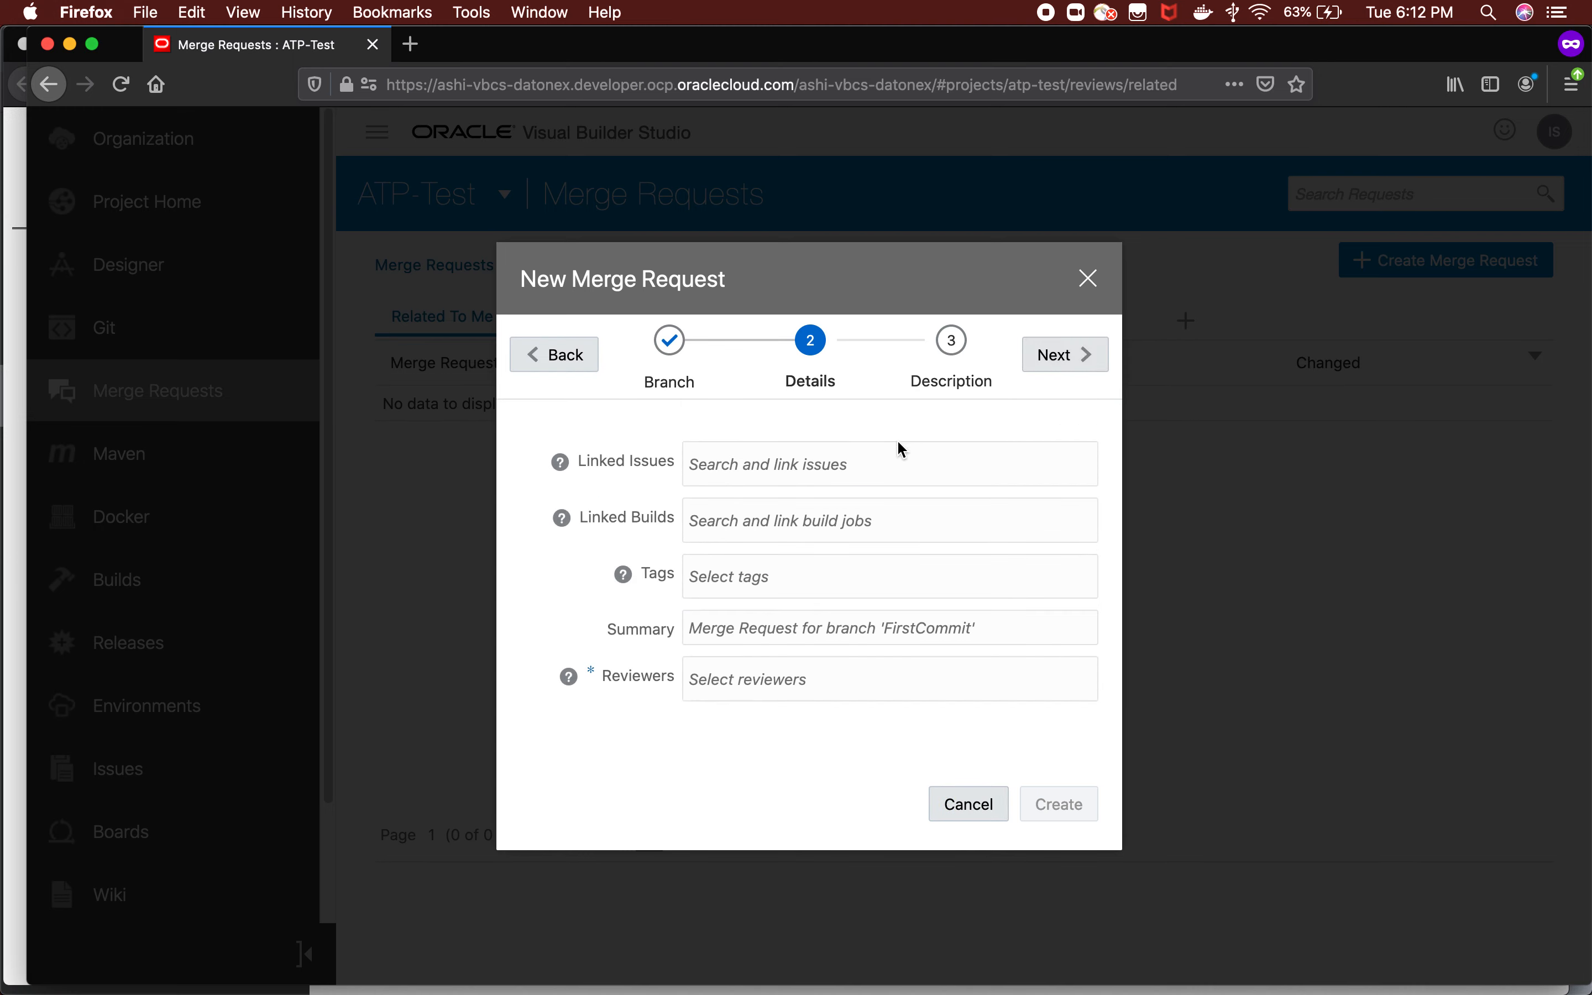
Create the merge request linked to Defect 27 - Add one more column for Person table, with tag Plan and the approver's individual account as reviewer.
{"action": "left_click", "coordinate": [867, 466]}
{"action": "type", "text": "de"}
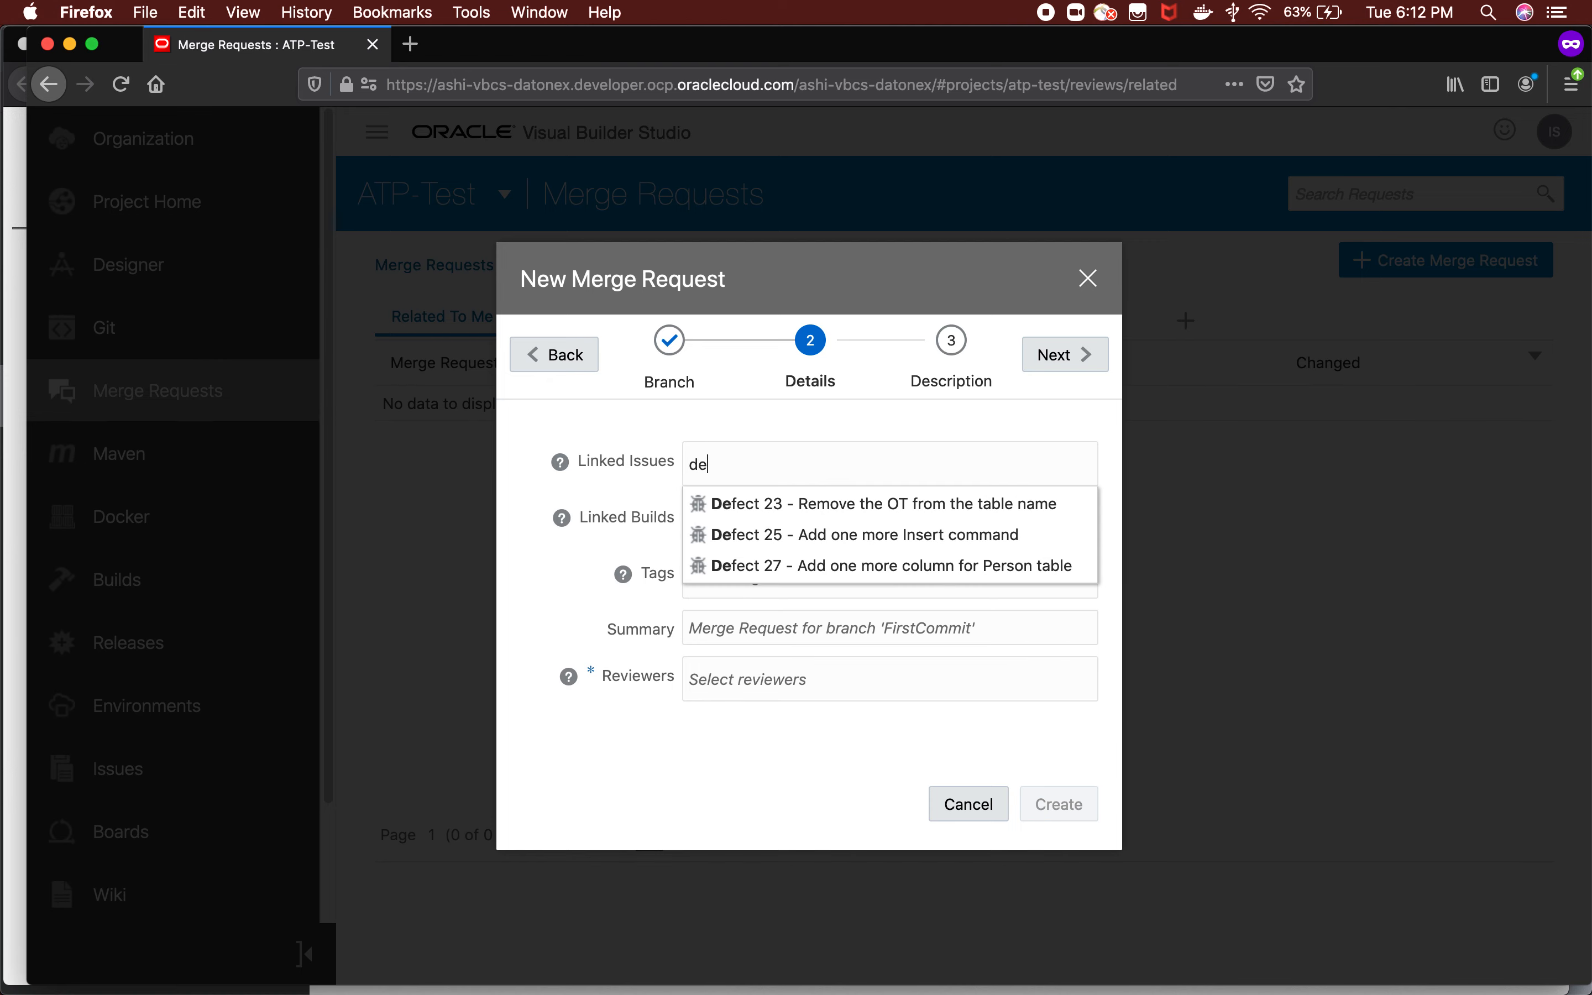
{"action": "left_click", "coordinate": [842, 571]}
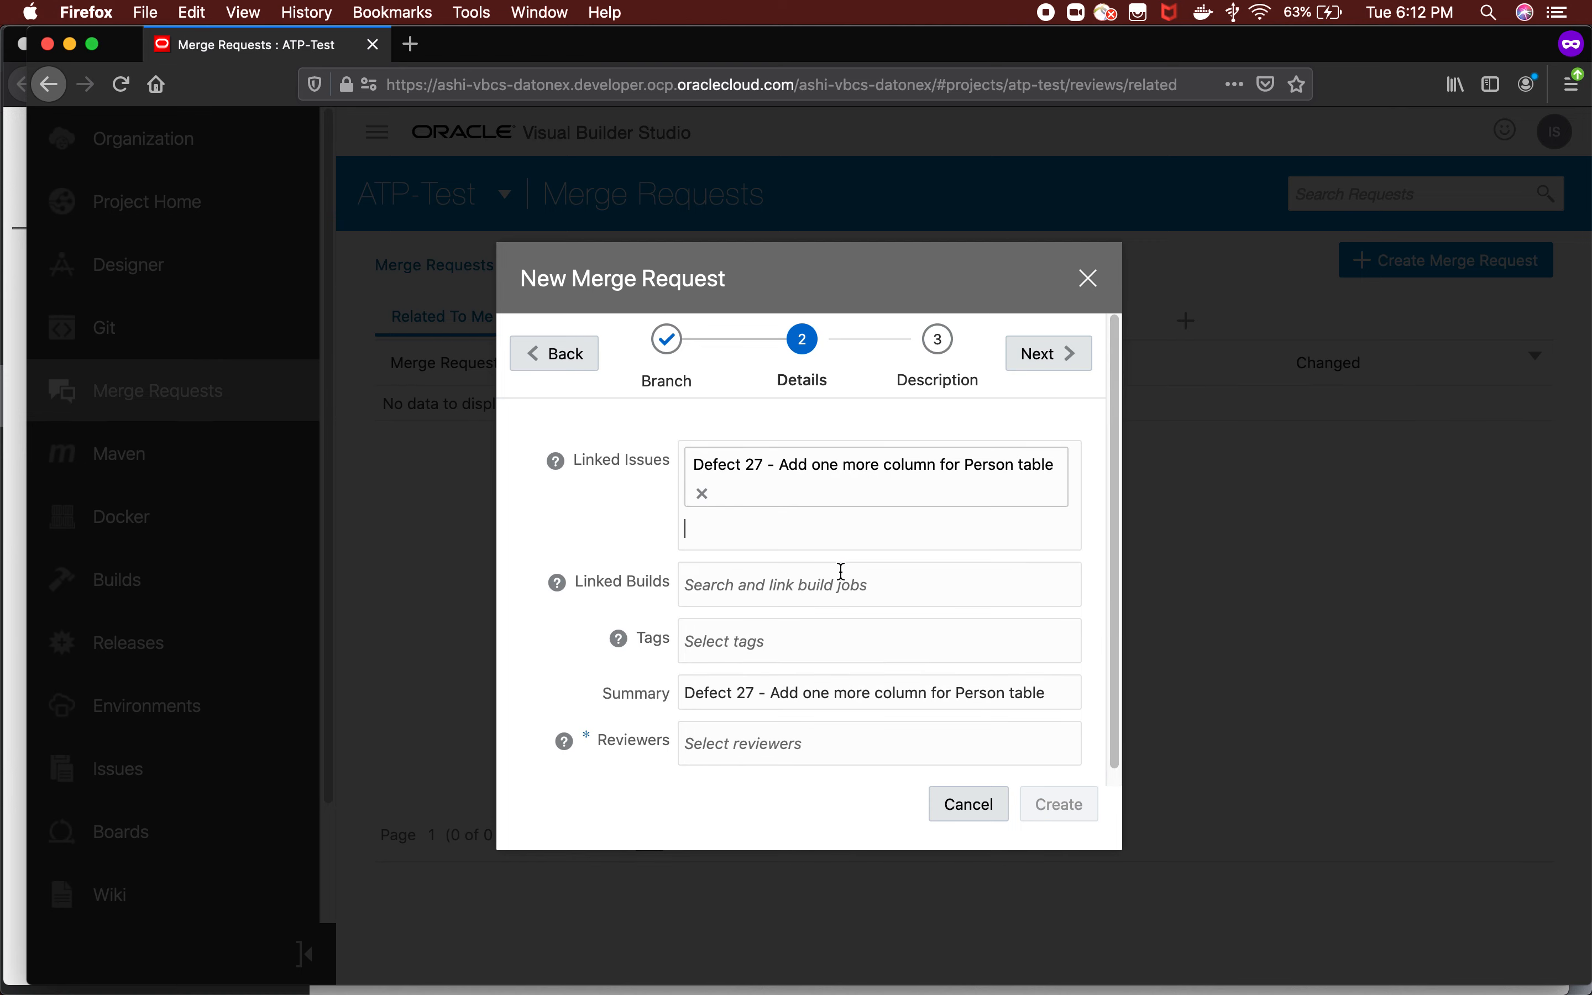
{"action": "left_click", "coordinate": [725, 643]}
{"action": "left_click", "coordinate": [699, 676]}
{"action": "left_click", "coordinate": [734, 728]}
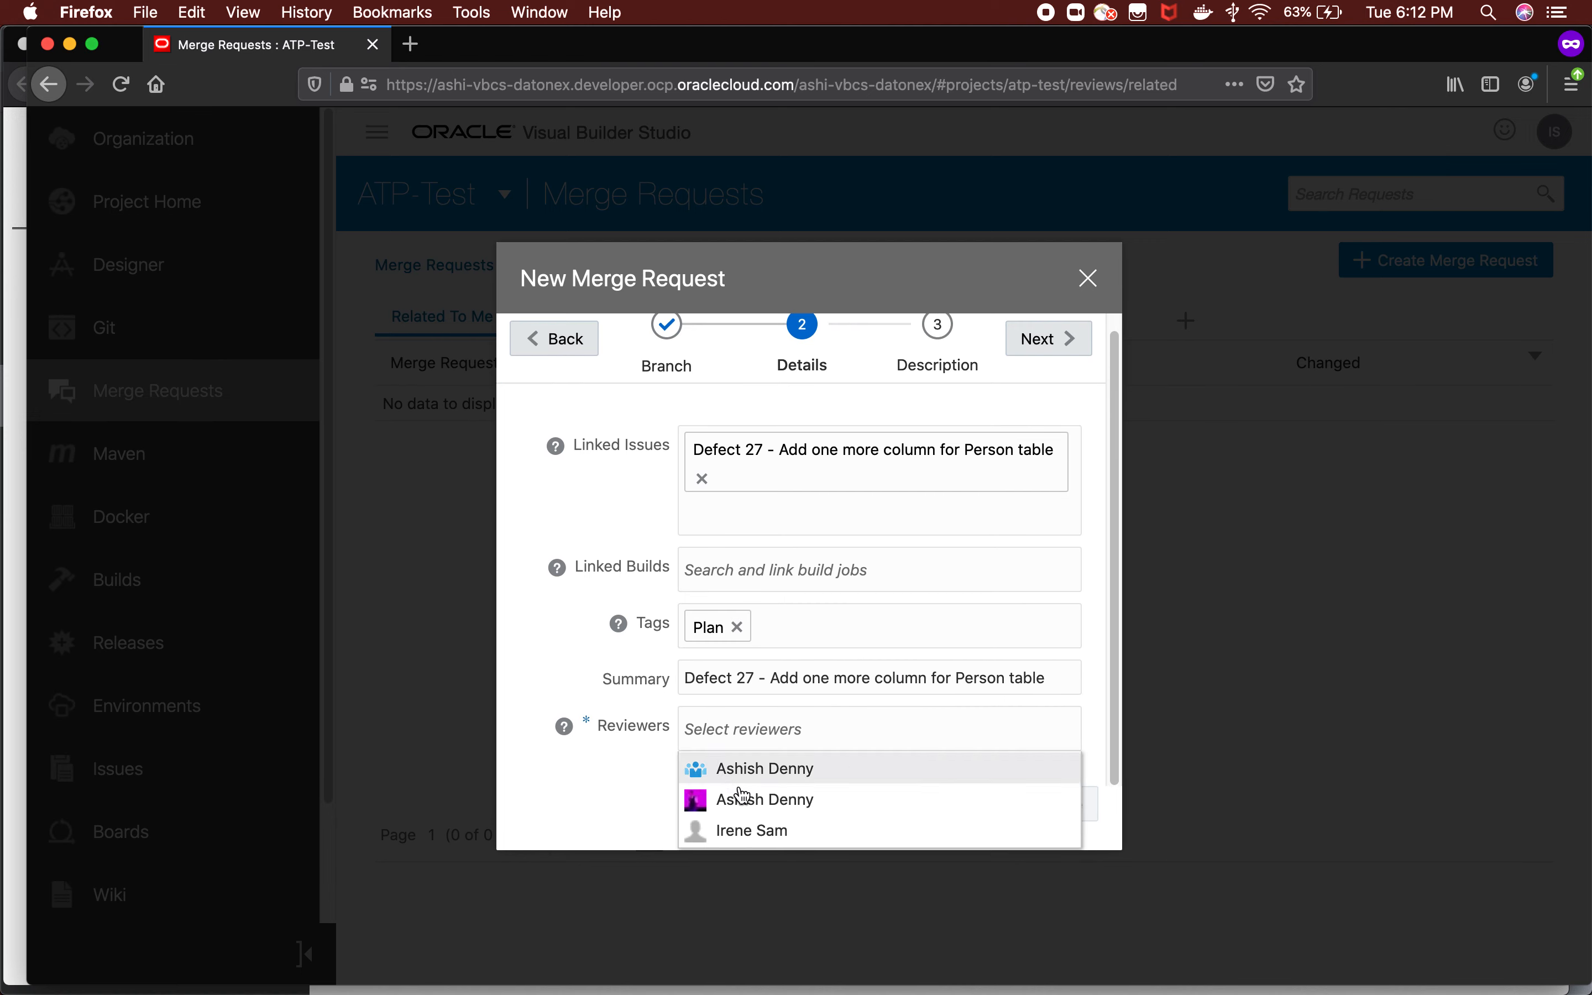
{"action": "left_click", "coordinate": [745, 809]}
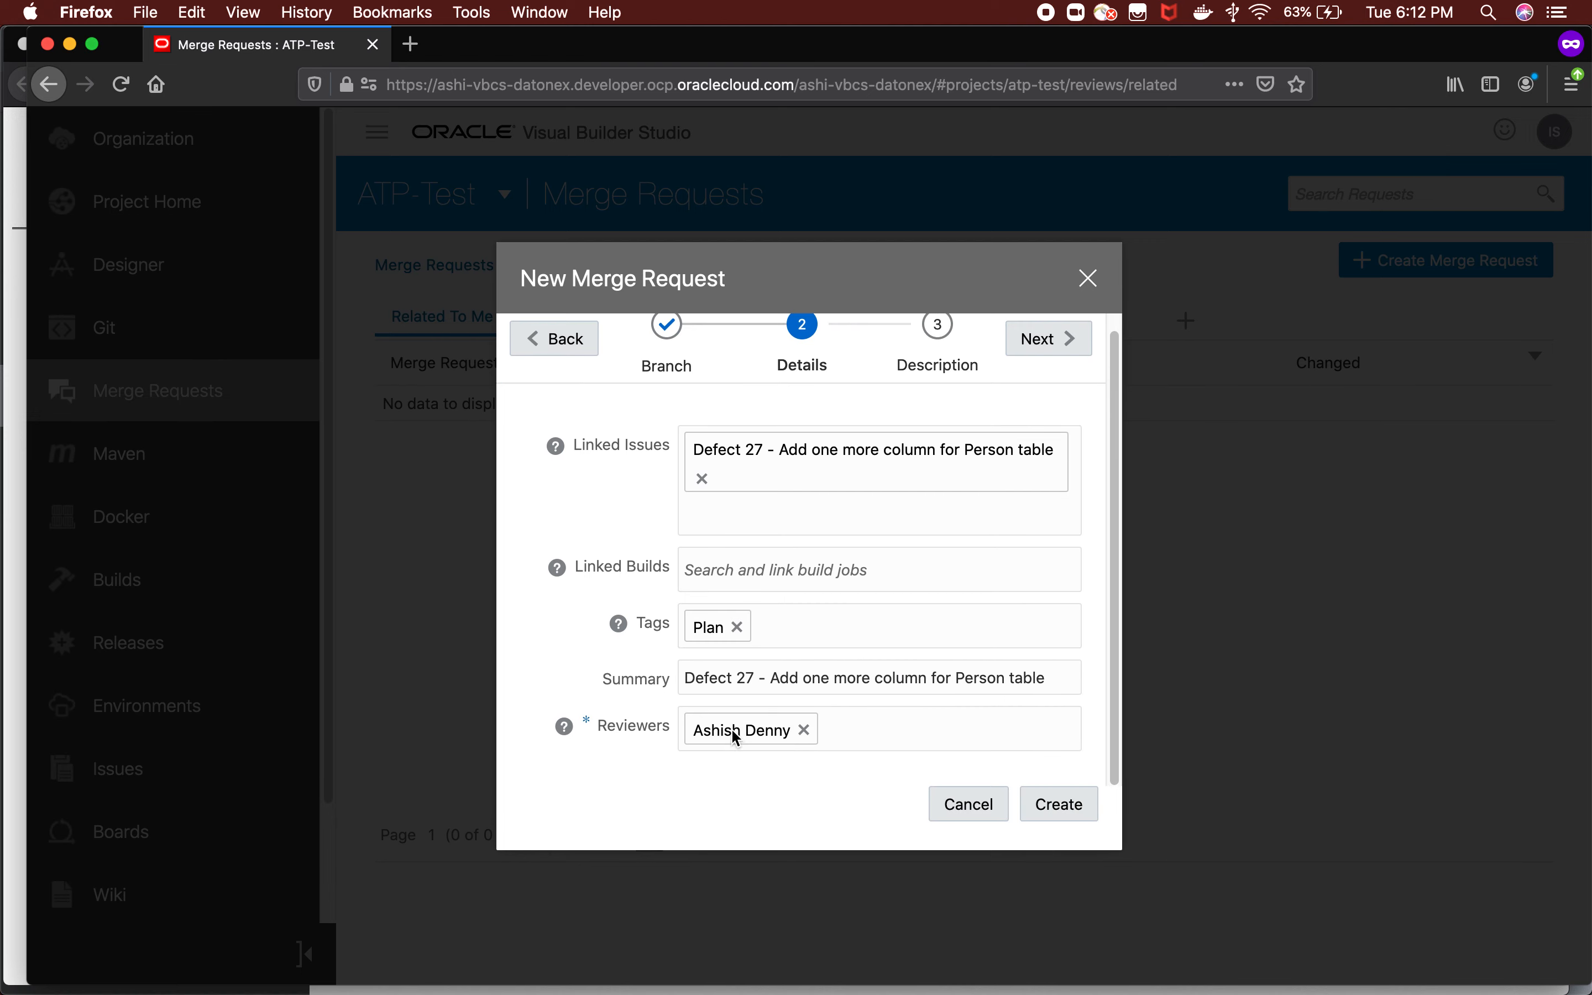
{"action": "left_click", "coordinate": [1082, 806]}
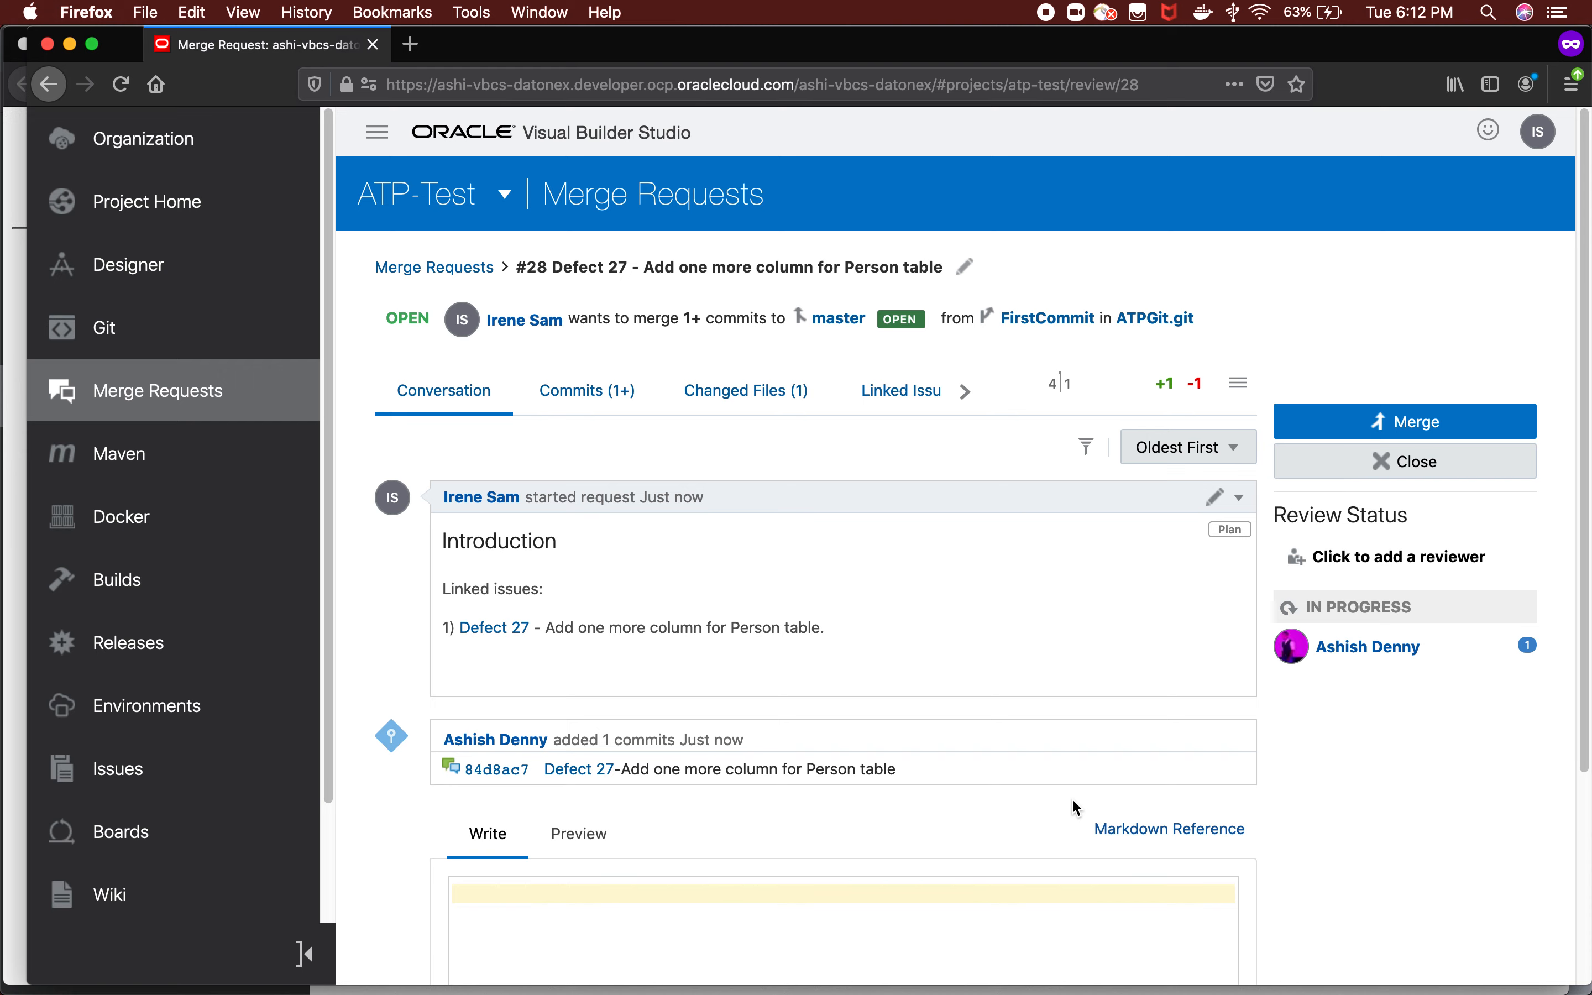
{"action": "scroll", "coordinate": [992, 633], "scroll_direction": "down", "scroll_amount": 2}
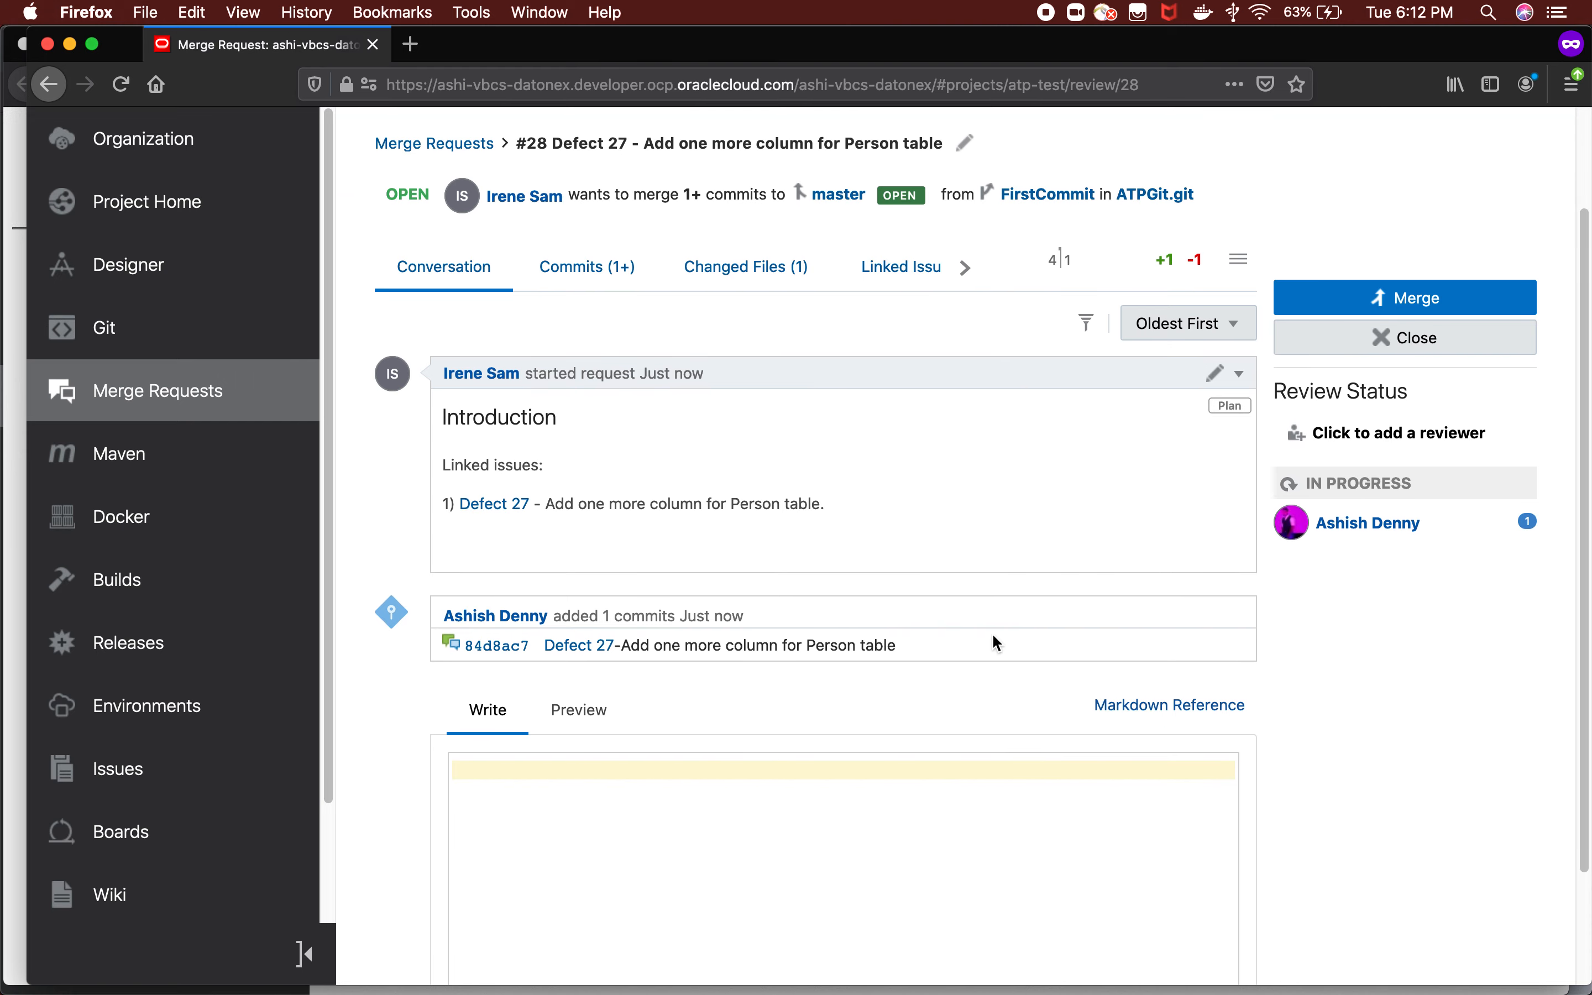
{"action": "scroll", "coordinate": [1042, 508], "scroll_direction": "up", "scroll_amount": 2}
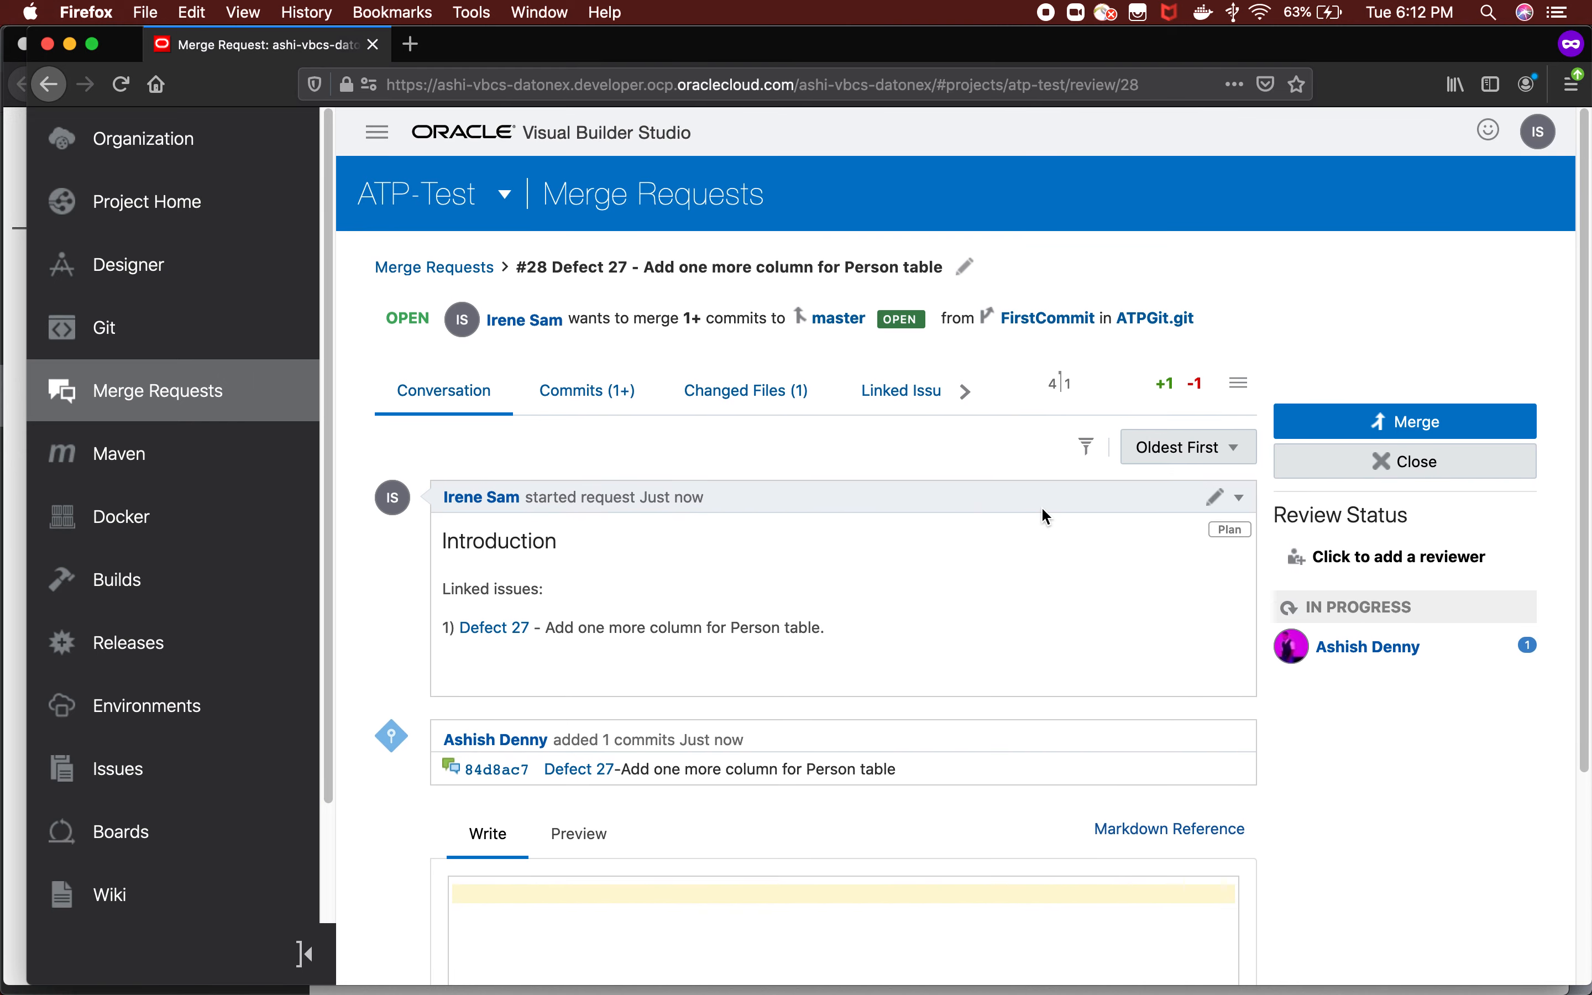
Switch to the reviewer's Visual Builder Studio session in Chrome, open merge request #28 and examine the code changes in commit 84d8ac7.
{"action": "key", "text": "super+Tab"}
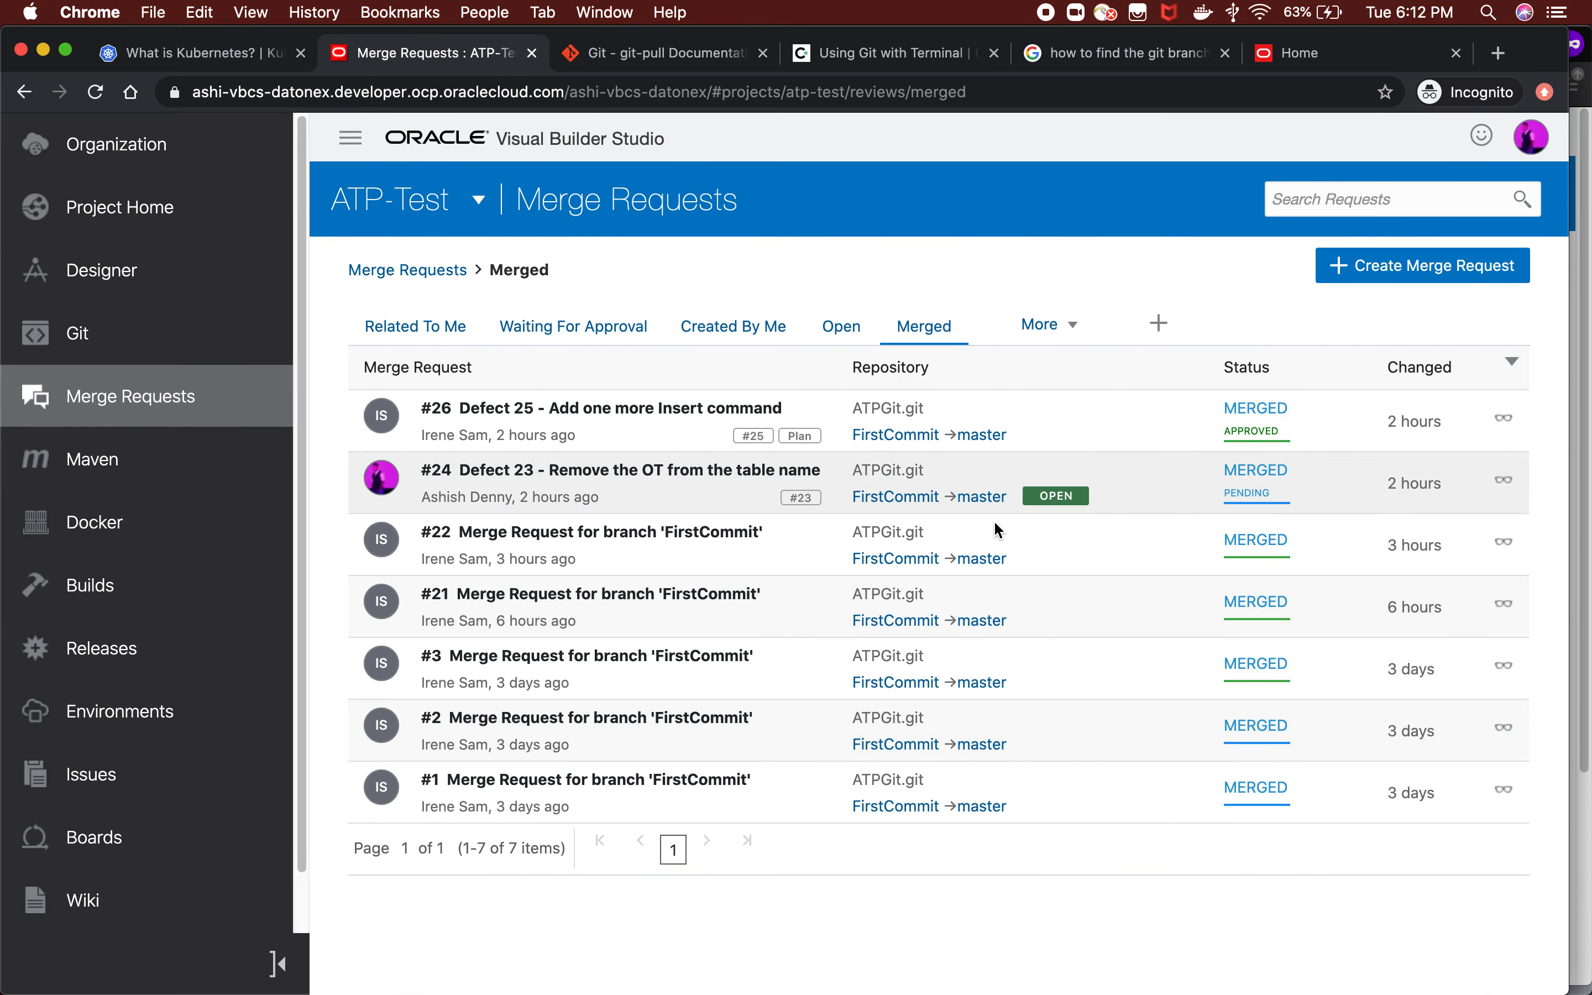
{"action": "left_click", "coordinate": [841, 329]}
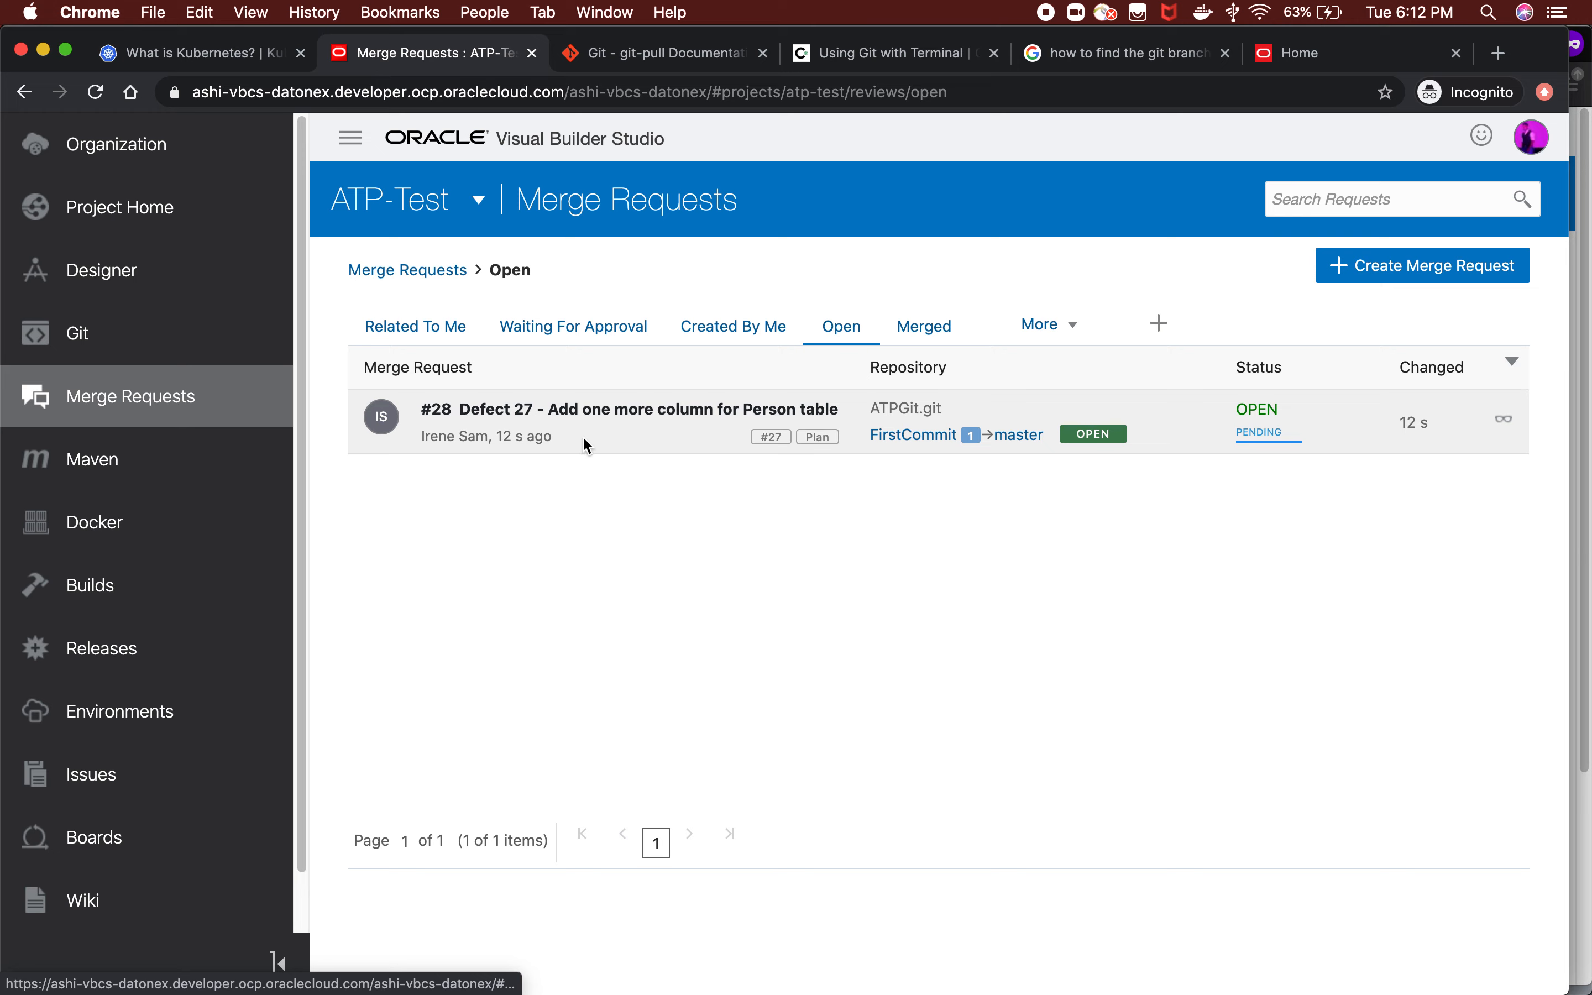
{"action": "left_click", "coordinate": [592, 415]}
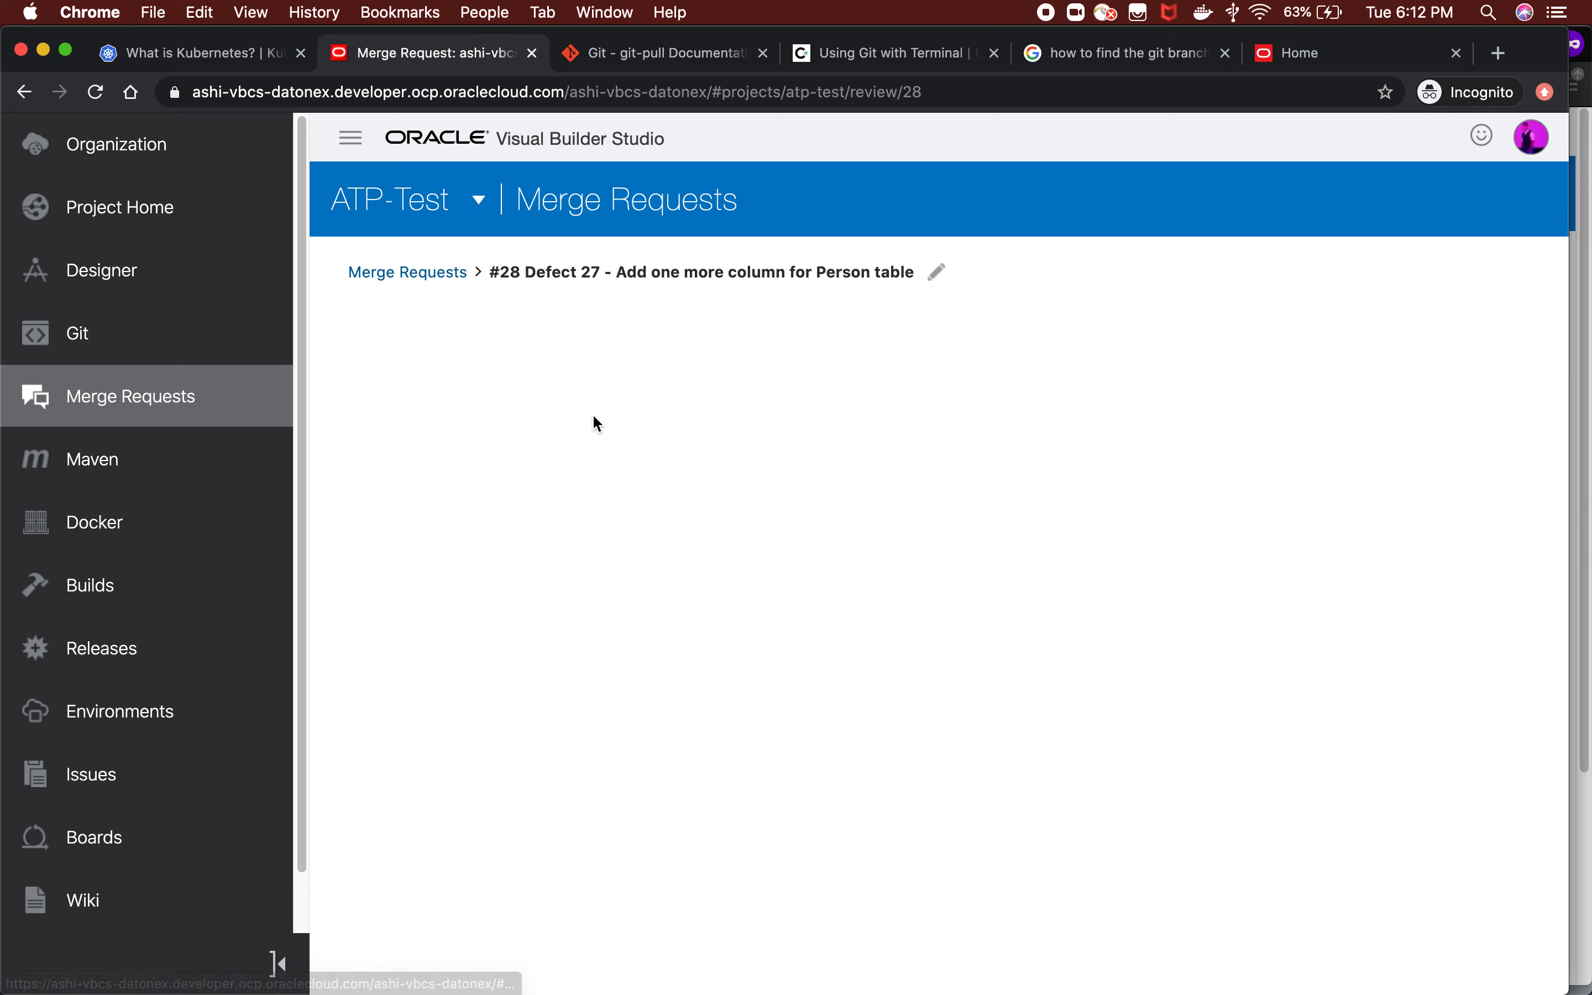
{"action": "scroll", "coordinate": [505, 632], "scroll_direction": "down", "scroll_amount": 1}
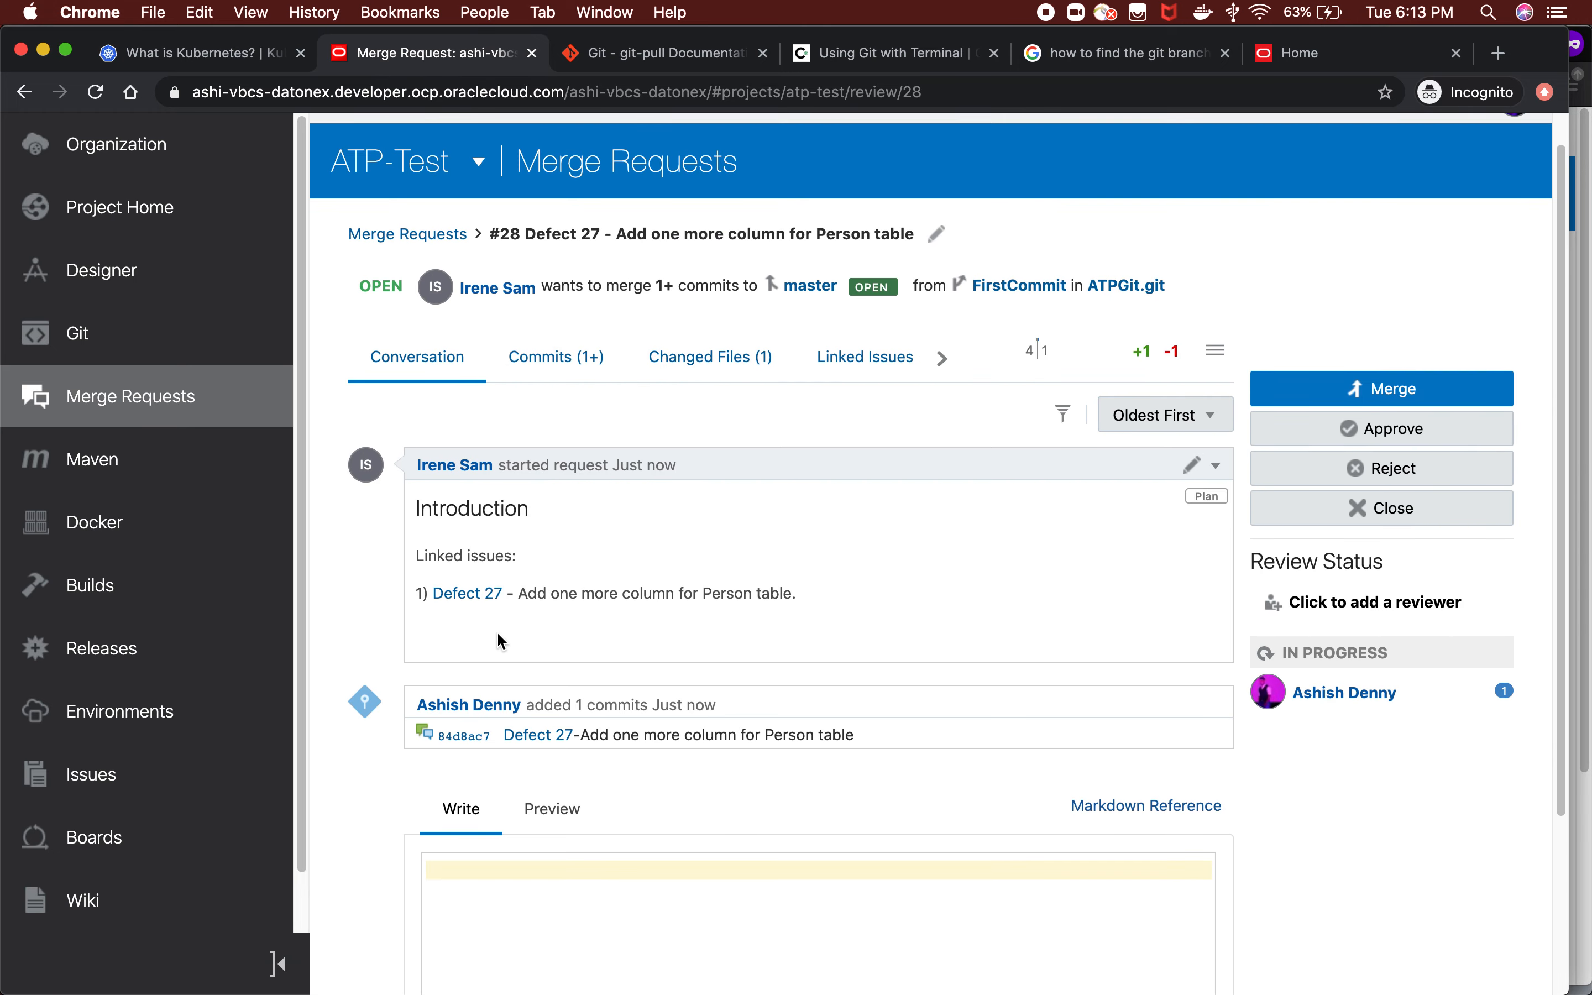
{"action": "left_click", "coordinate": [464, 736]}
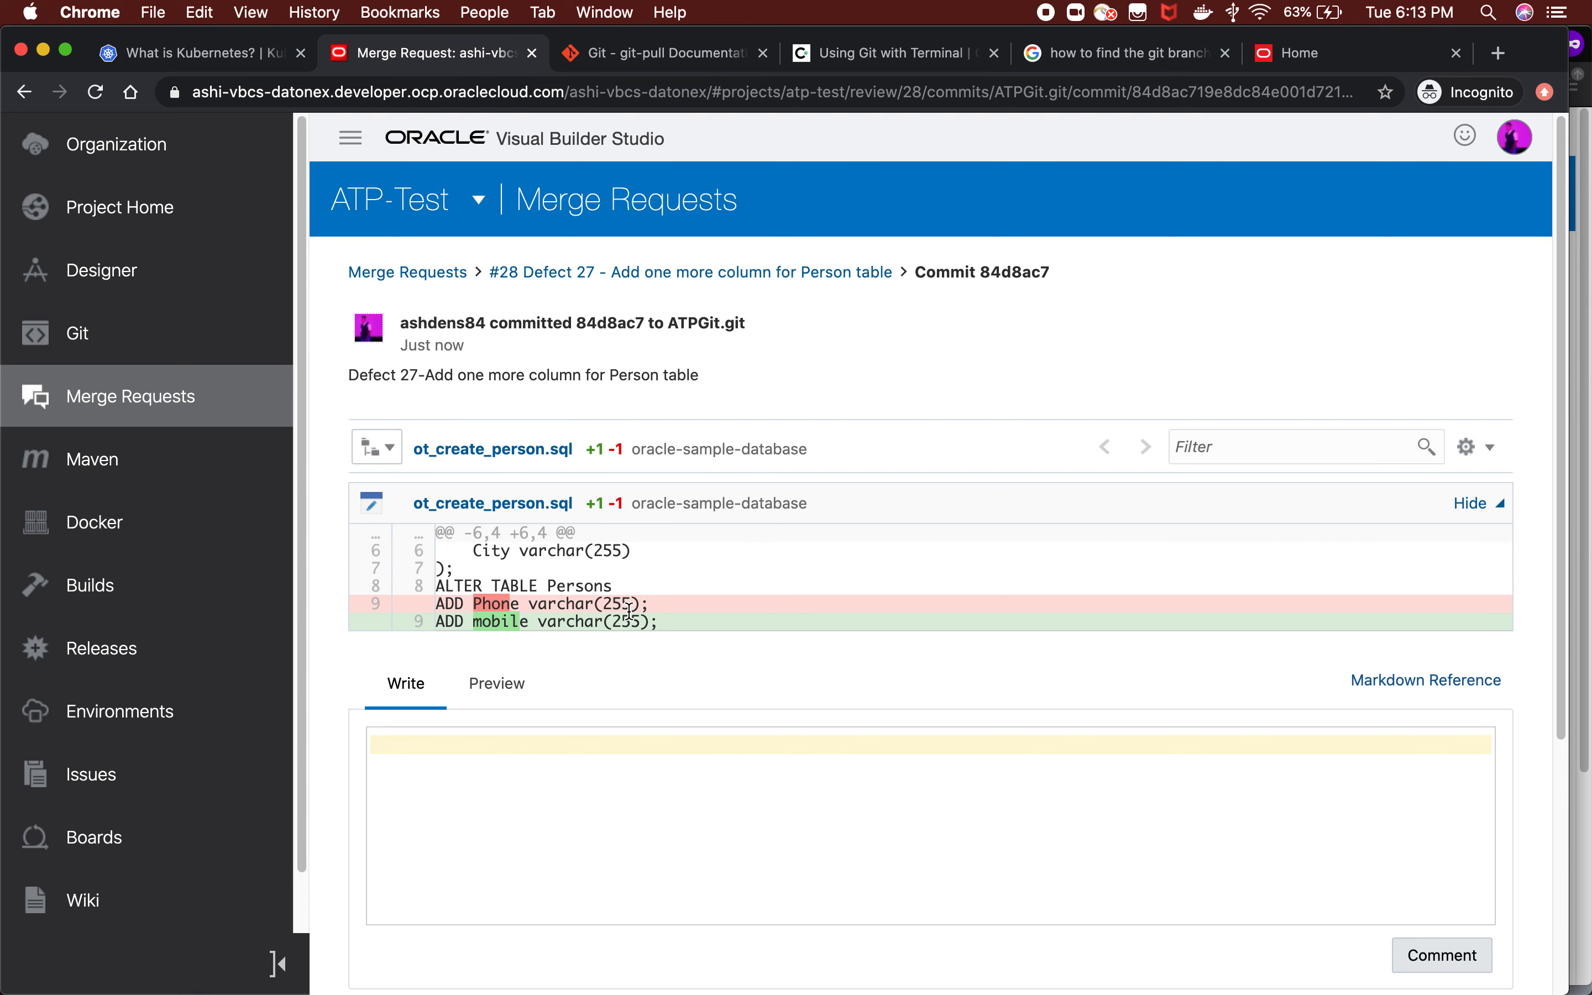
{"action": "scroll", "coordinate": [635, 602], "scroll_direction": "down", "scroll_amount": 5}
{"action": "scroll", "coordinate": [633, 546], "scroll_direction": "up", "scroll_amount": 5}
{"action": "left_click", "coordinate": [590, 284]}
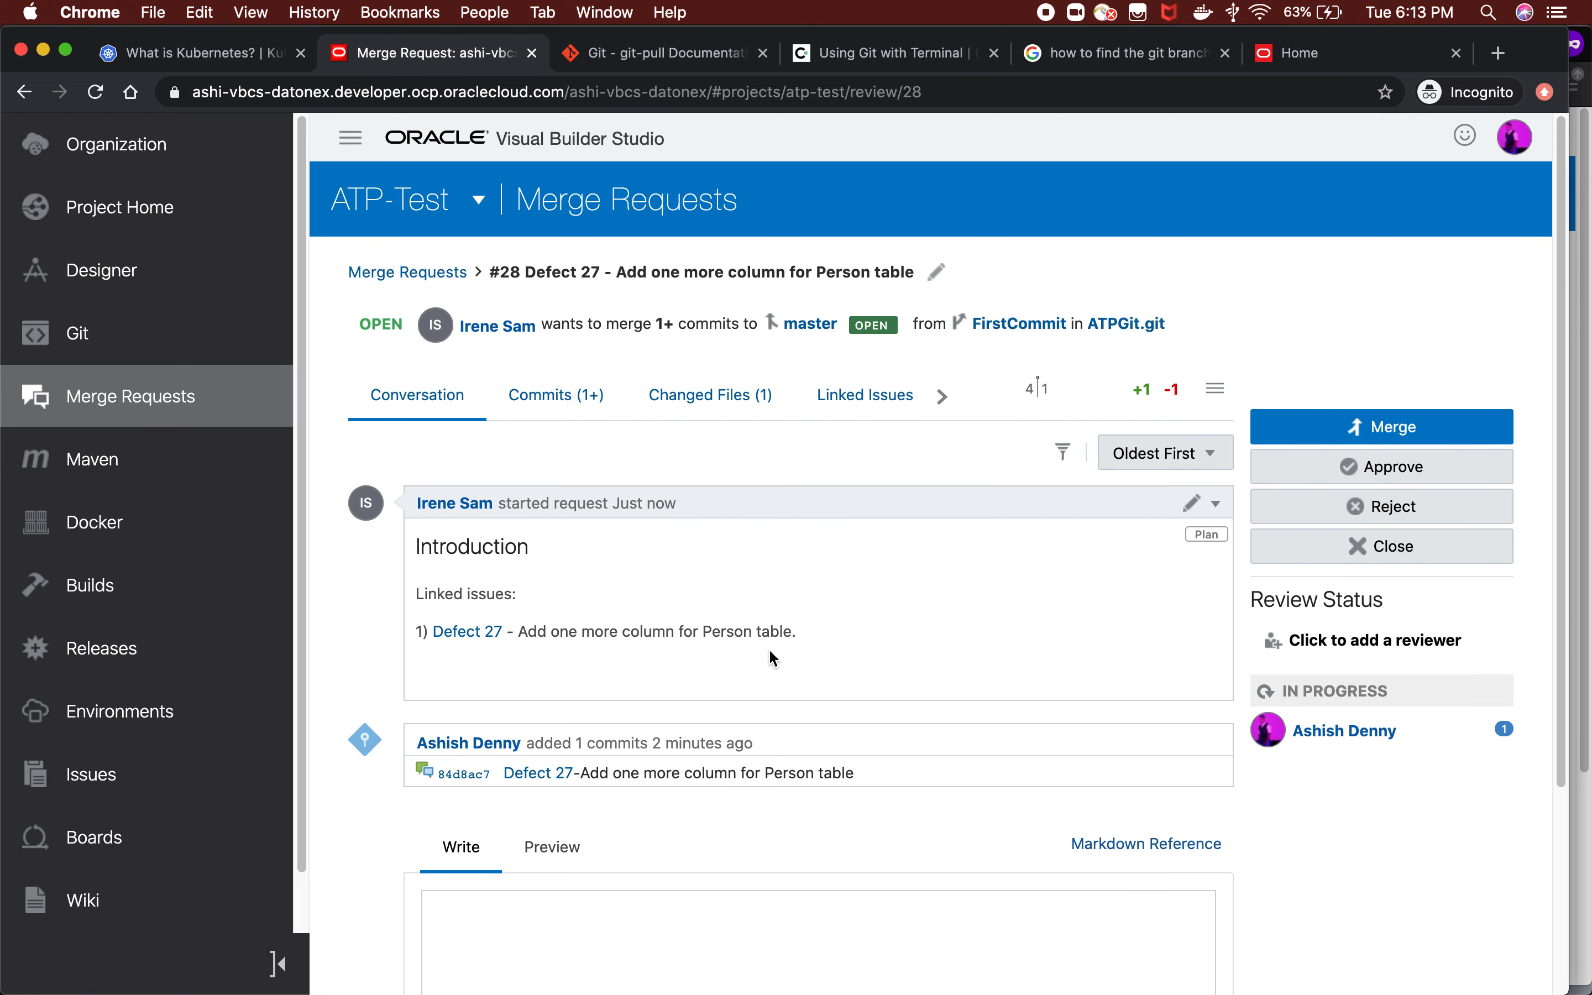
Approve merge request #28 with the comment "Looks FIne" and merge it through a merge commit that resolves Defect 27.
{"action": "left_click", "coordinate": [1377, 469]}
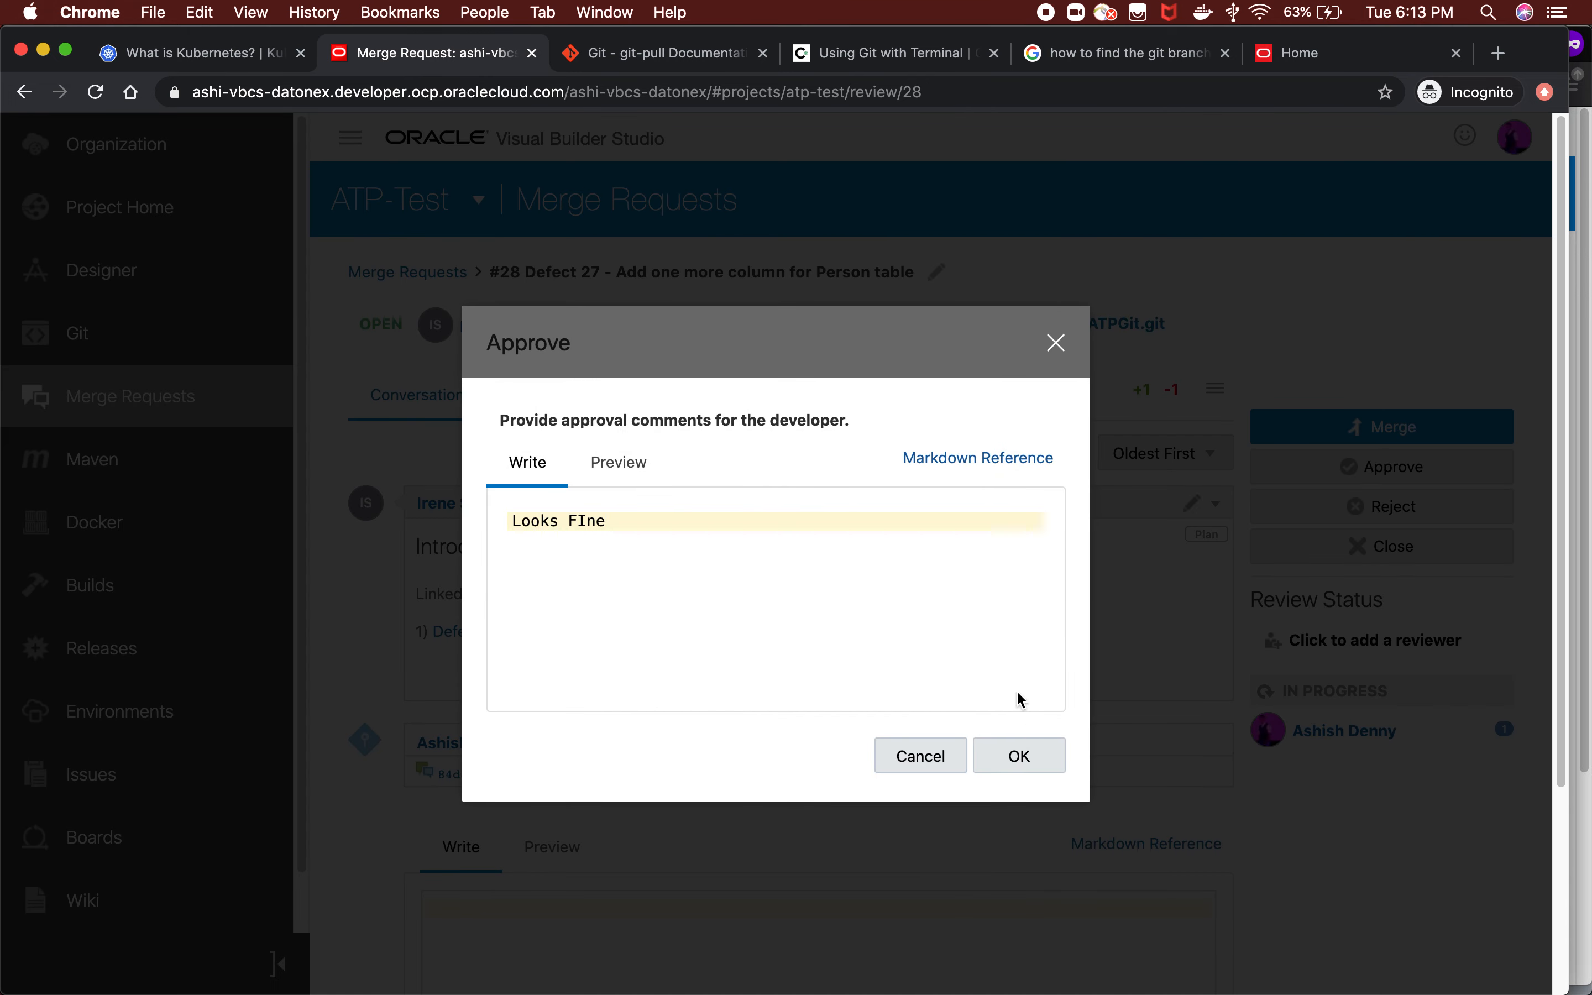
{"action": "left_click", "coordinate": [1017, 753]}
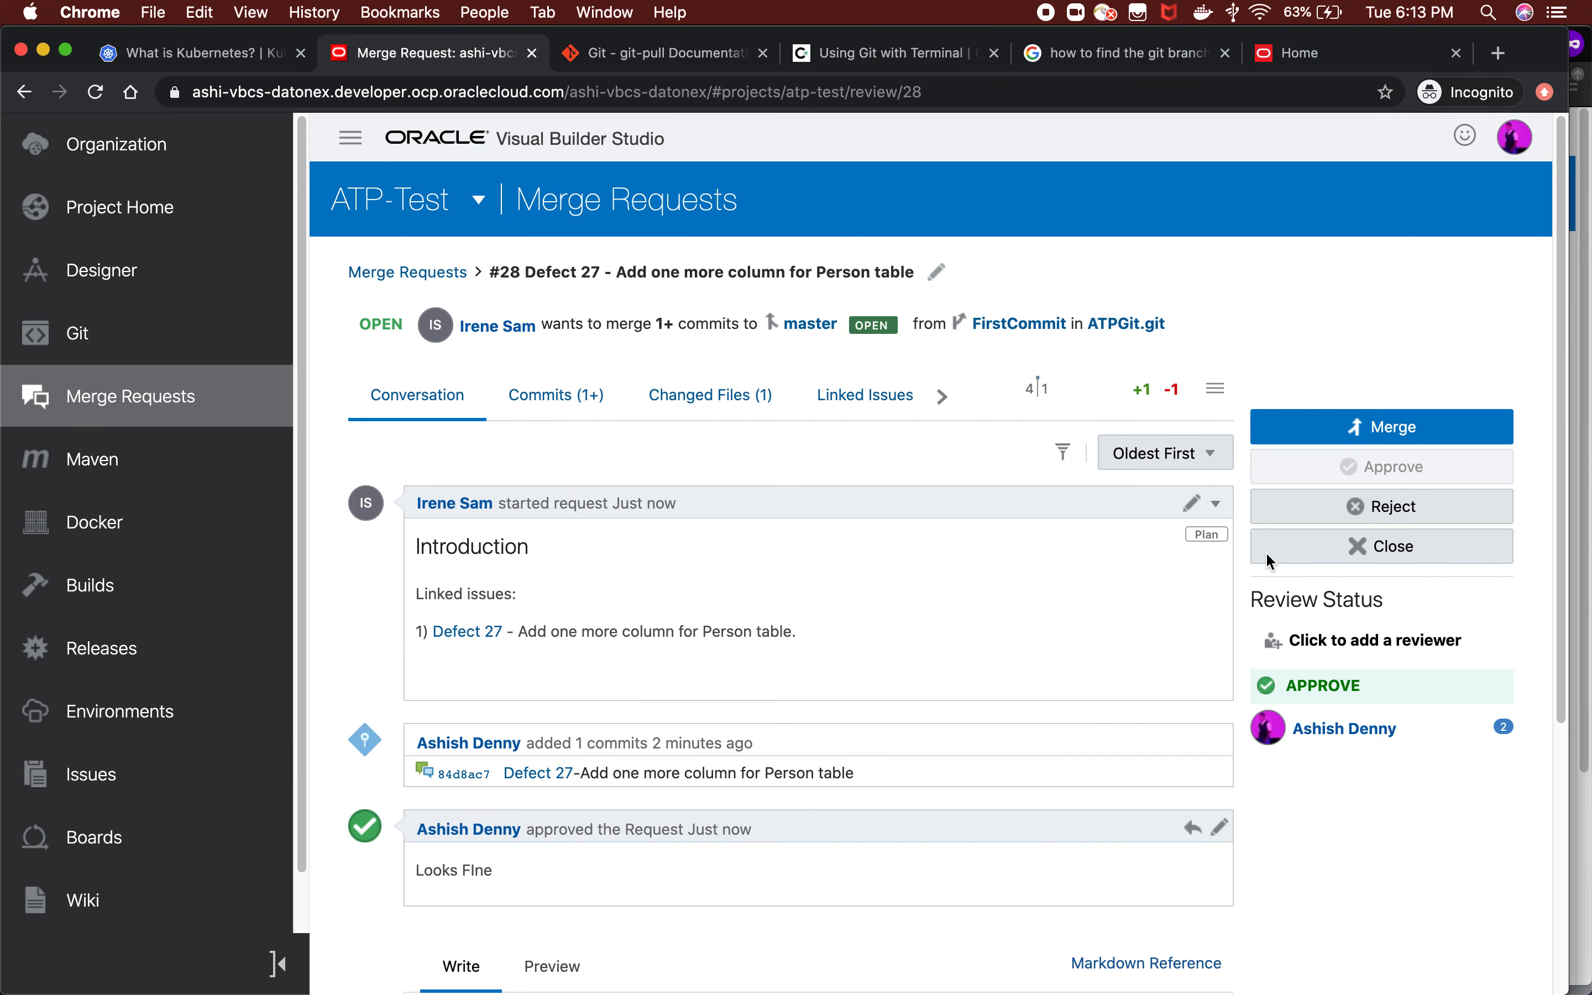
{"action": "left_click", "coordinate": [1369, 428]}
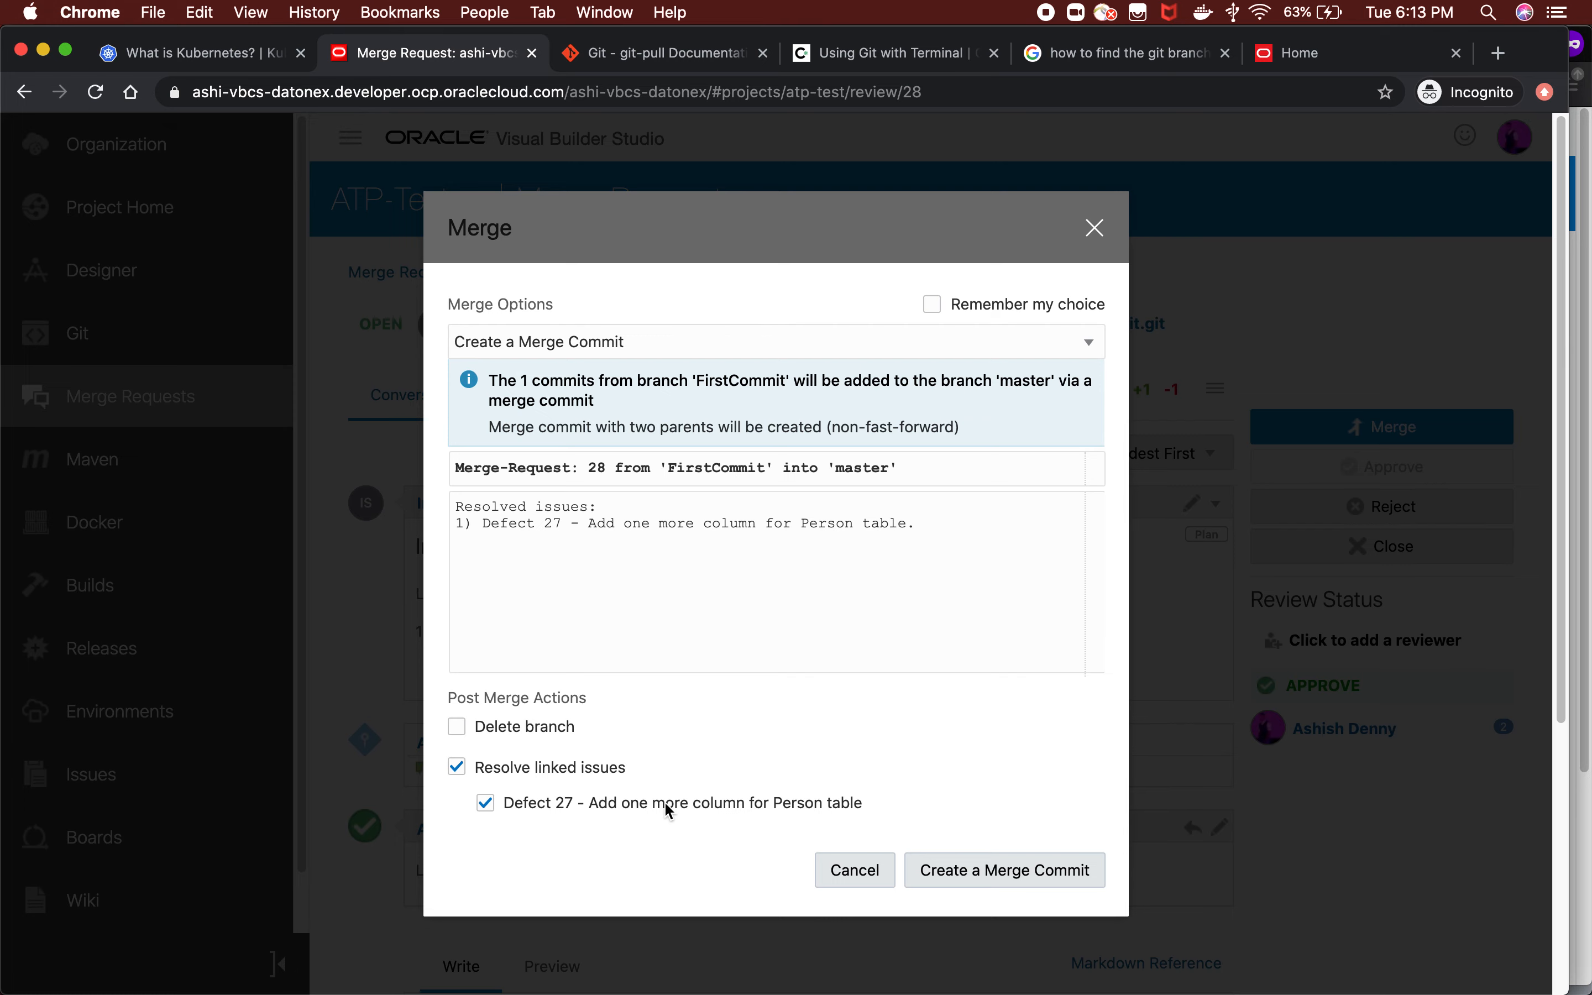
{"action": "left_click", "coordinate": [972, 875]}
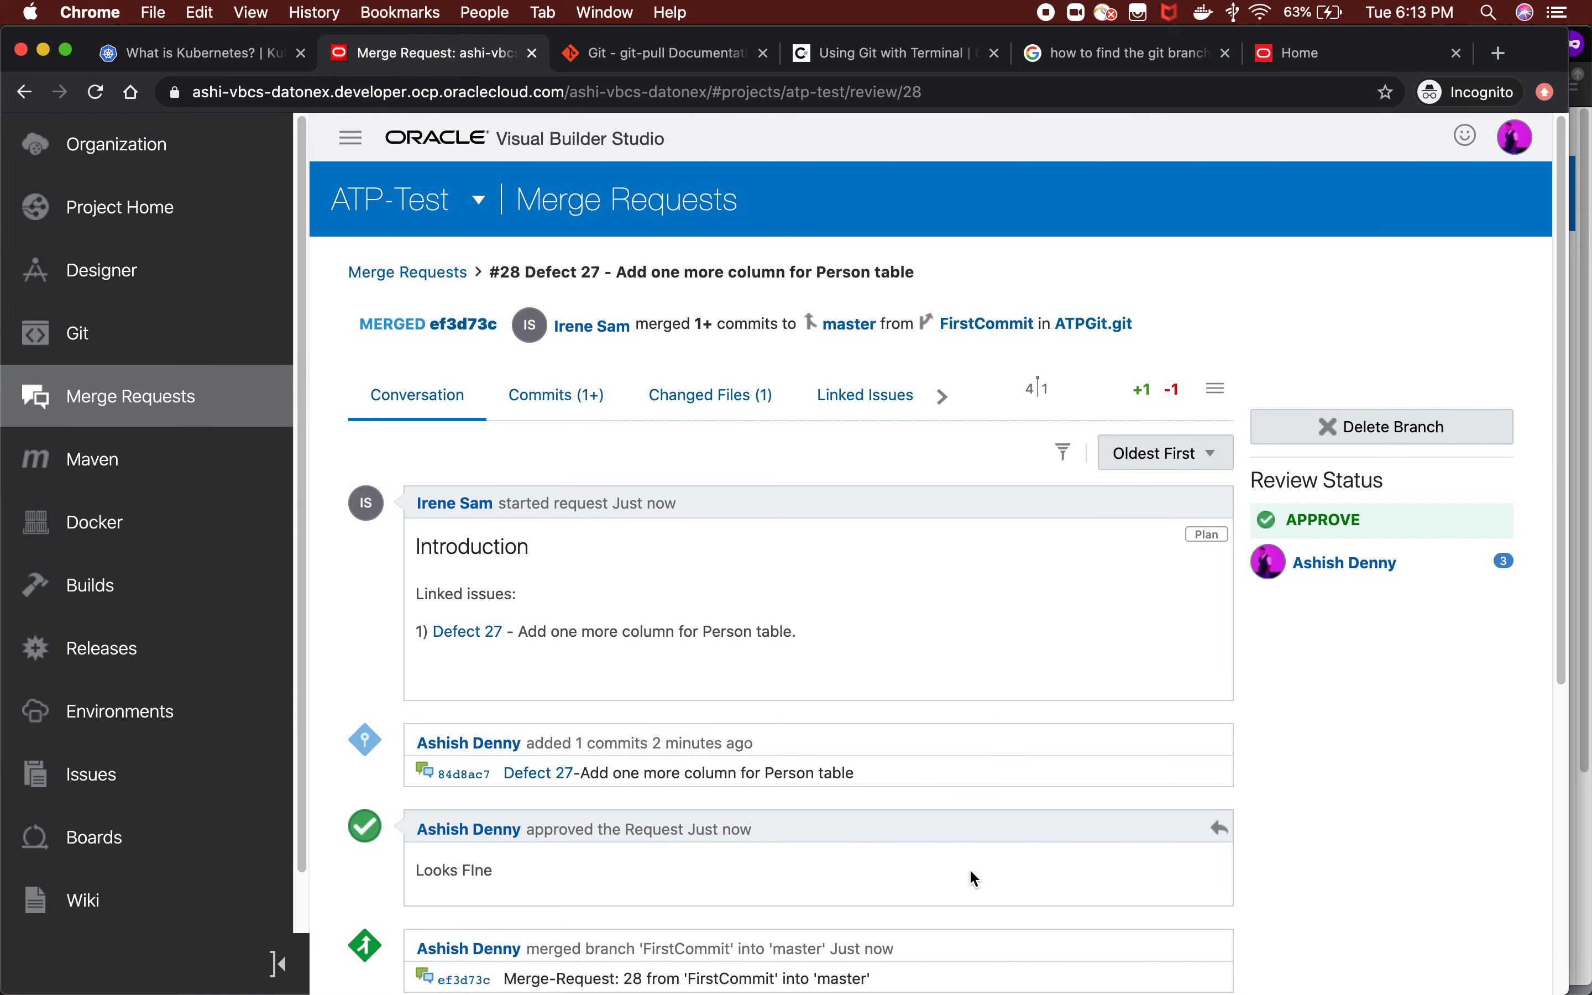
Switch to Visual Builder Studio in Firefox and check the build details of the latest ATPSync run.
{"action": "key", "text": "super+Tab"}
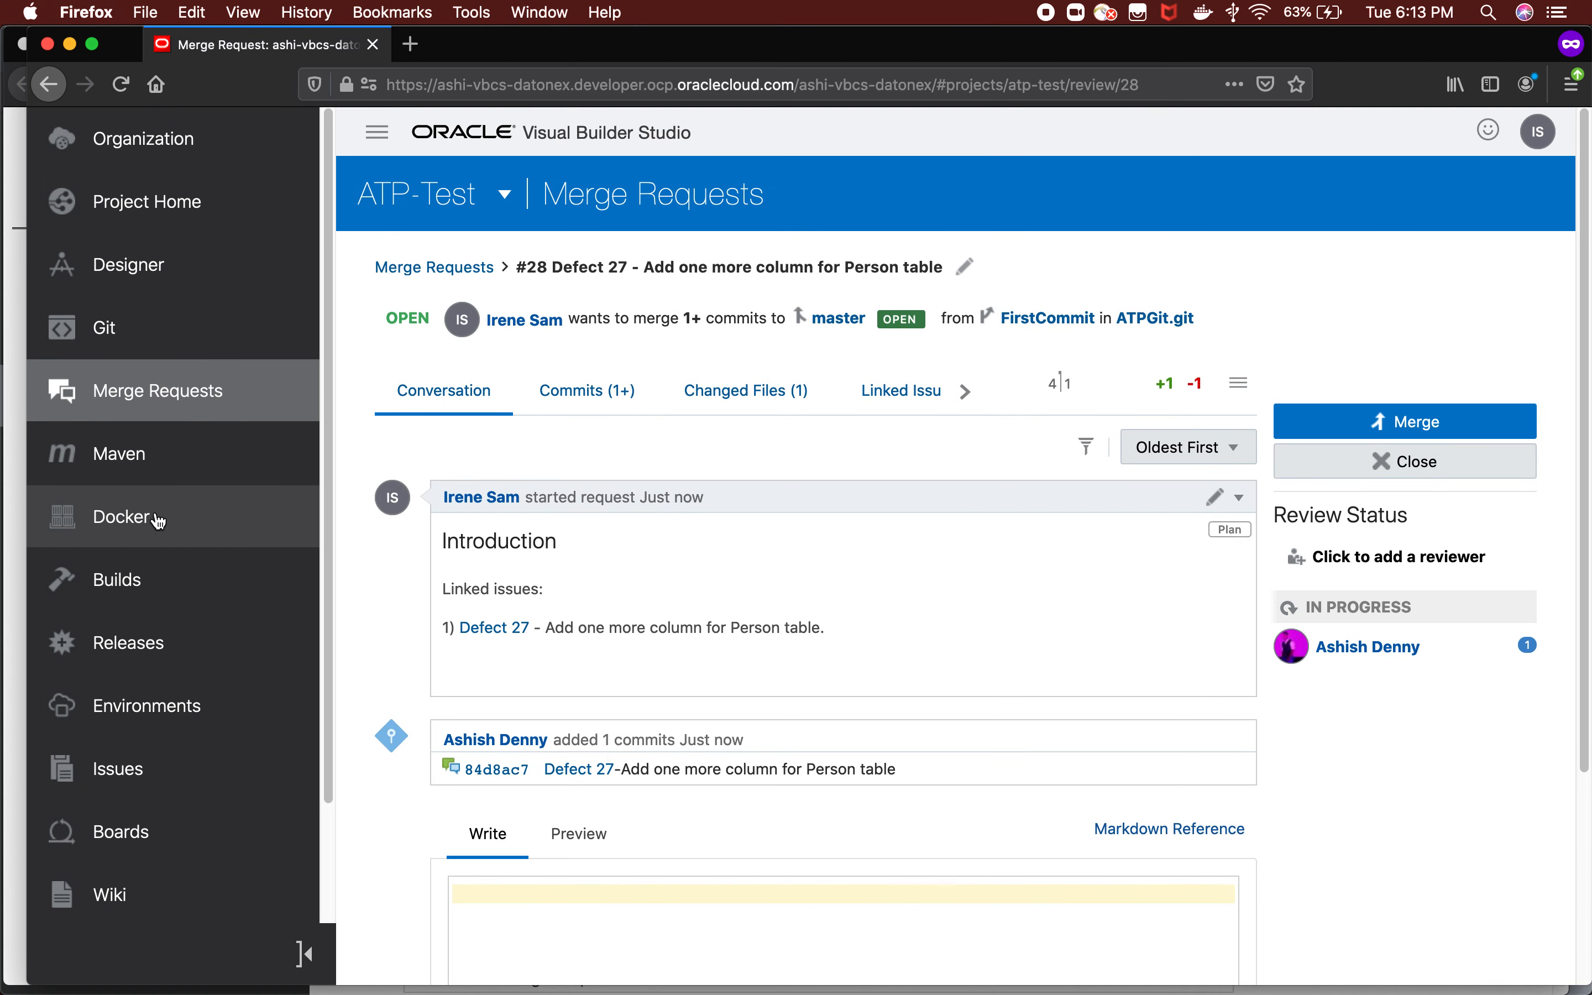
{"action": "left_click", "coordinate": [147, 595]}
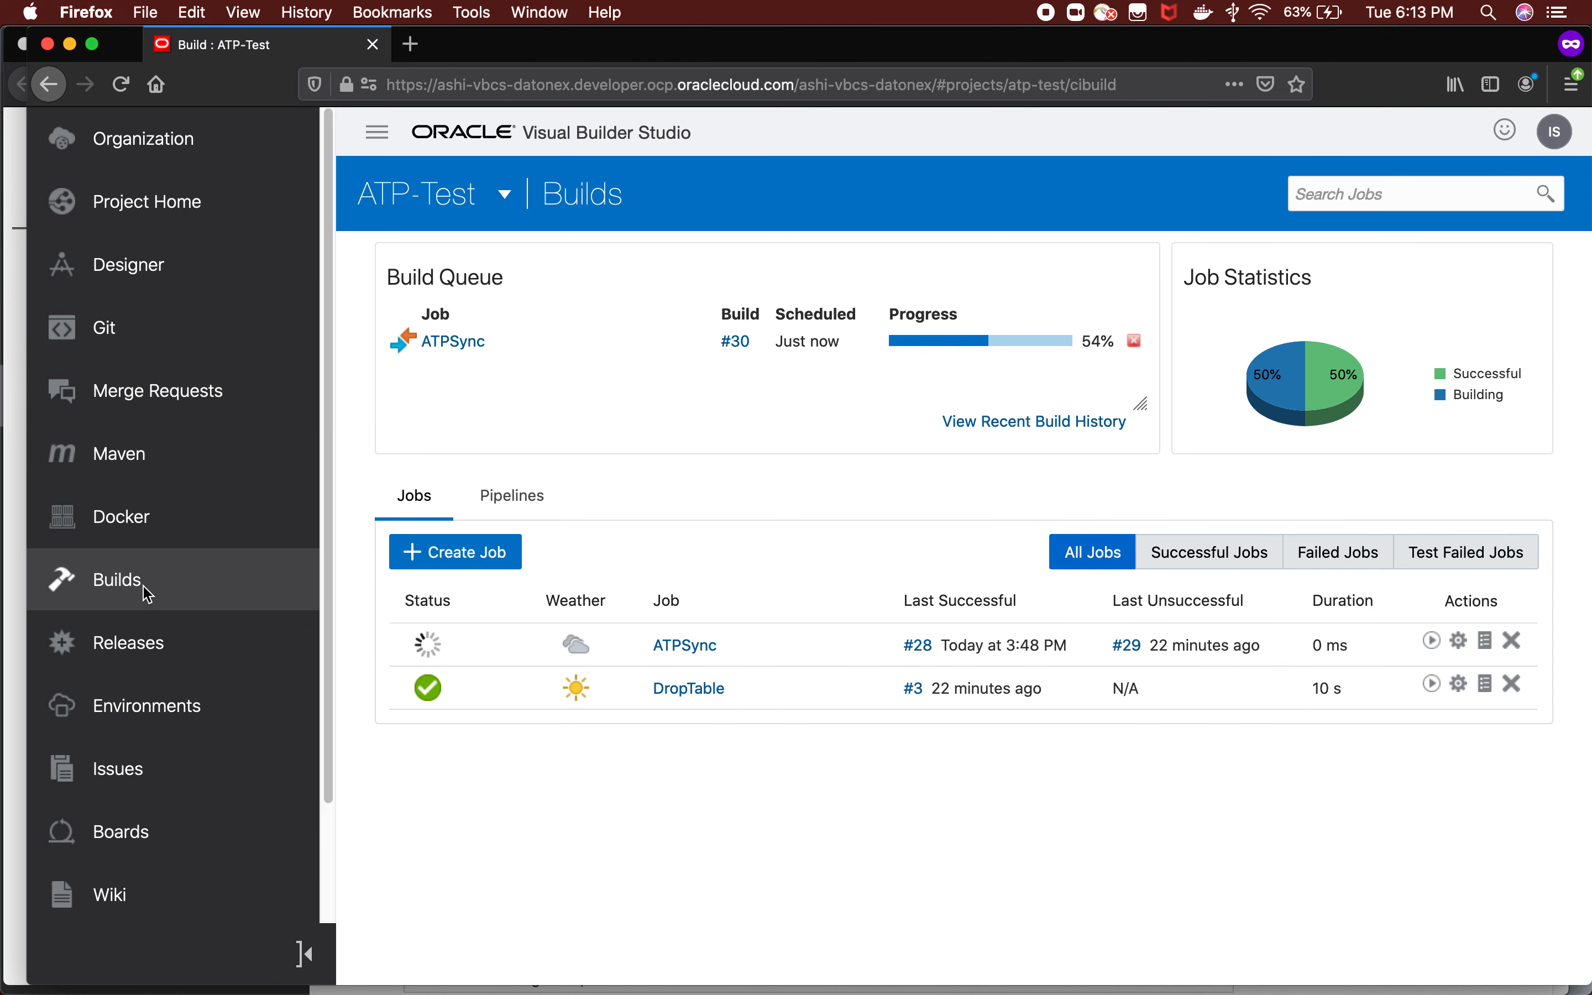
{"action": "left_click", "coordinate": [685, 647]}
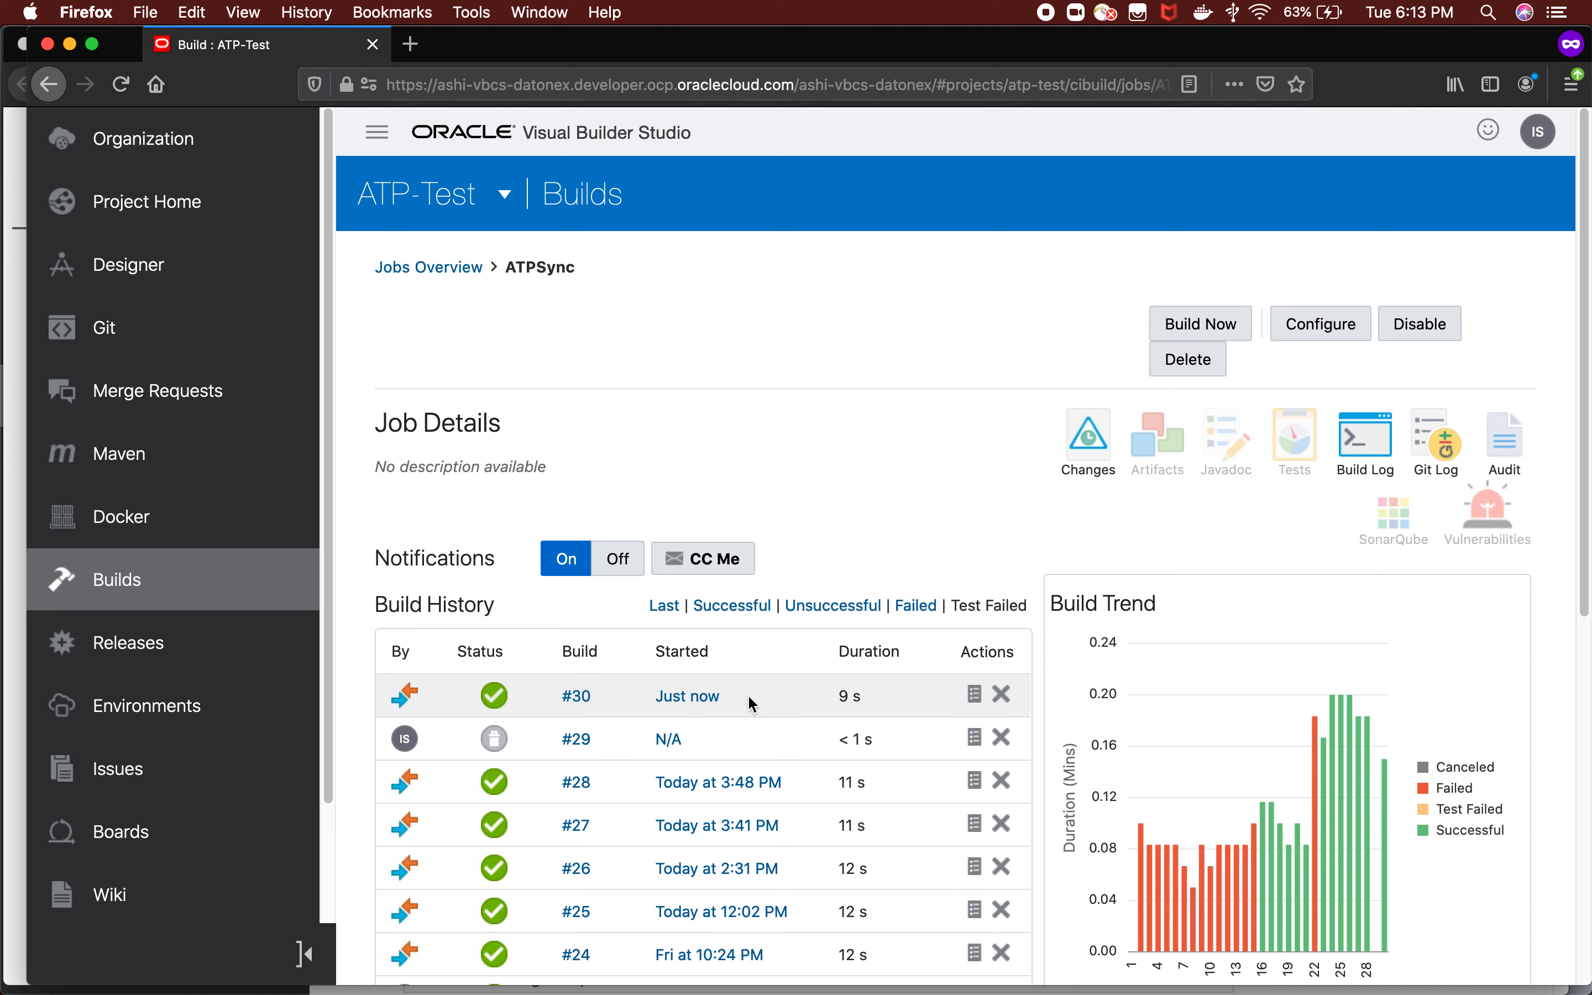
{"action": "left_click", "coordinate": [682, 701]}
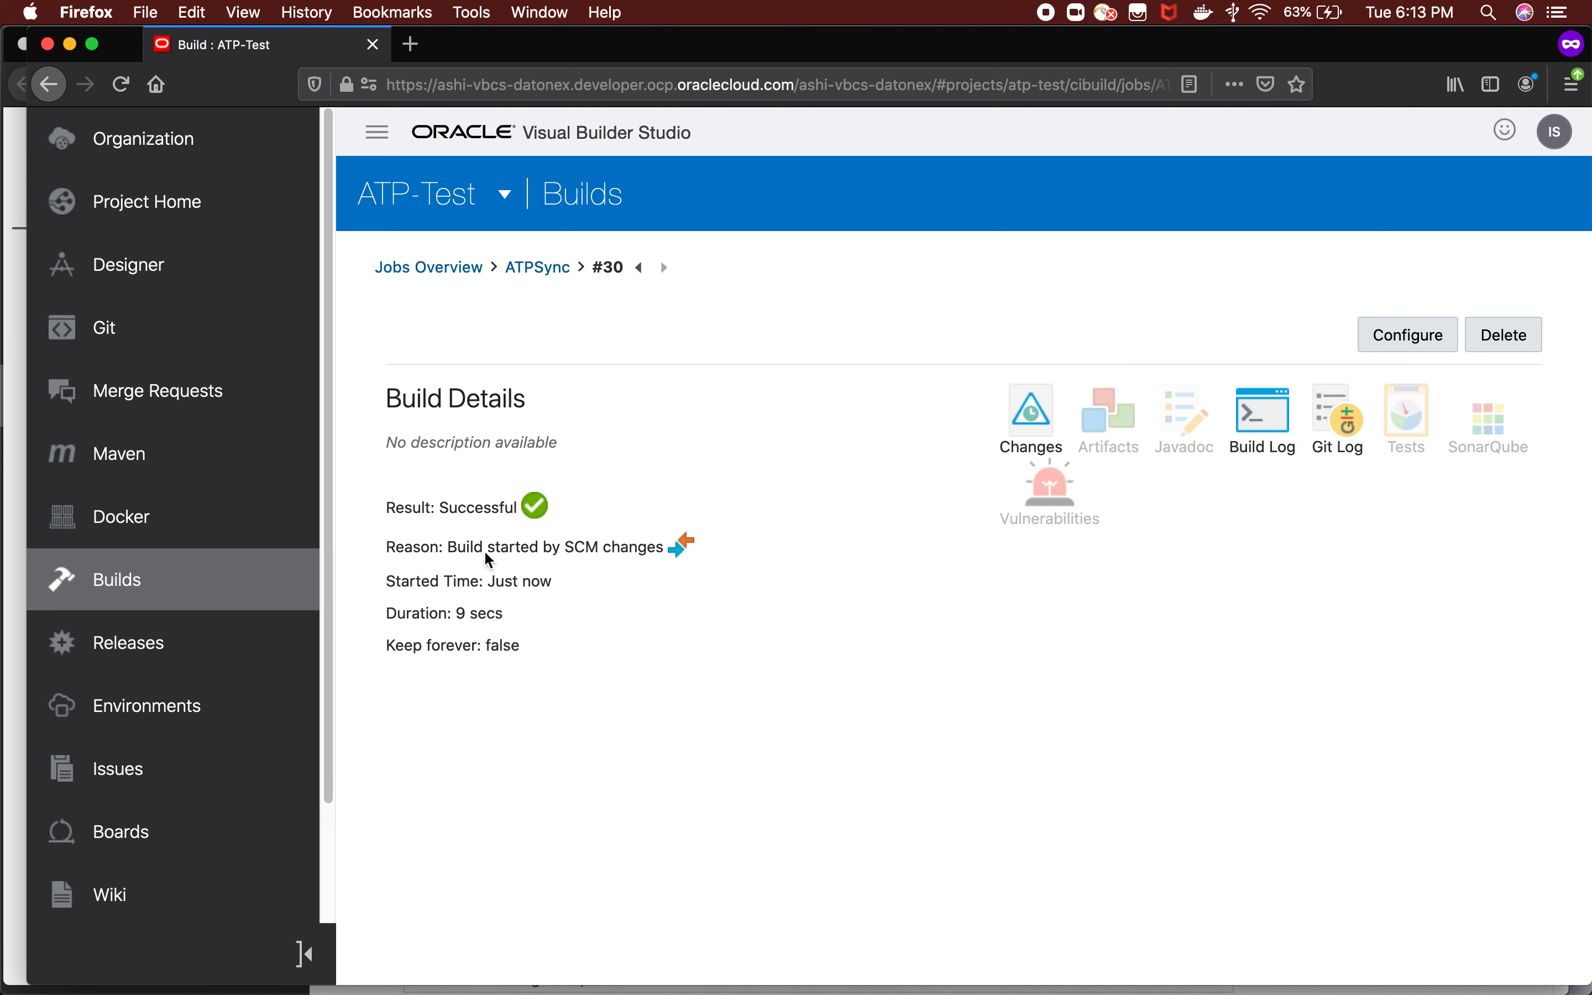
Switch to SQL Developer, refresh the PERSONS table under the ATPTest connection and check its columns for MOBILE.
{"action": "mouse_move", "coordinate": [526, 981]}
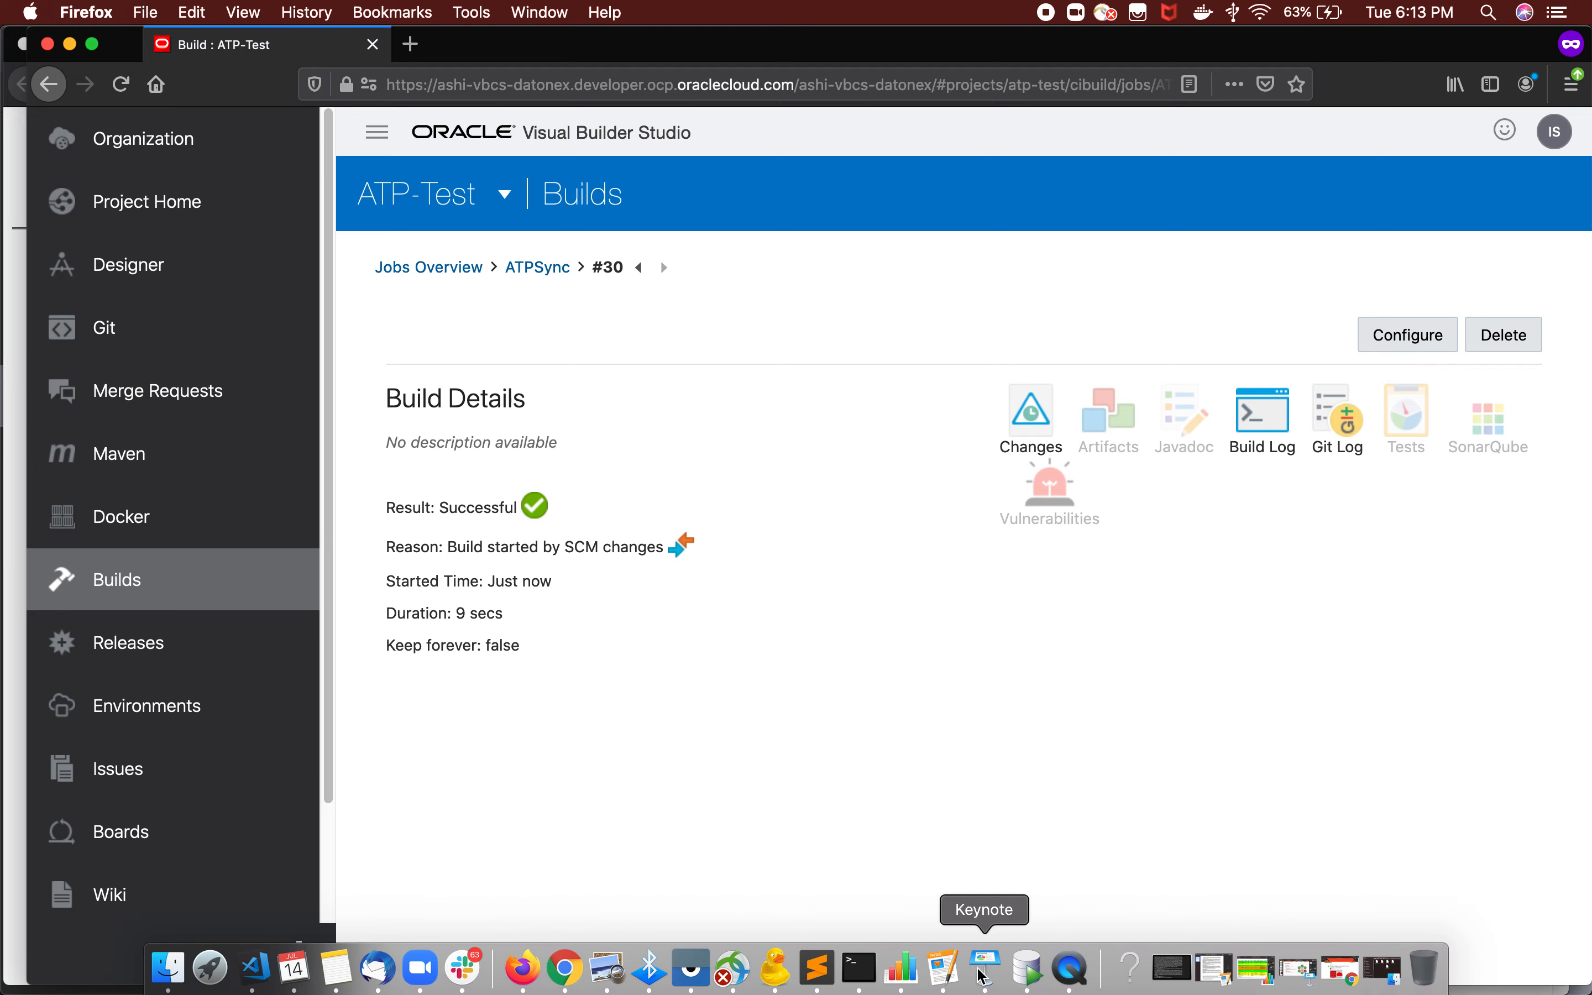
{"action": "left_click", "coordinate": [1028, 976]}
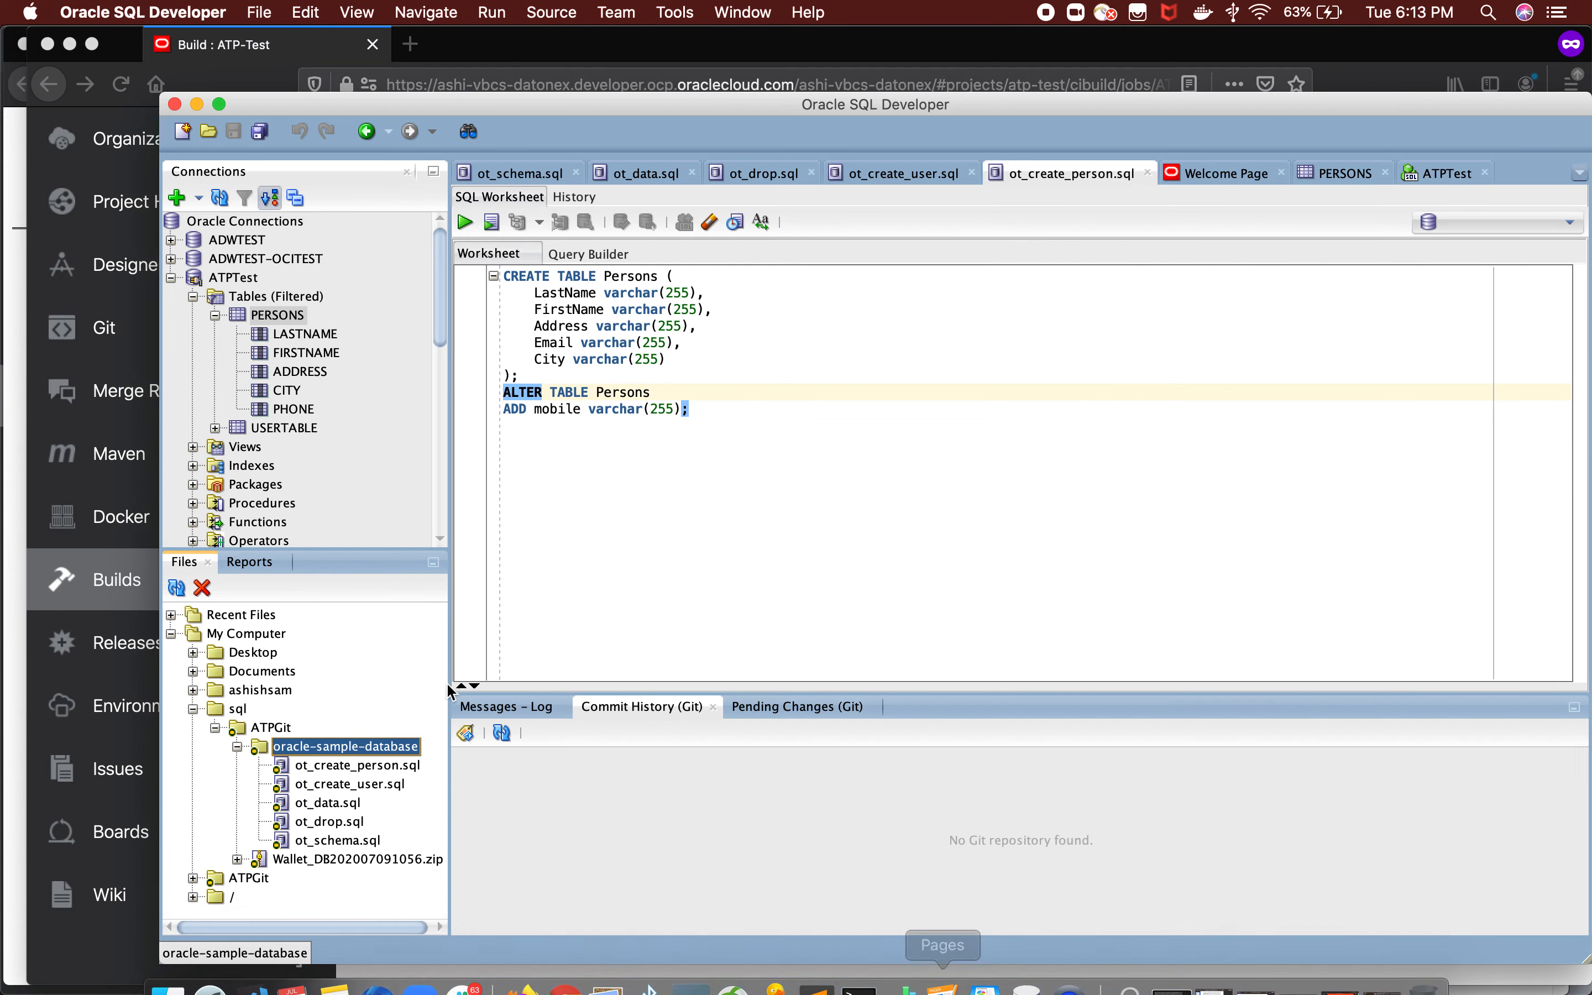
{"action": "right_click", "coordinate": [279, 315]}
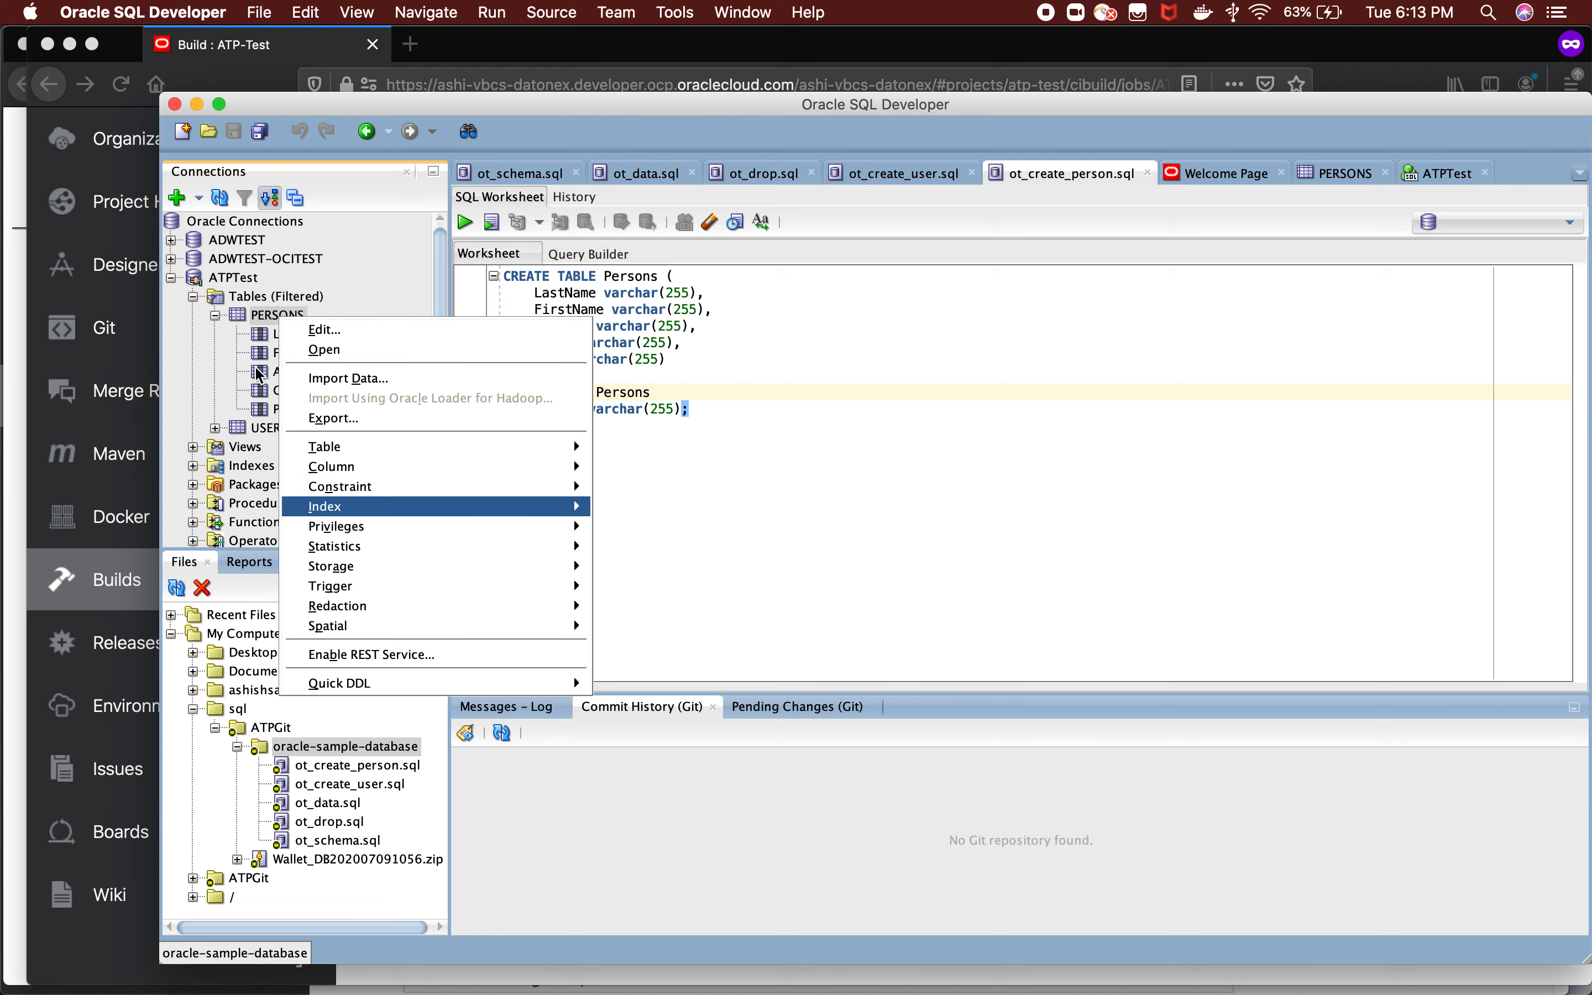
{"action": "left_click", "coordinate": [221, 200]}
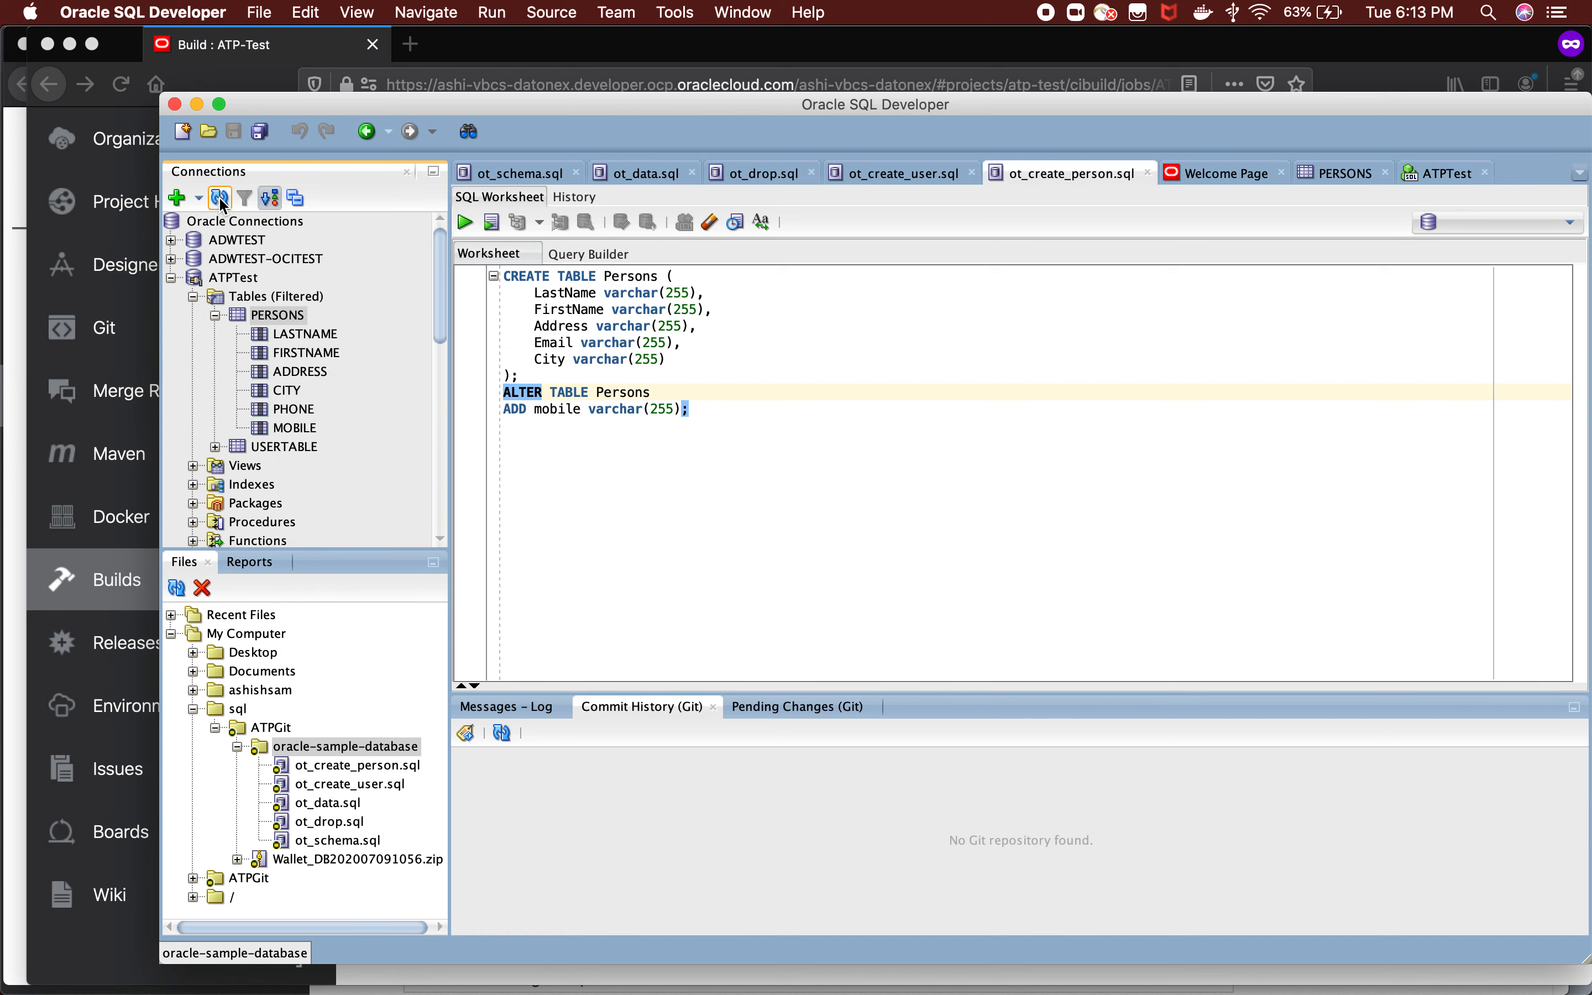
{"action": "left_click", "coordinate": [281, 429]}
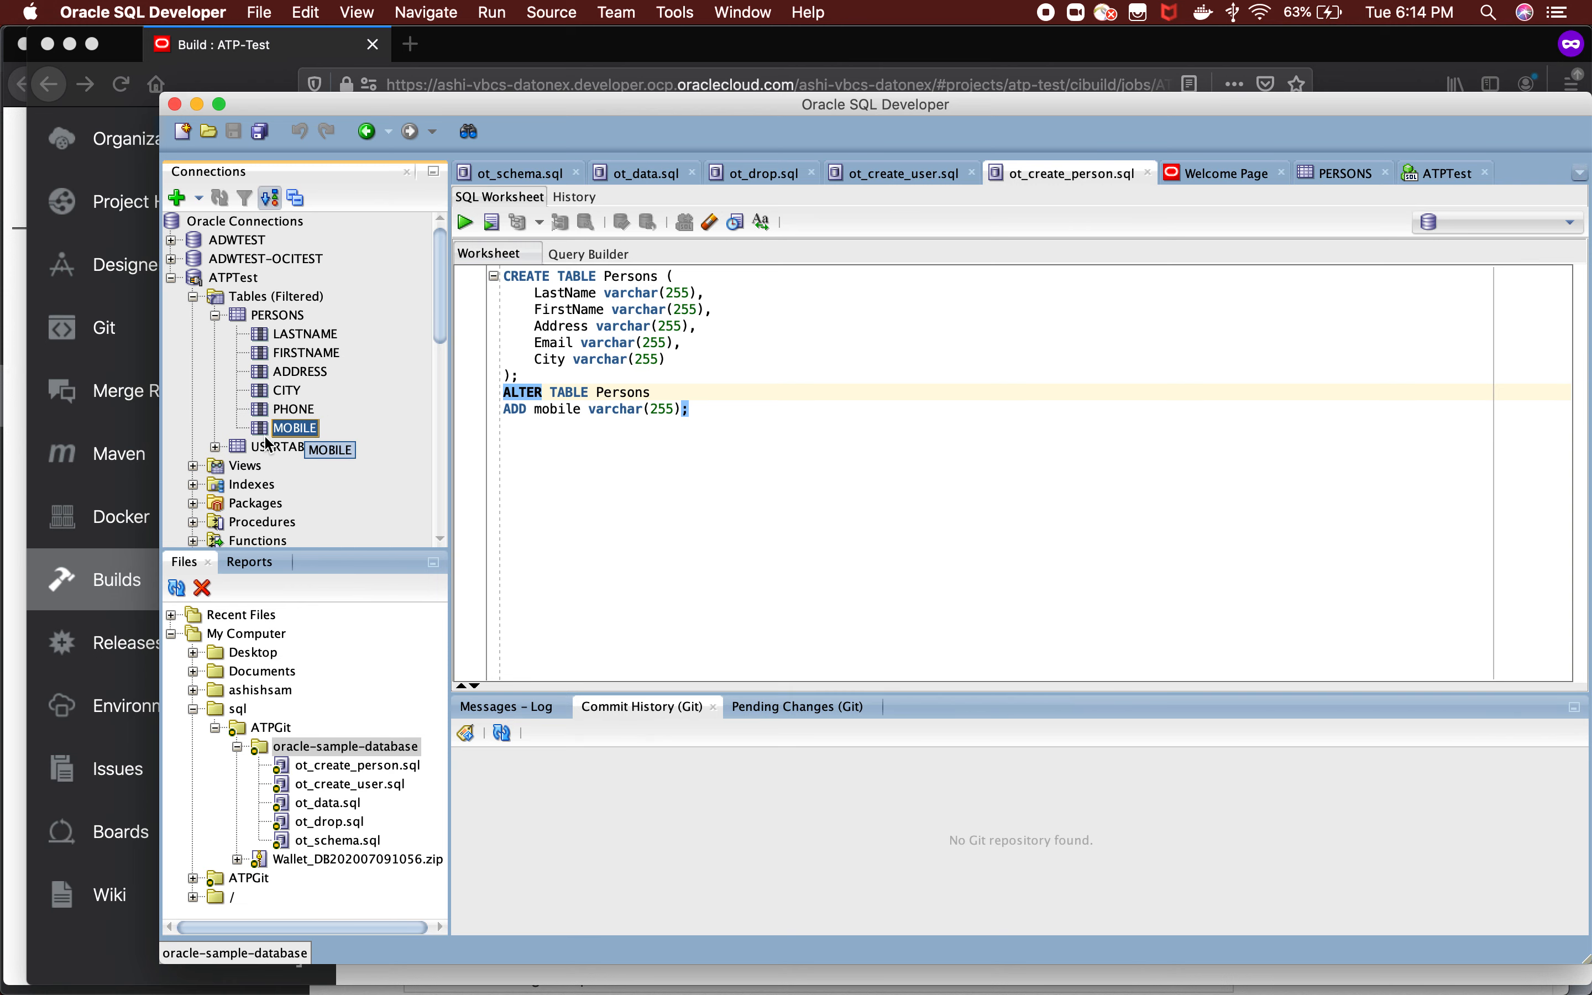
Return to Visual Builder Studio in Firefox, open the ATPSync job's configuration and review the SQL file paths of its SQLcl steps.
{"action": "key", "text": "super+Tab"}
{"action": "key", "text": "super+Tab"}
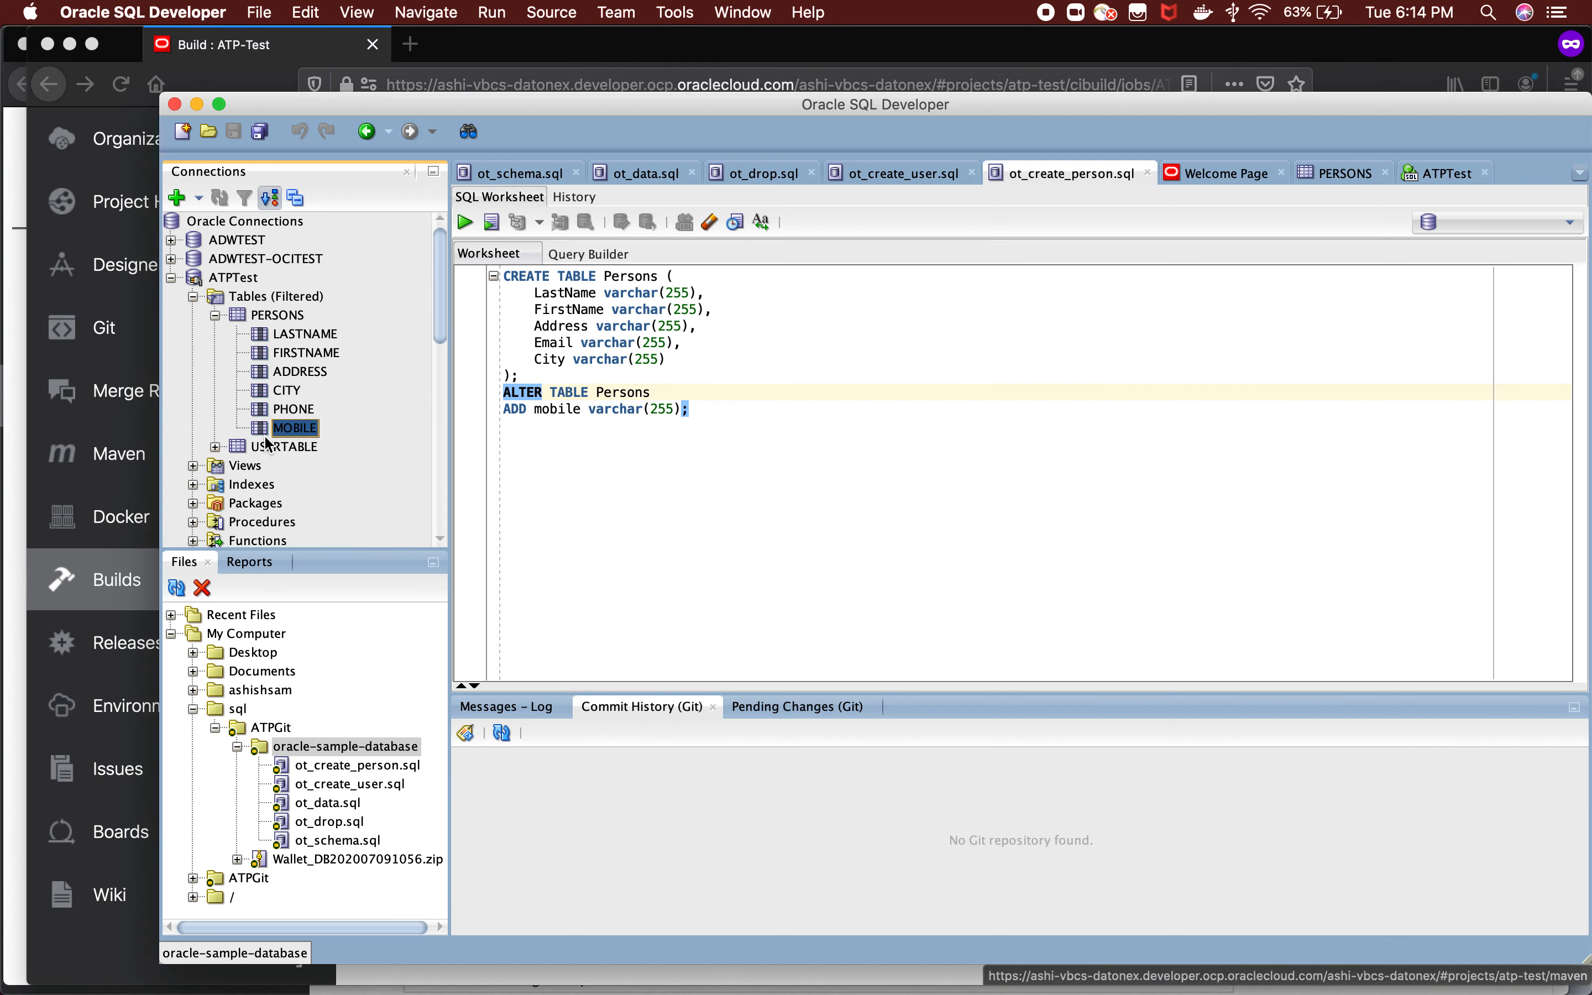
{"action": "key", "text": "super+Tab"}
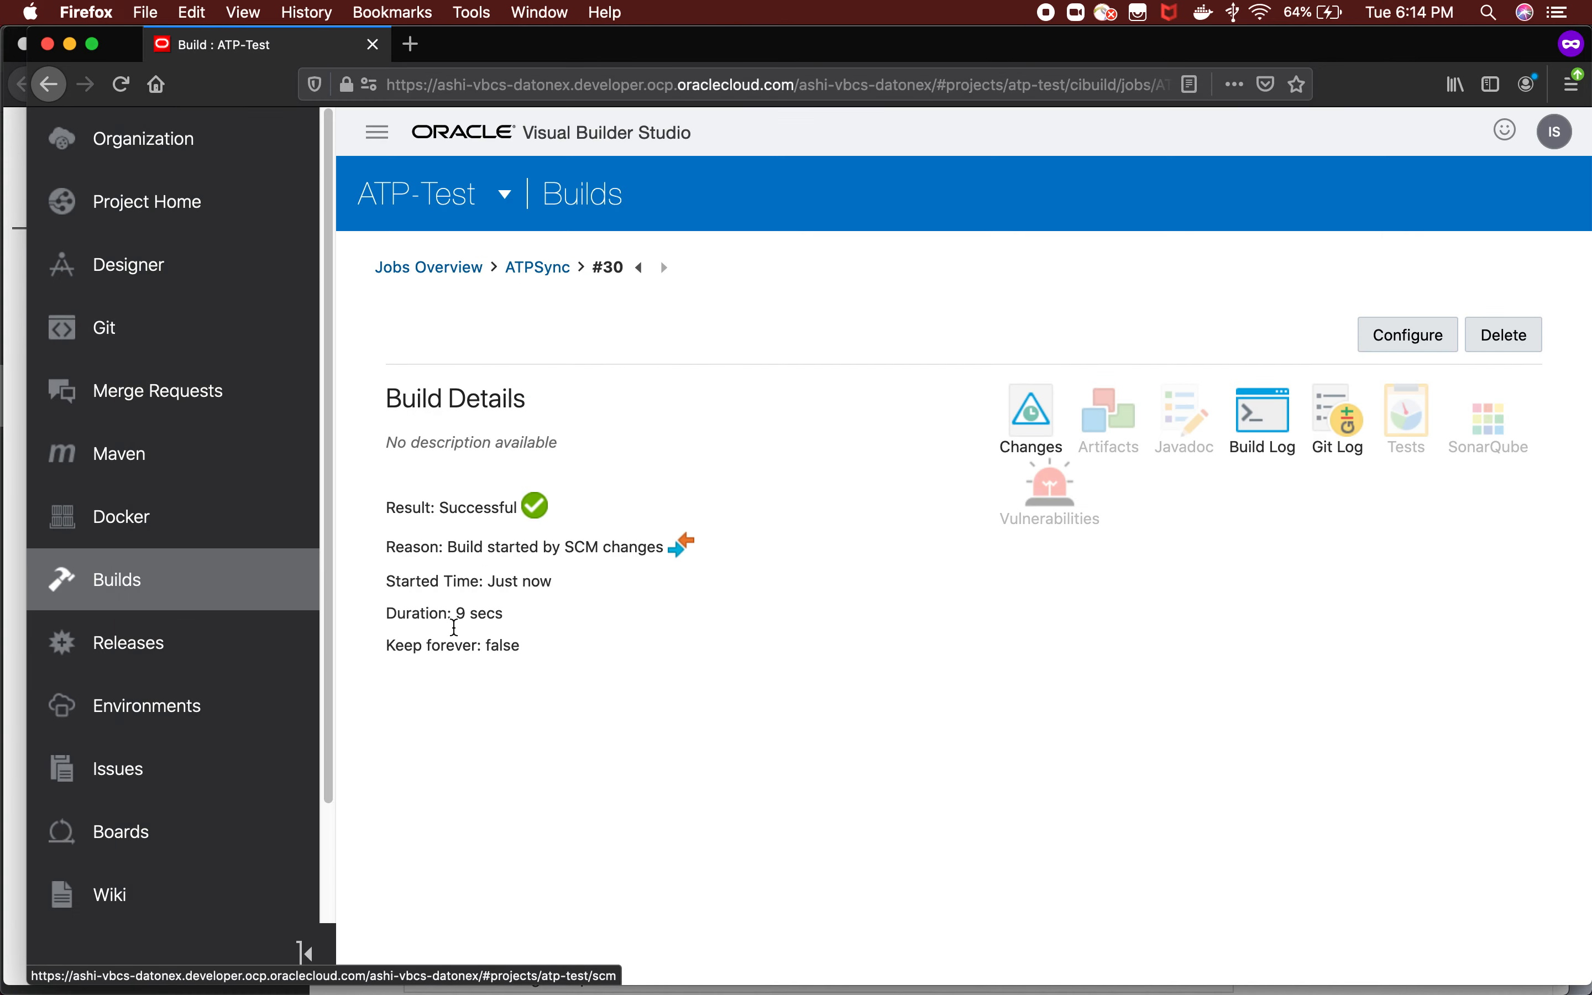
{"action": "left_click", "coordinate": [139, 579]}
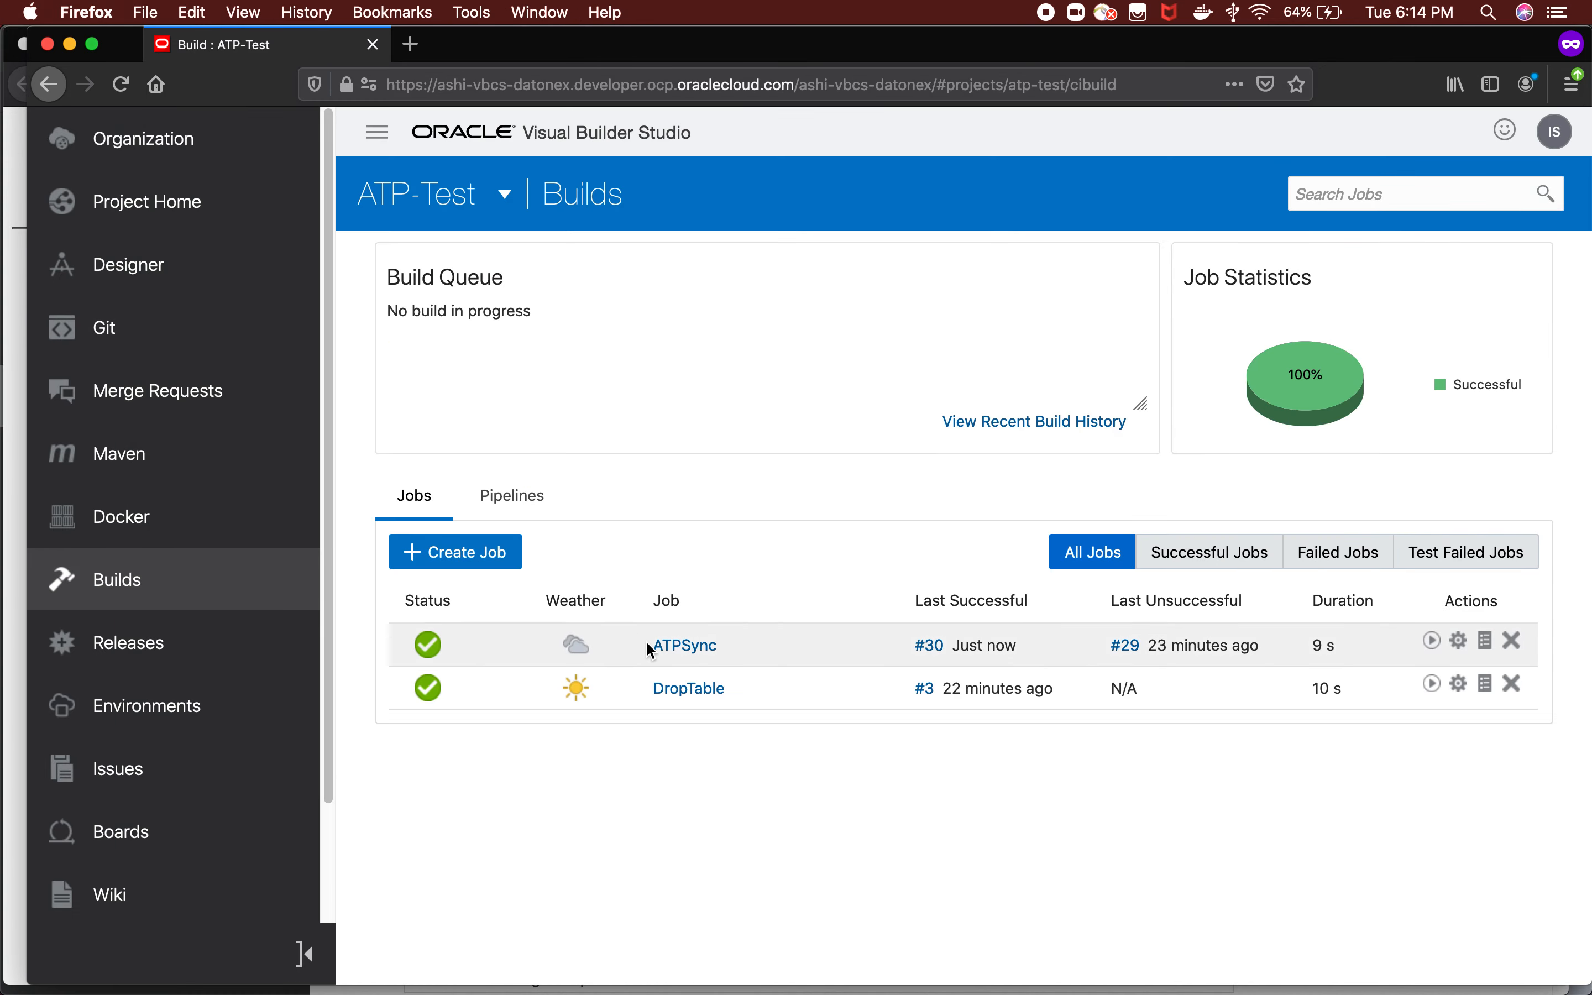
{"action": "left_click", "coordinate": [687, 645]}
{"action": "scroll", "coordinate": [832, 543], "scroll_direction": "down", "scroll_amount": 3}
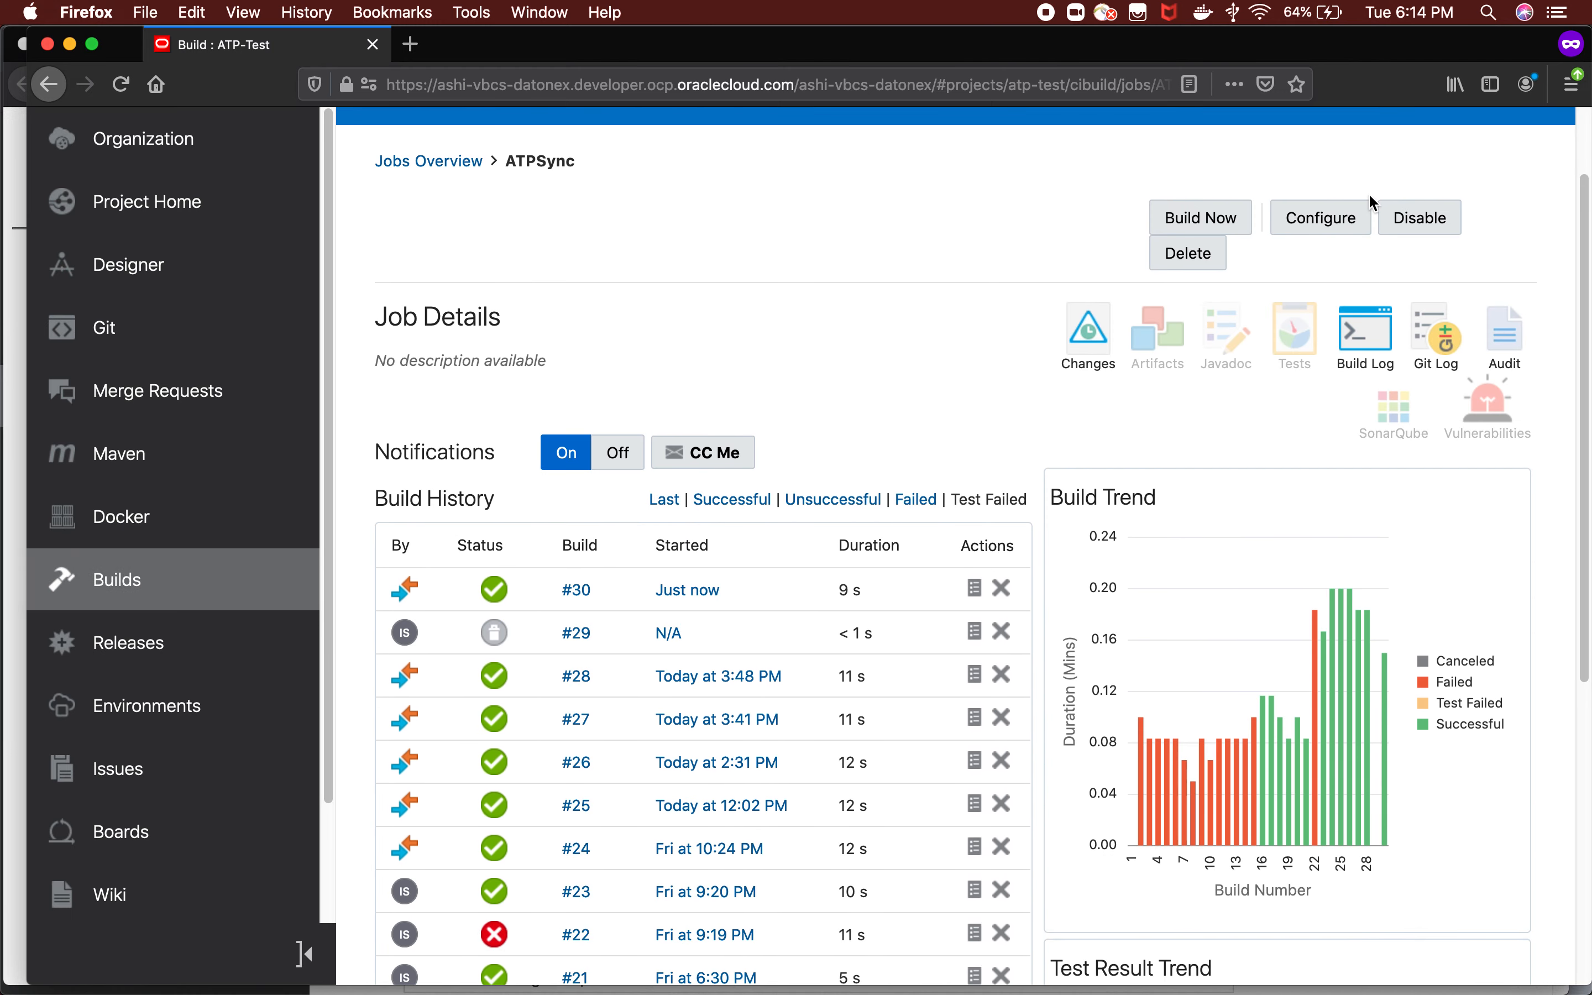
{"action": "left_click", "coordinate": [1321, 219]}
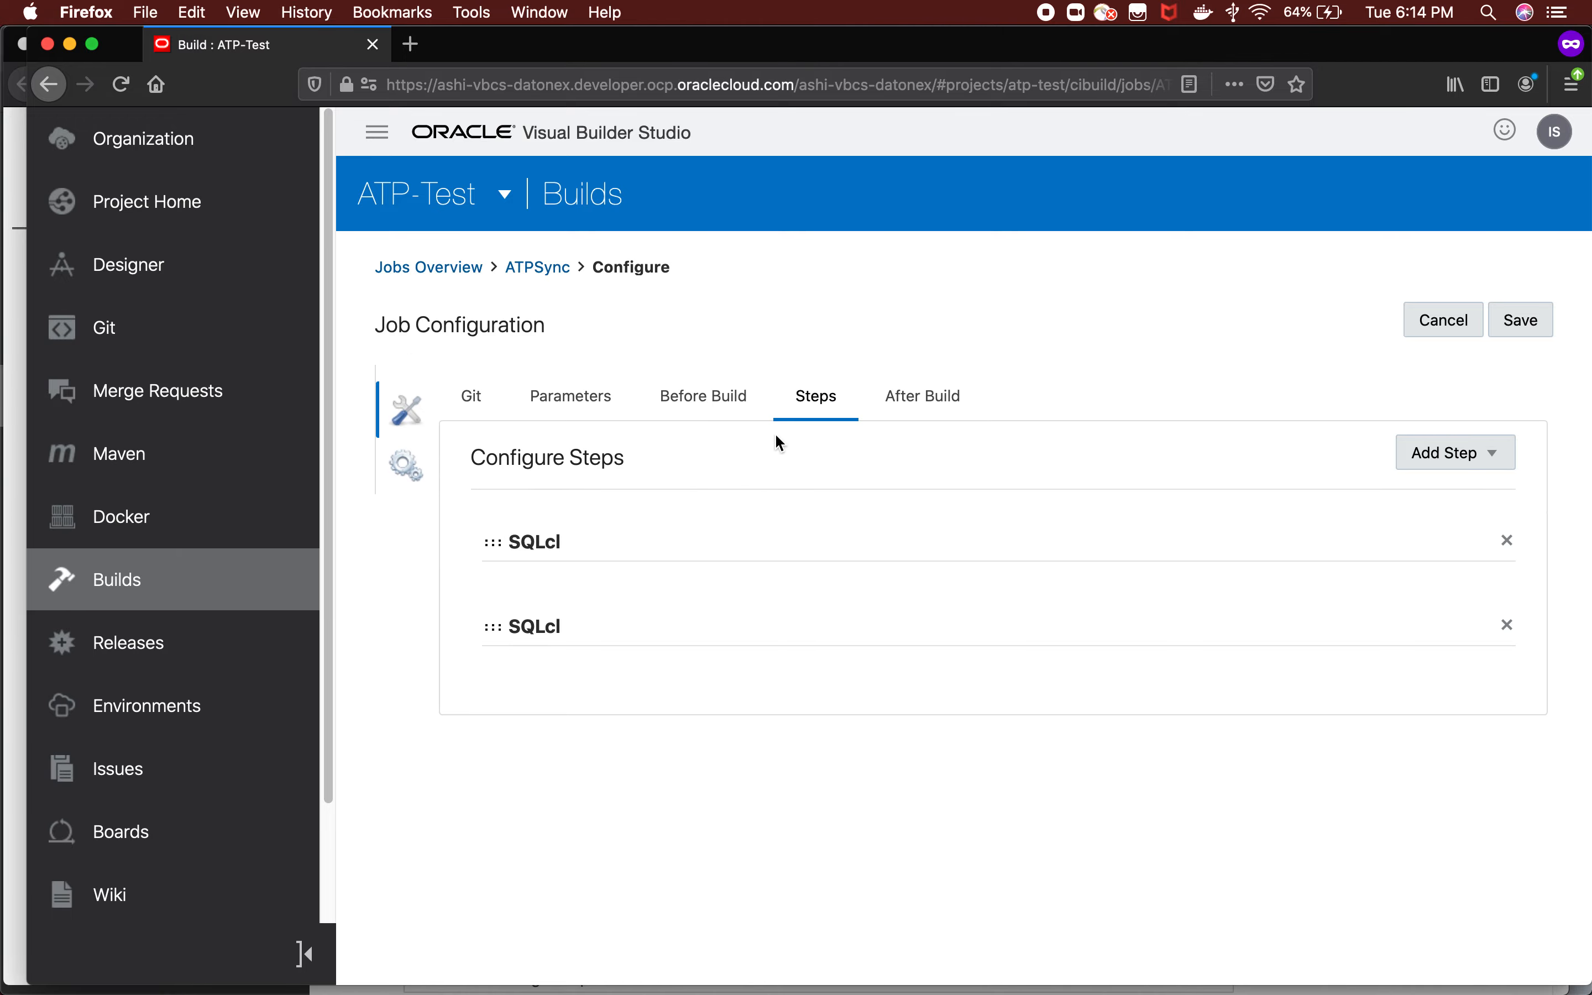
{"action": "scroll", "coordinate": [779, 583], "scroll_direction": "down", "scroll_amount": 10}
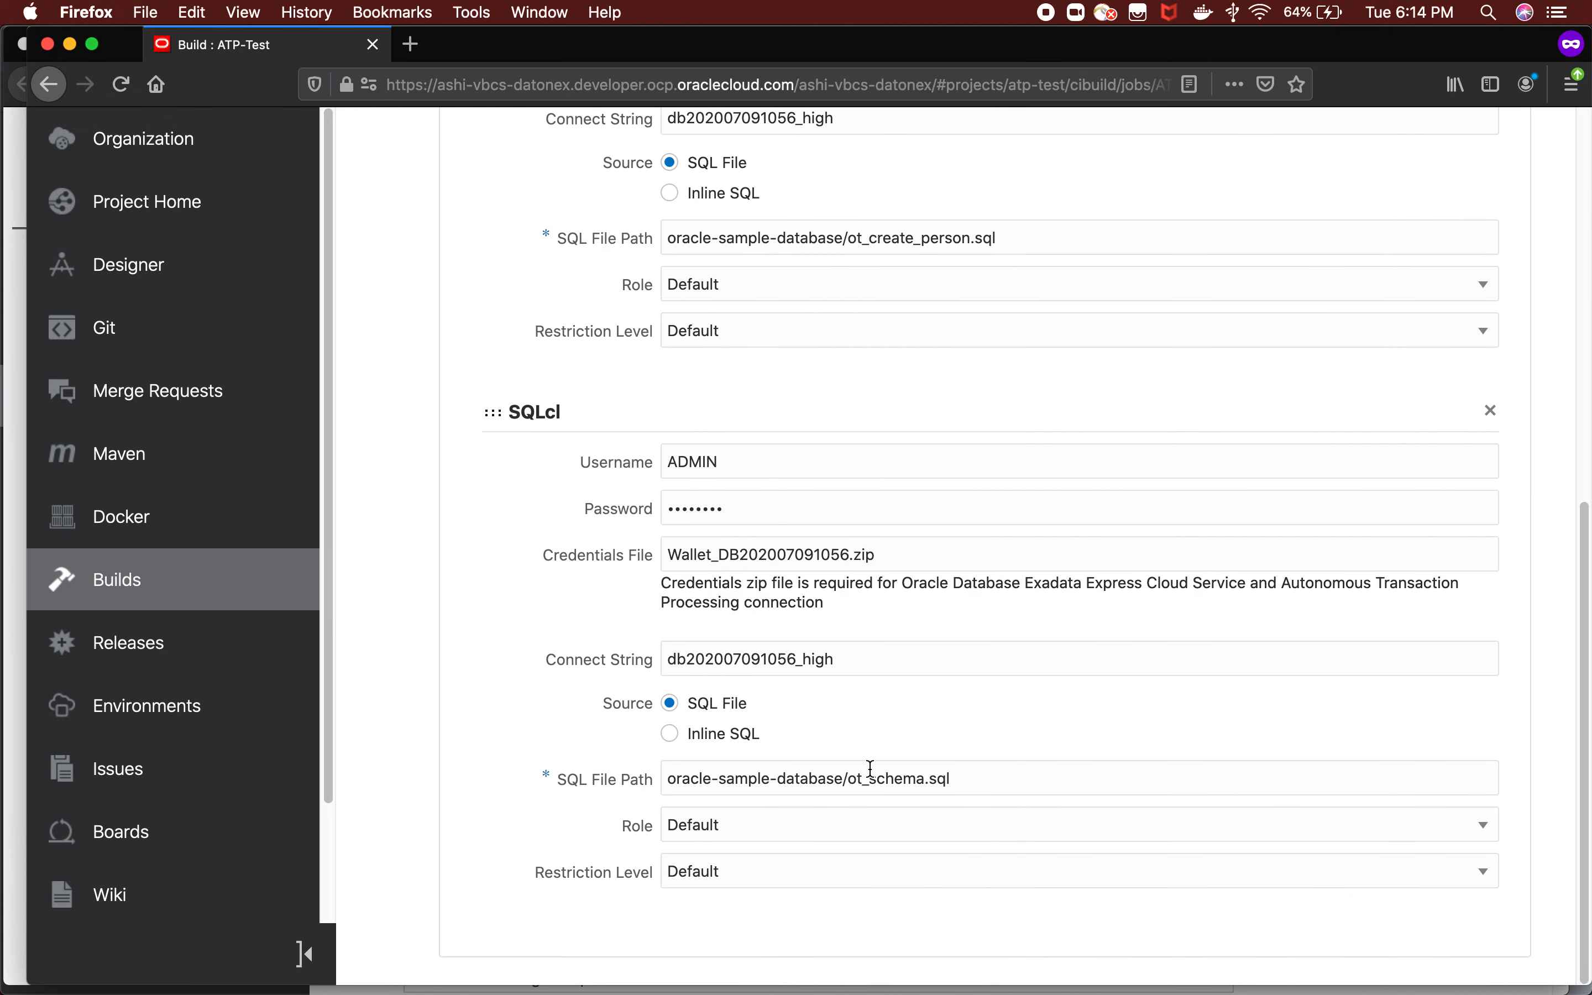
Switch to SQL Developer and refresh the ATPTest connection to check its list of tables.
{"action": "key", "text": "super+Tab"}
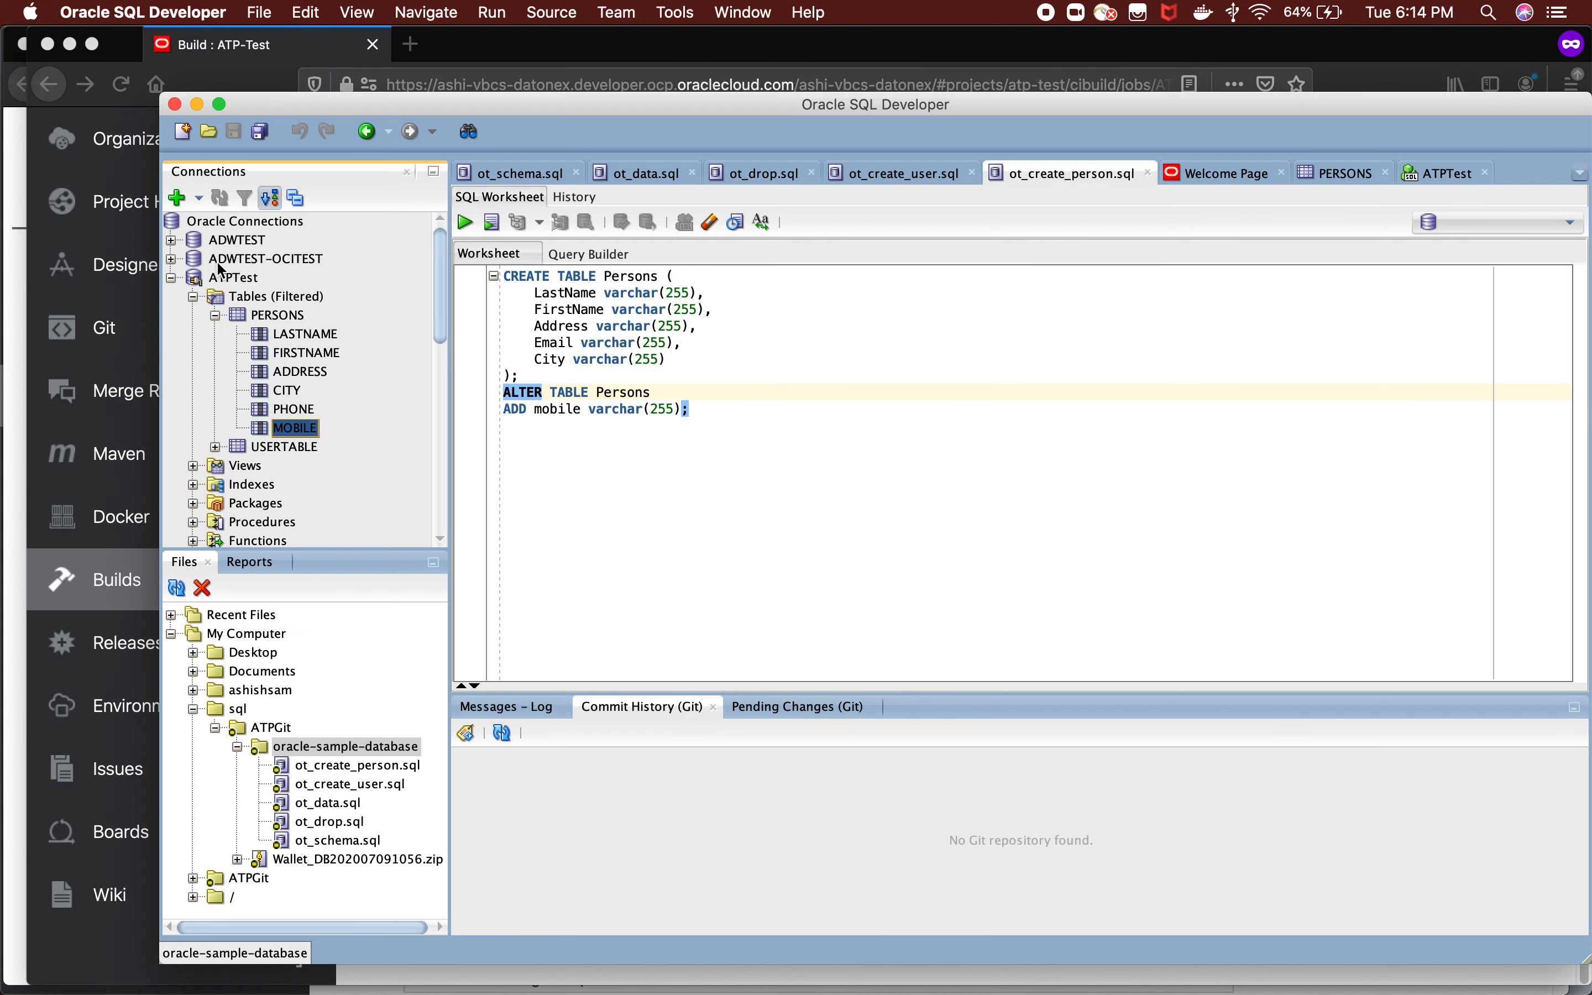
{"action": "left_click", "coordinate": [226, 277]}
{"action": "right_click", "coordinate": [226, 279]}
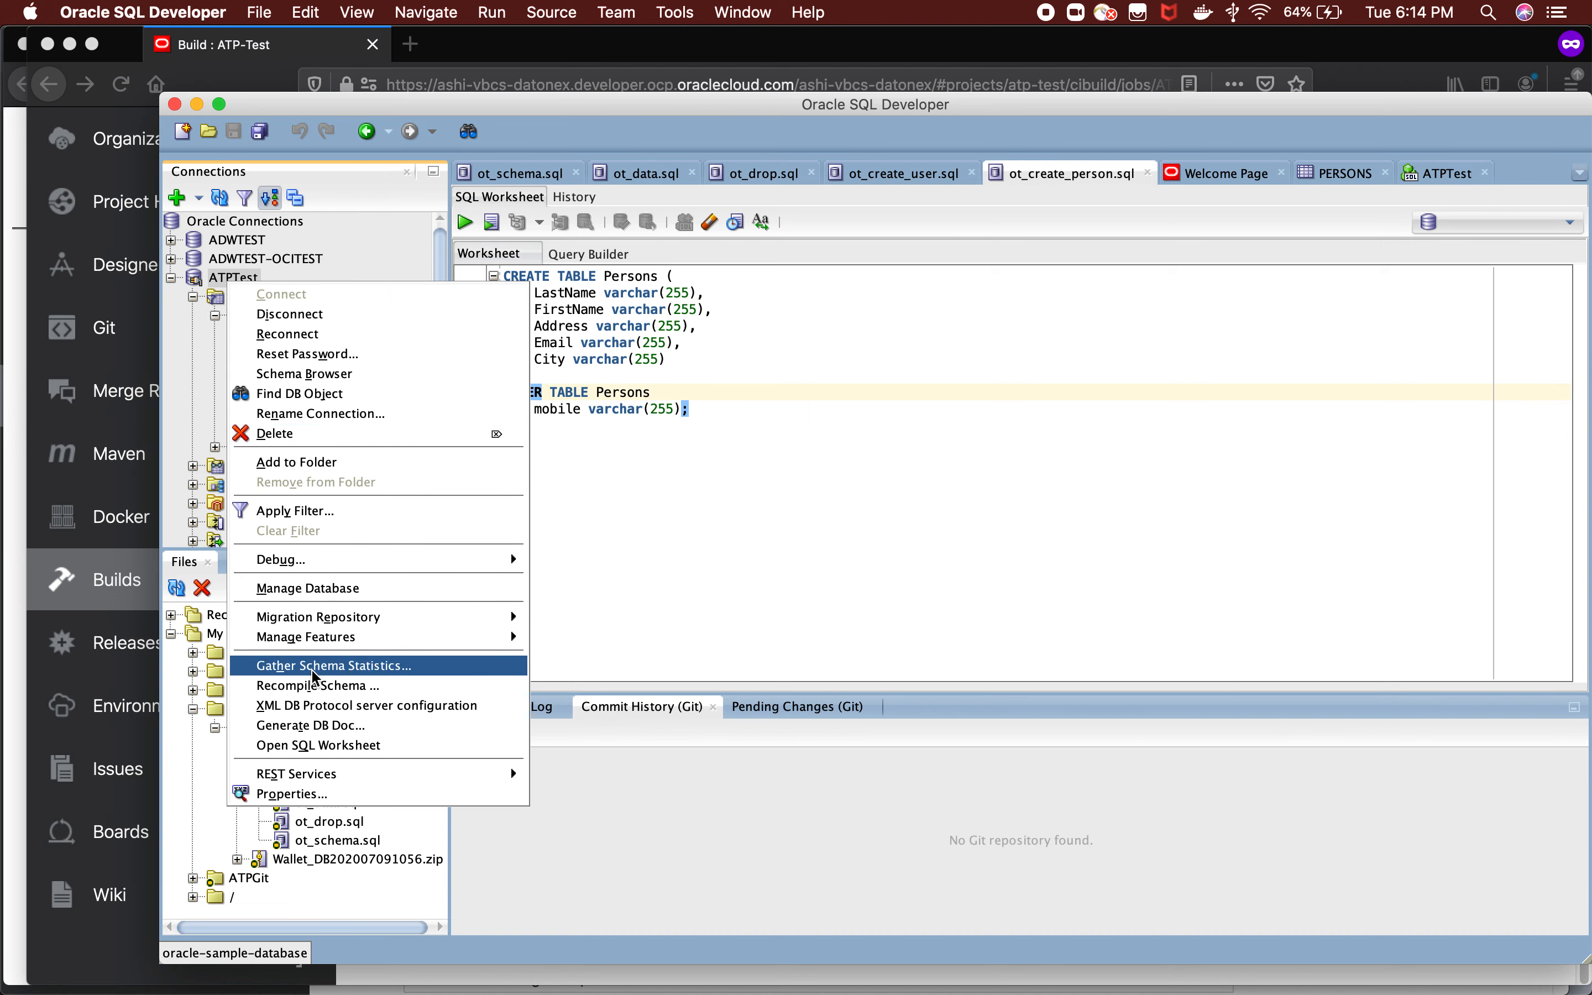
{"action": "left_click", "coordinate": [221, 199]}
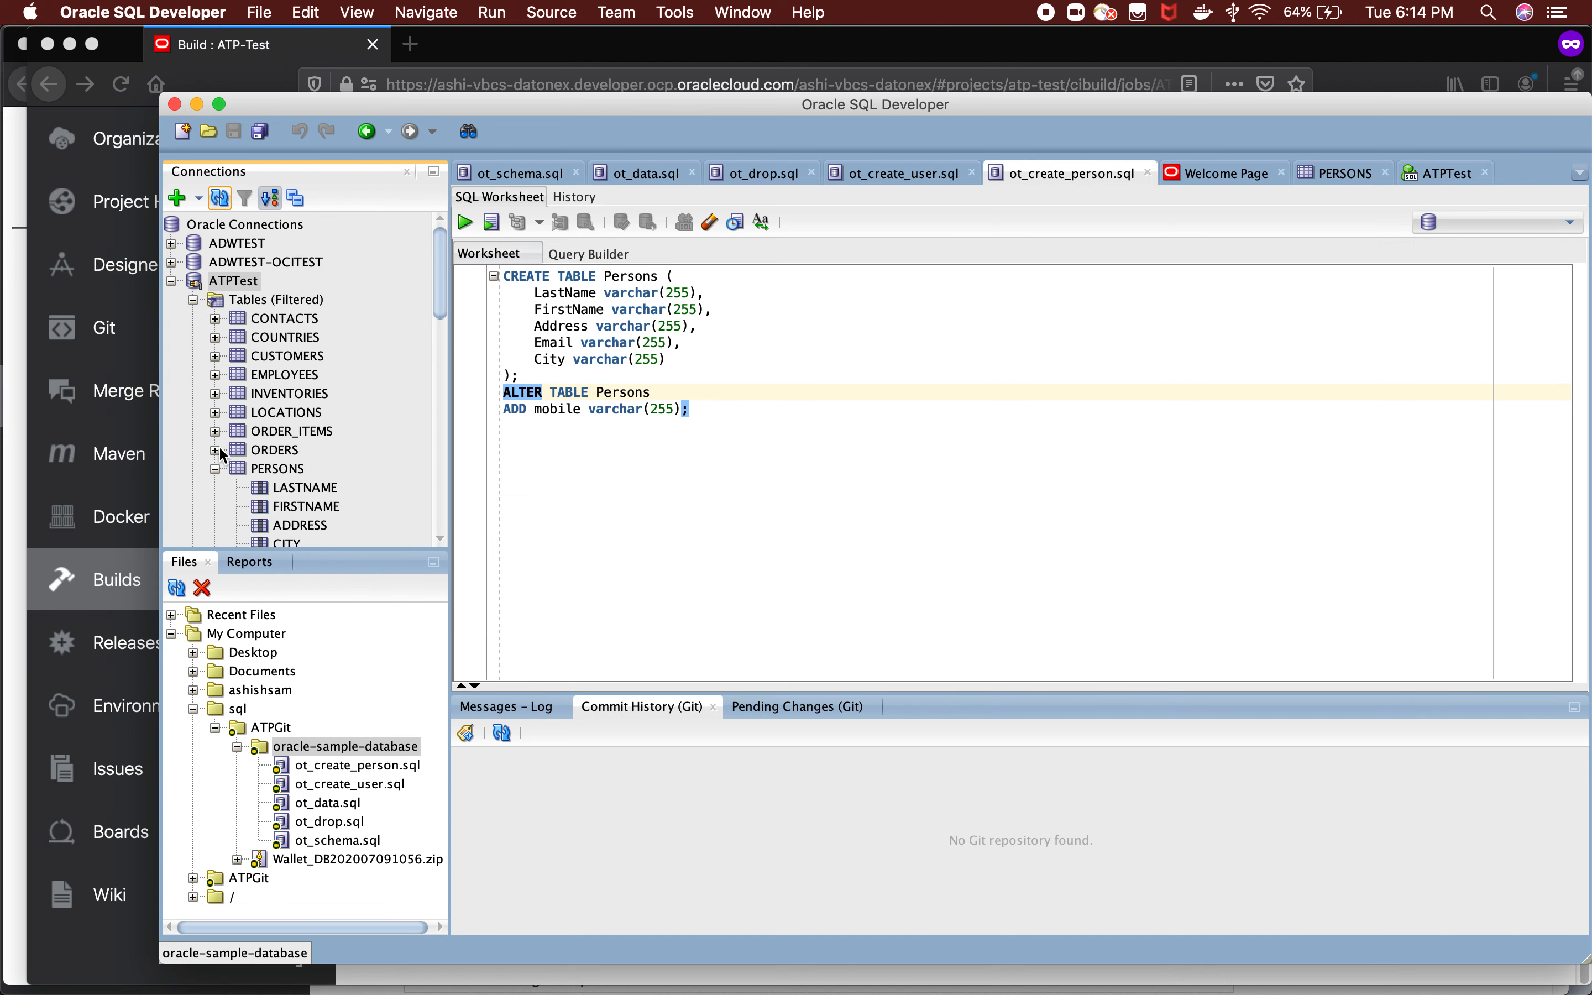
Collapse the PERSONS table, look through the ATPTest table list, and expand CONTACTS to check its columns.
{"action": "left_click", "coordinate": [215, 467]}
{"action": "scroll", "coordinate": [289, 329], "scroll_direction": "down", "scroll_amount": 3}
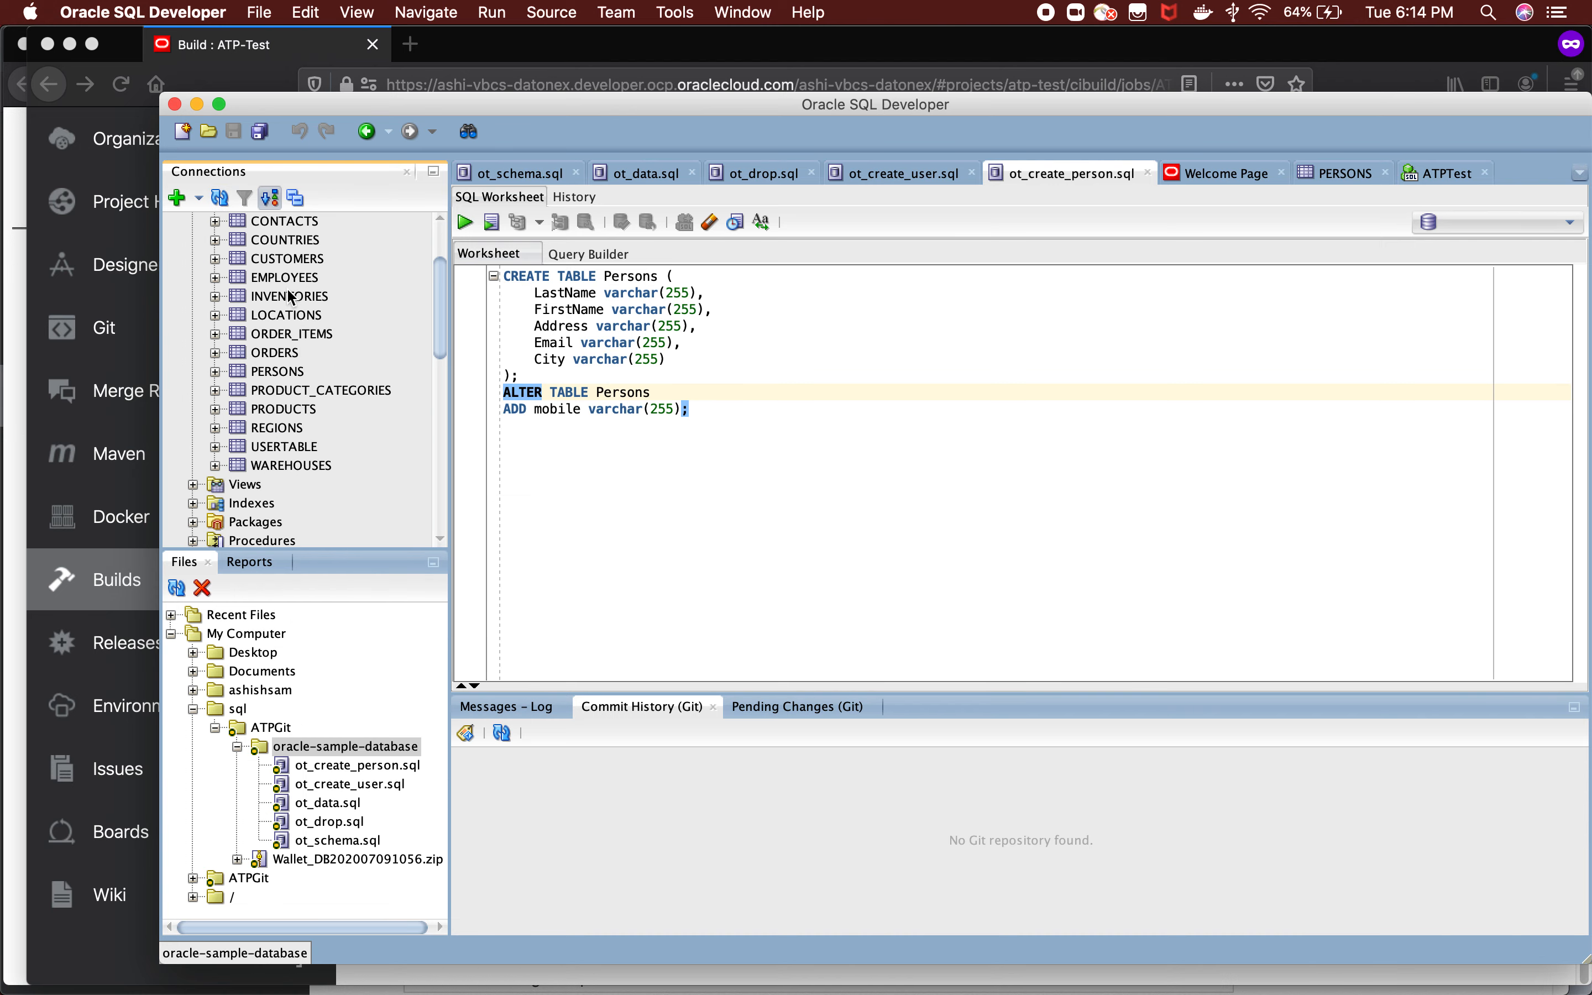
{"action": "scroll", "coordinate": [296, 316], "scroll_direction": "up", "scroll_amount": 2}
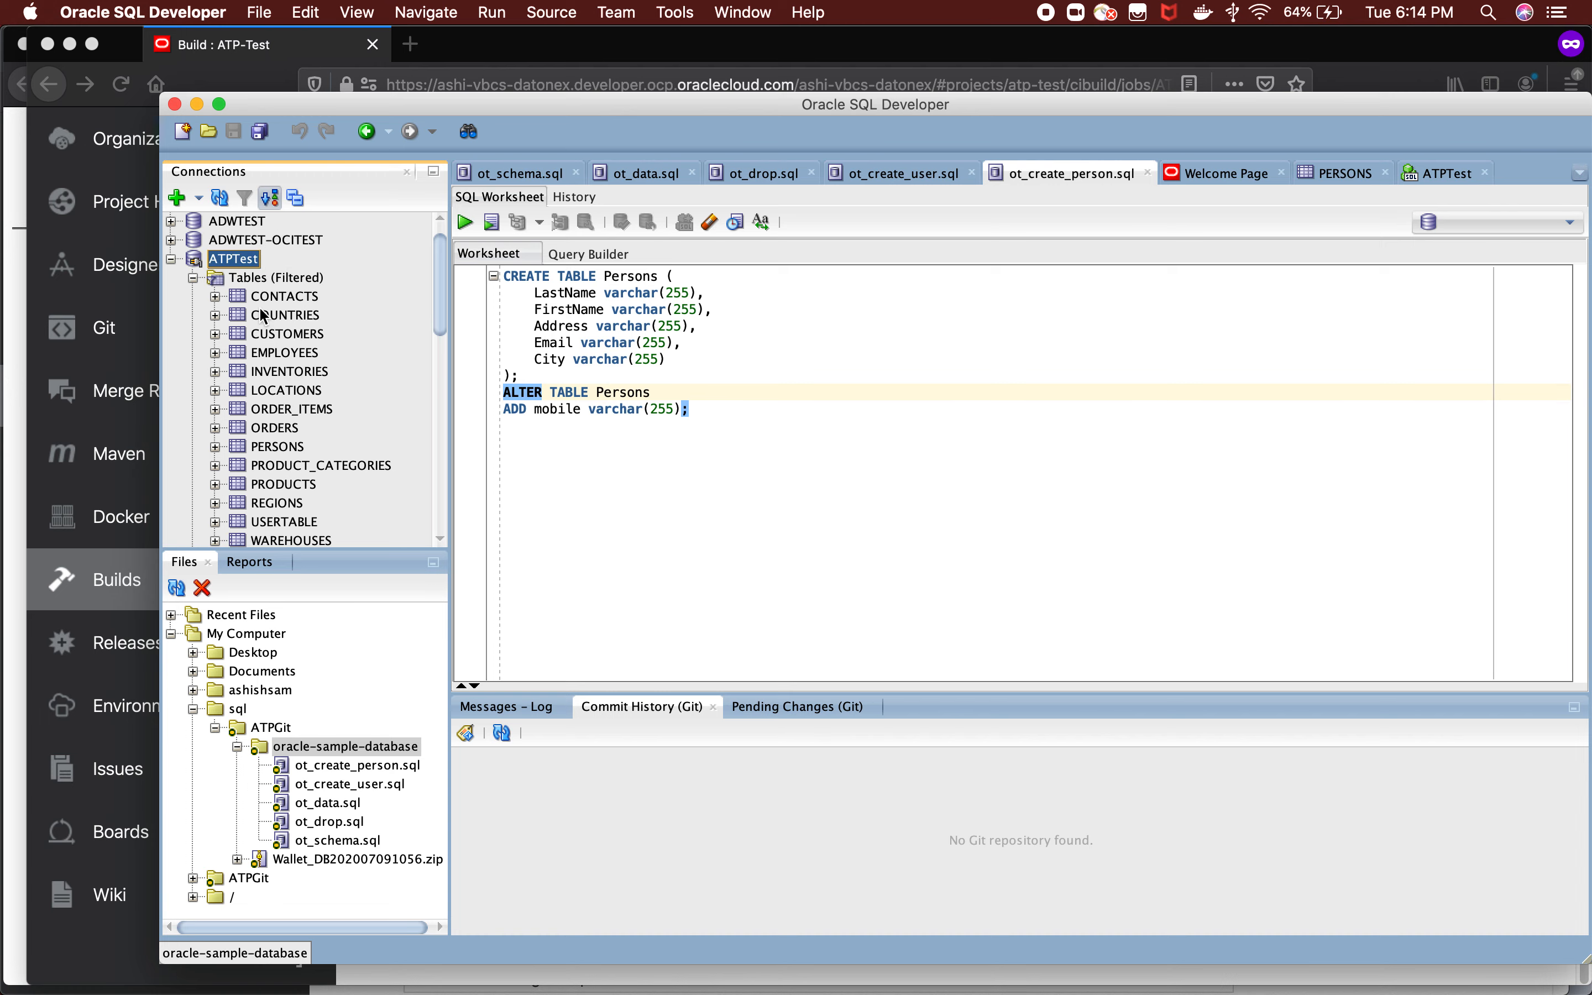
{"action": "scroll", "coordinate": [280, 431], "scroll_direction": "down", "scroll_amount": 2}
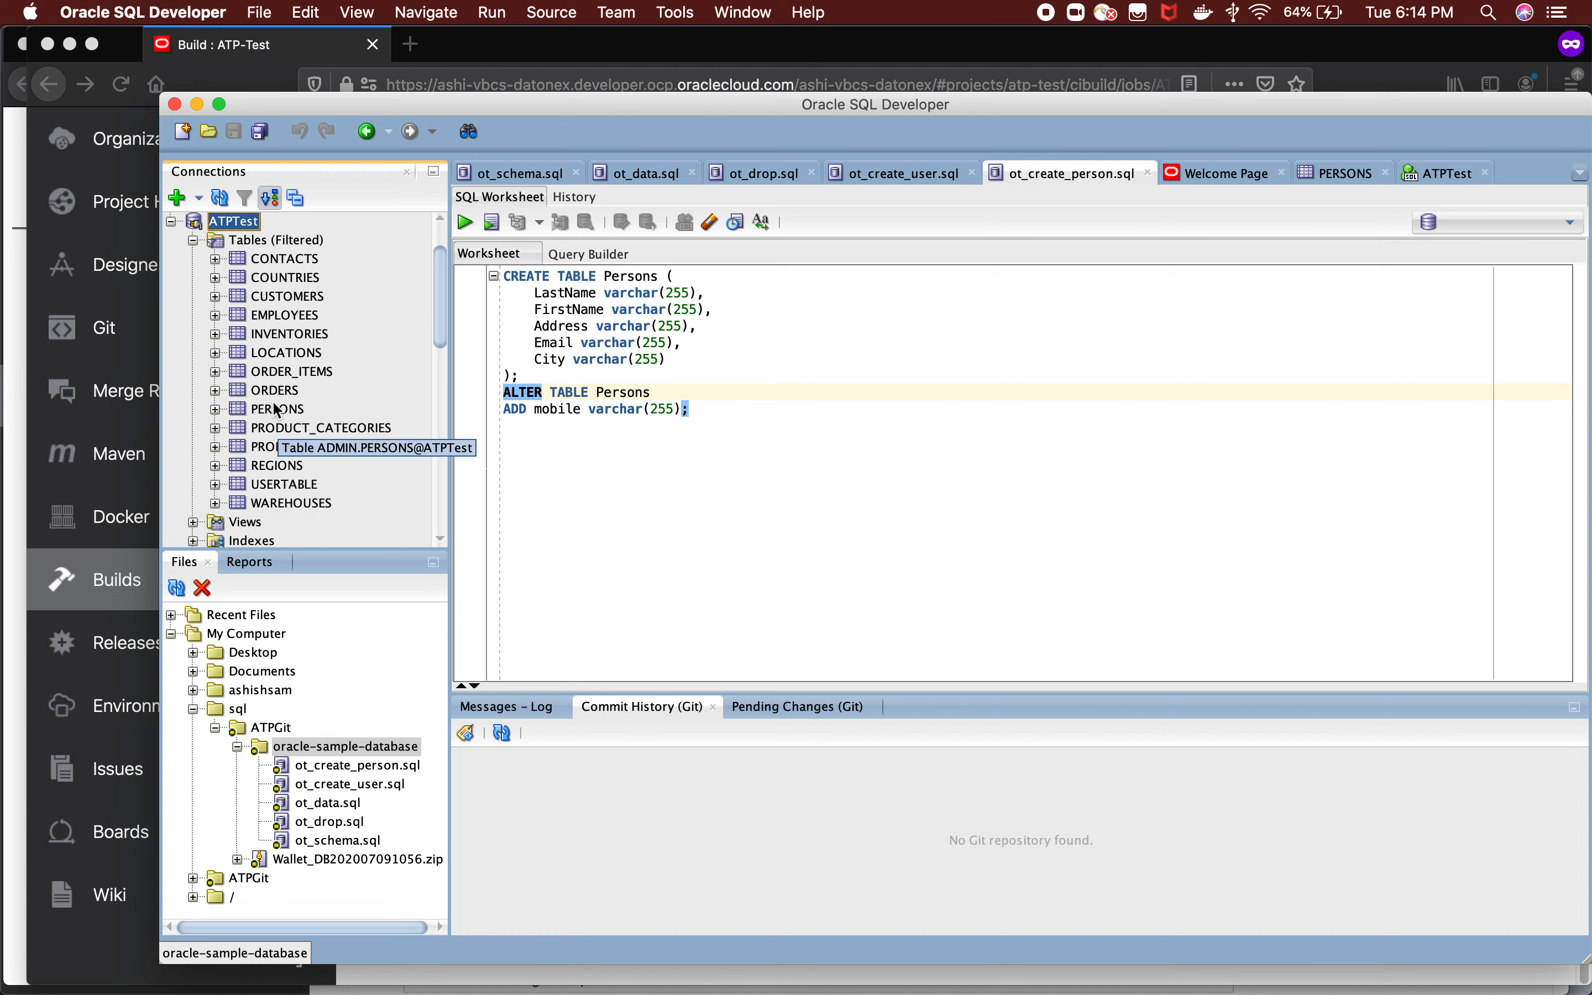
{"action": "scroll", "coordinate": [263, 339], "scroll_direction": "up", "scroll_amount": 3}
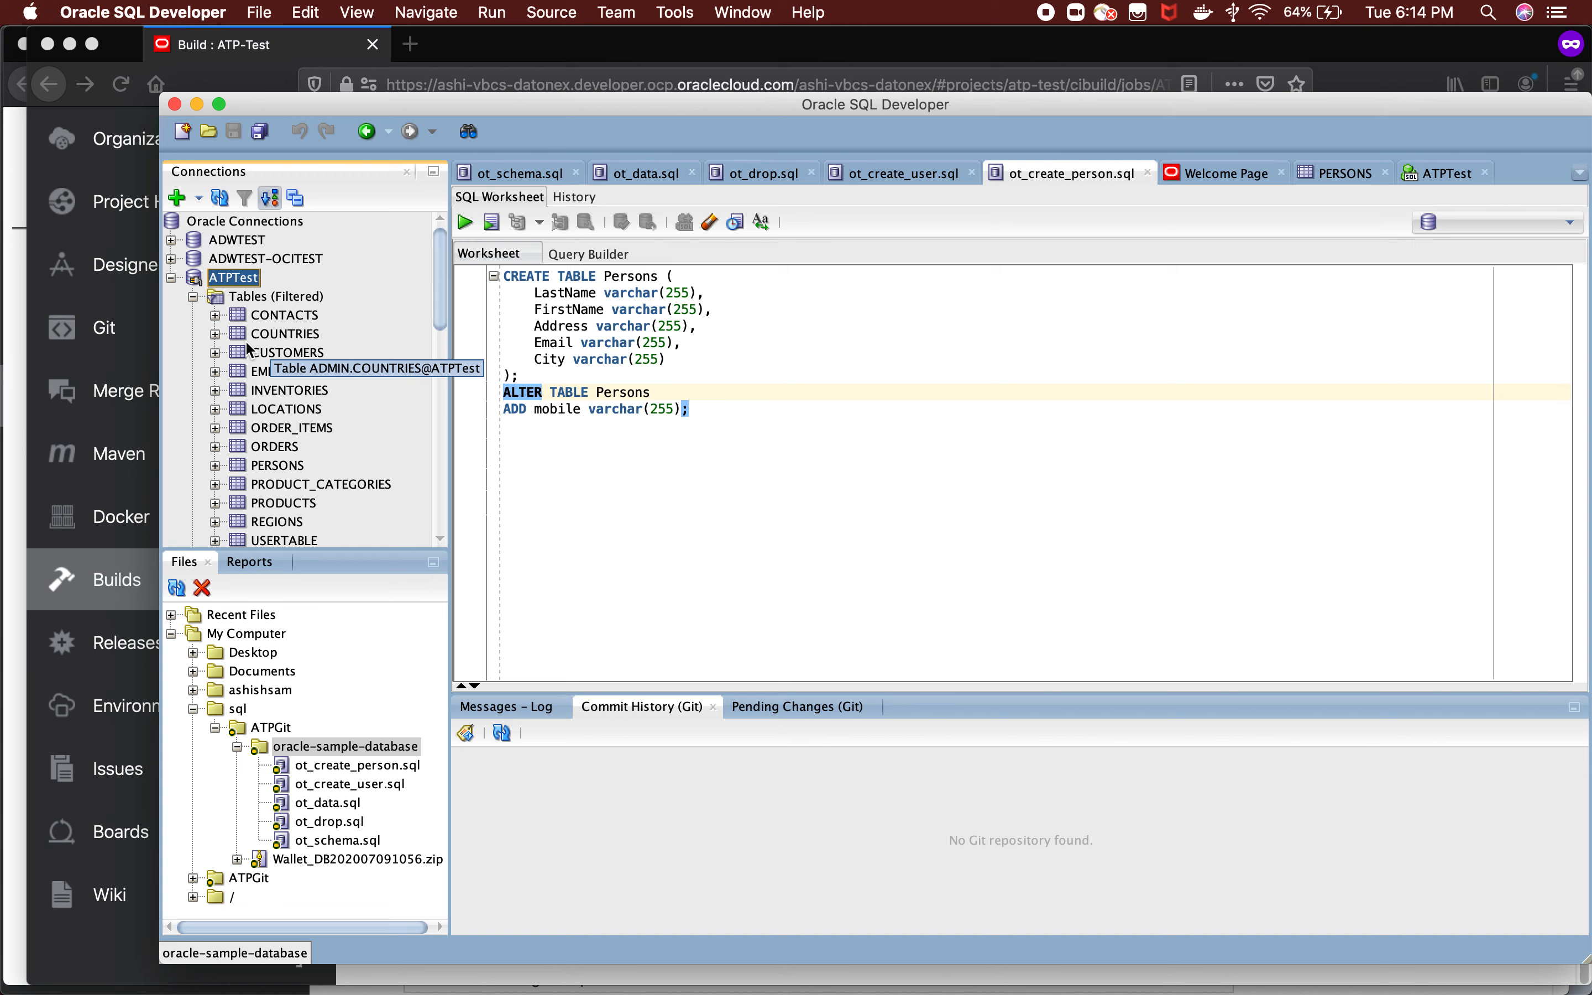
{"action": "left_click", "coordinate": [215, 315]}
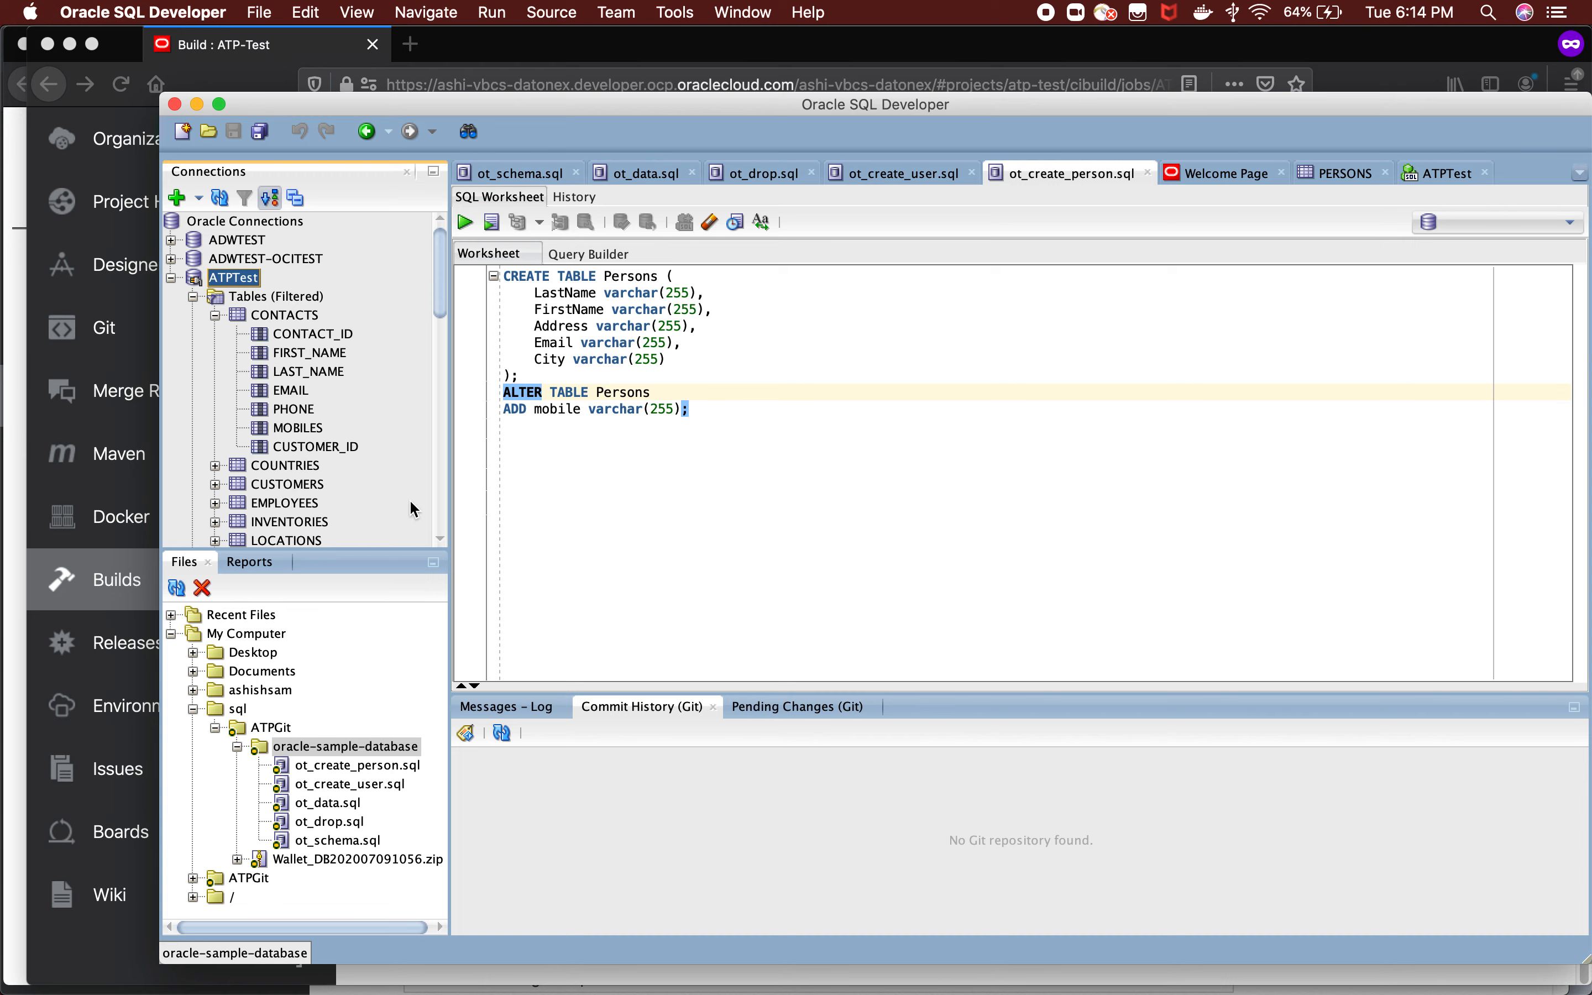
Open ot_schema.sql from the oracle-sample-database folder, review its table definitions, and check the SQLcl file path in Visual Builder Studio in Firefox.
{"action": "double_click", "coordinate": [353, 847]}
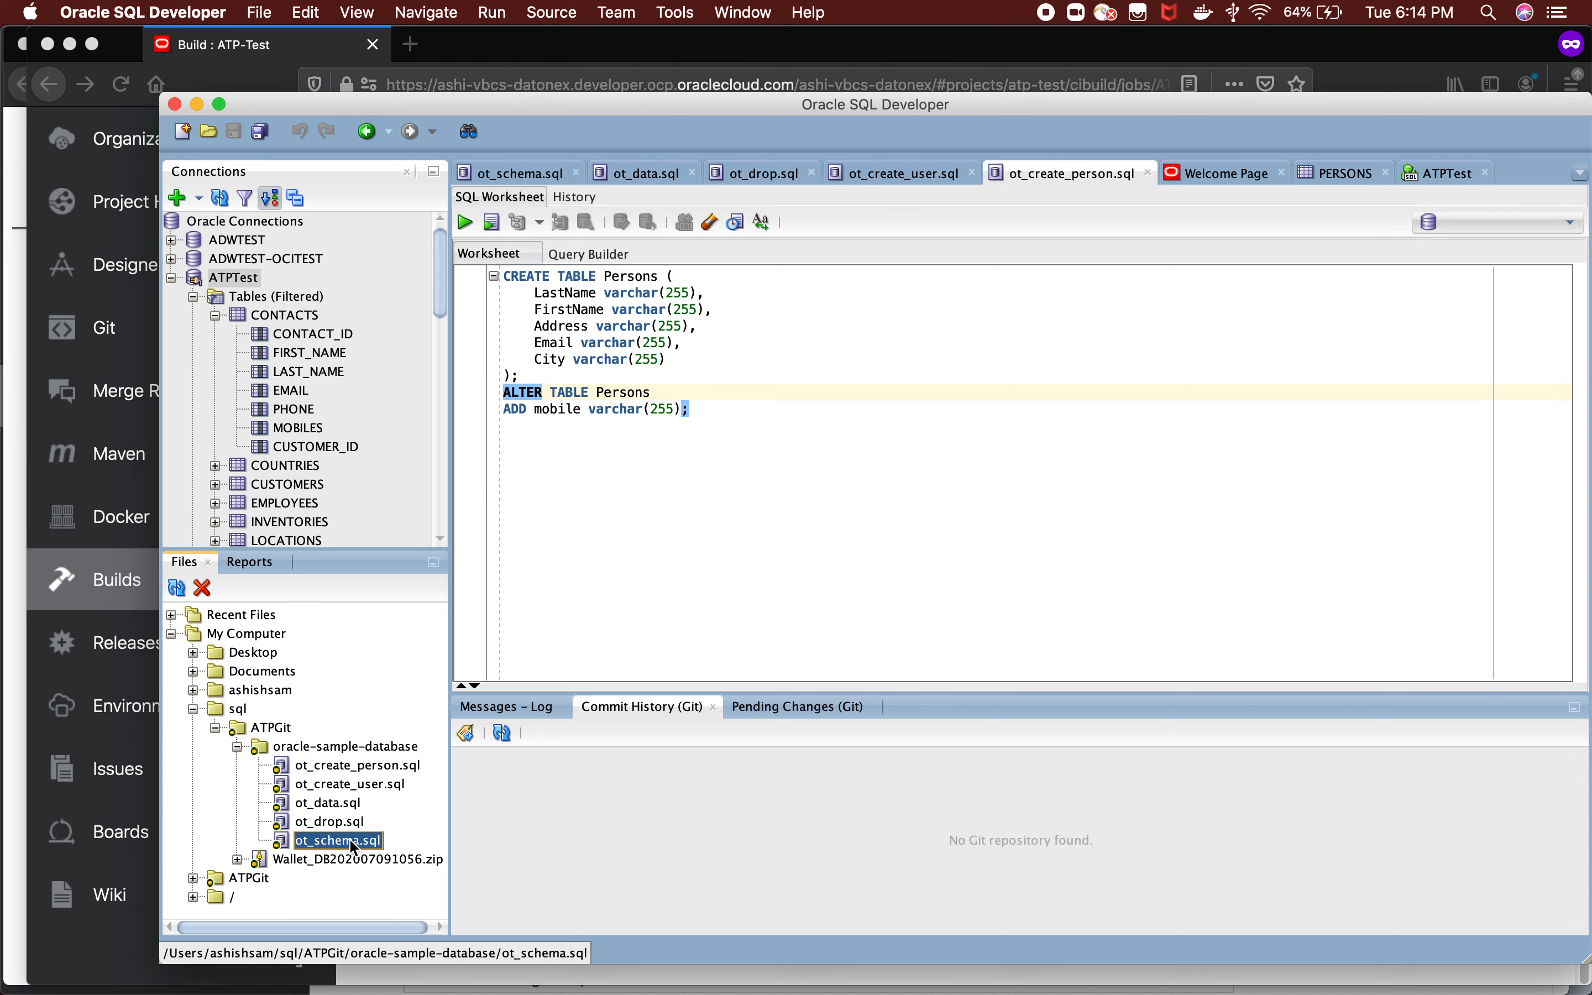
{"action": "scroll", "coordinate": [801, 434], "scroll_direction": "down", "scroll_amount": 5}
{"action": "scroll", "coordinate": [800, 434], "scroll_direction": "down", "scroll_amount": 15}
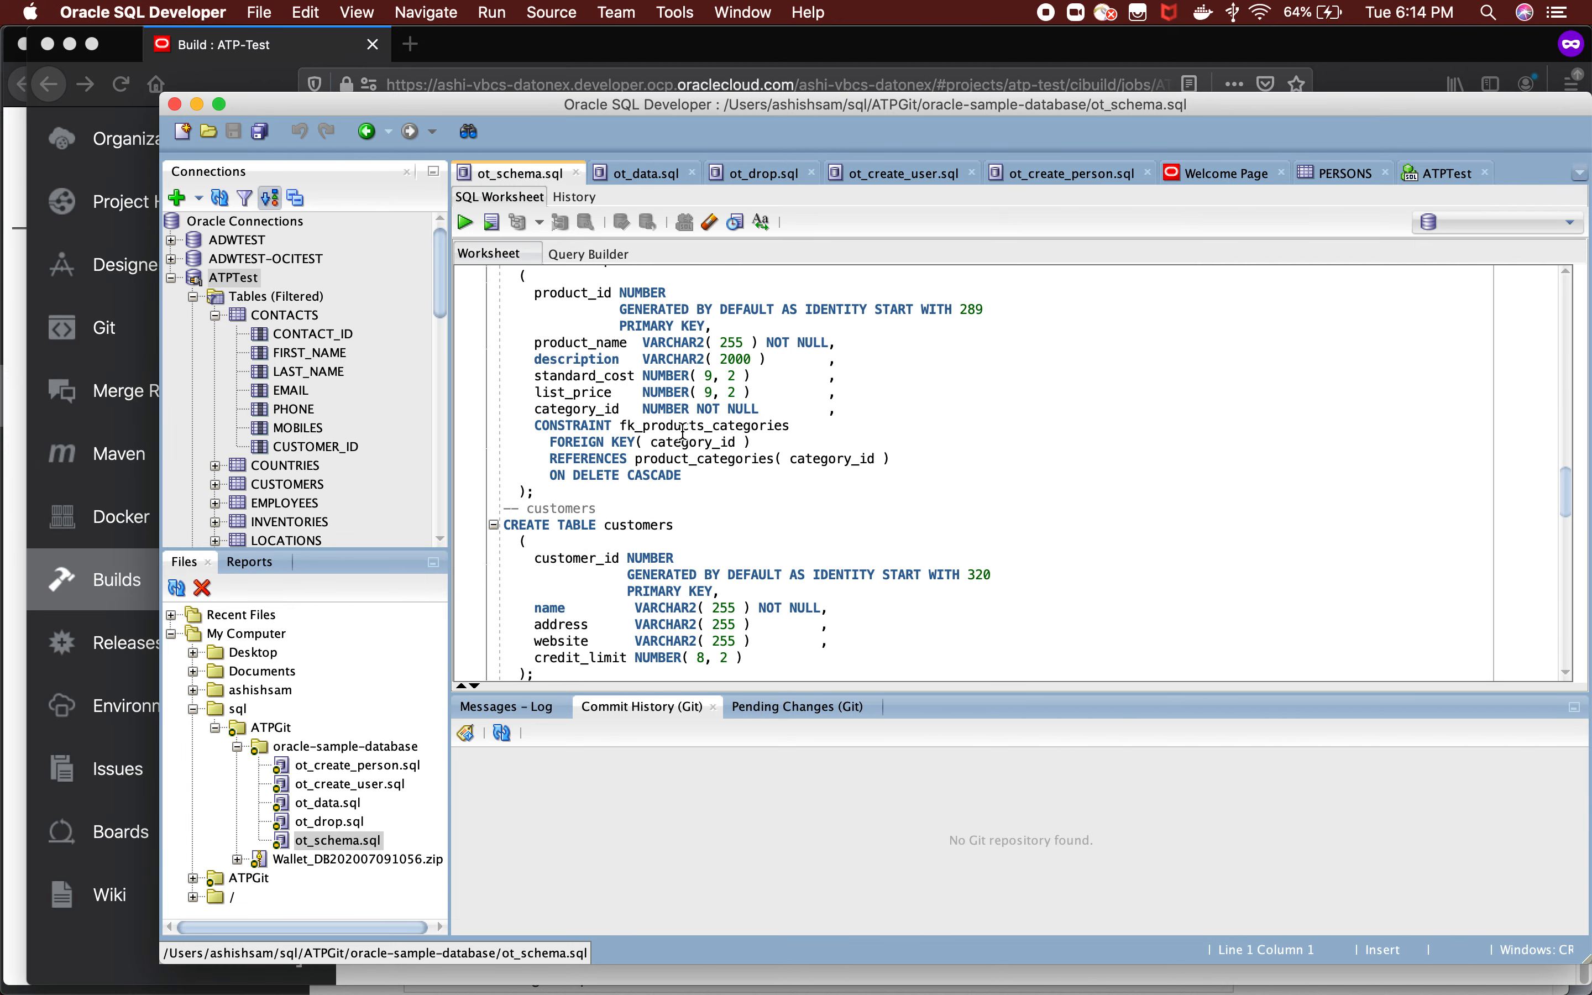
{"action": "key", "text": "super+Tab"}
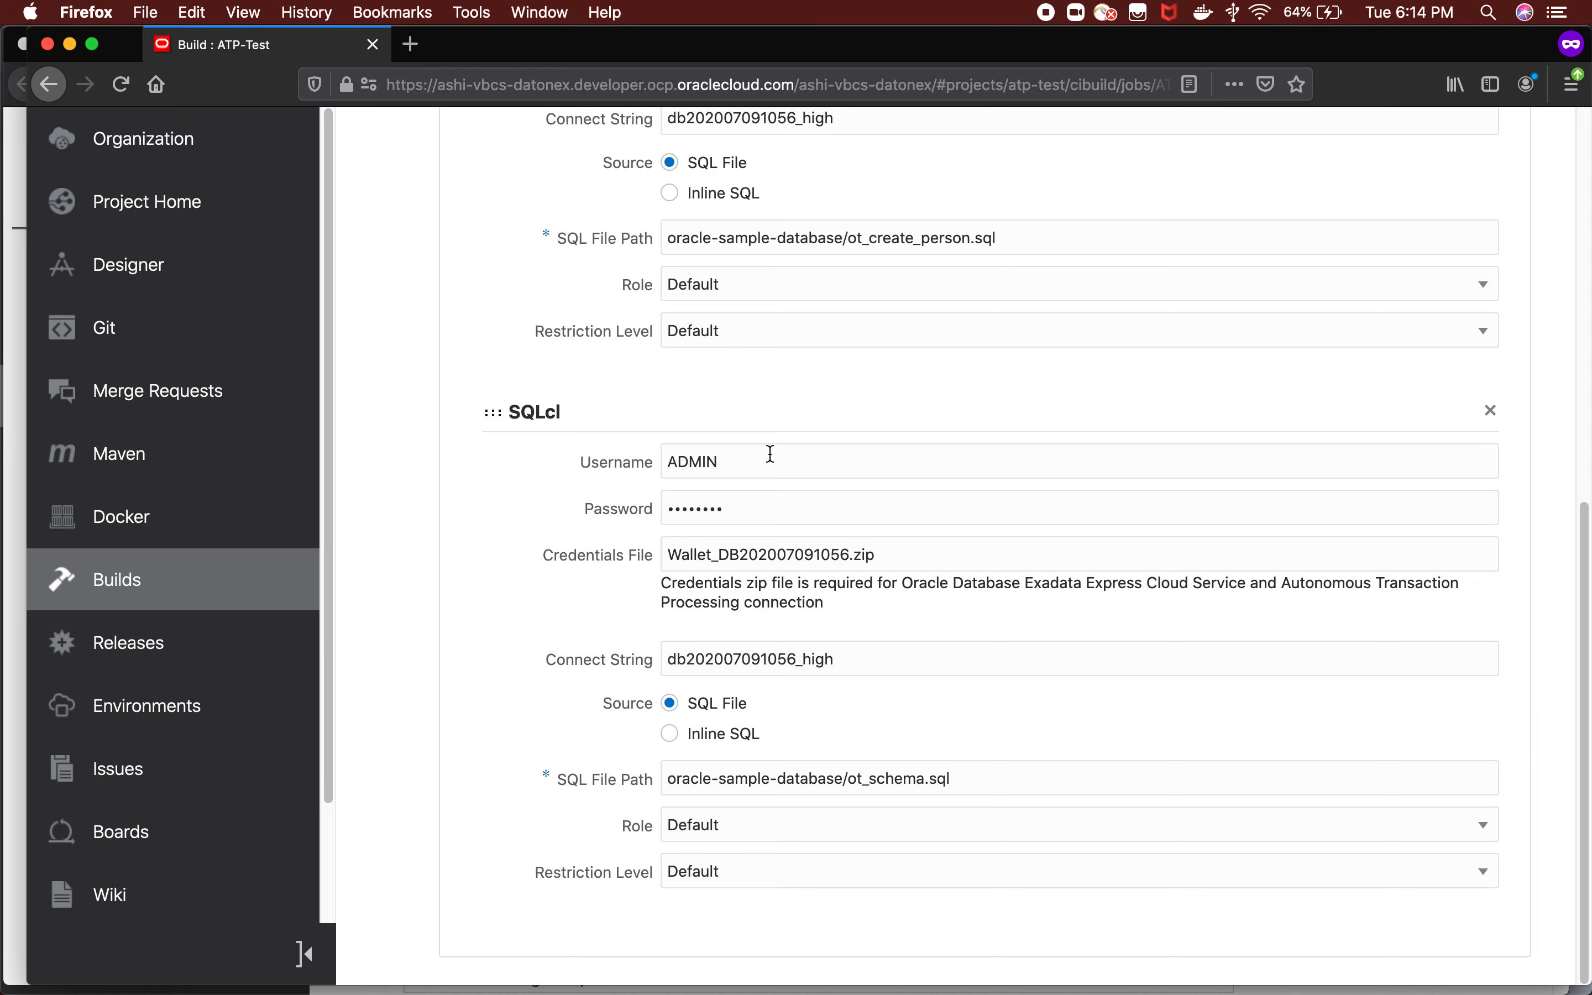
{"action": "key", "text": "super+Tab"}
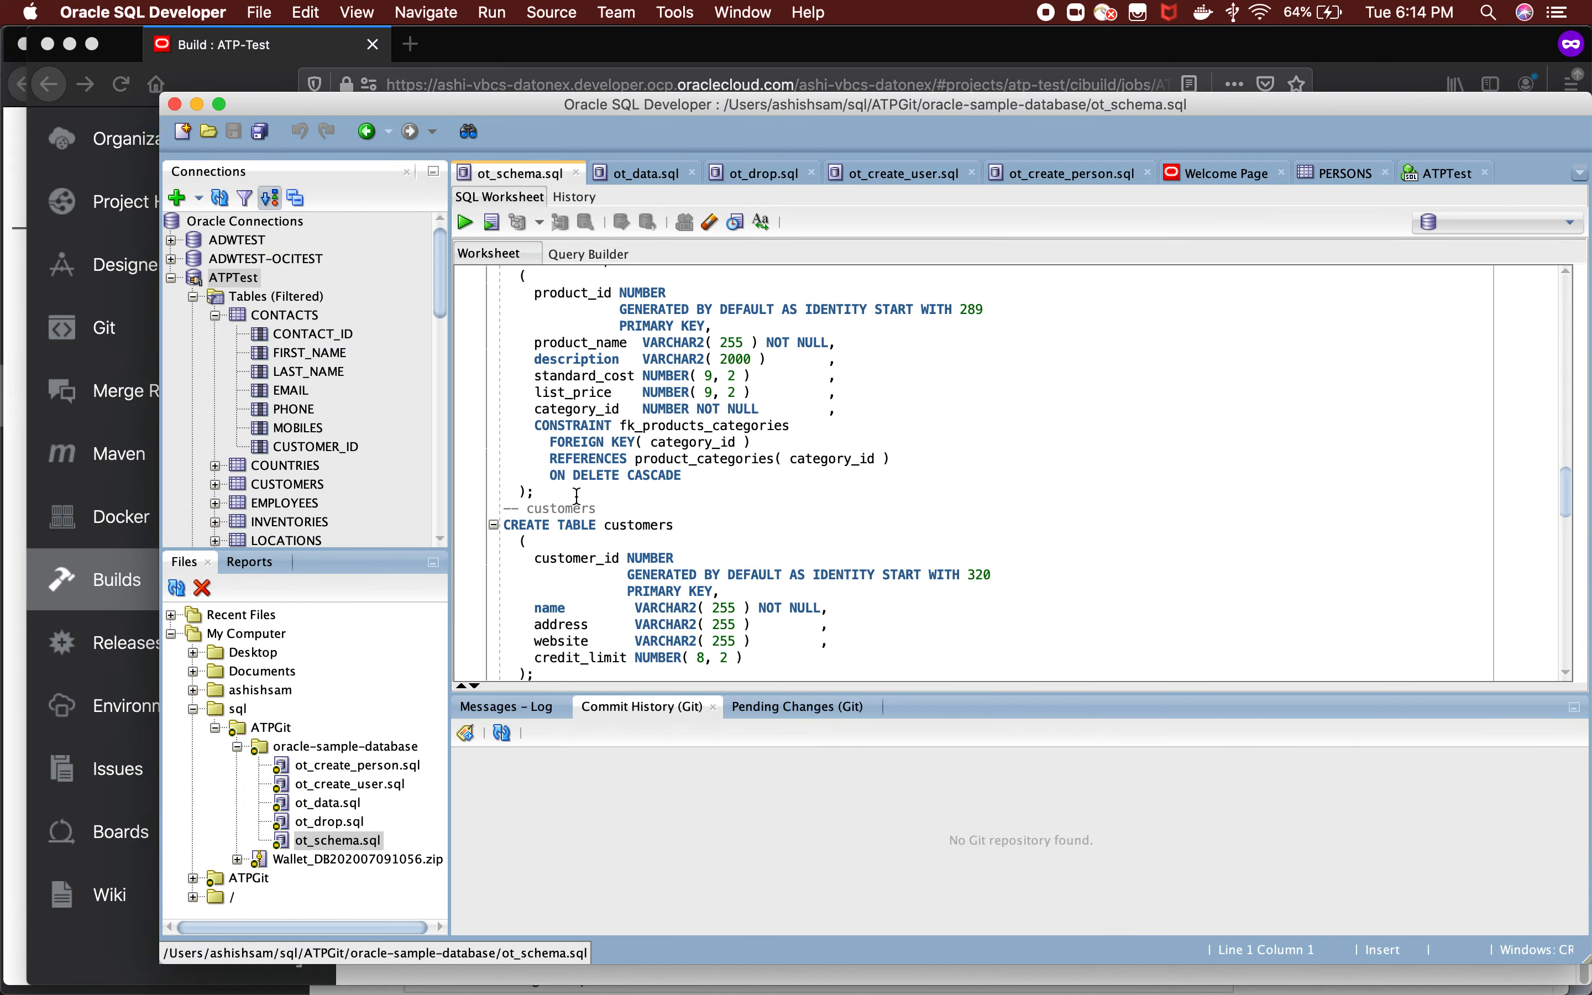
Switch to Visual Builder Studio in Firefox and review the status and owner of the ATP-Test project's recently changed issues.
{"action": "key", "text": "super+Tab"}
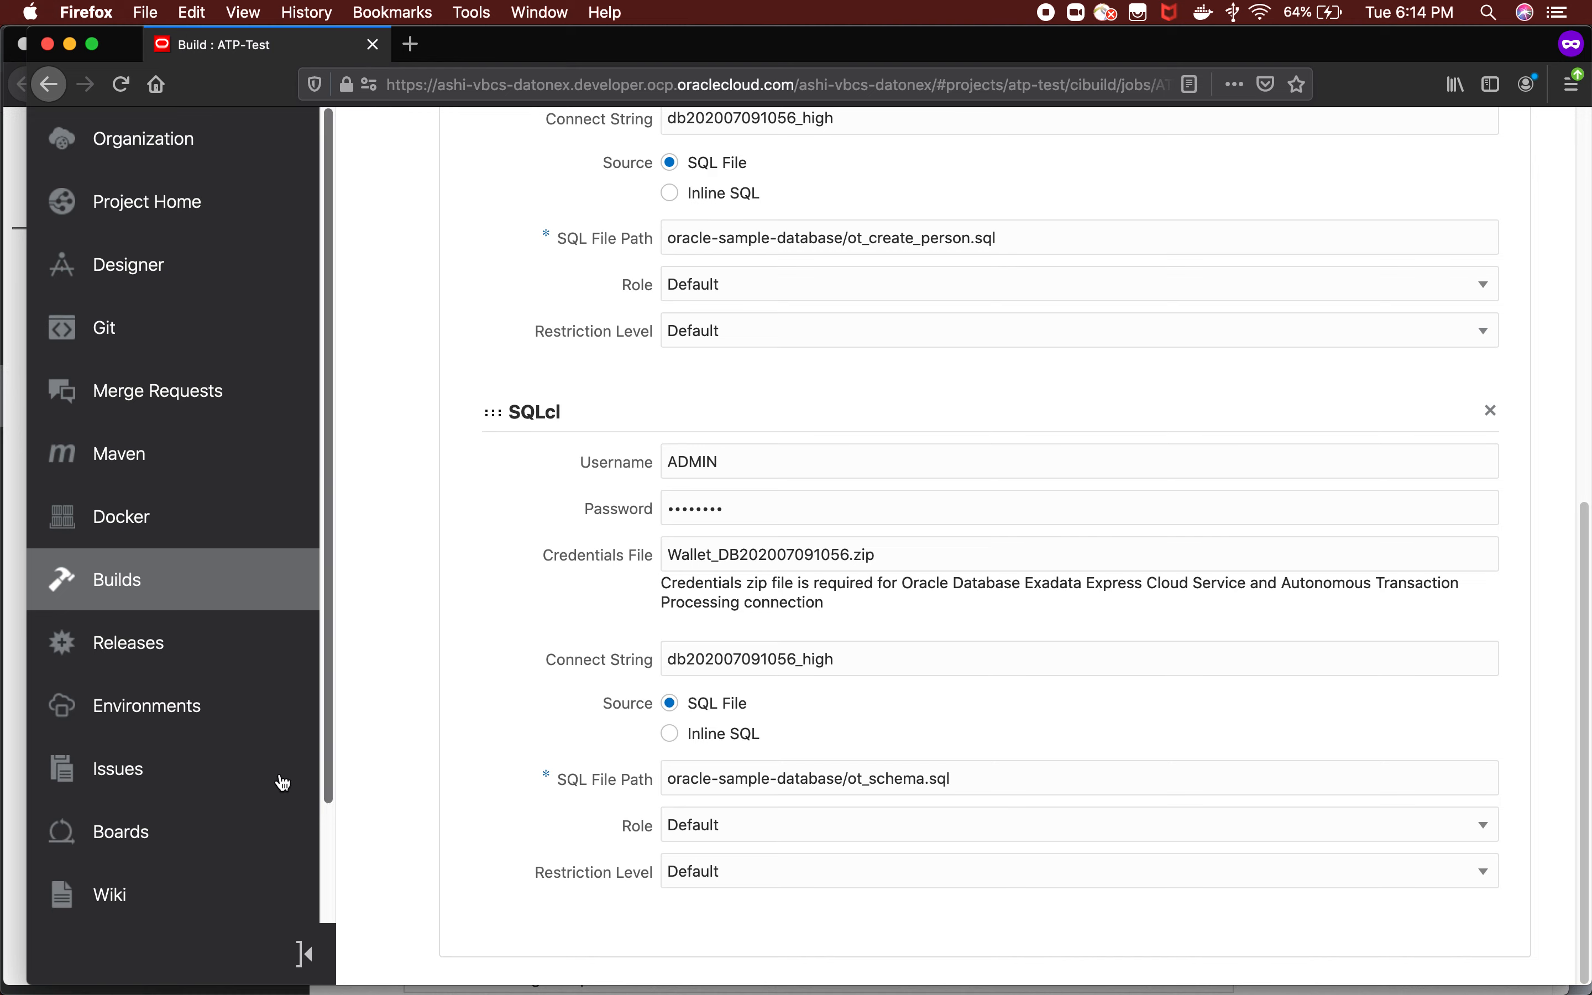
{"action": "left_click", "coordinate": [131, 777]}
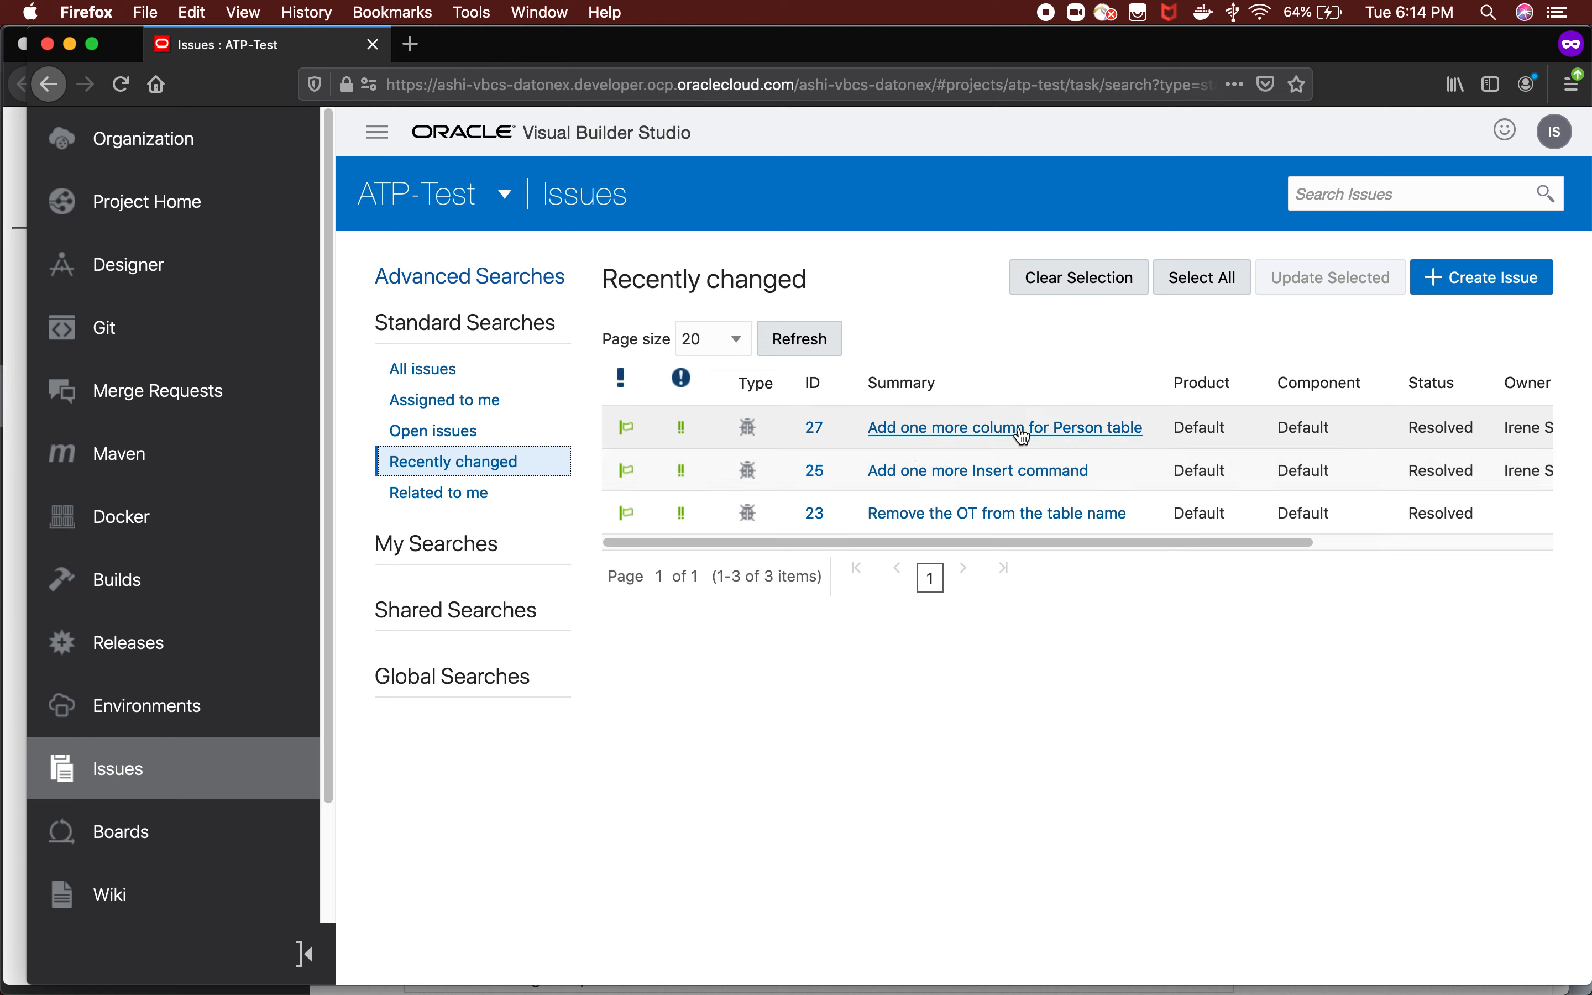
{"action": "left_click_drag", "start_coordinate": [1309, 543], "coordinate": [1347, 546]}
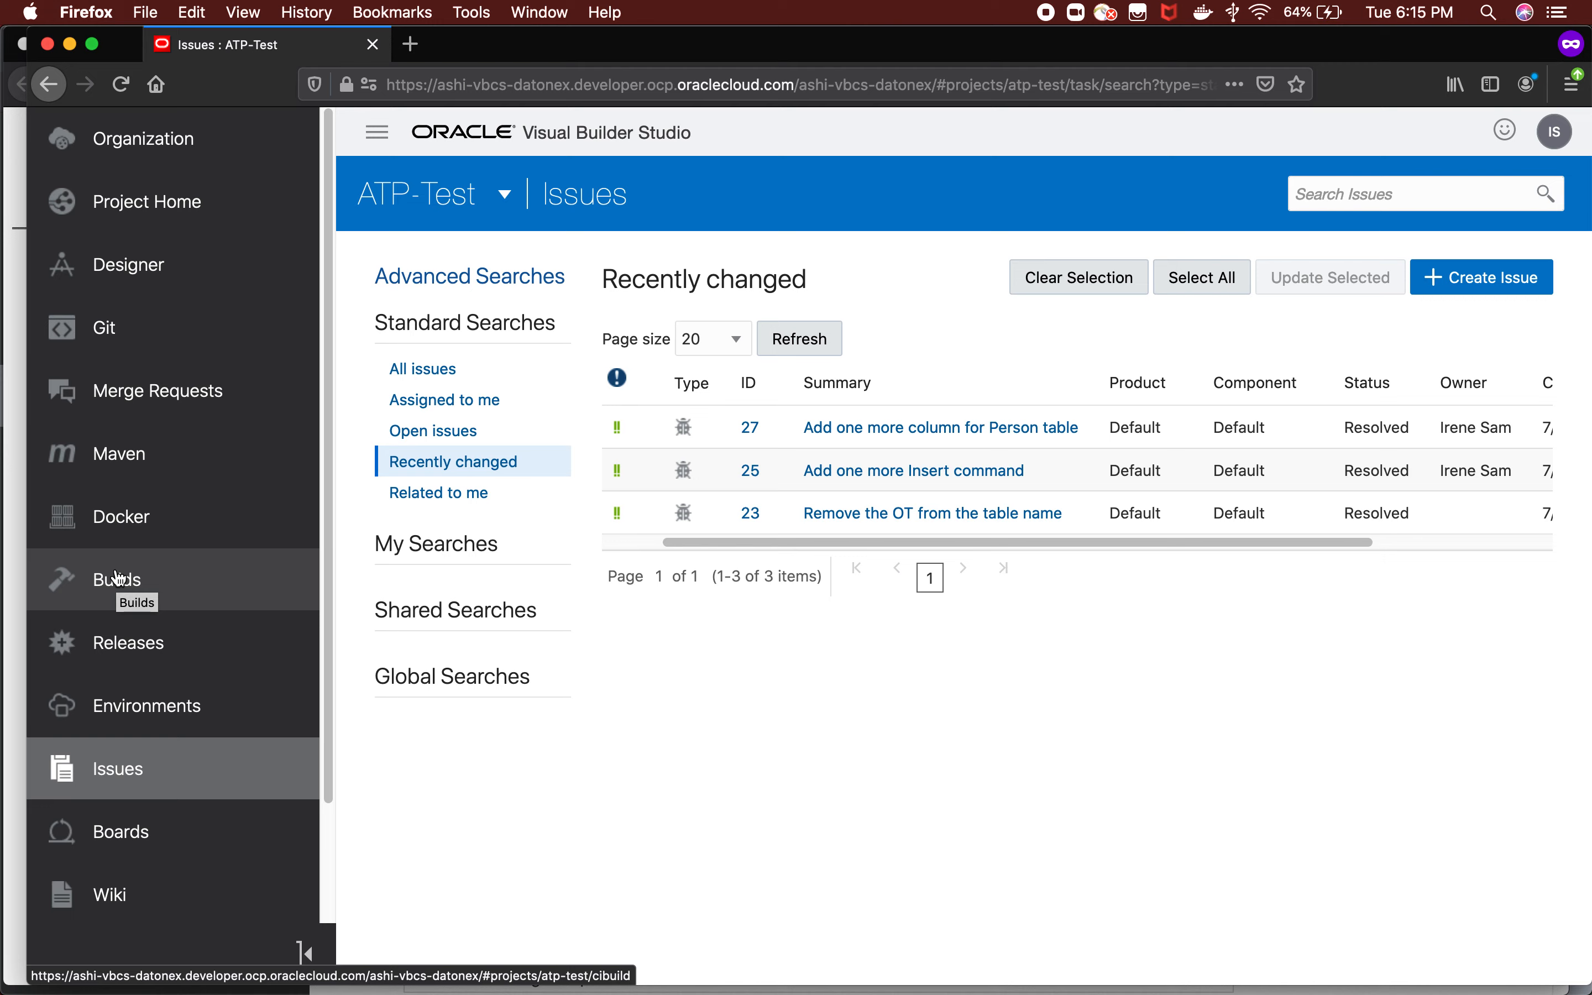
{"action": "key", "text": "super+Tab"}
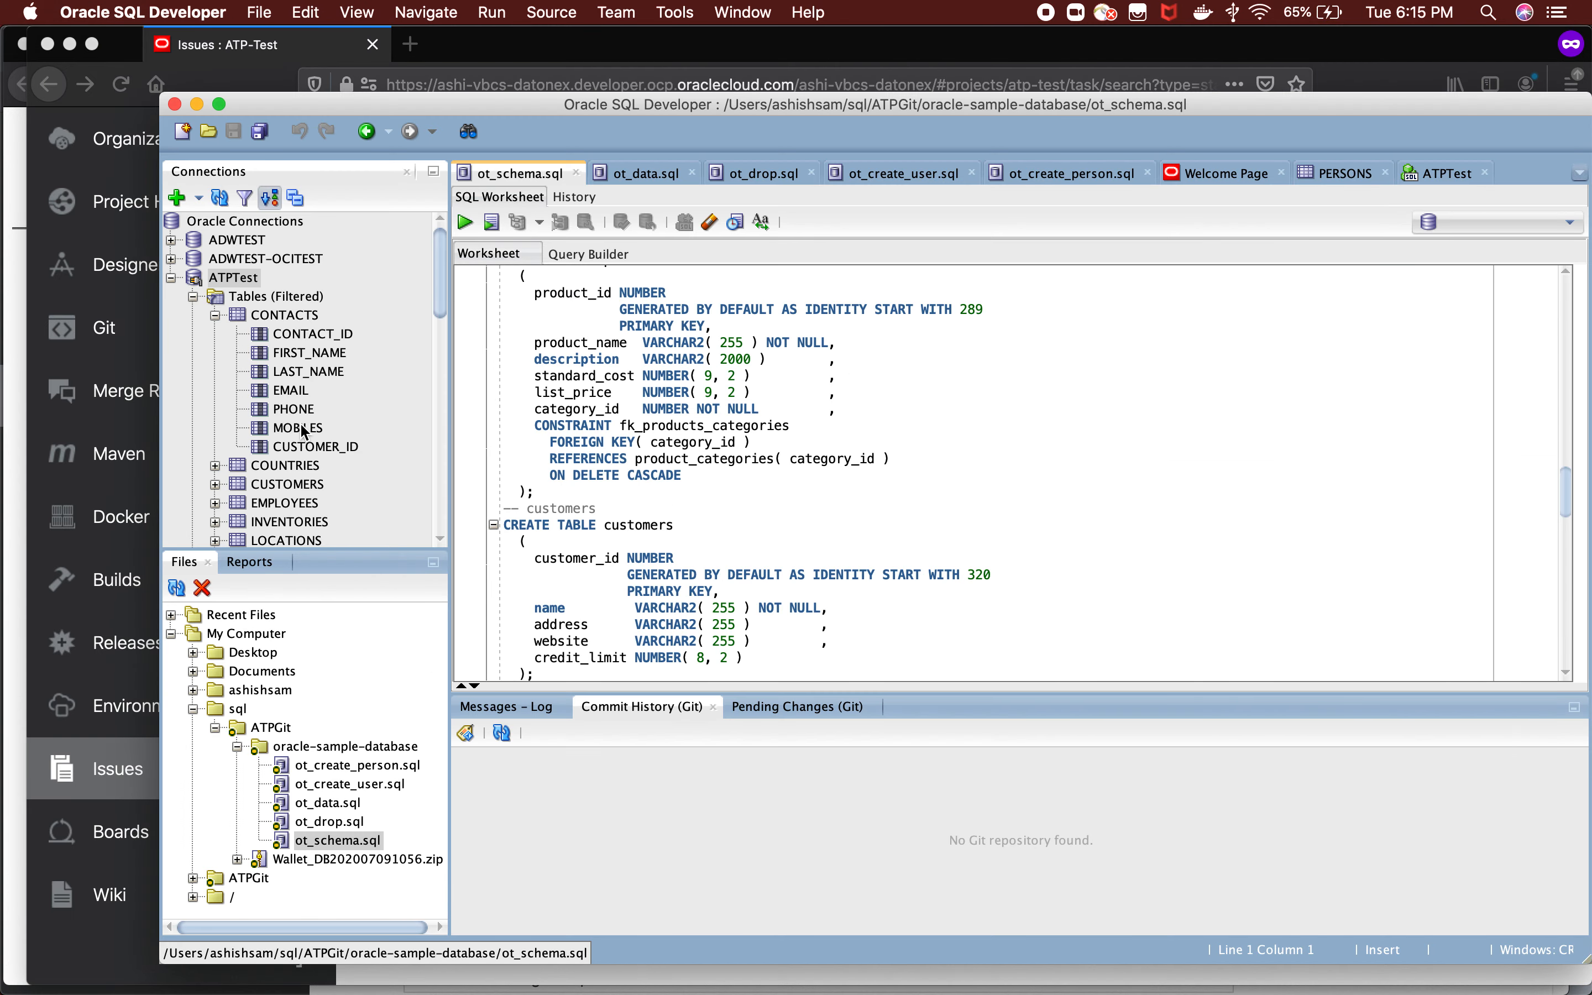
{"action": "key", "text": "Tab"}
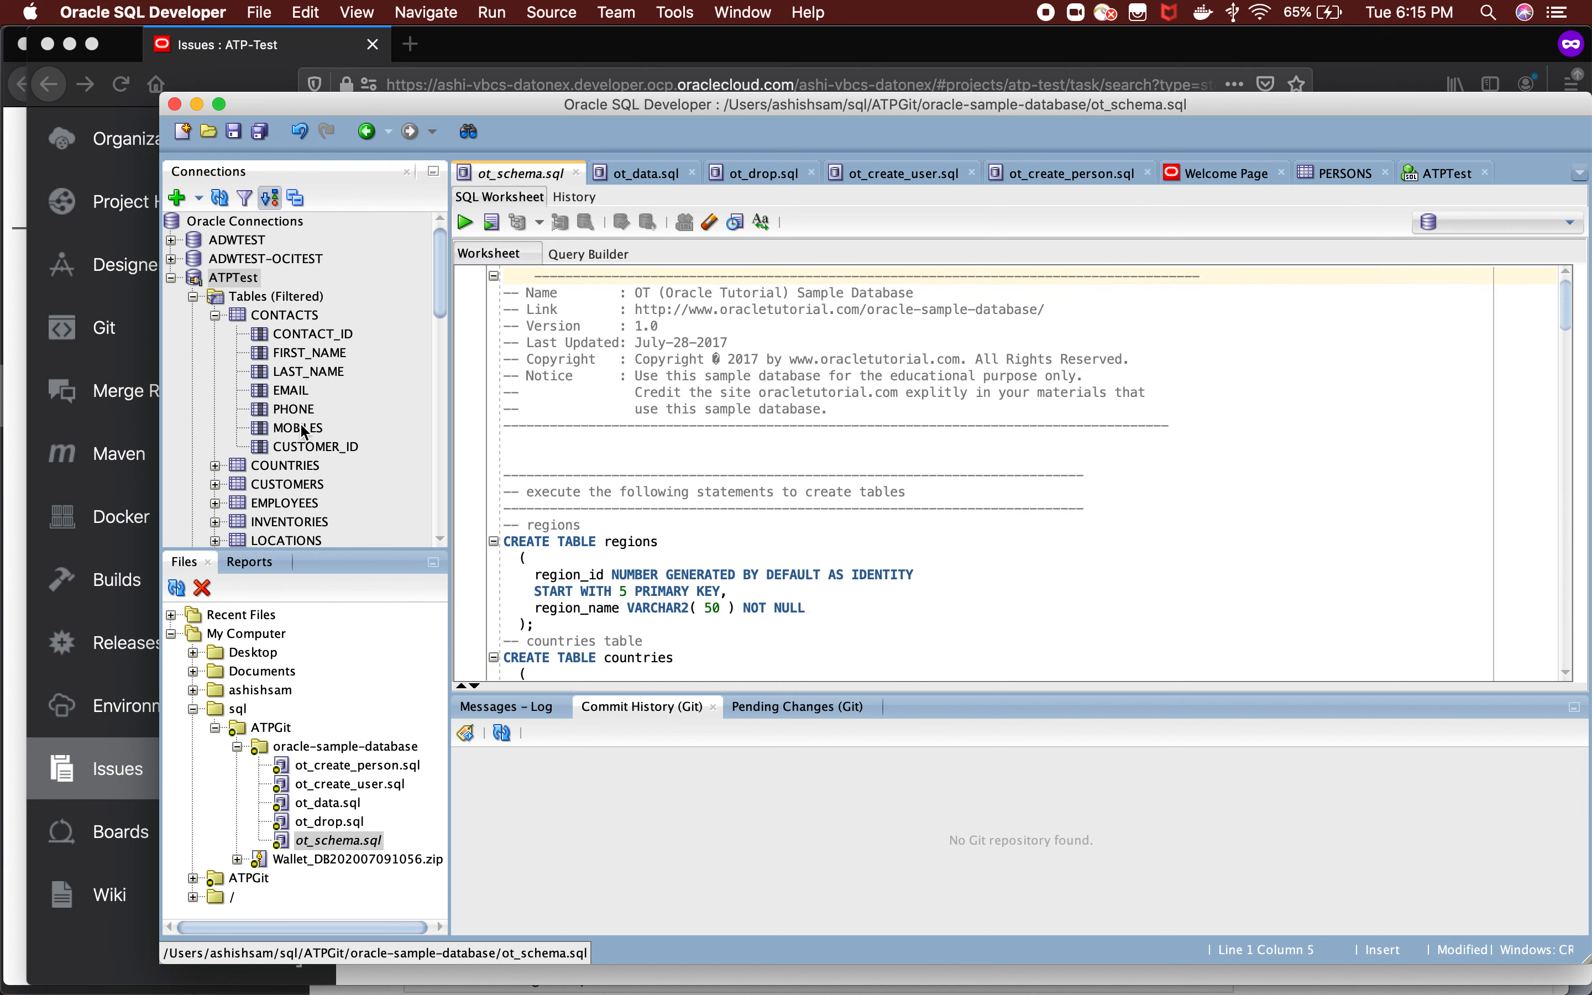
{"action": "key", "text": "super+Tab"}
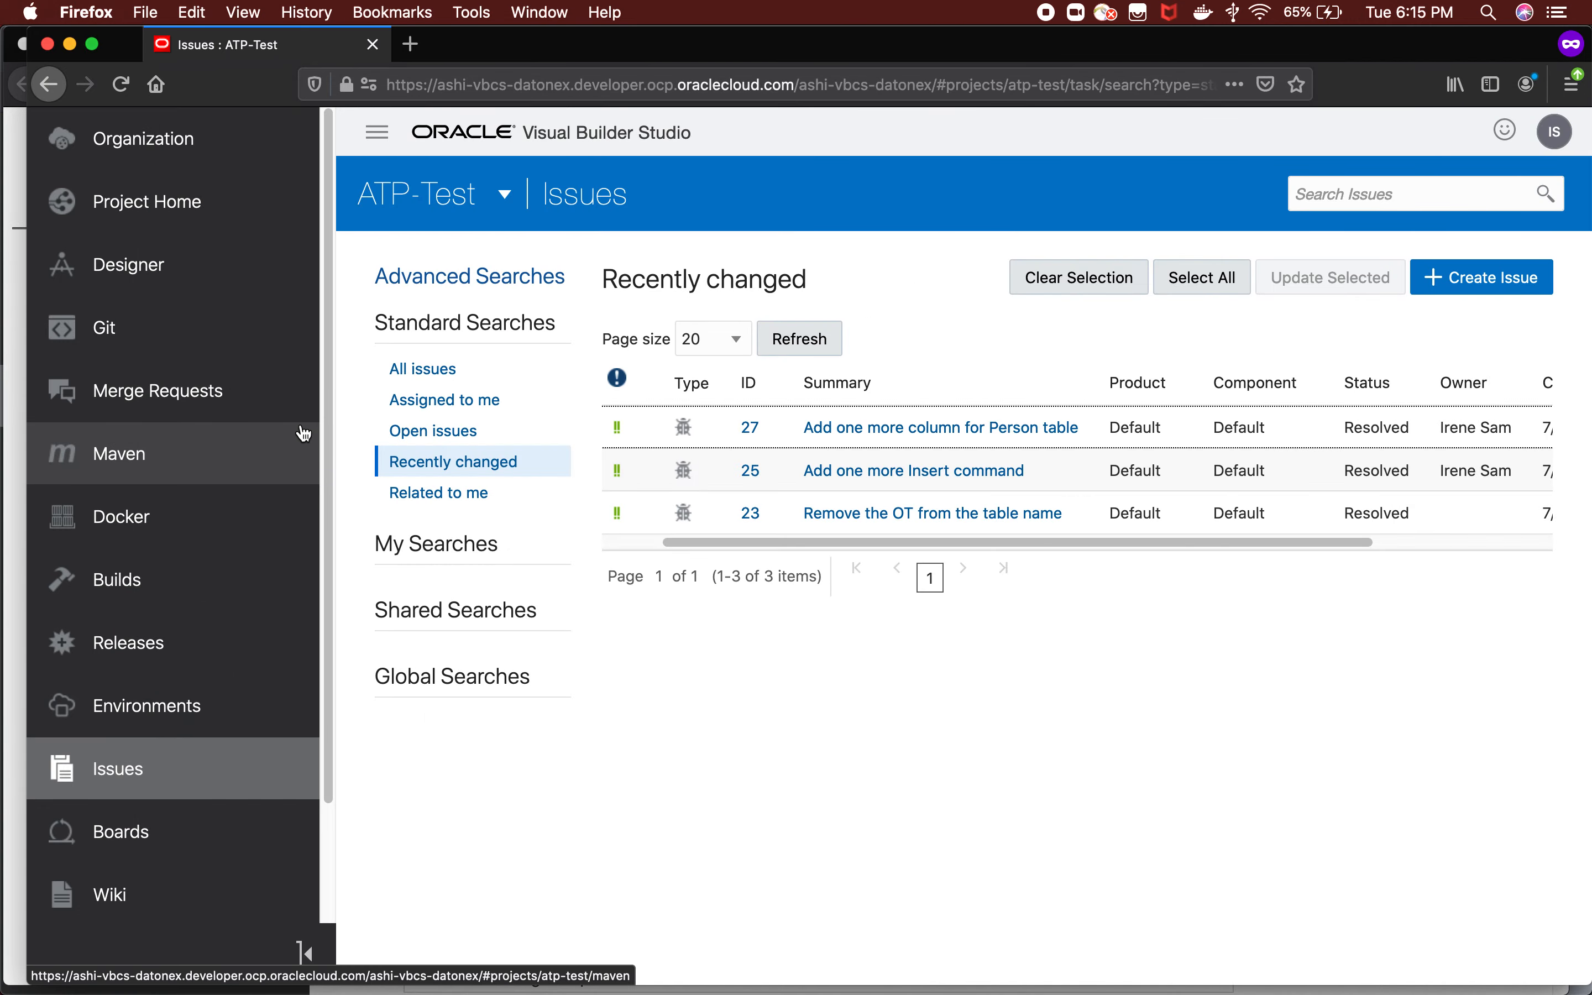